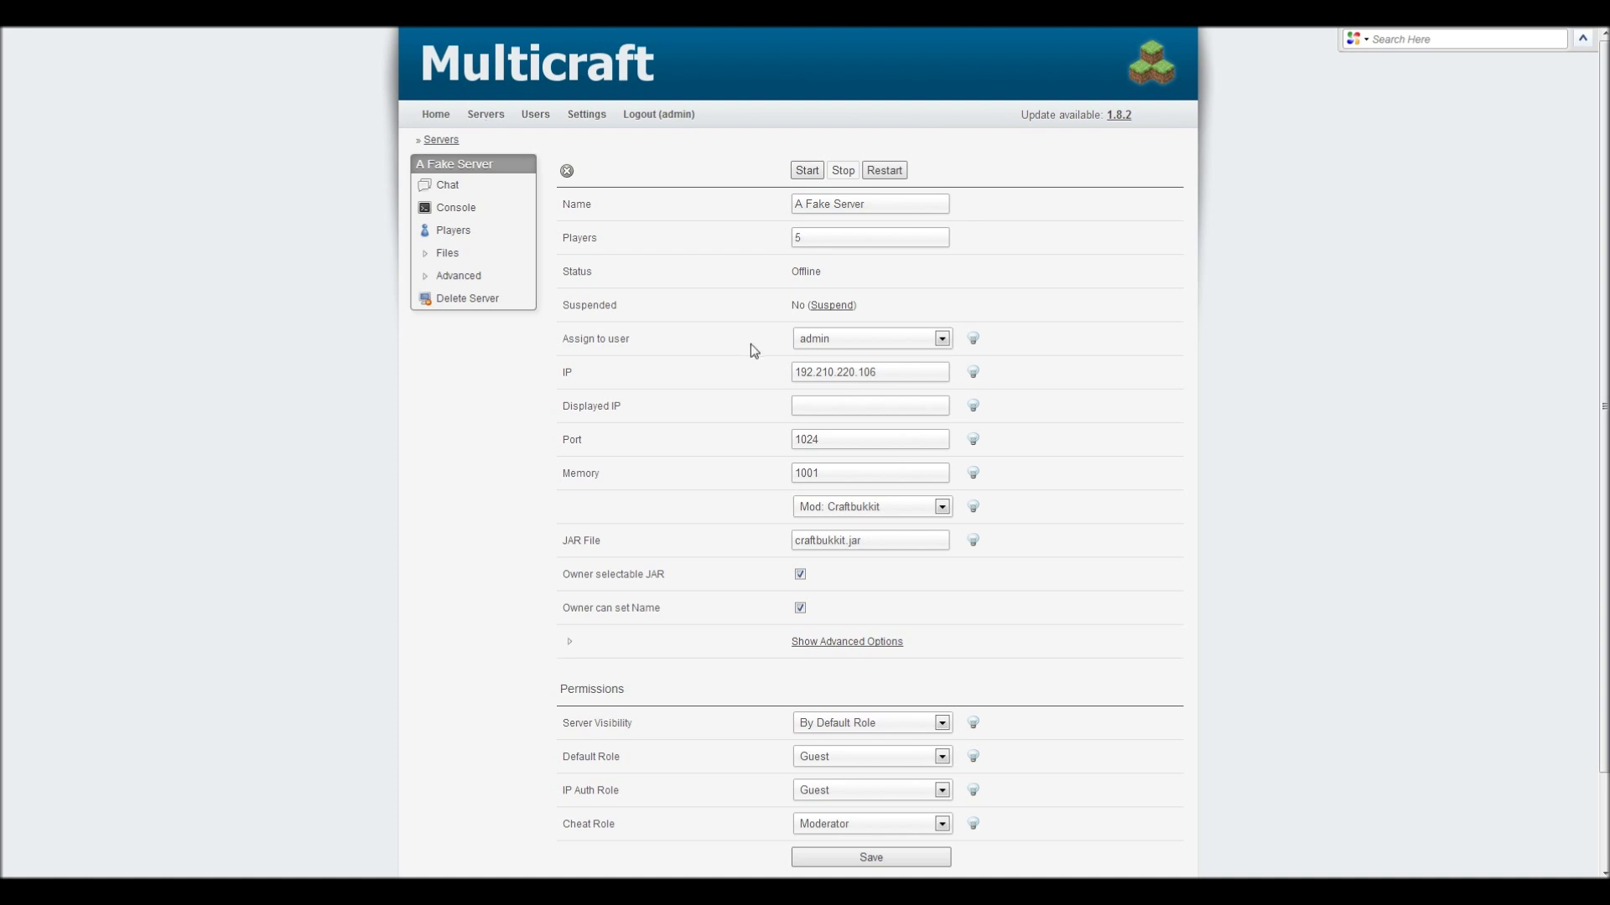
Step: Review A Fake Server's JAR File and advanced 'Look for JARs in' setting, then save the settings
scroll(751, 343, down, 2)
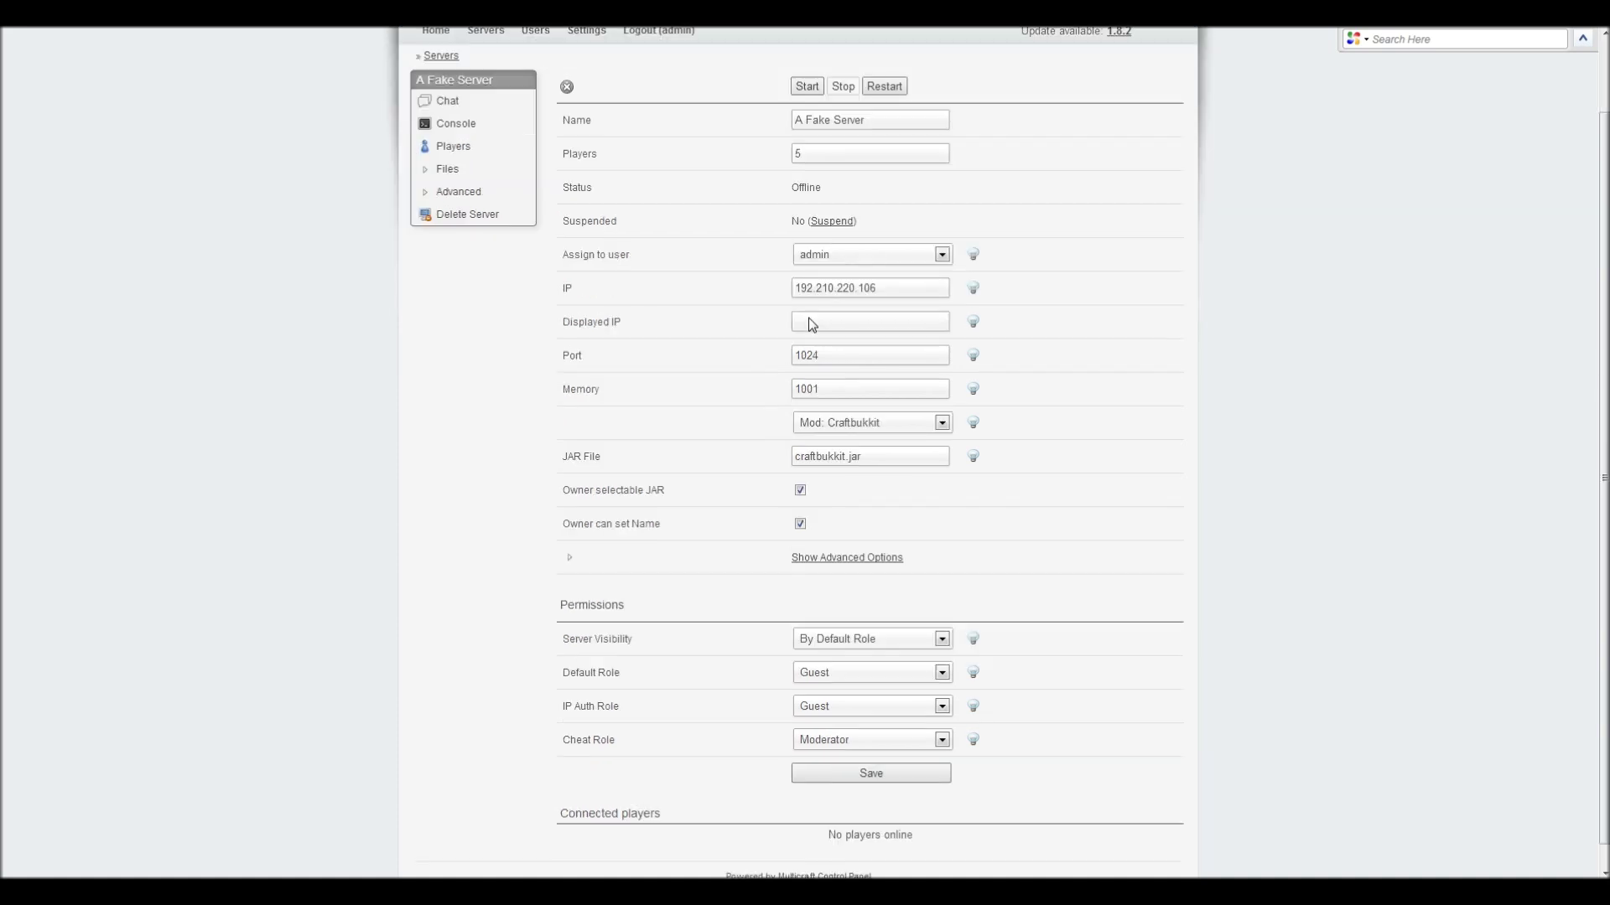
scroll(818, 404, down, 1)
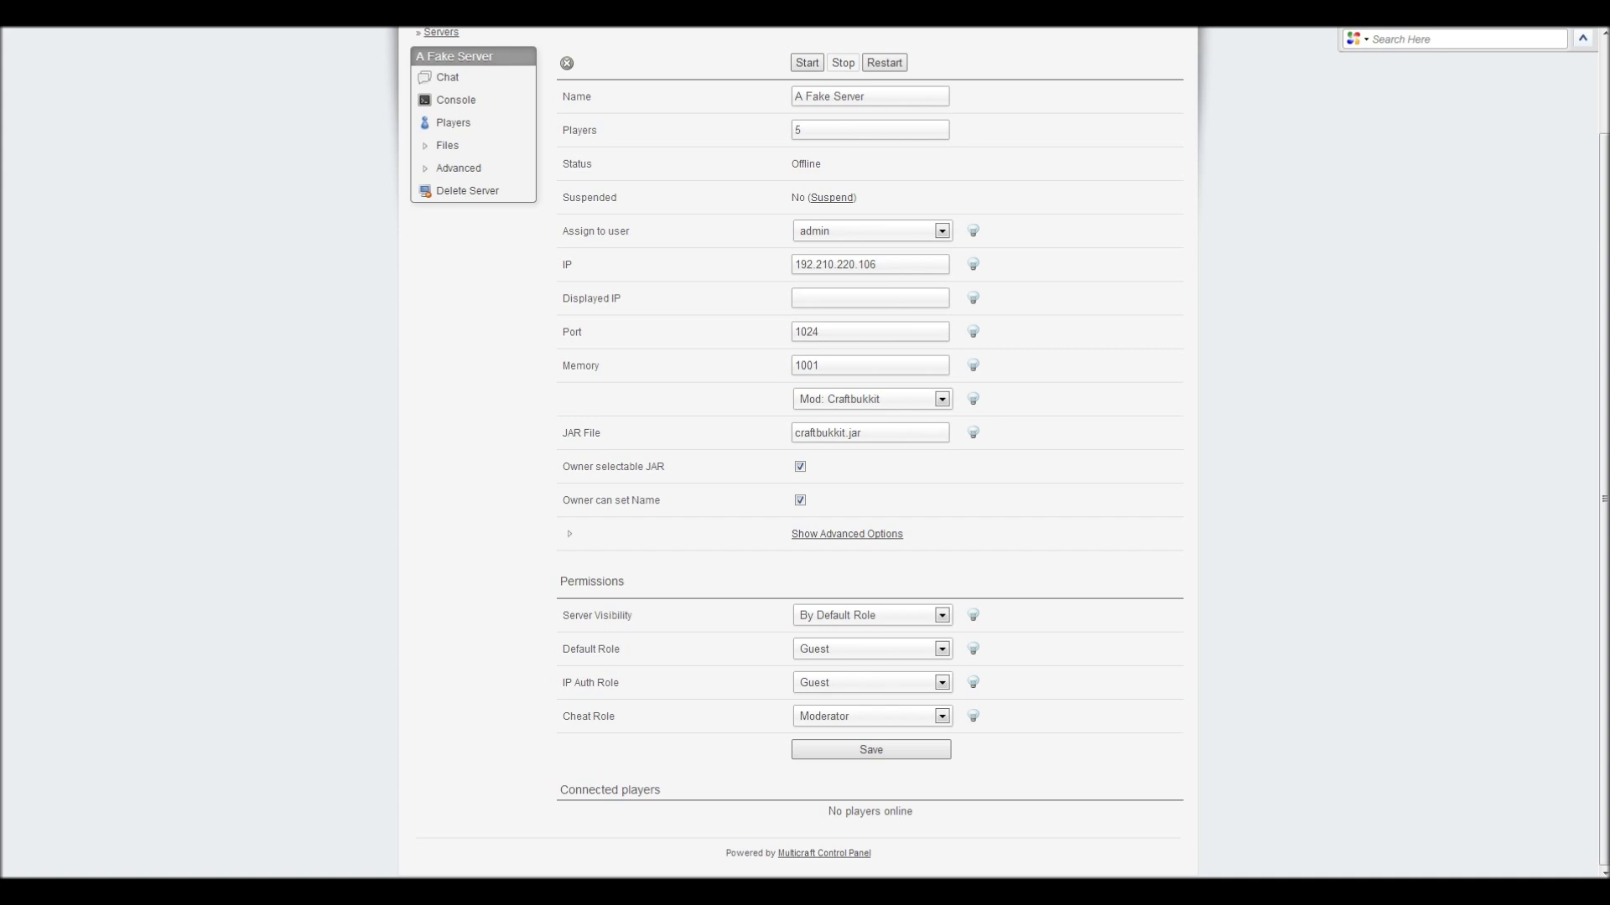
click(888, 424)
click(856, 537)
scroll(564, 514, down, 5)
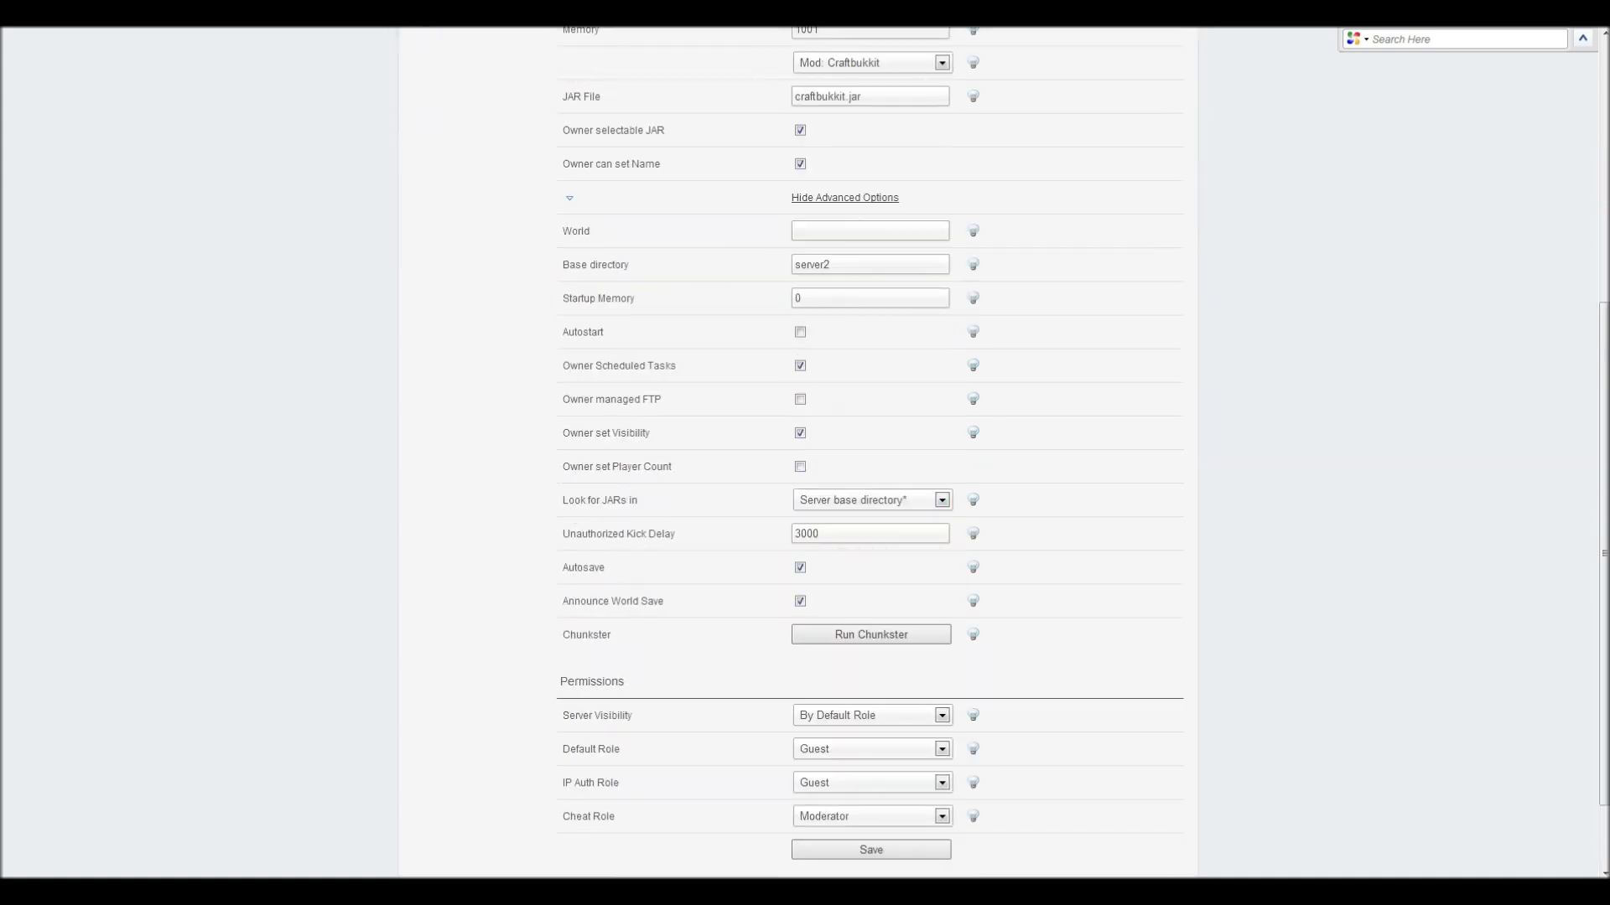
drag(562, 501, 796, 510)
scroll(868, 509, down, 2)
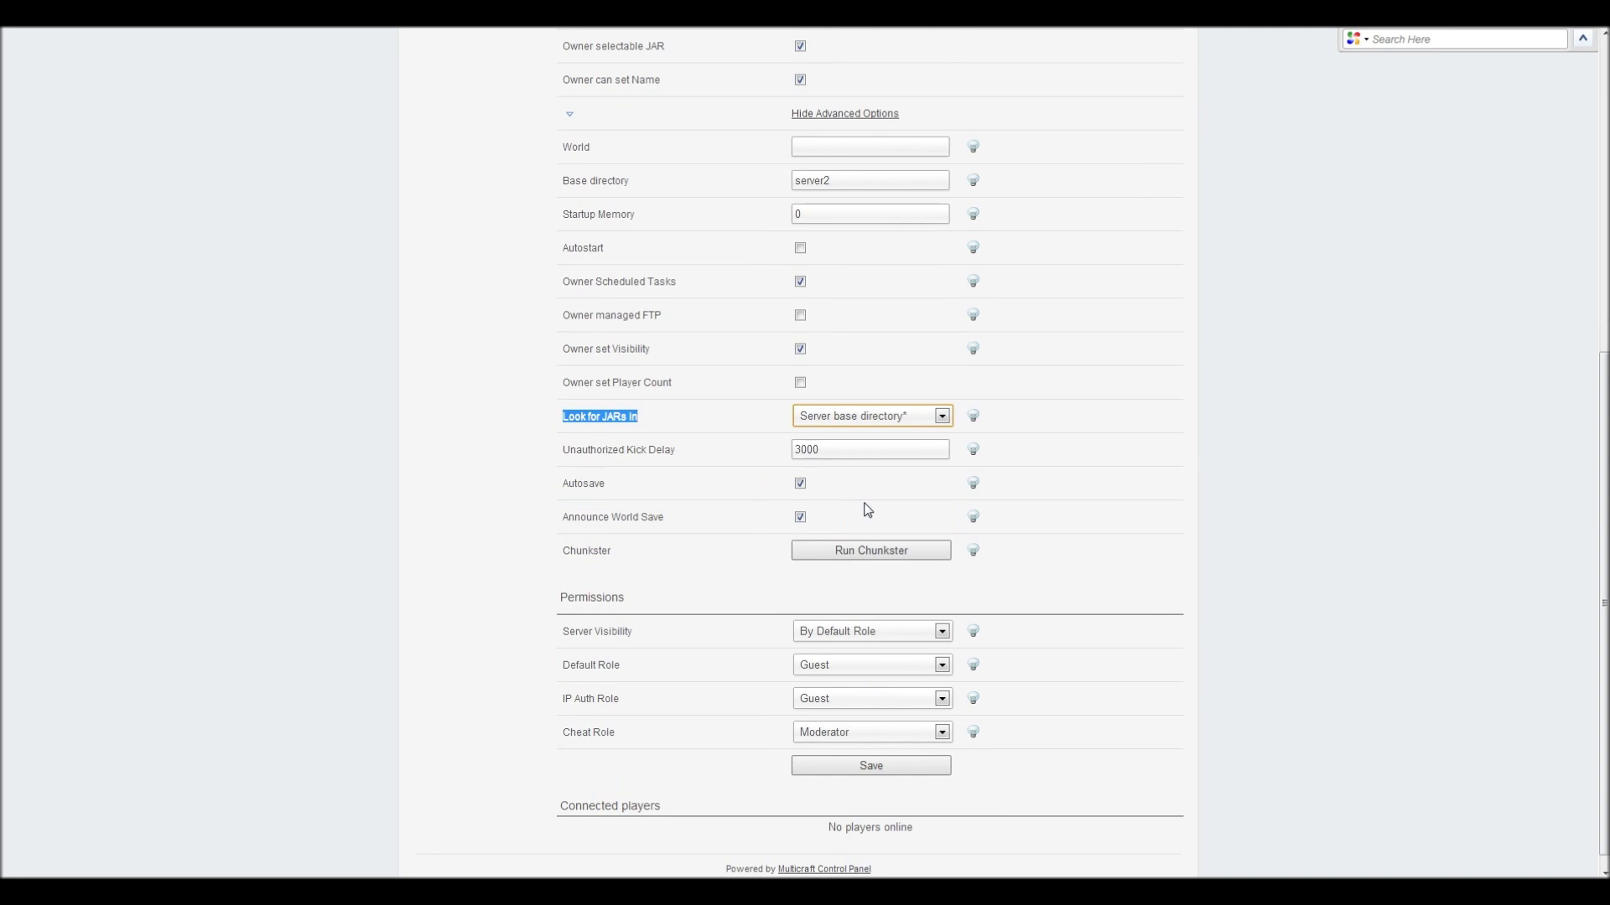
scroll(868, 509, down, 1)
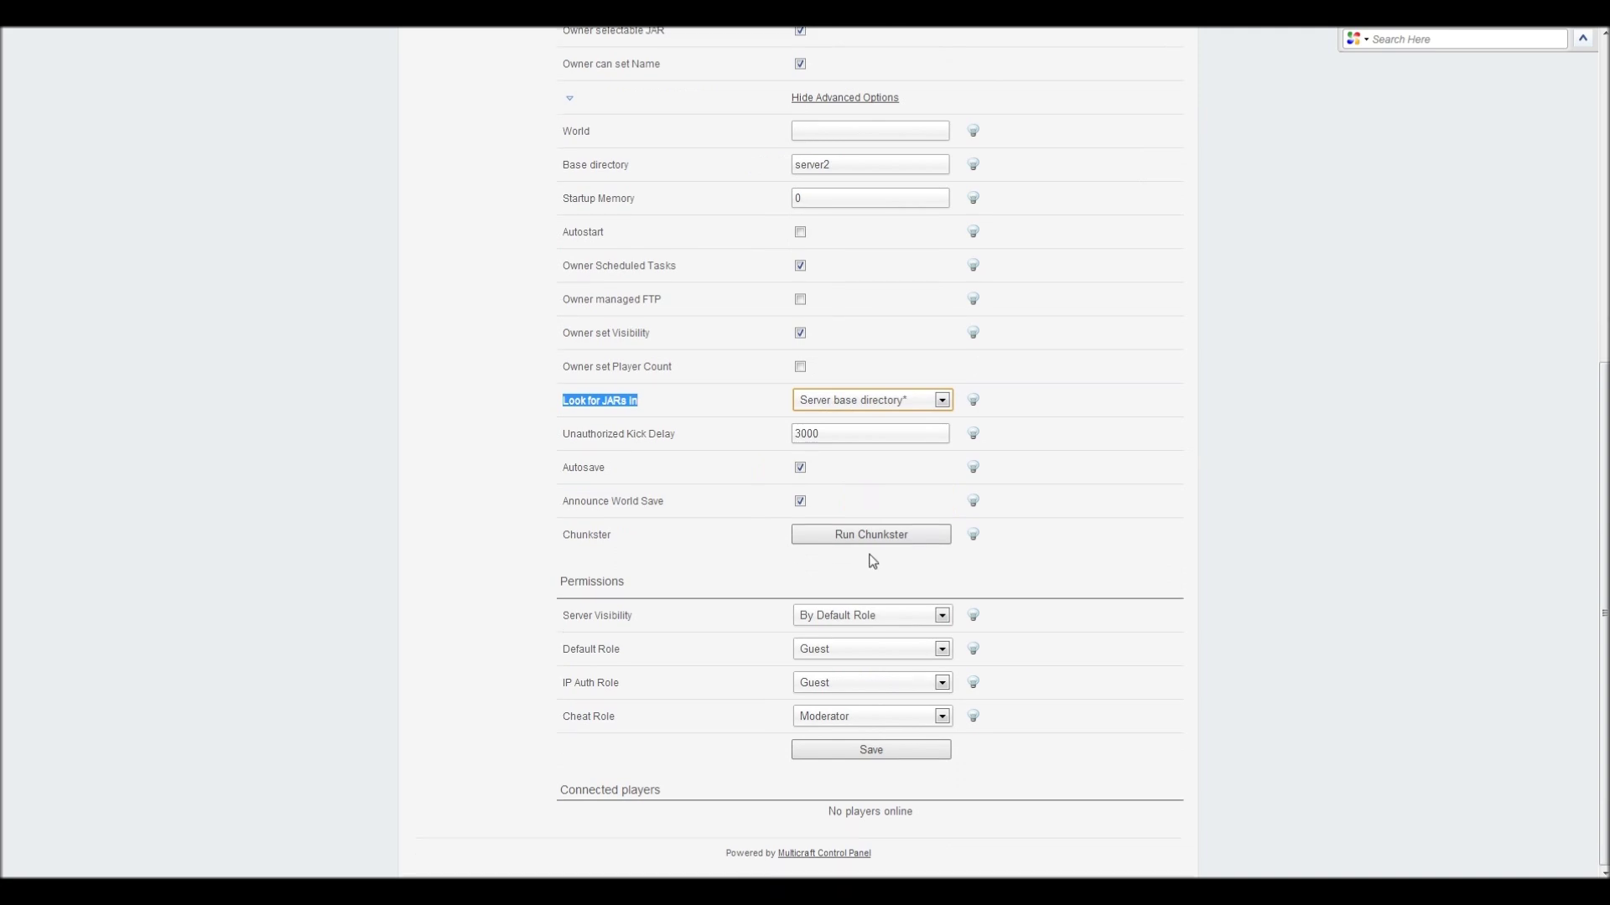
click(886, 756)
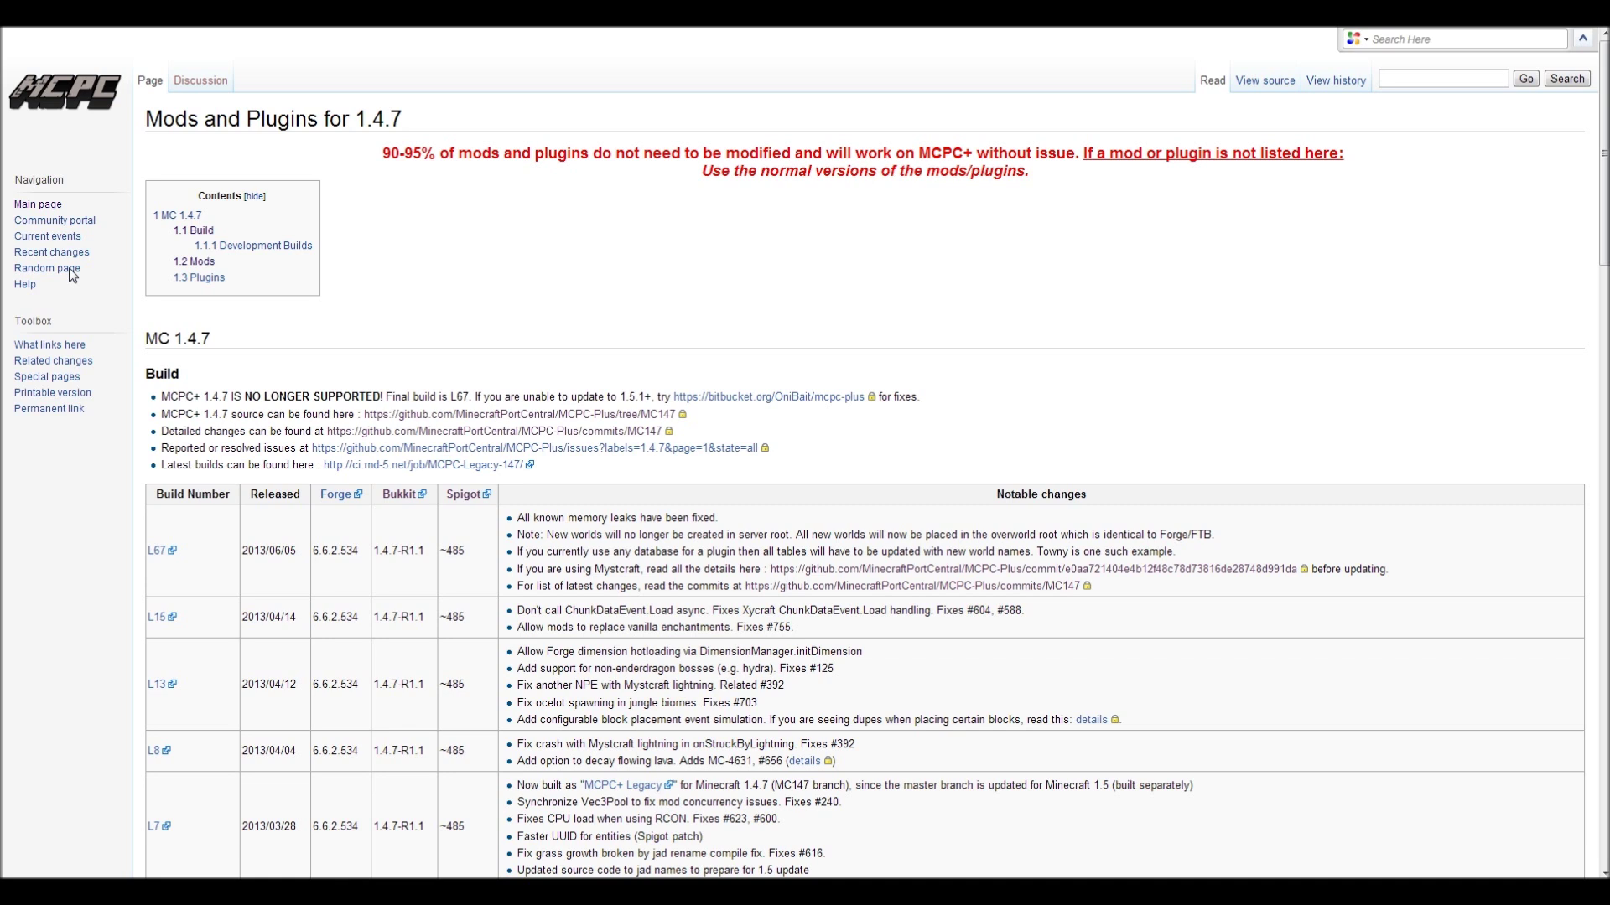
Step: Download build L67 from the MCPC+ 'Mods and Plugins for 1.4.7' wiki page
click(158, 547)
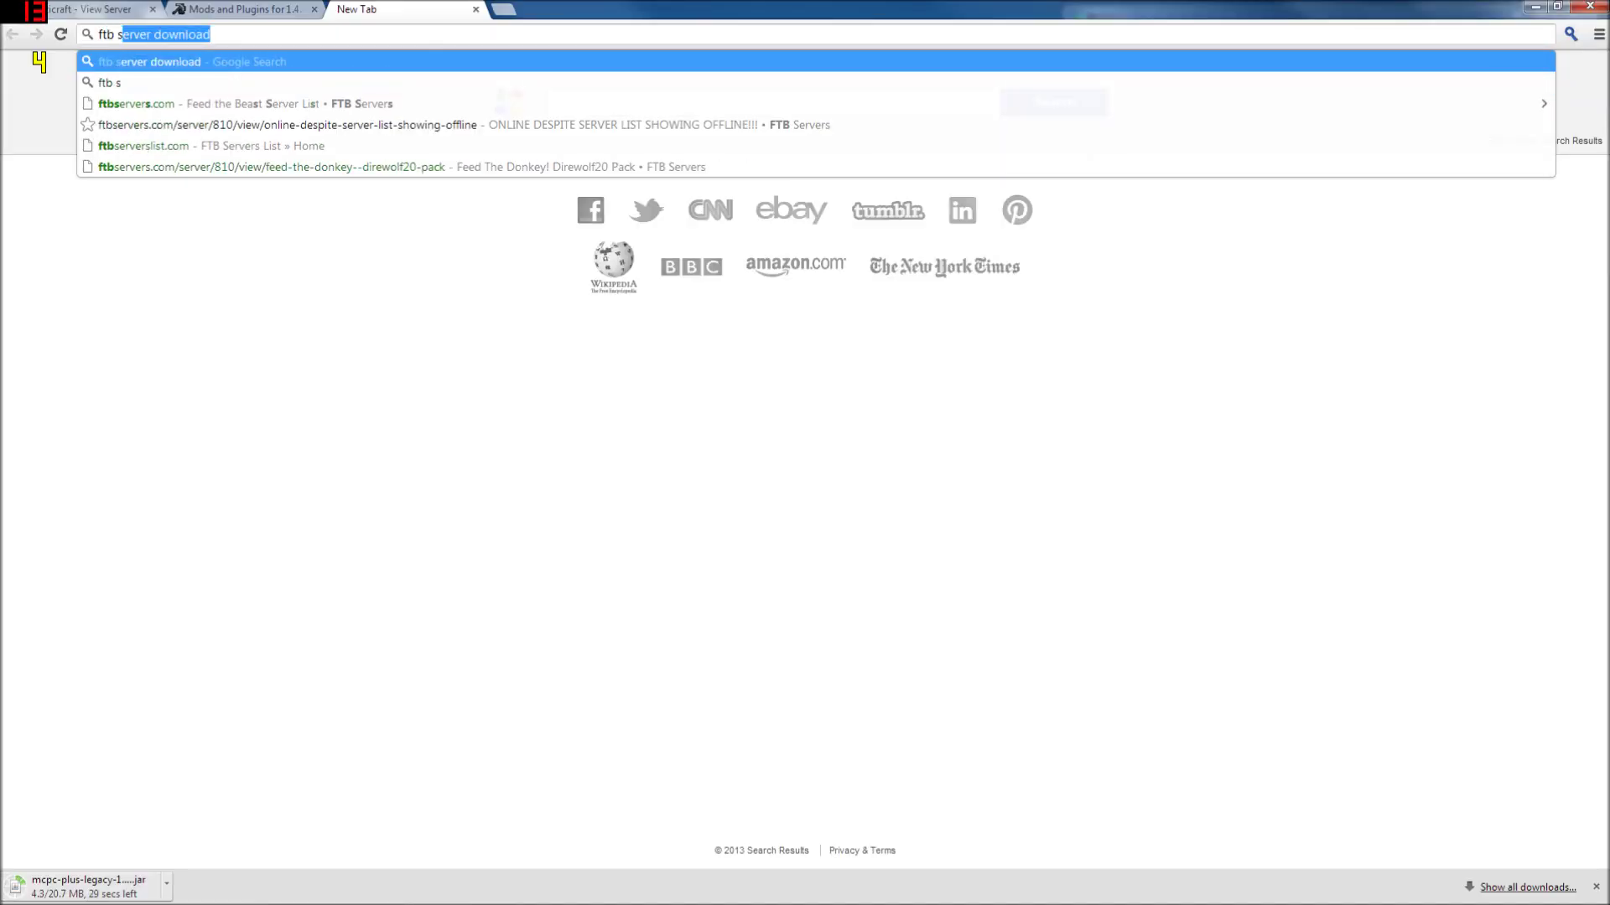
Step: Search for the FTB server download, get the FTB Ultimate server zip, and return to Multicraft
text( d)
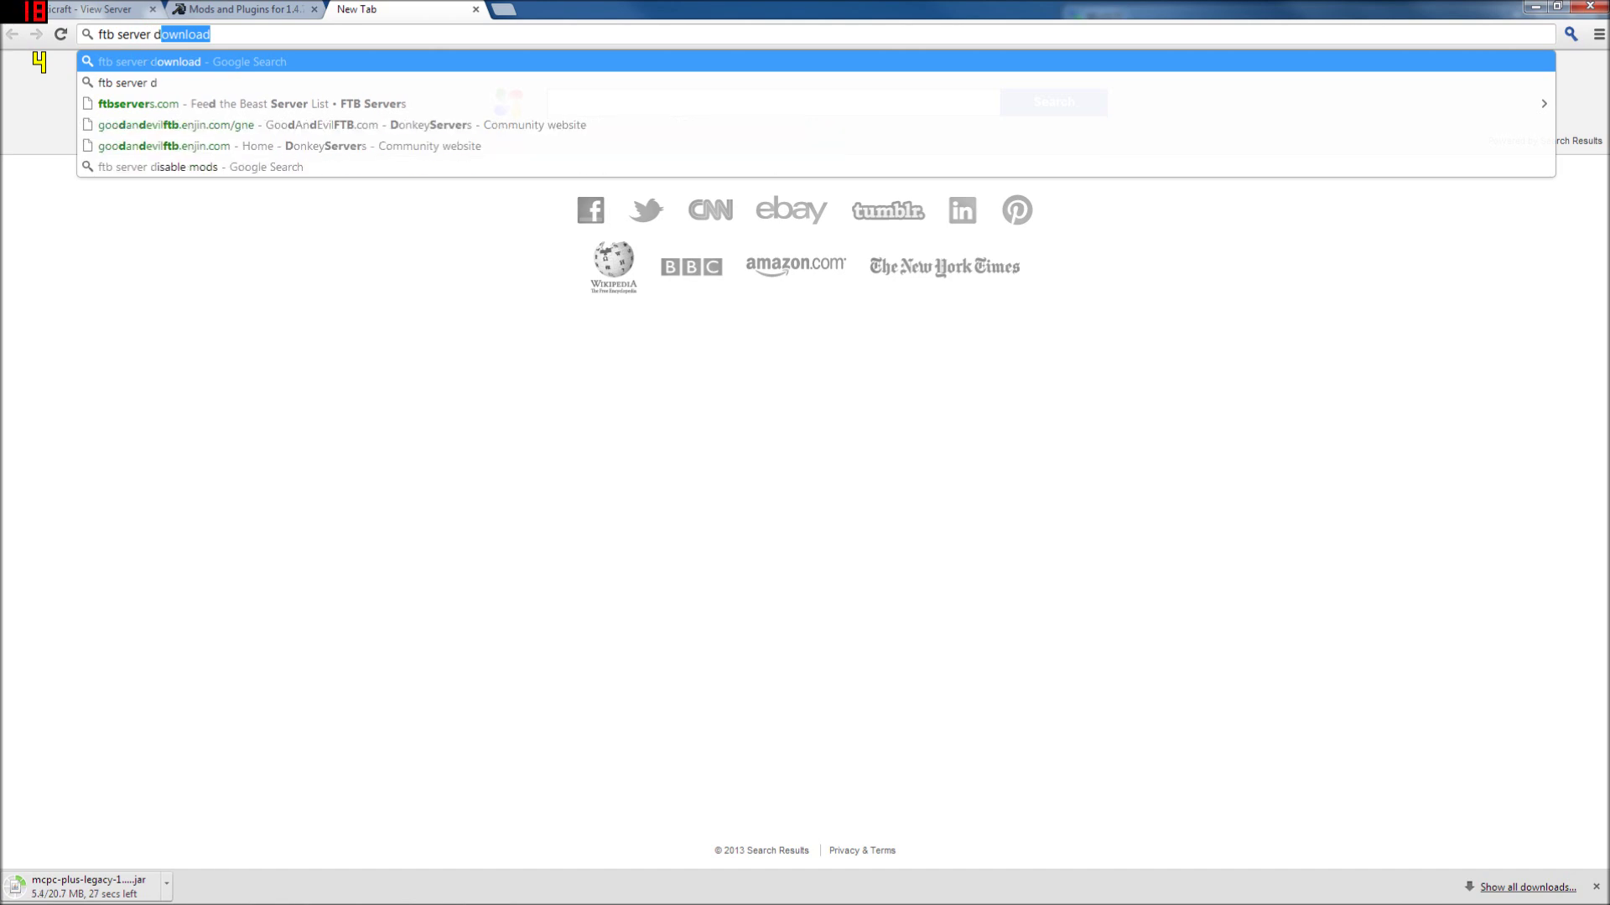
key(Return)
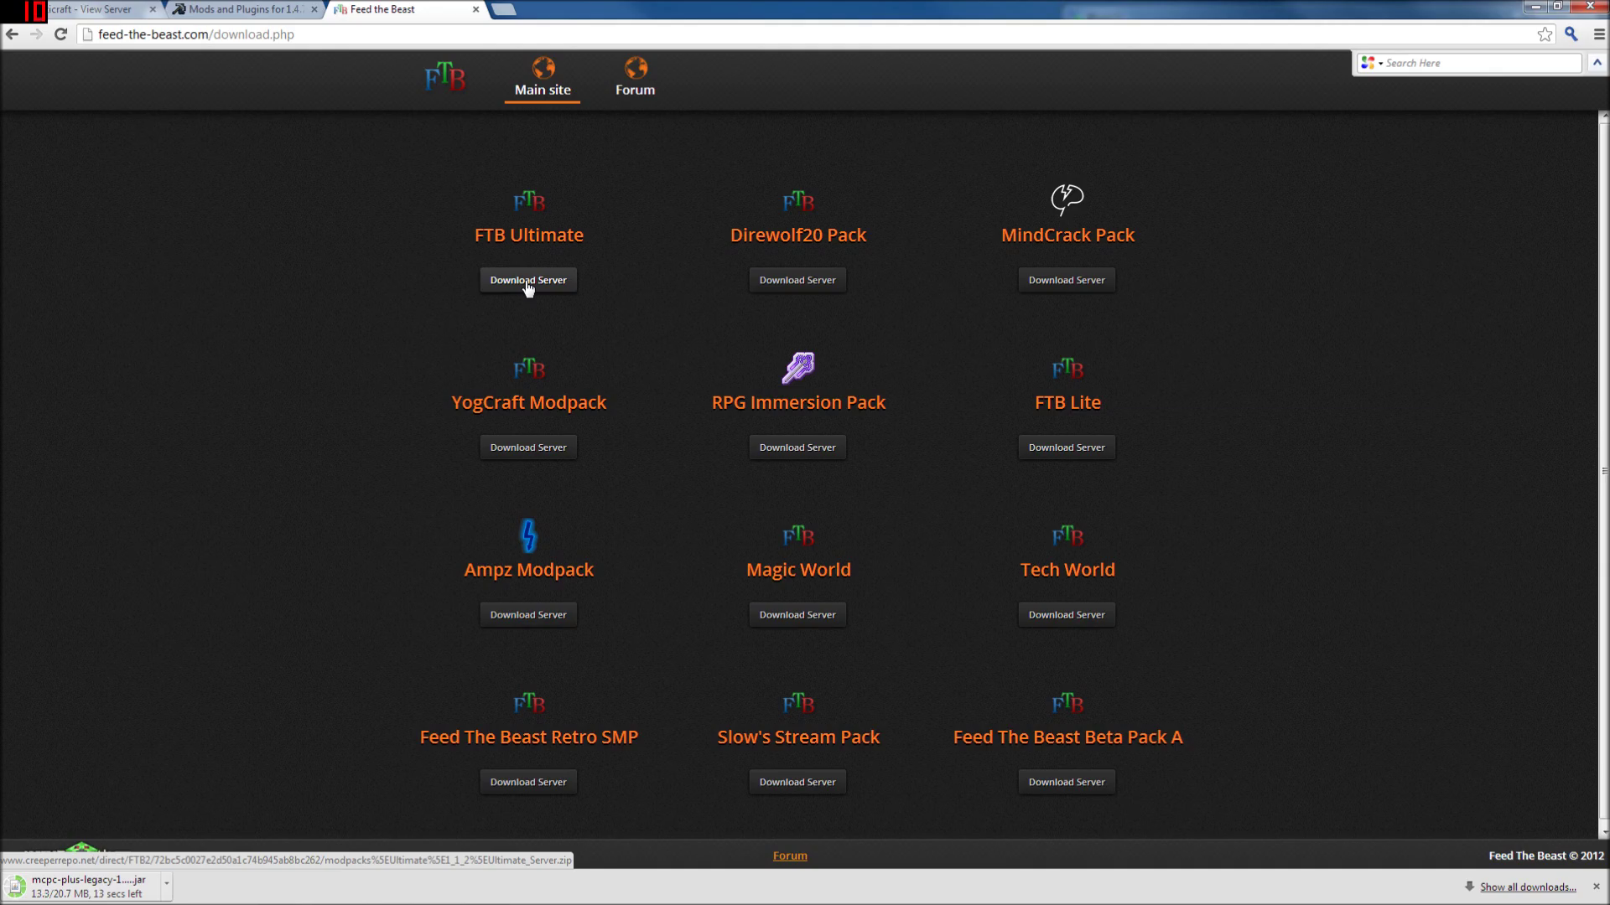
click(528, 282)
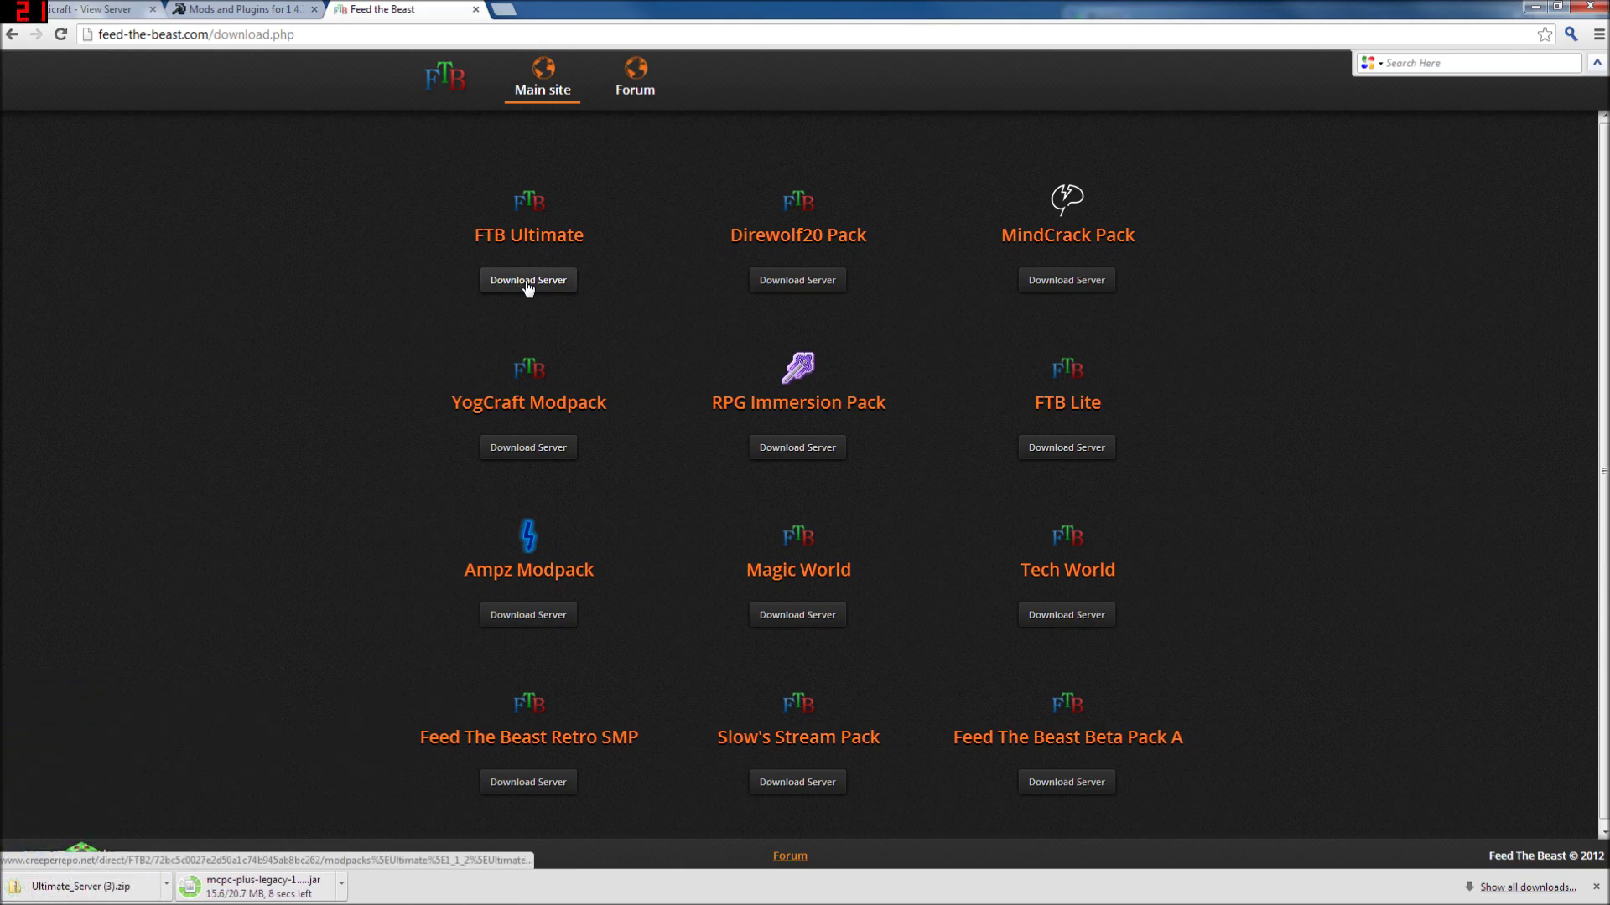
key(ctrl+Tab)
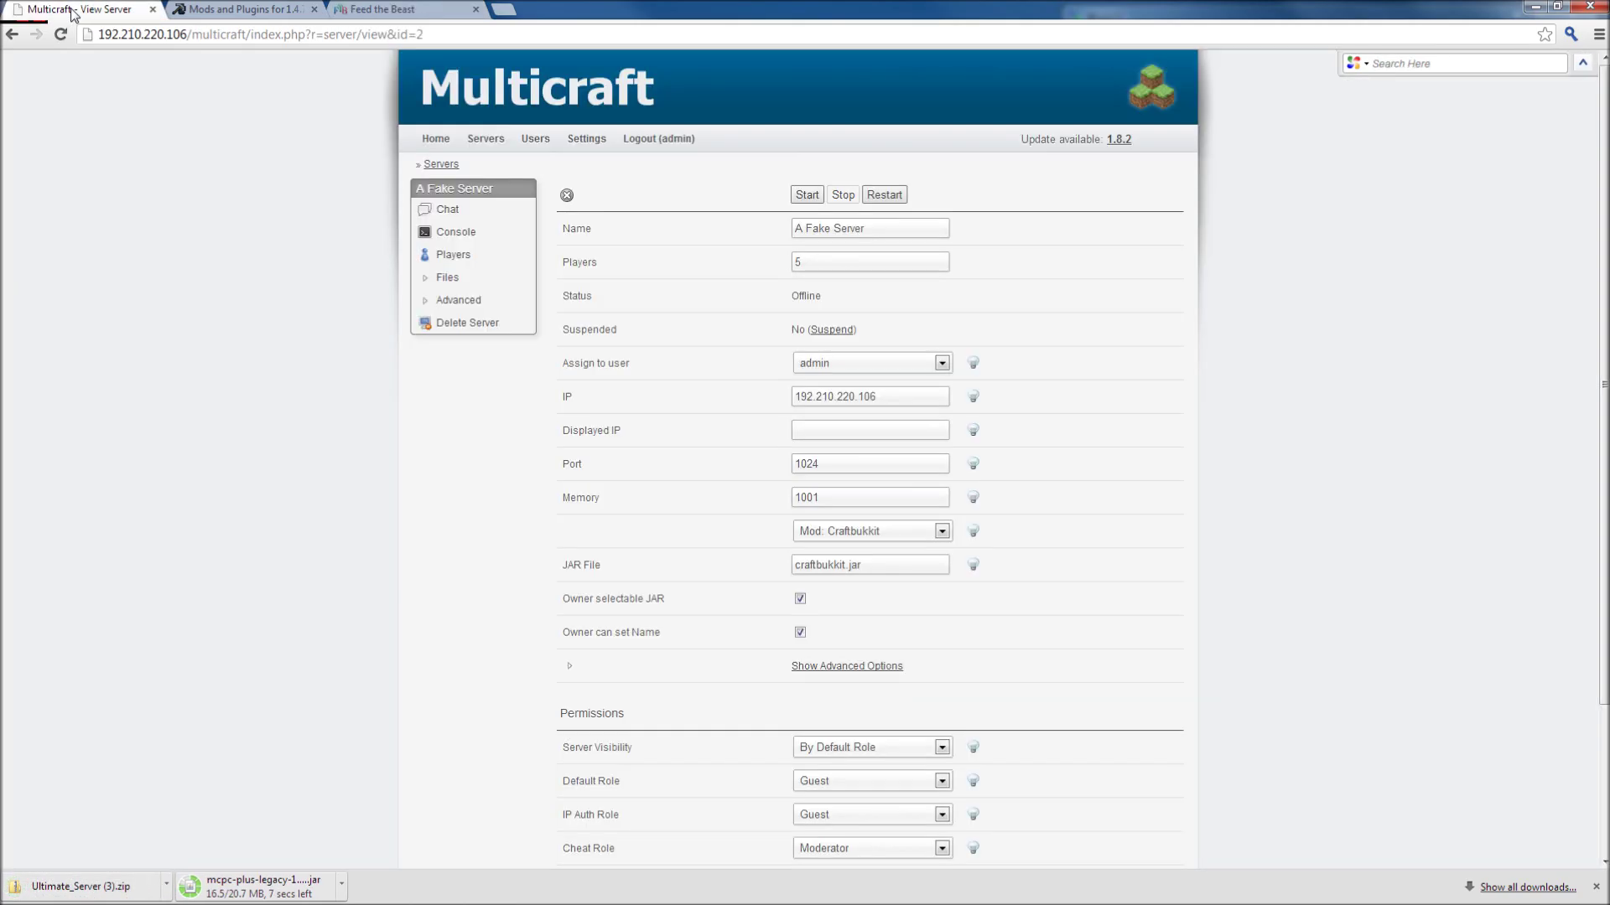
Step: Open A Fake Server's FTP File Access page, copy the host address, and minimize the browser
click(446, 278)
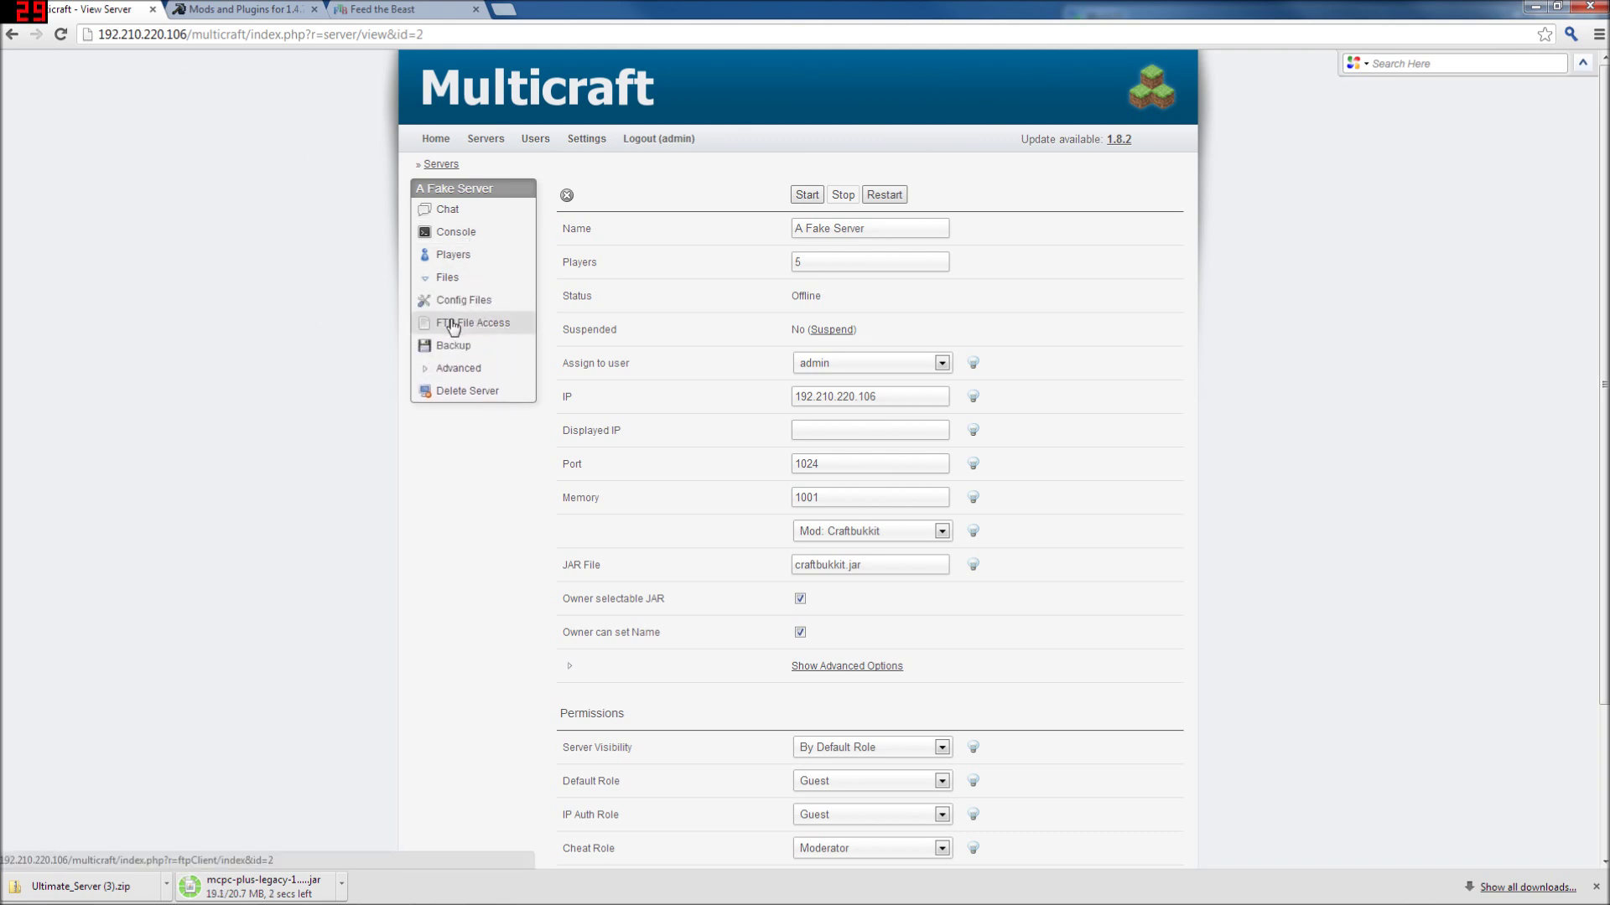
click(443, 325)
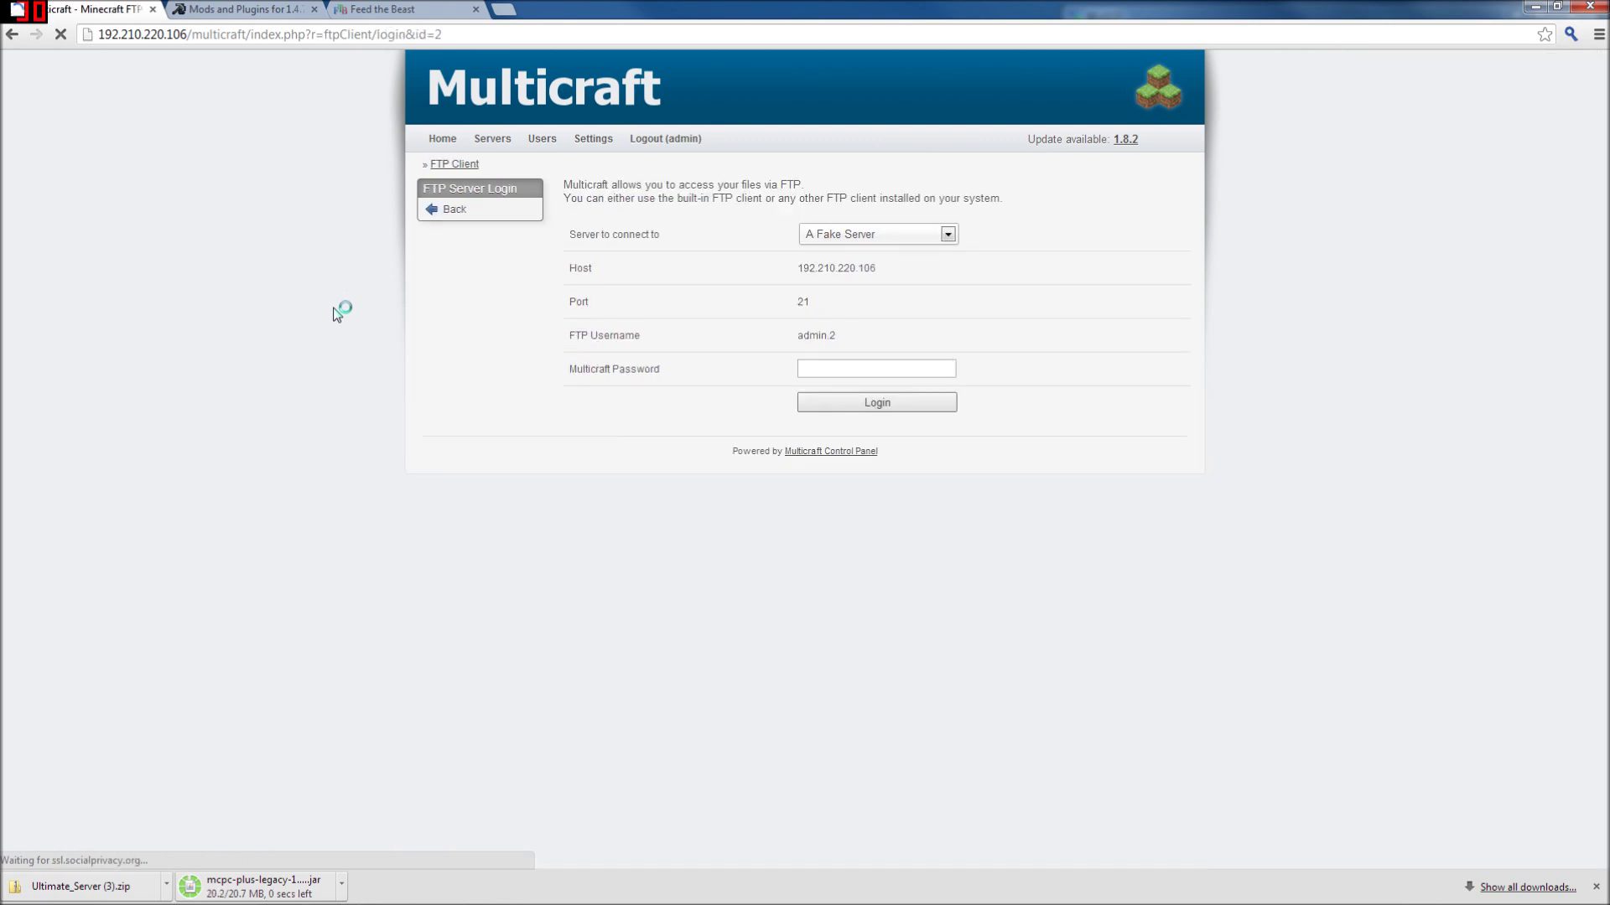
click(449, 213)
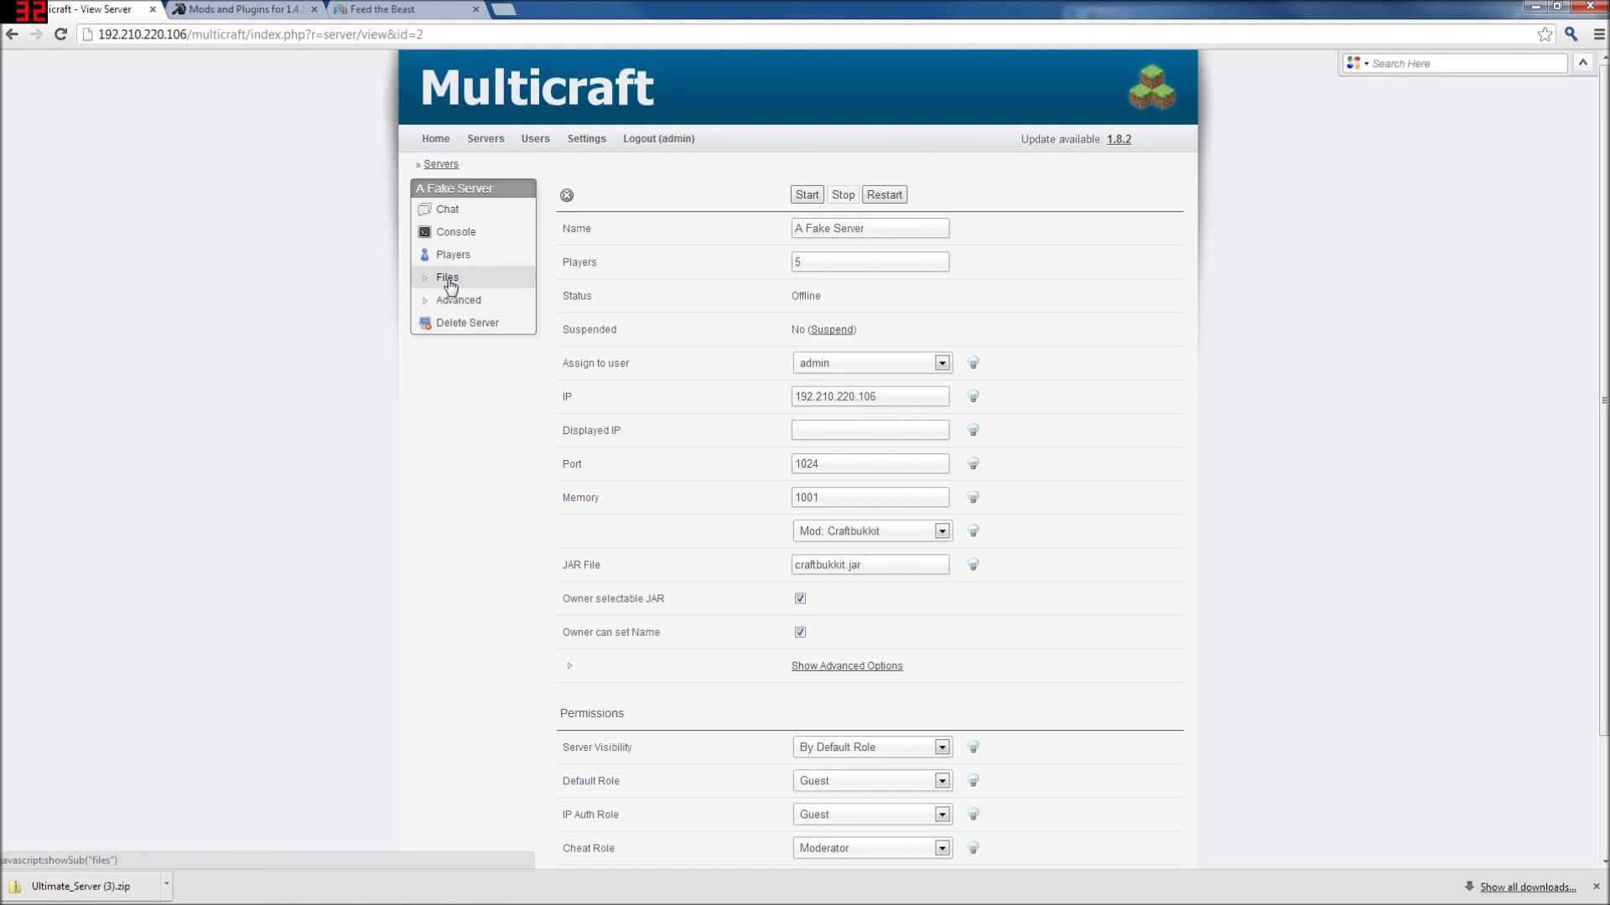
click(448, 283)
click(453, 326)
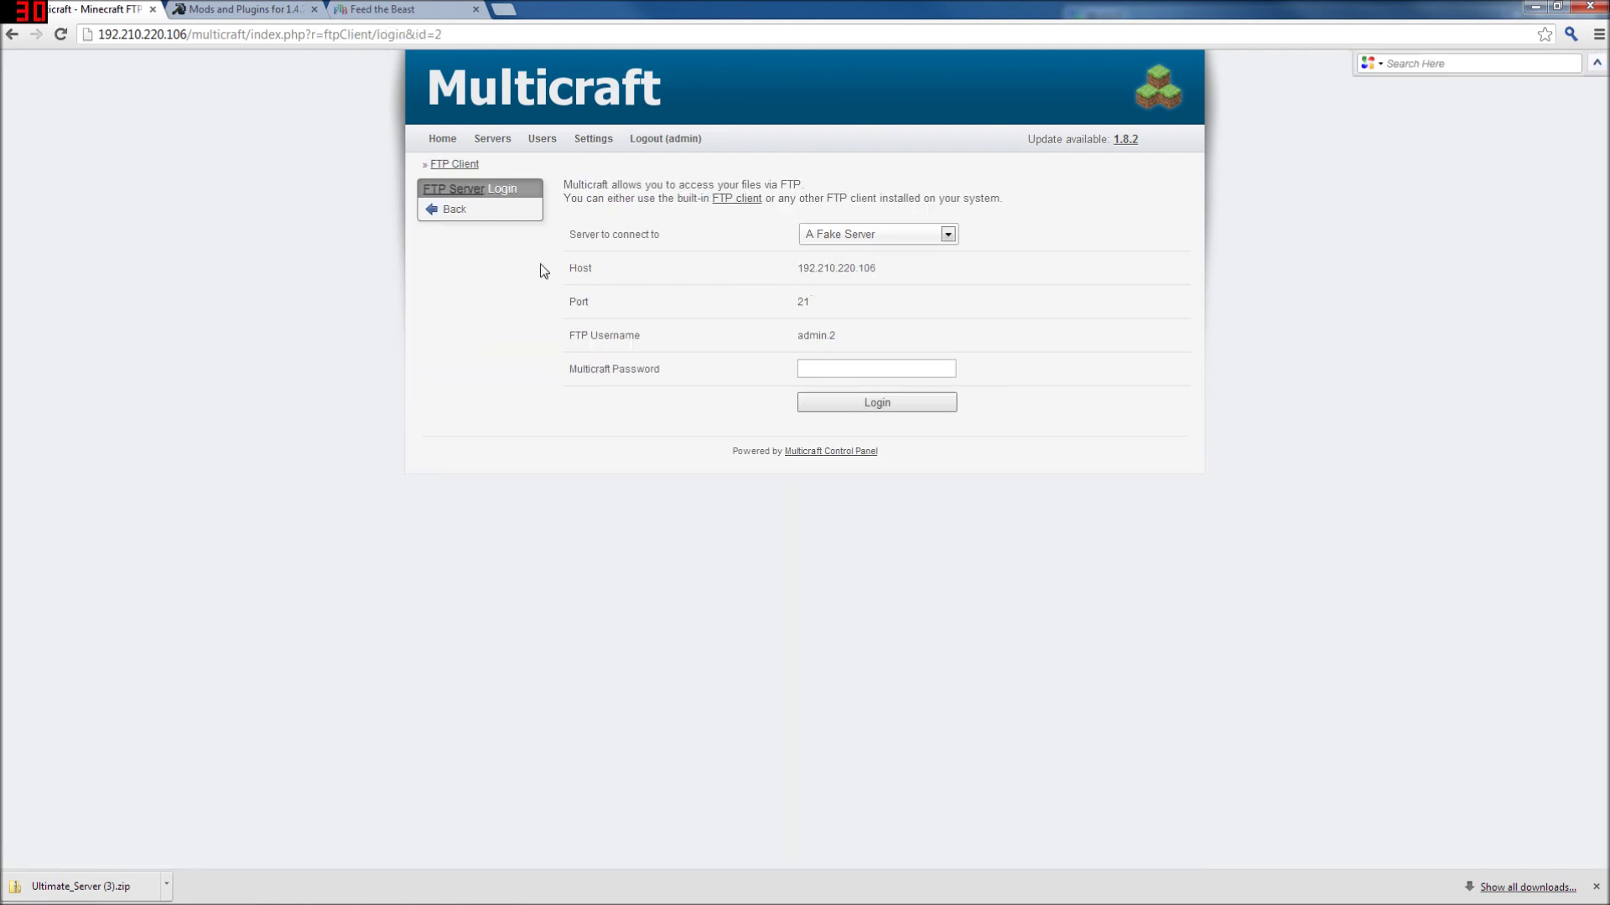
drag(876, 268, 798, 268)
key(ctrl+c)
click(1531, 9)
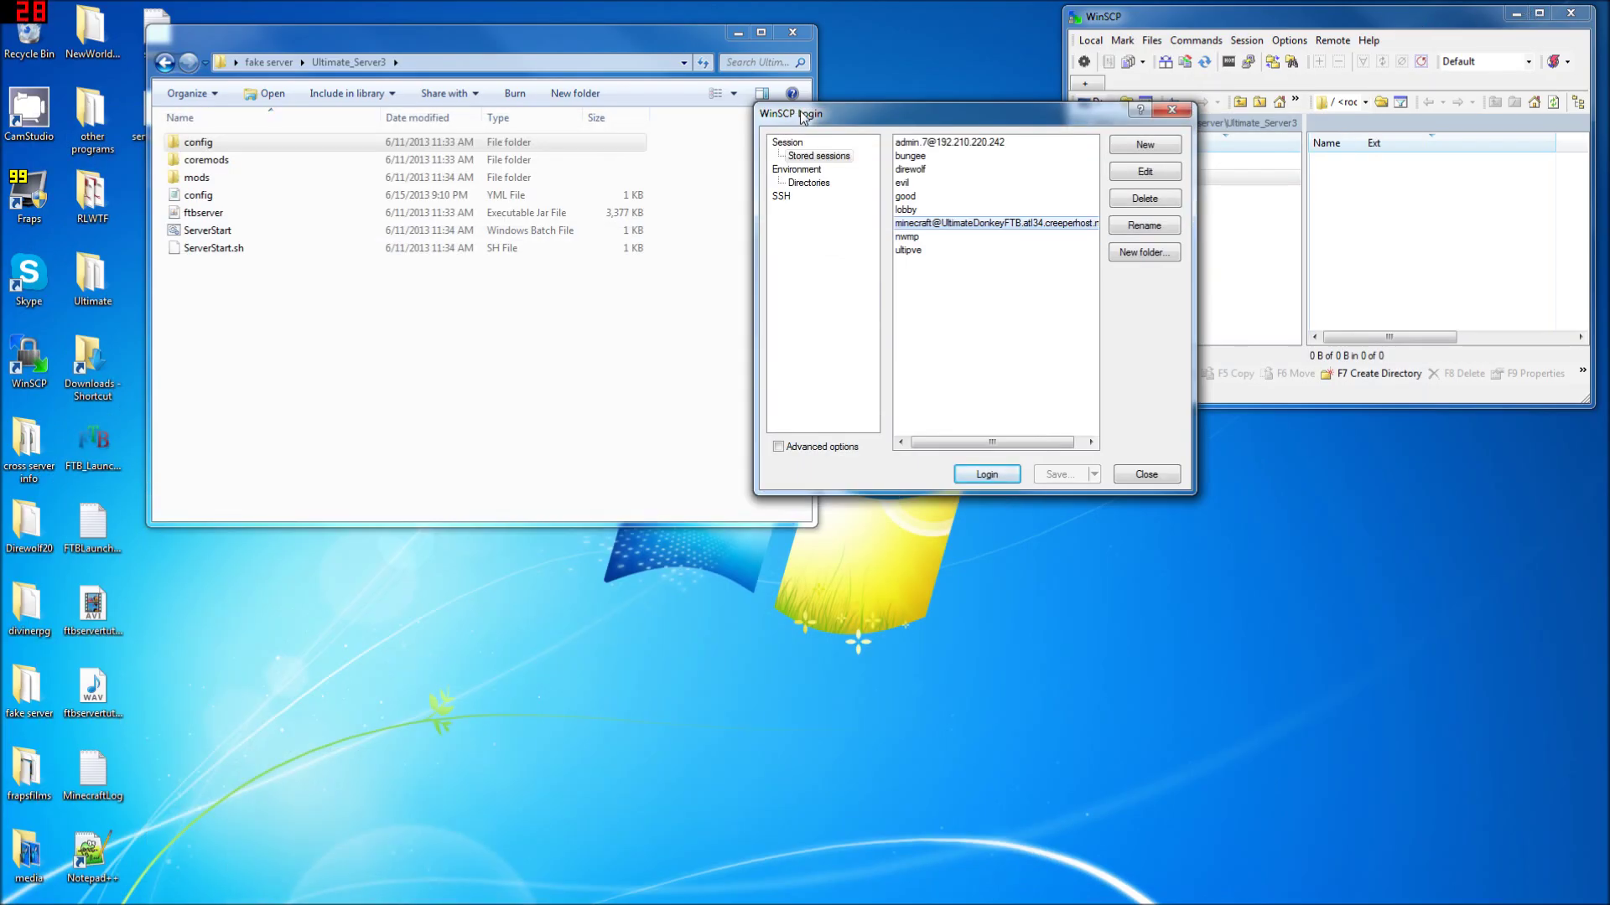
Step: Create a new FTP session to 192.210.220.106 with the panel account's user name and password, and log in
click(1150, 148)
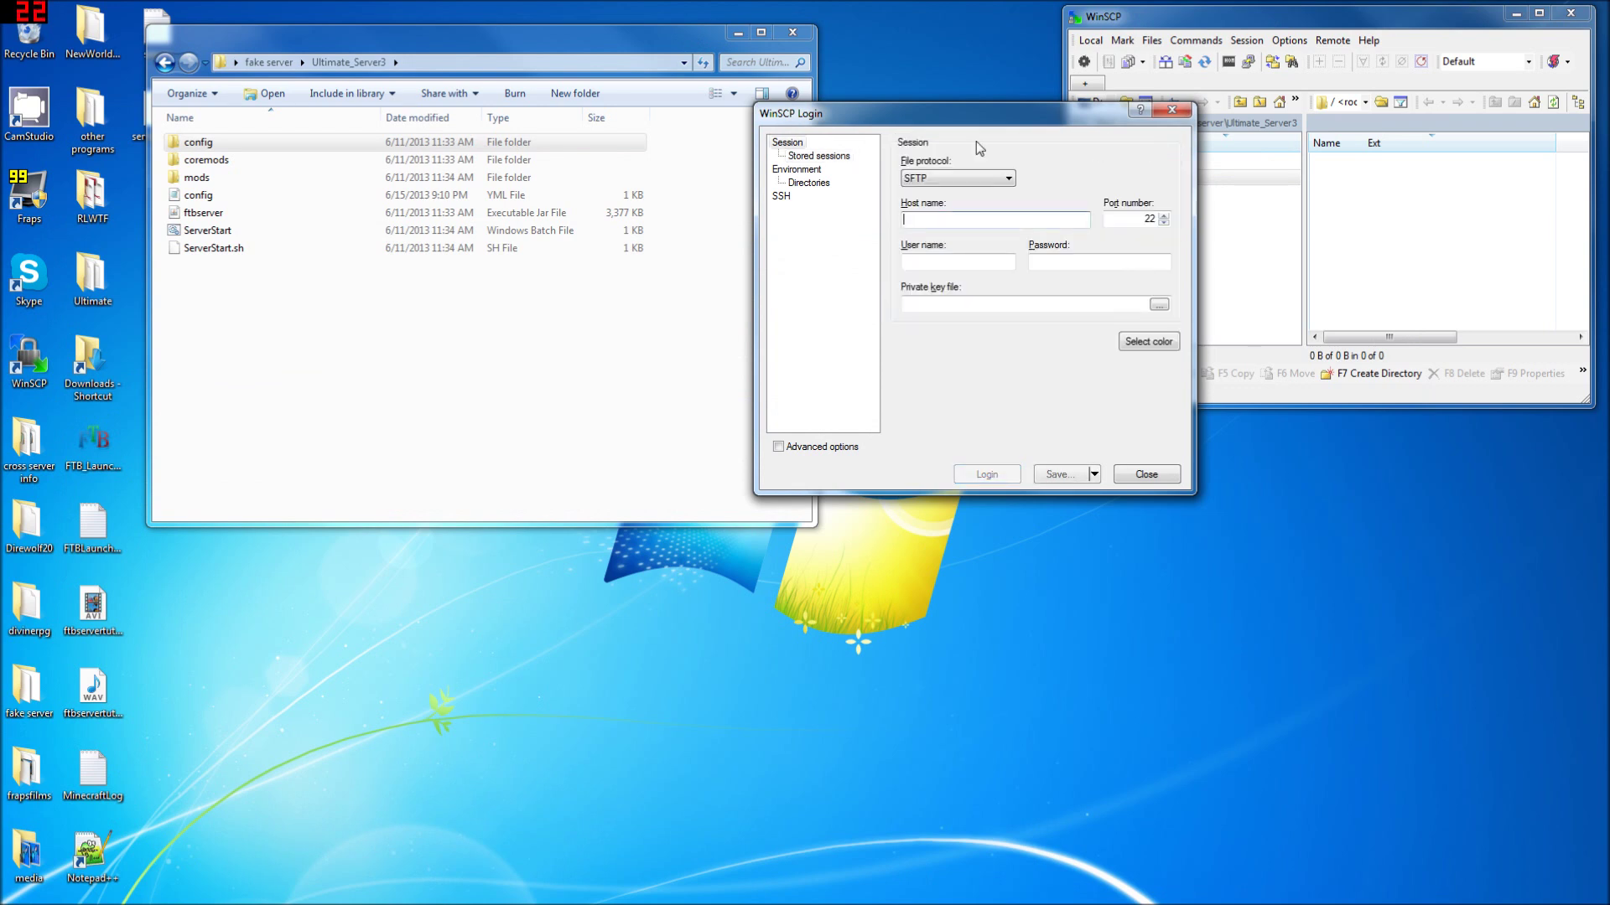
click(945, 182)
click(937, 224)
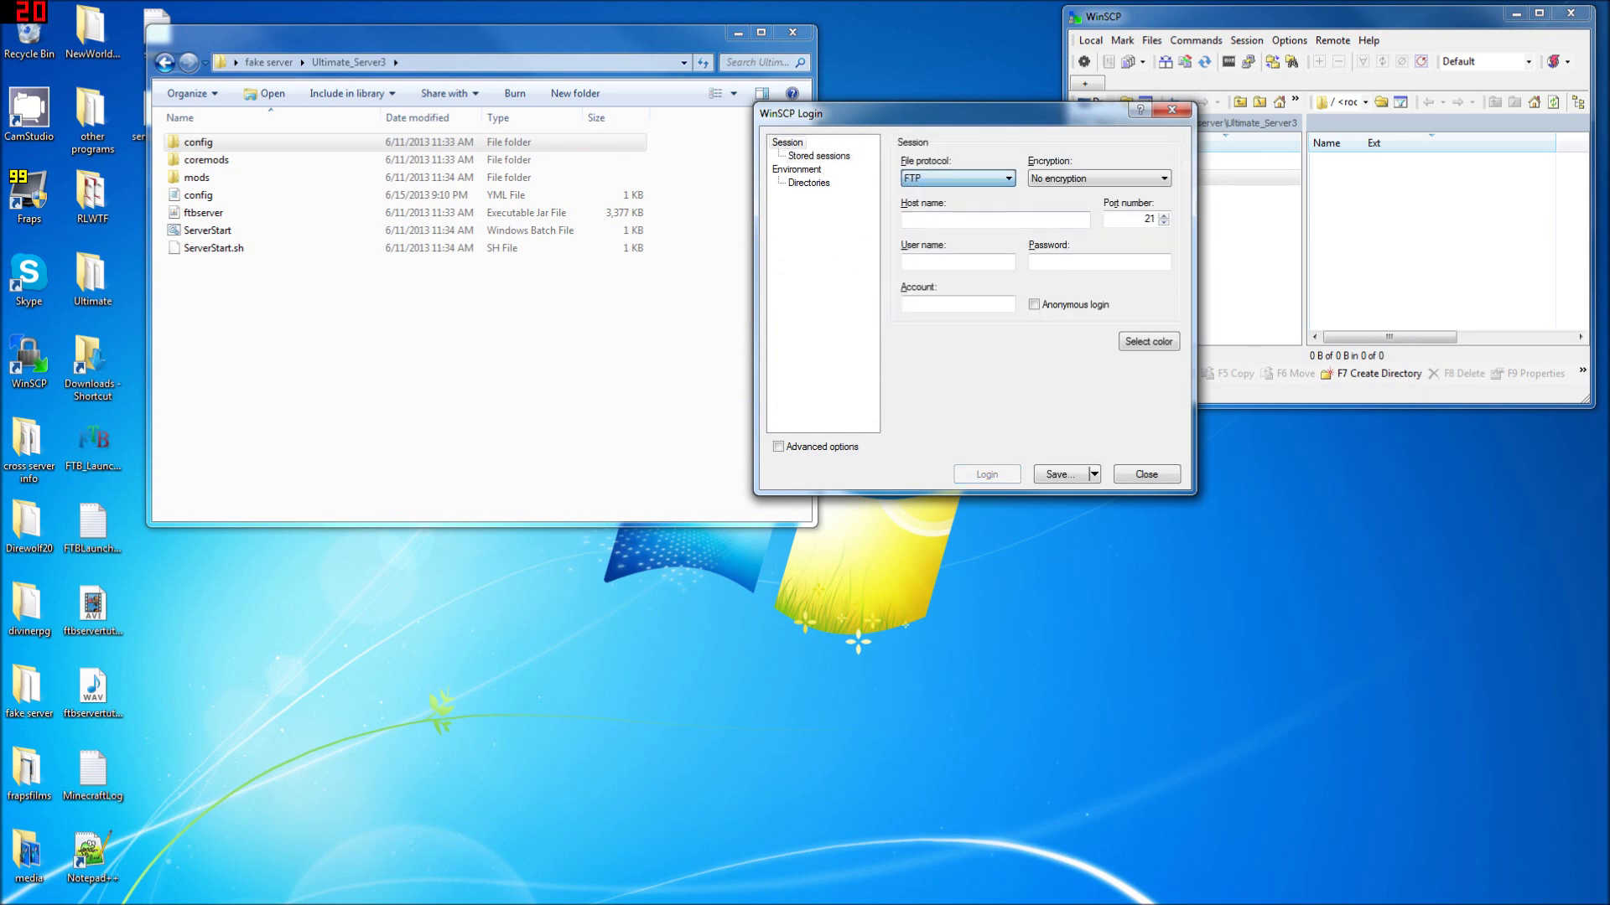
click(947, 219)
key(ctrl+v)
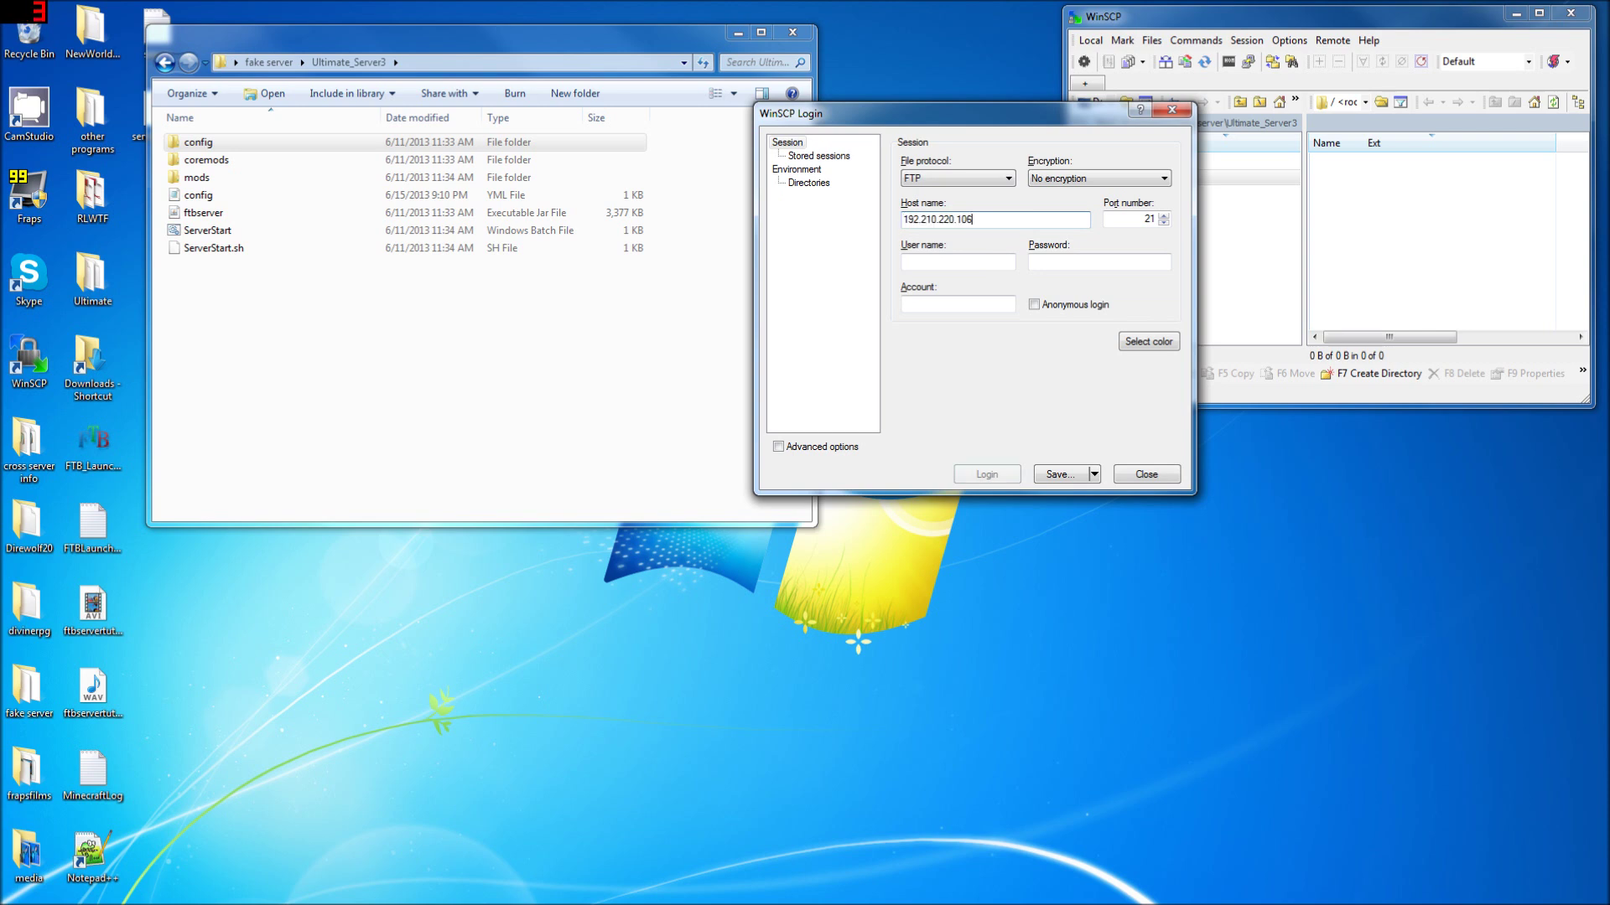
click(922, 261)
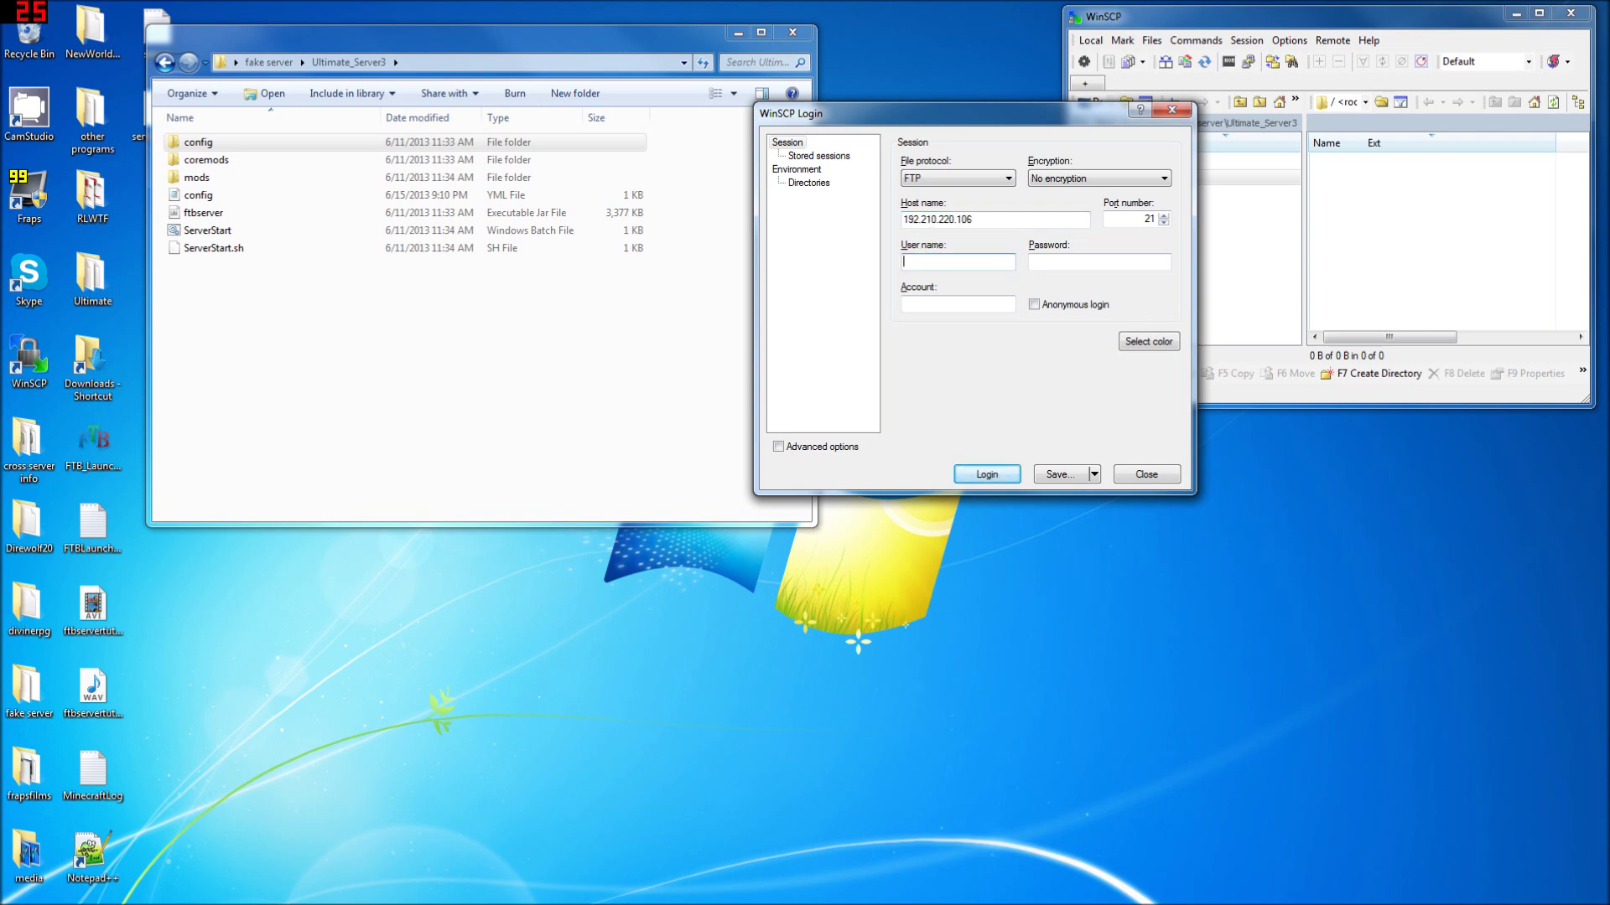
text(admin.2)
click(1098, 261)
text(••••••••••)
key(Return)
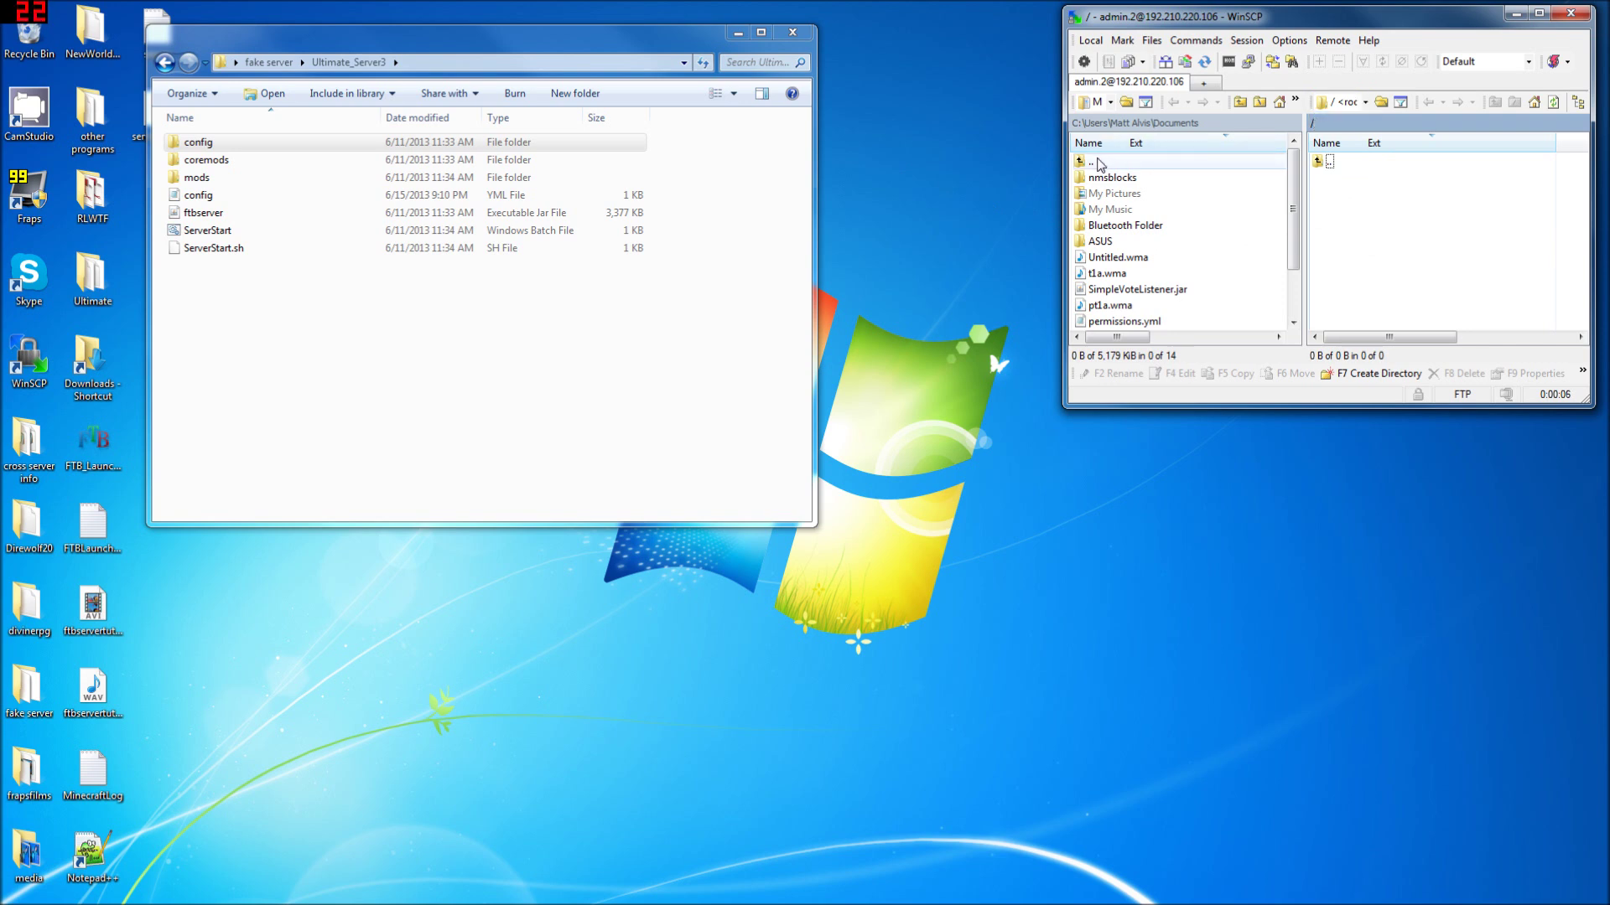
Step: Browse the local panel to Desktop's fake server folder, open Ultimate_Server3, and maximize WinSCP
double_click(1098, 161)
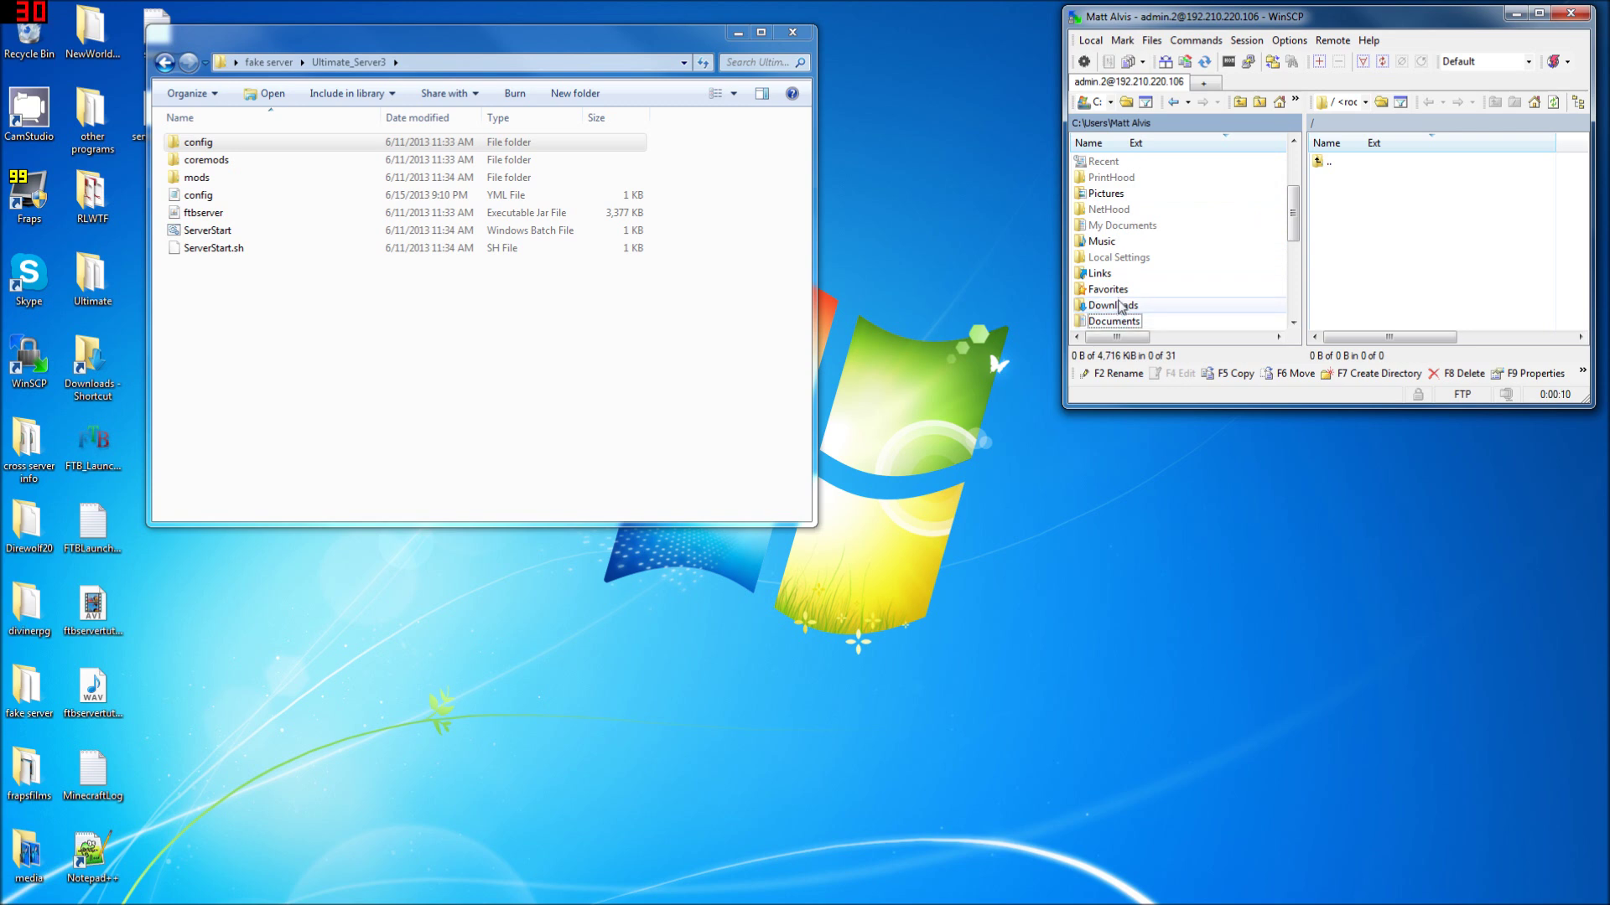
scroll(1121, 268, down, 1)
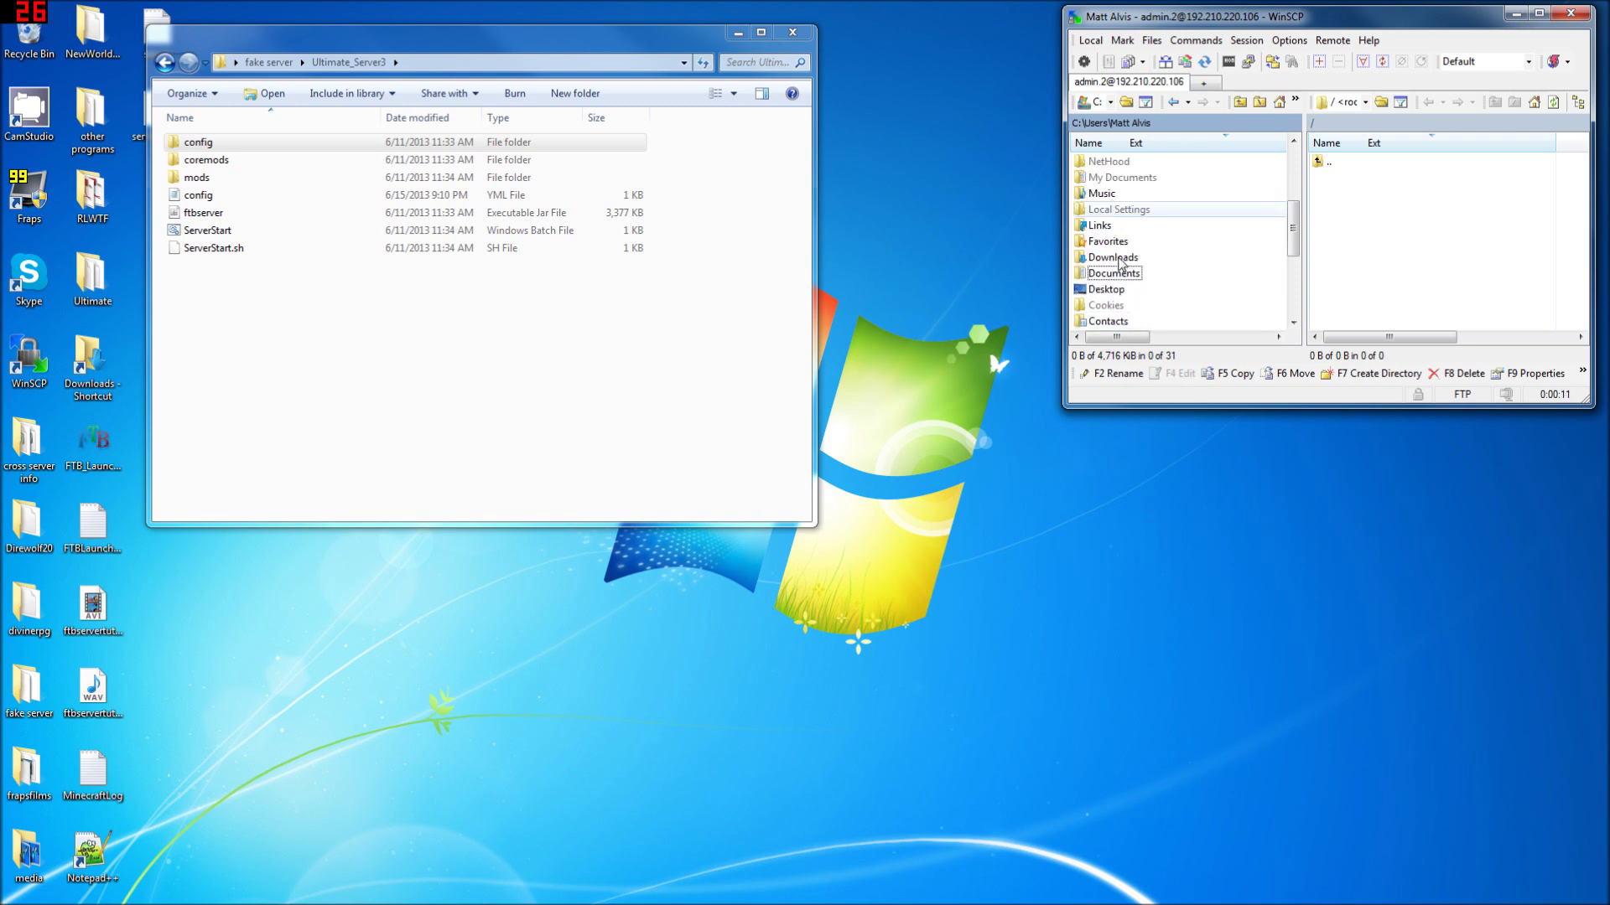
double_click(1112, 290)
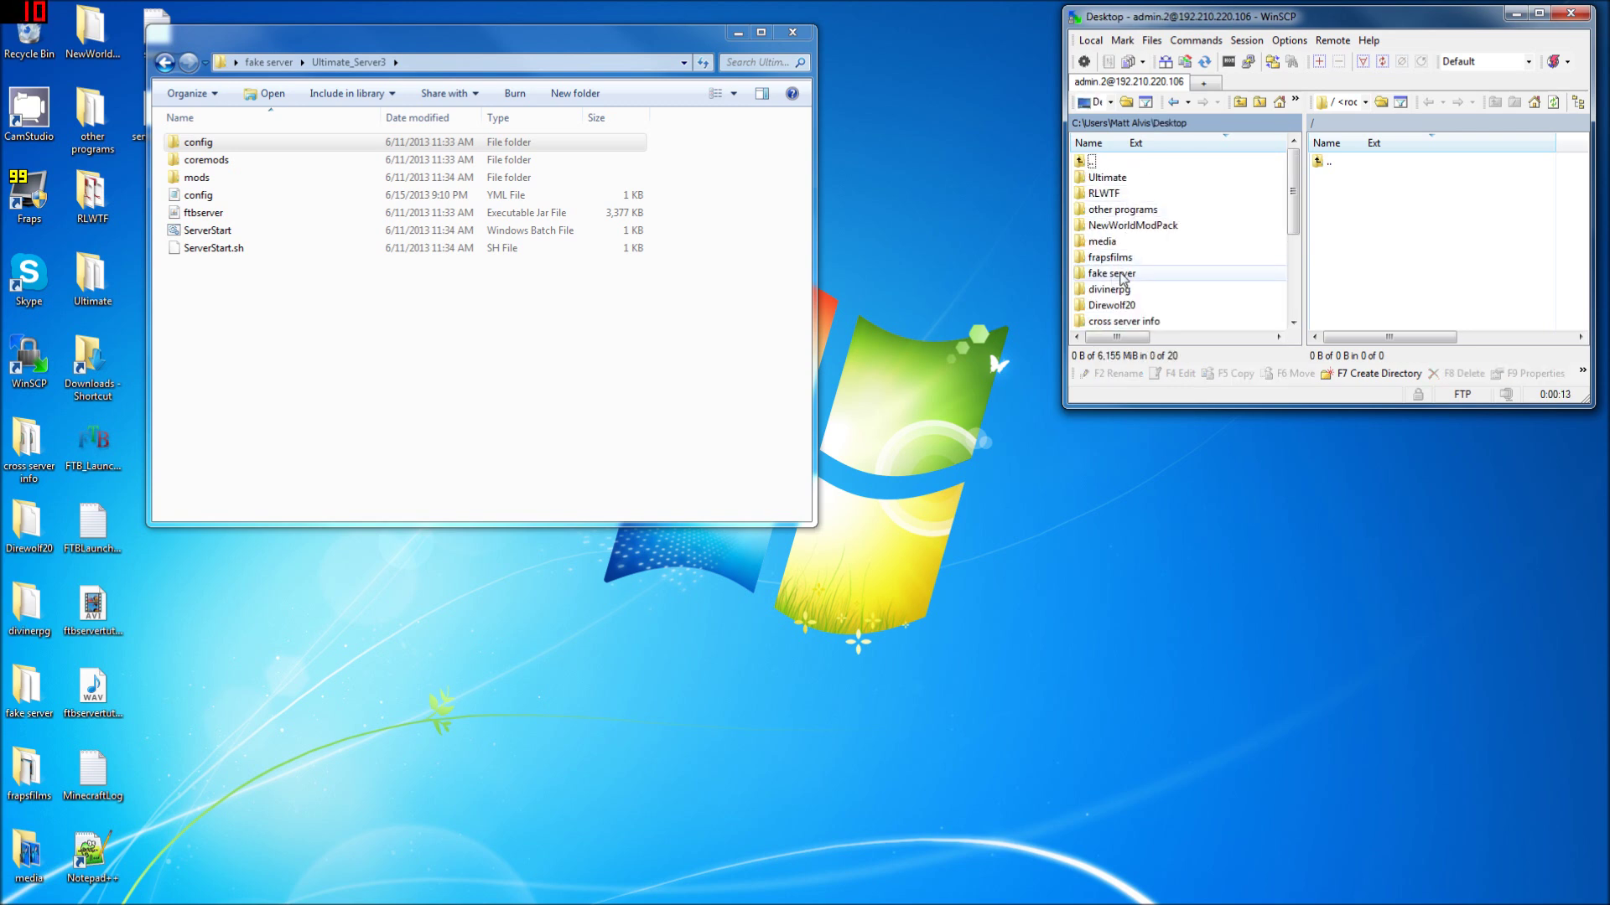
double_click(1113, 273)
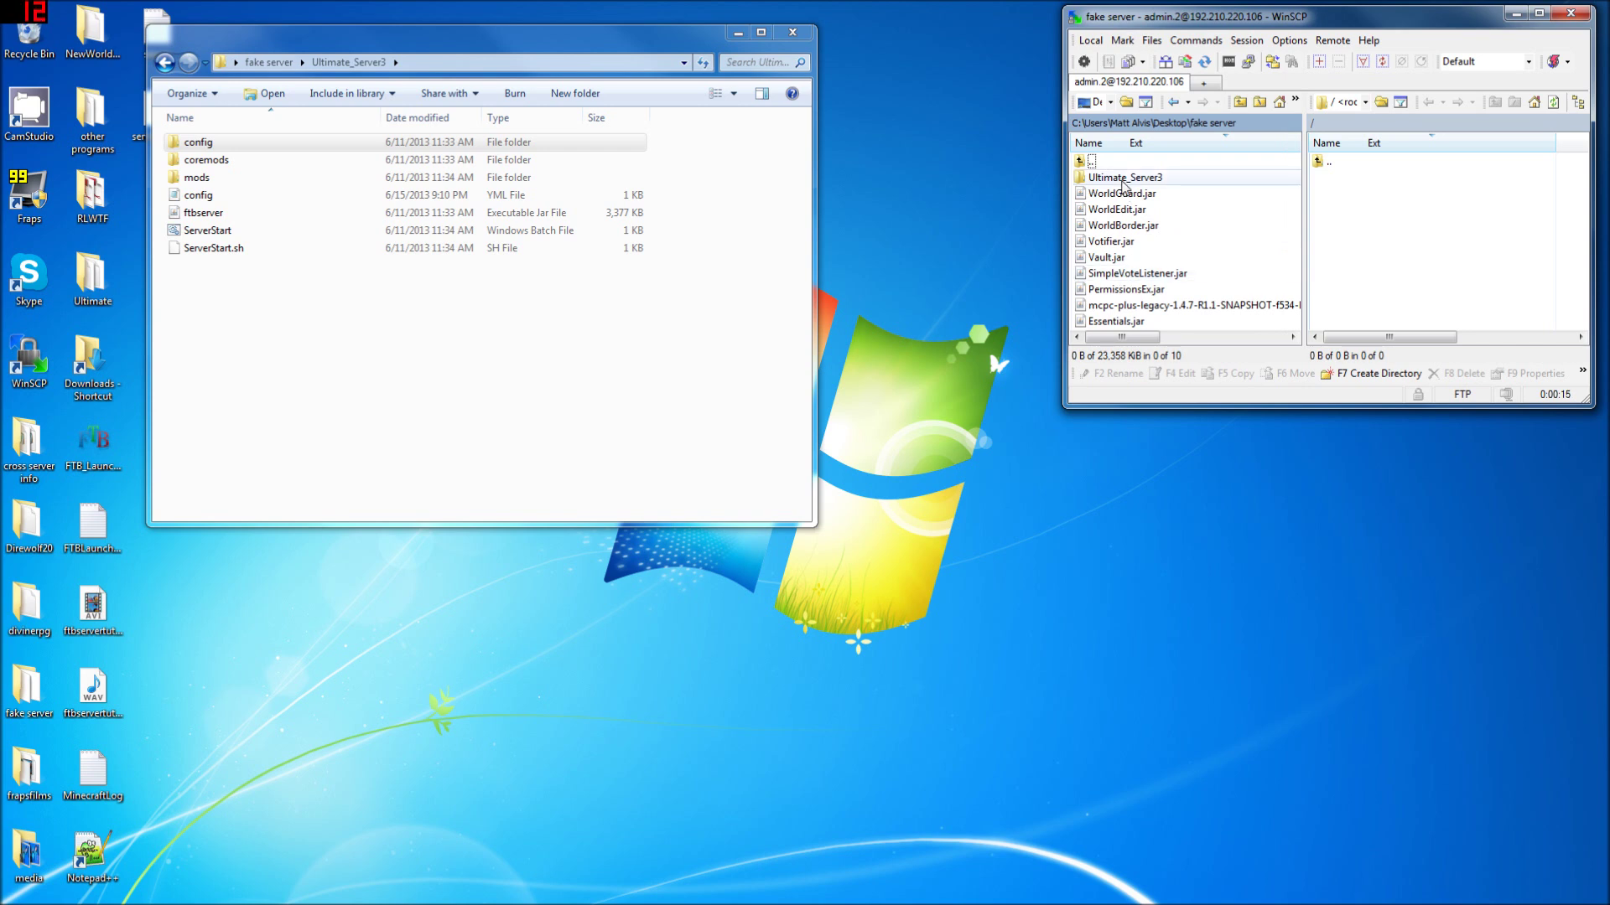
click(1123, 179)
double_click(1123, 180)
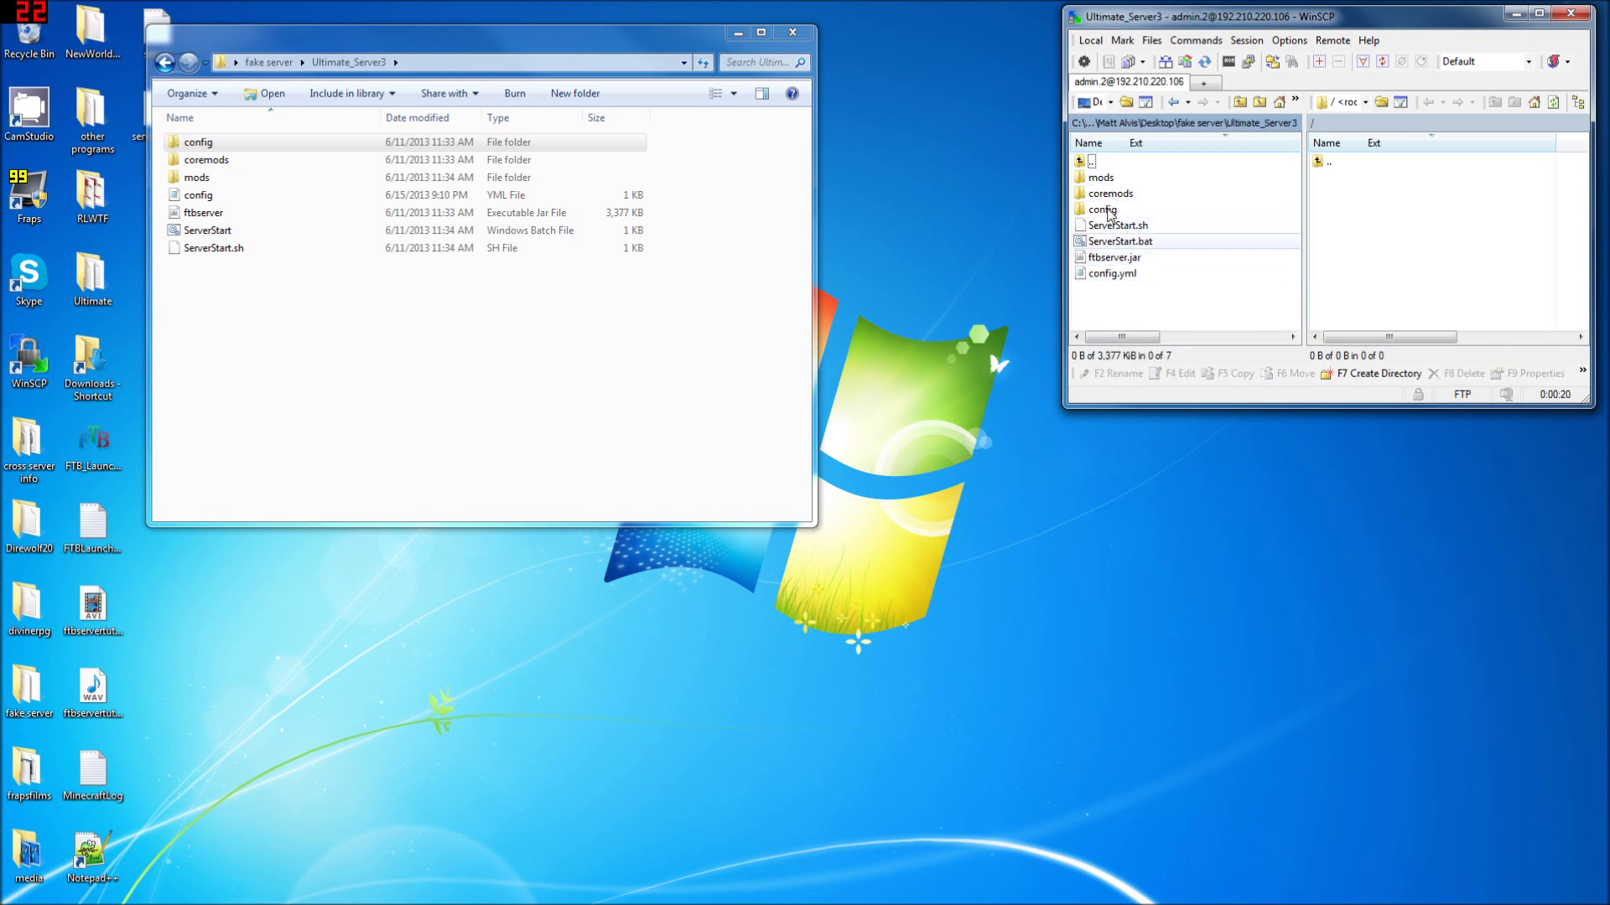
click(1539, 13)
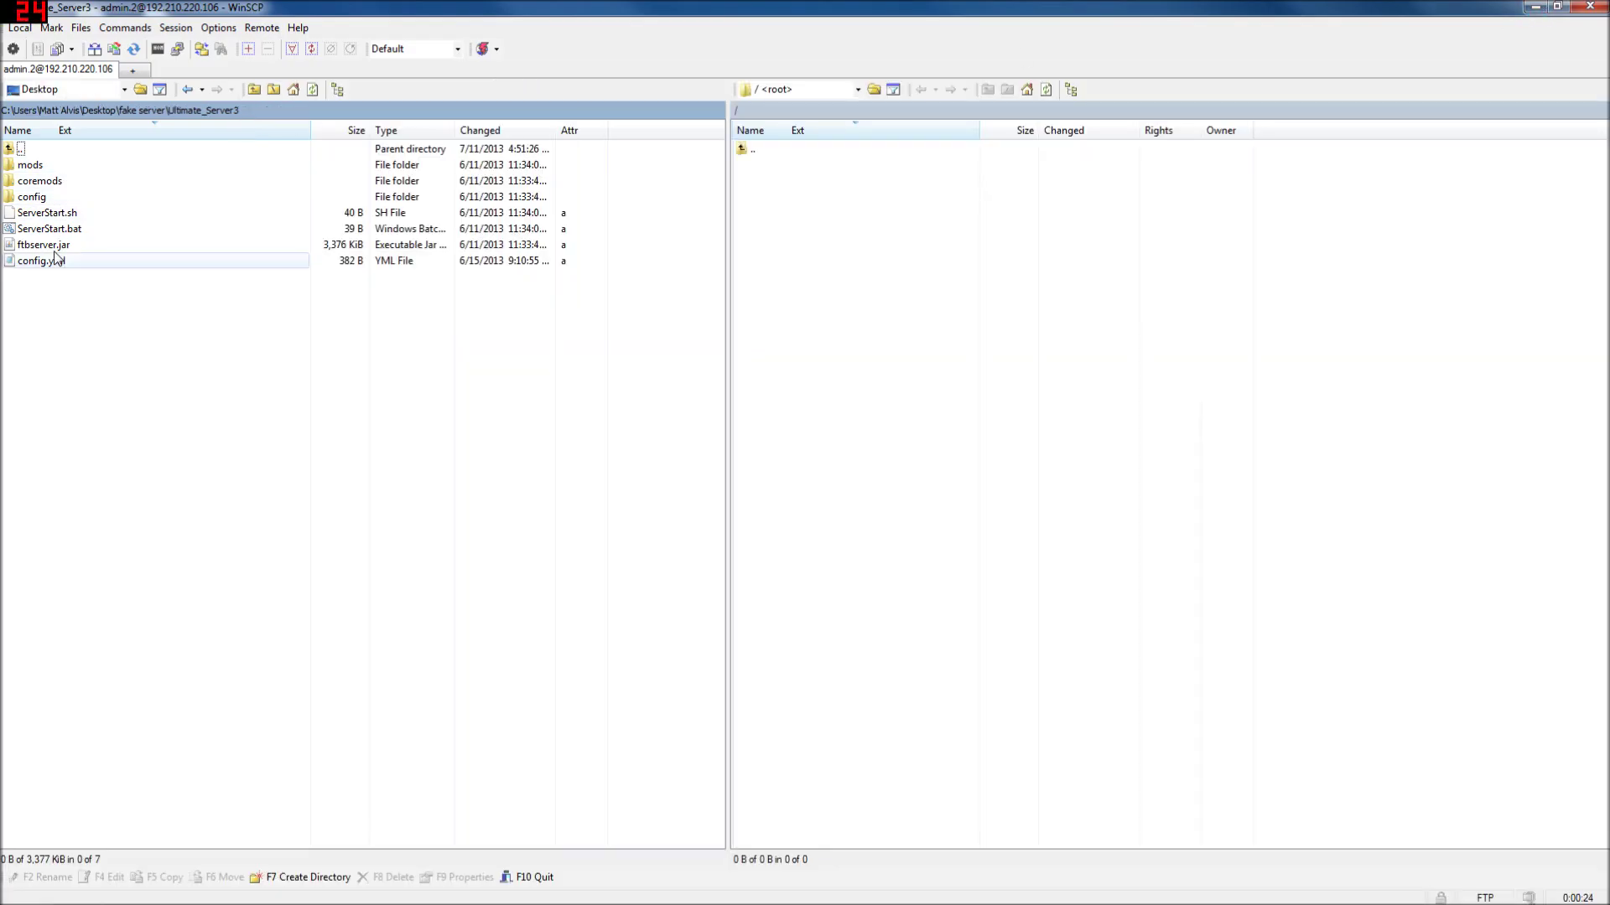
Step: Multi-select the mods, coremods and config folders together with config.yml
click(37, 168)
click(35, 181)
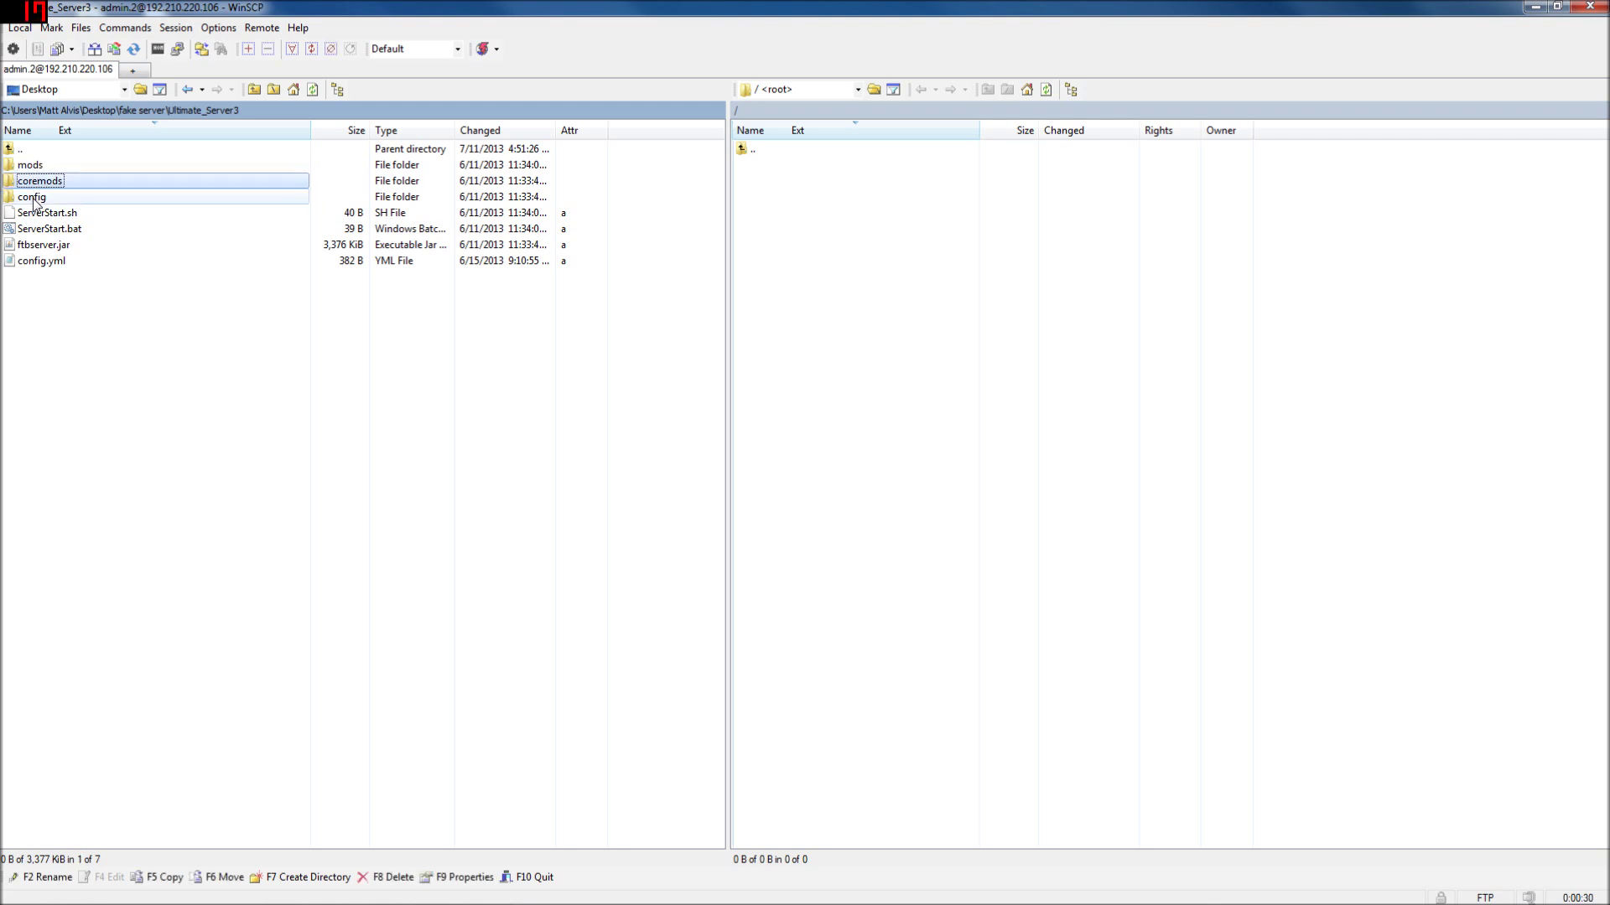
click(33, 200)
key(Down)
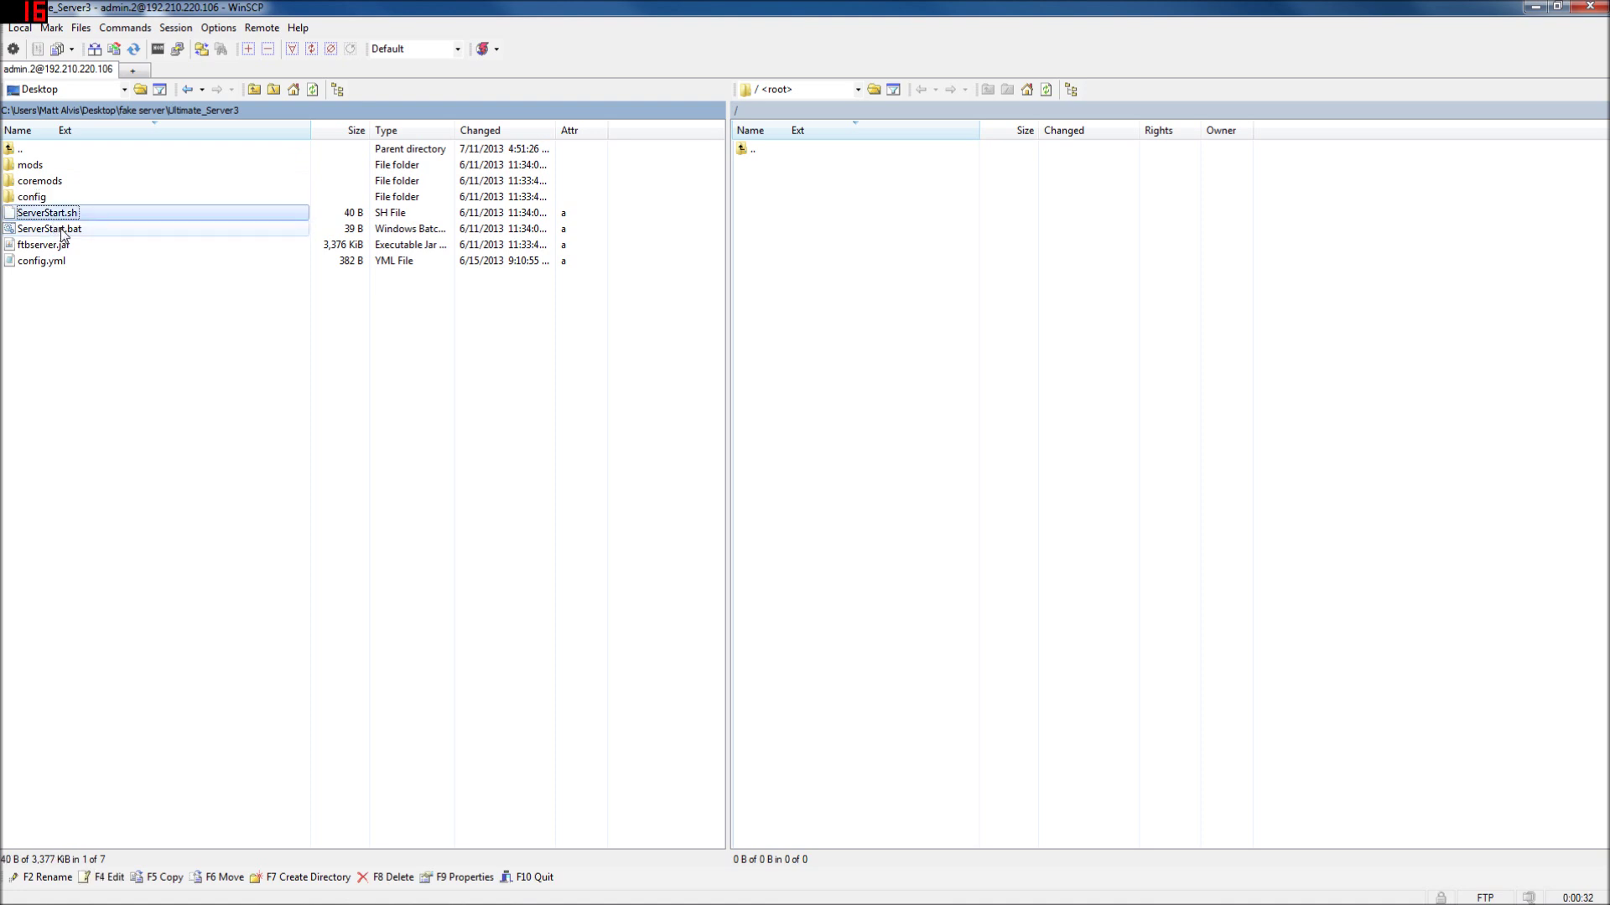
click(63, 232)
click(66, 247)
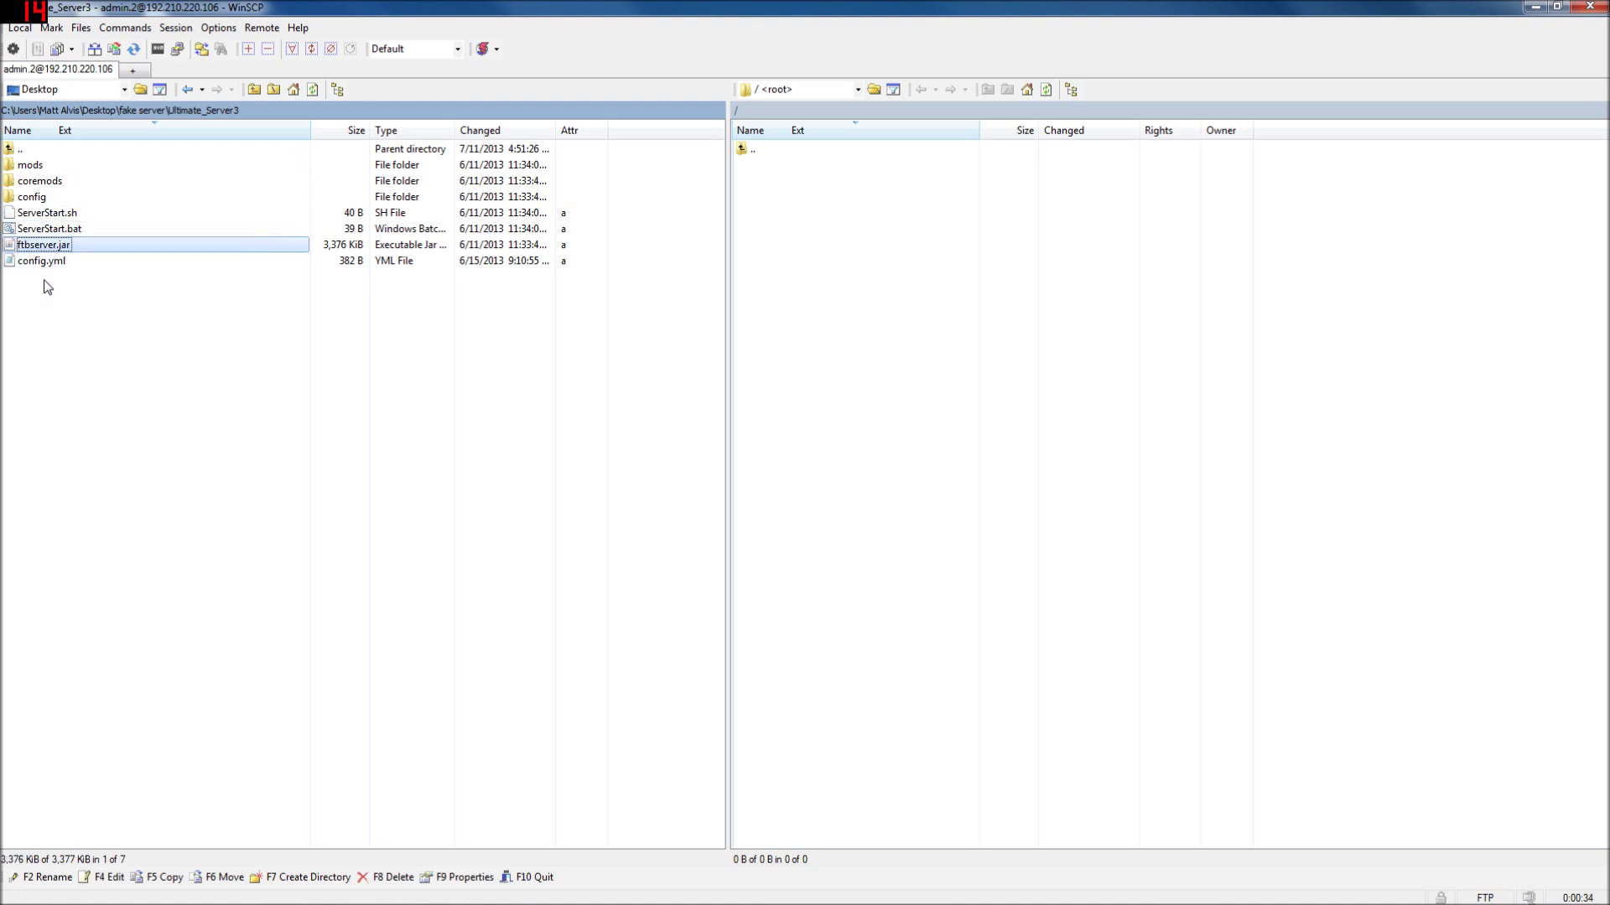
click(43, 261)
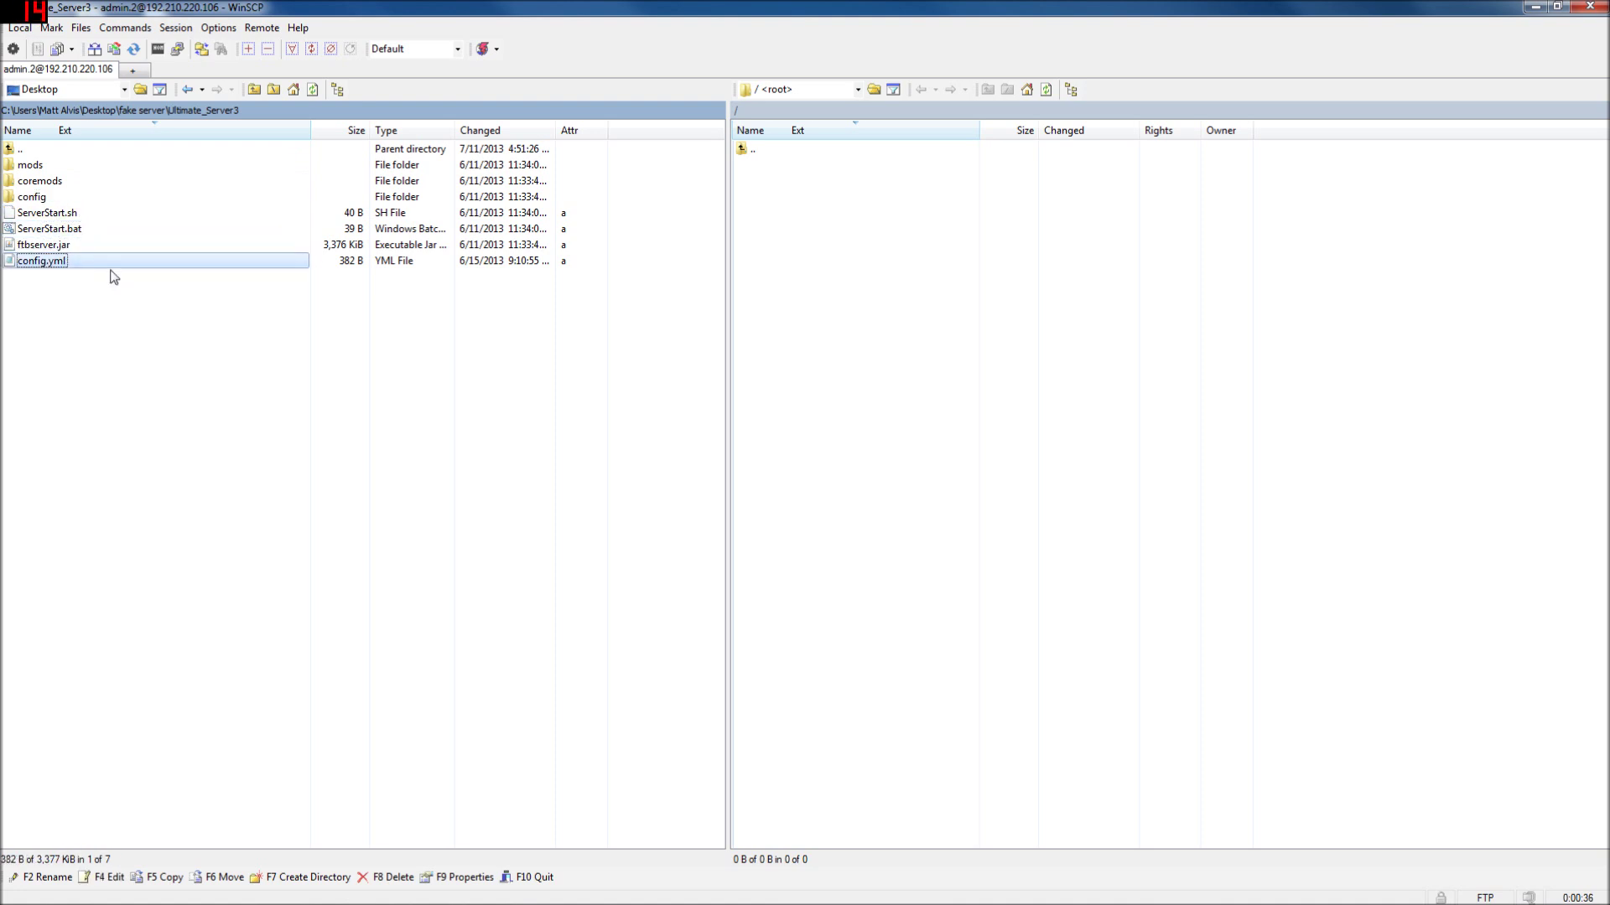
click(56, 247)
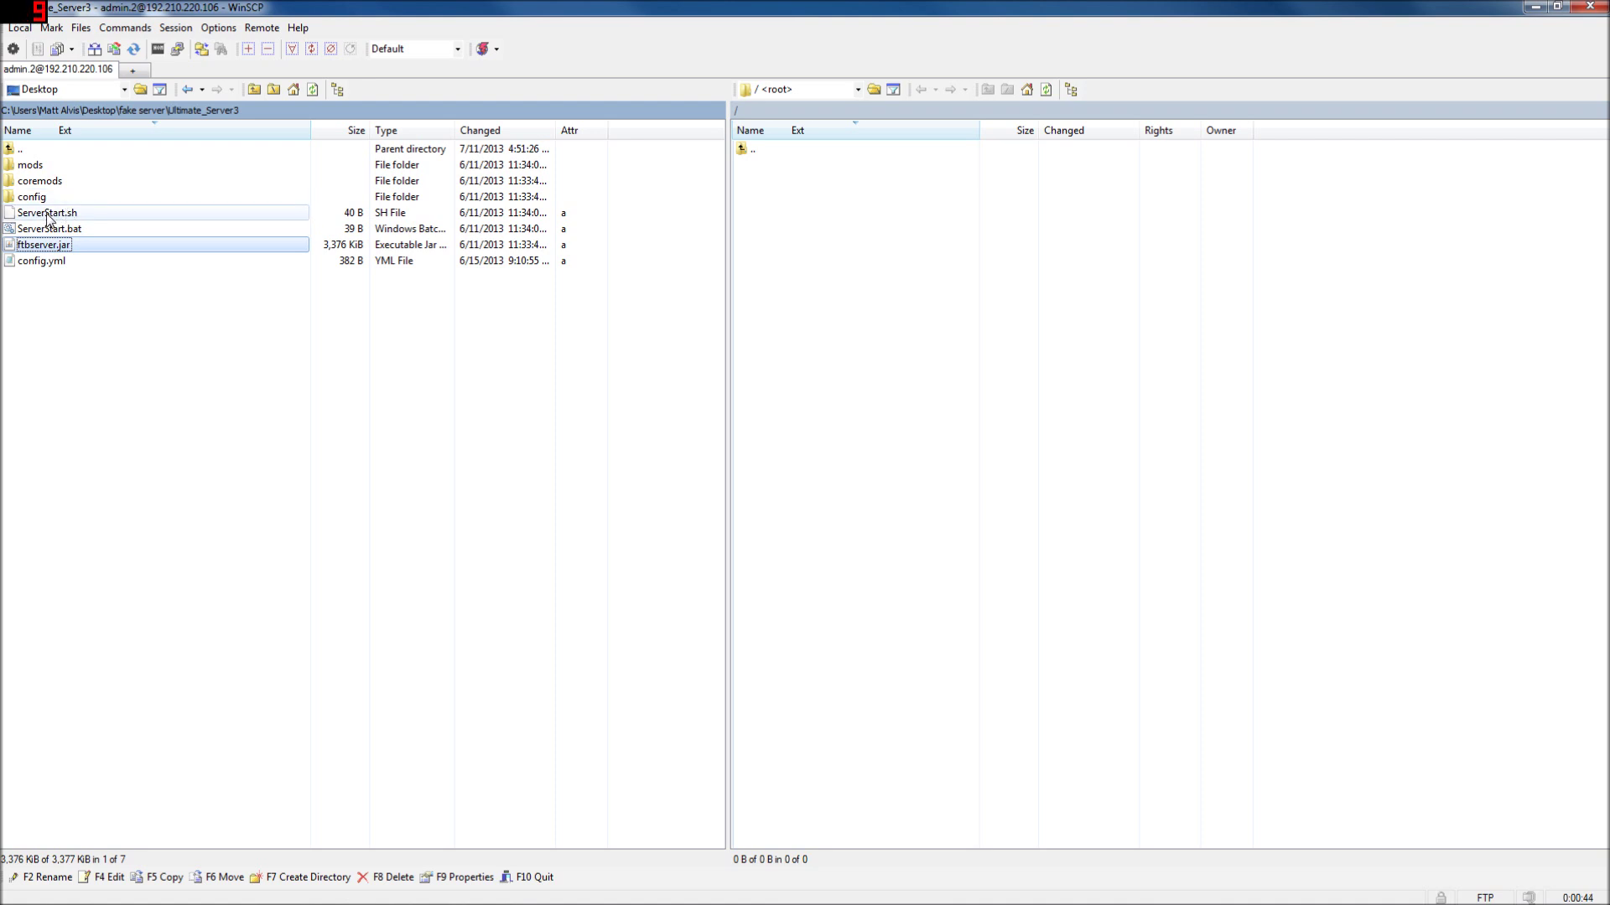
click(37, 165)
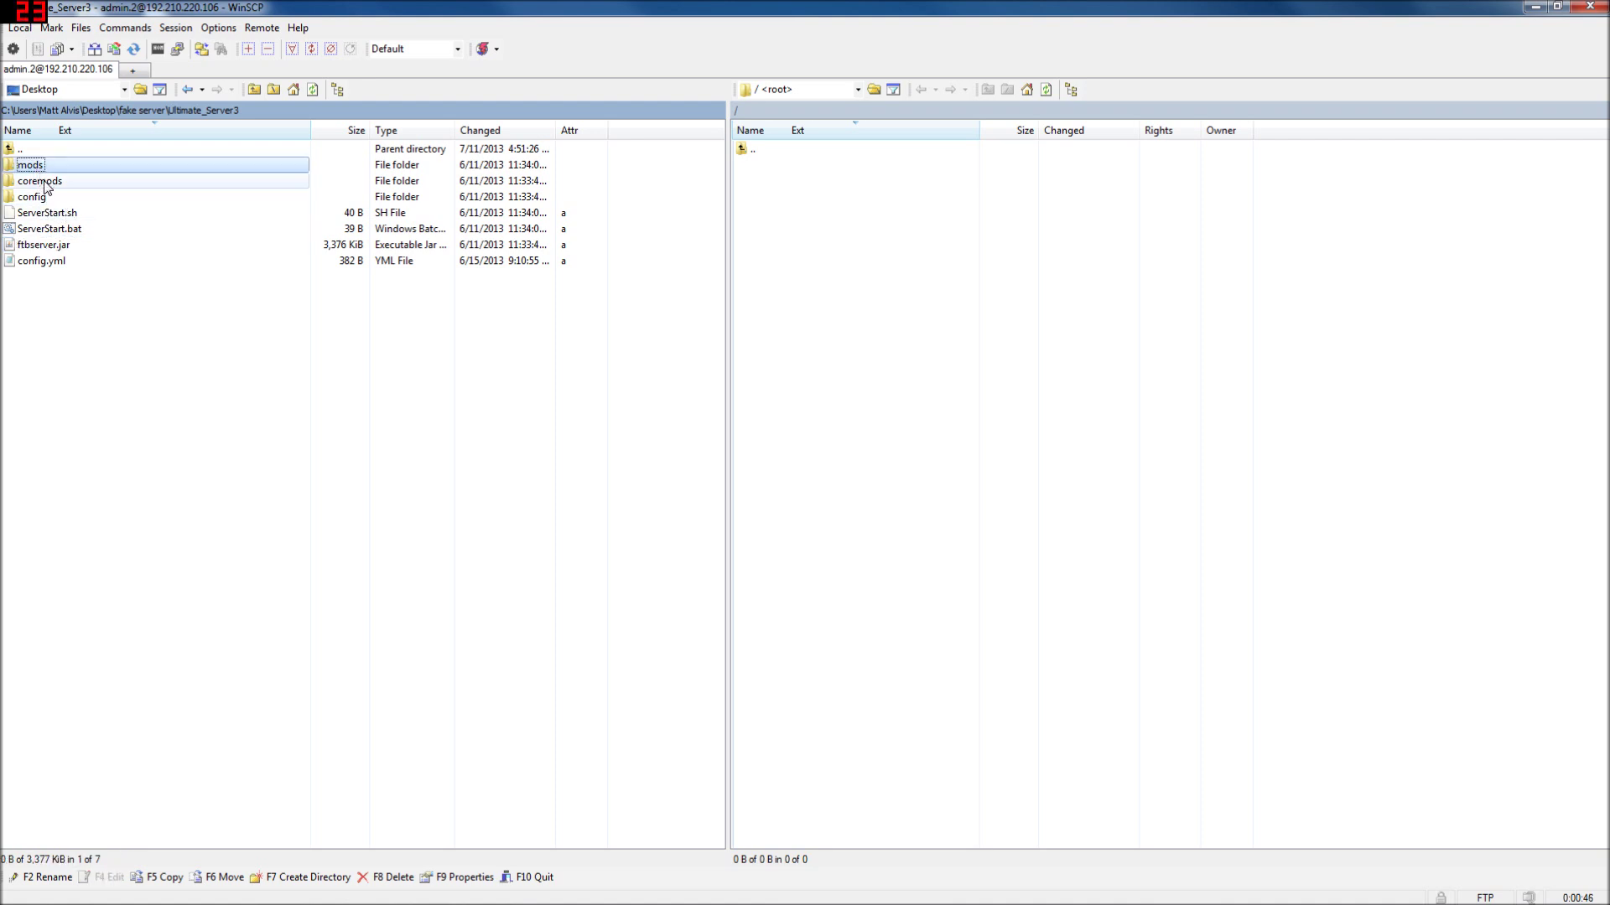
ctrl+click(44, 182)
ctrl+click(38, 200)
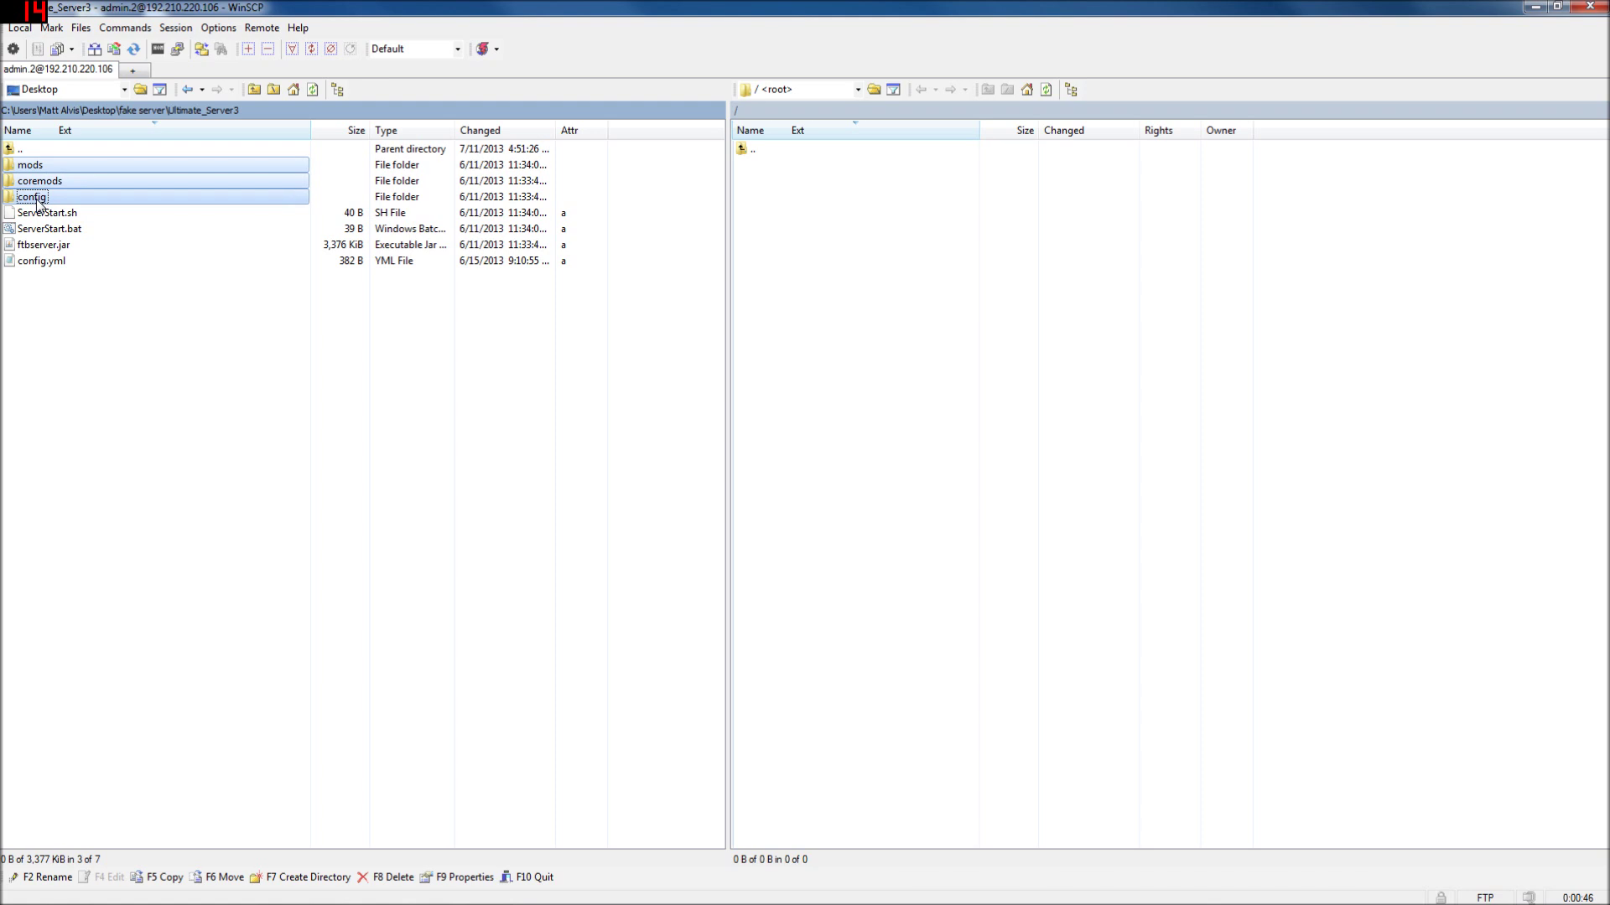
ctrl+click(42, 260)
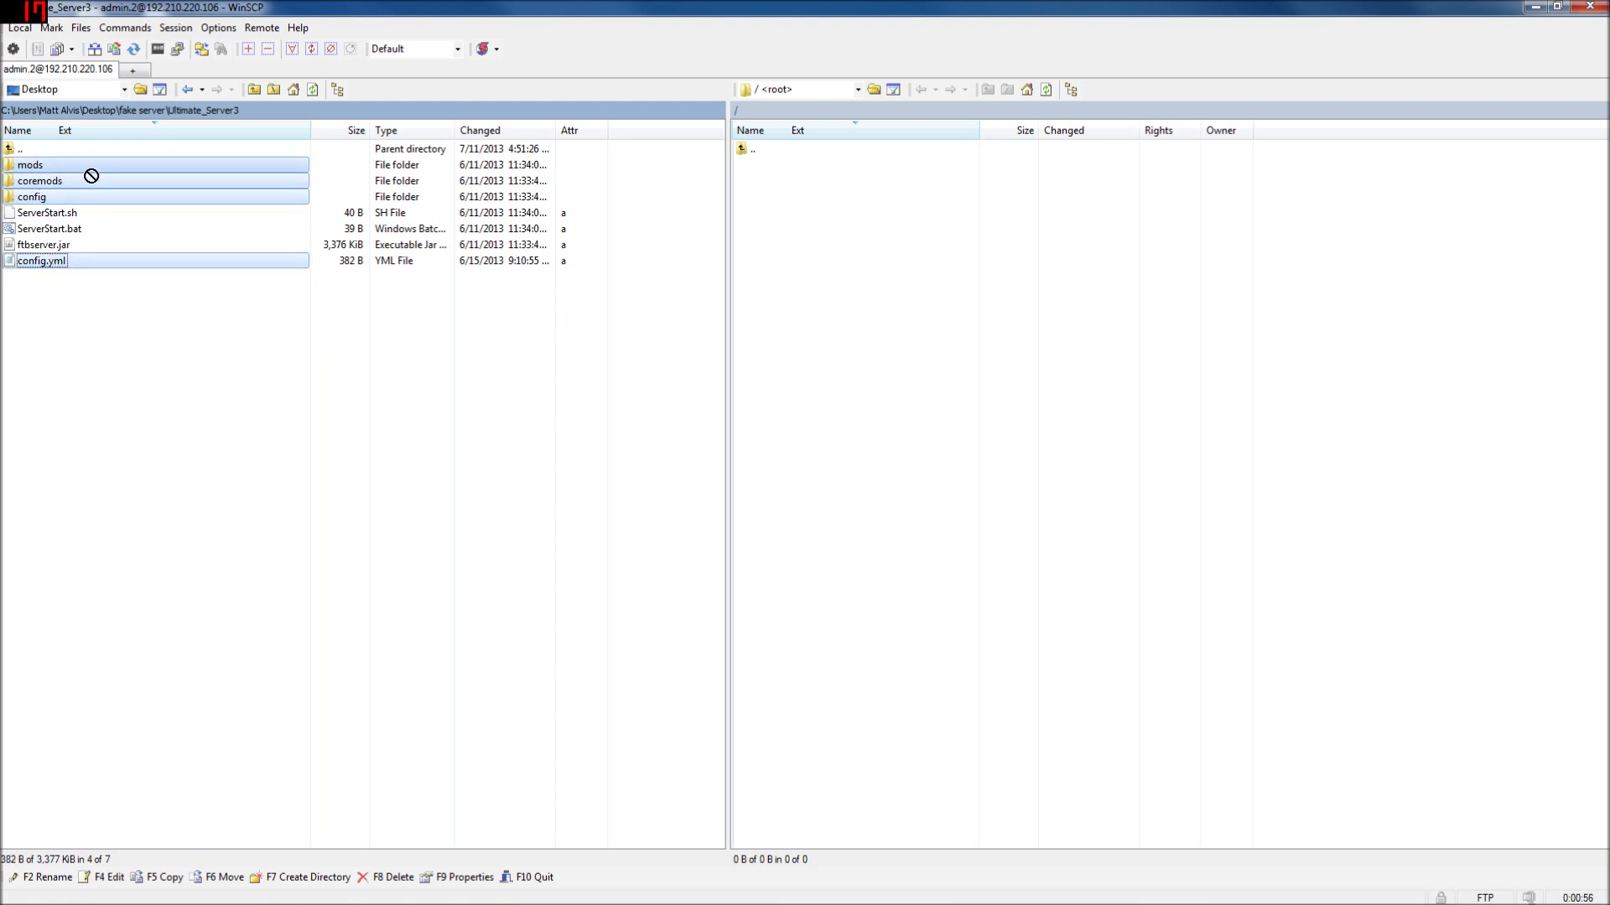
Step: Upload mods, coremods, config and config.yml to the server root, then drag over the mcpc-plus-legacy jar
drag(91, 175, 855, 291)
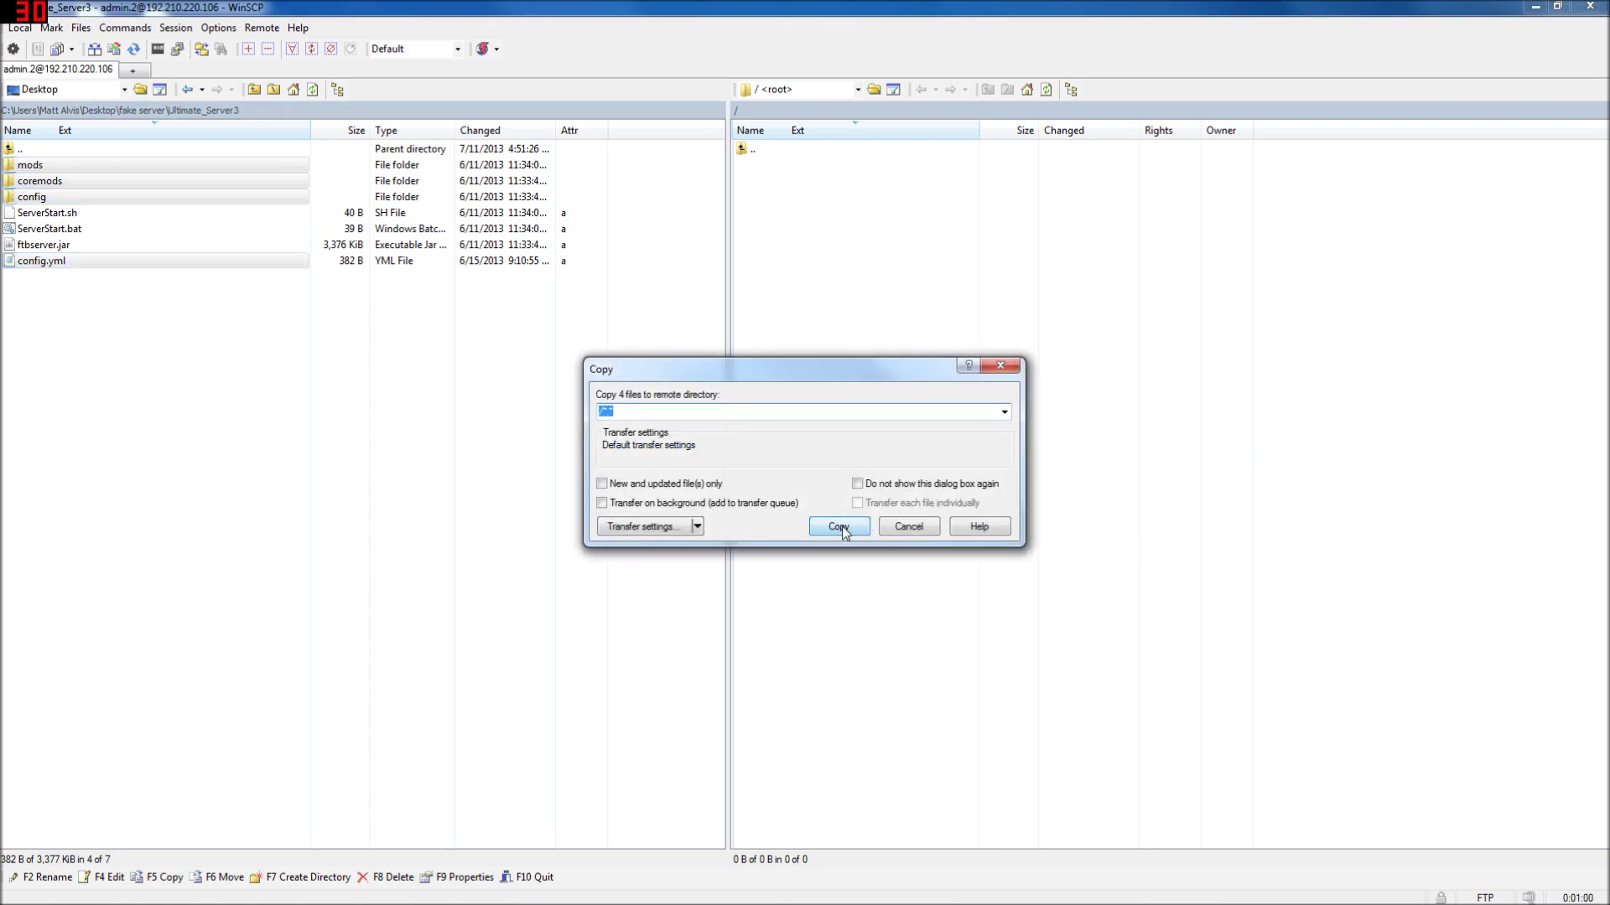
click(838, 526)
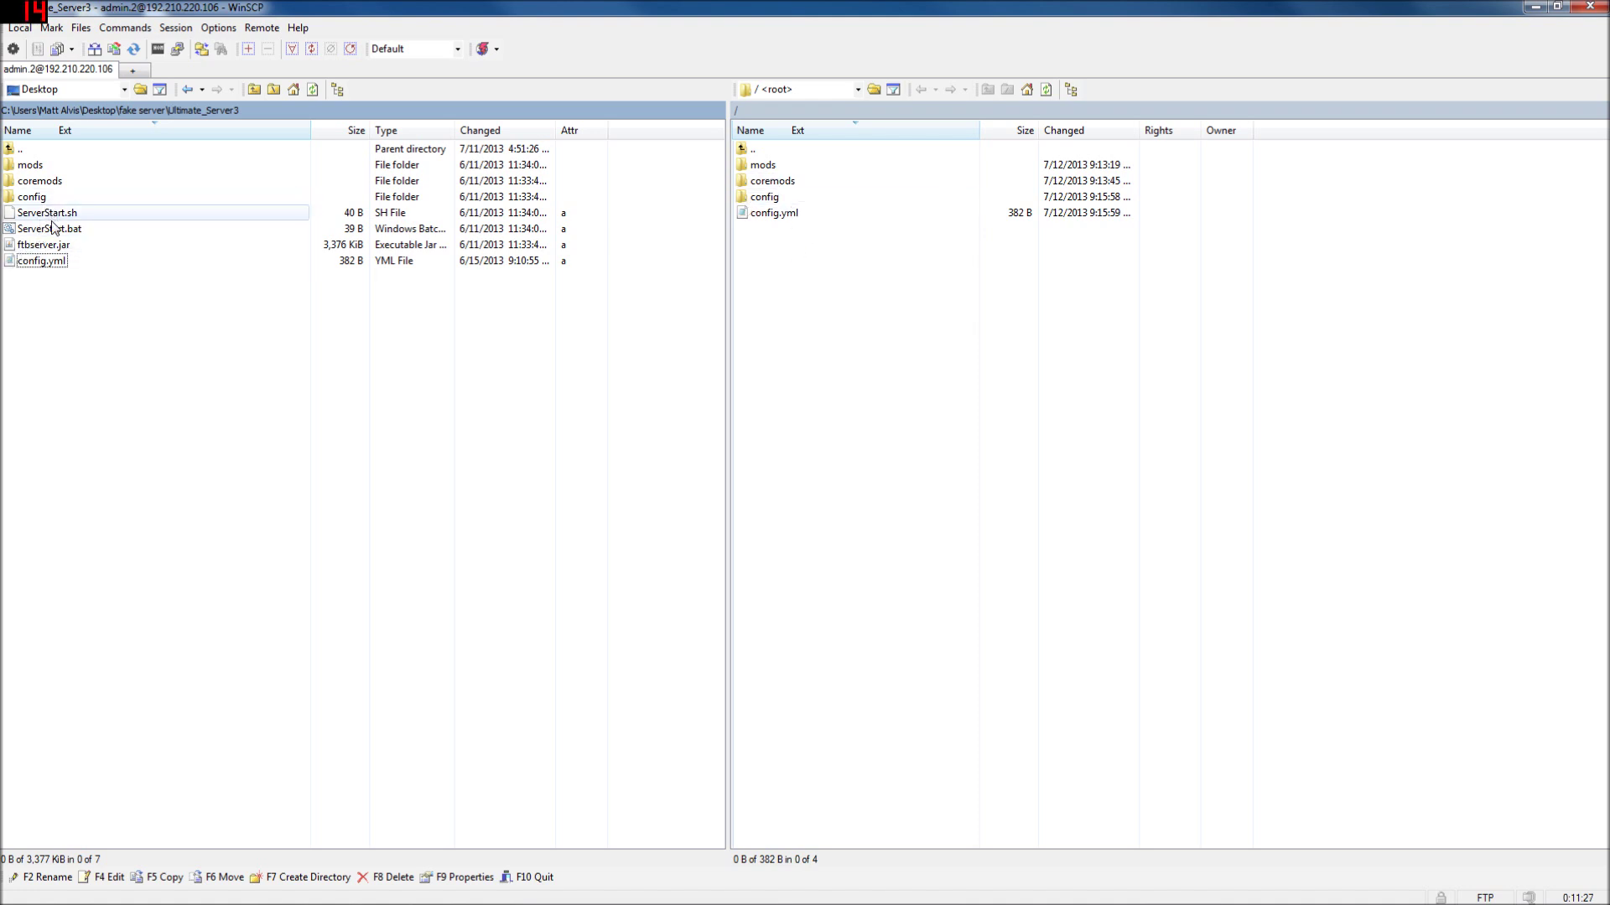
double_click(17, 150)
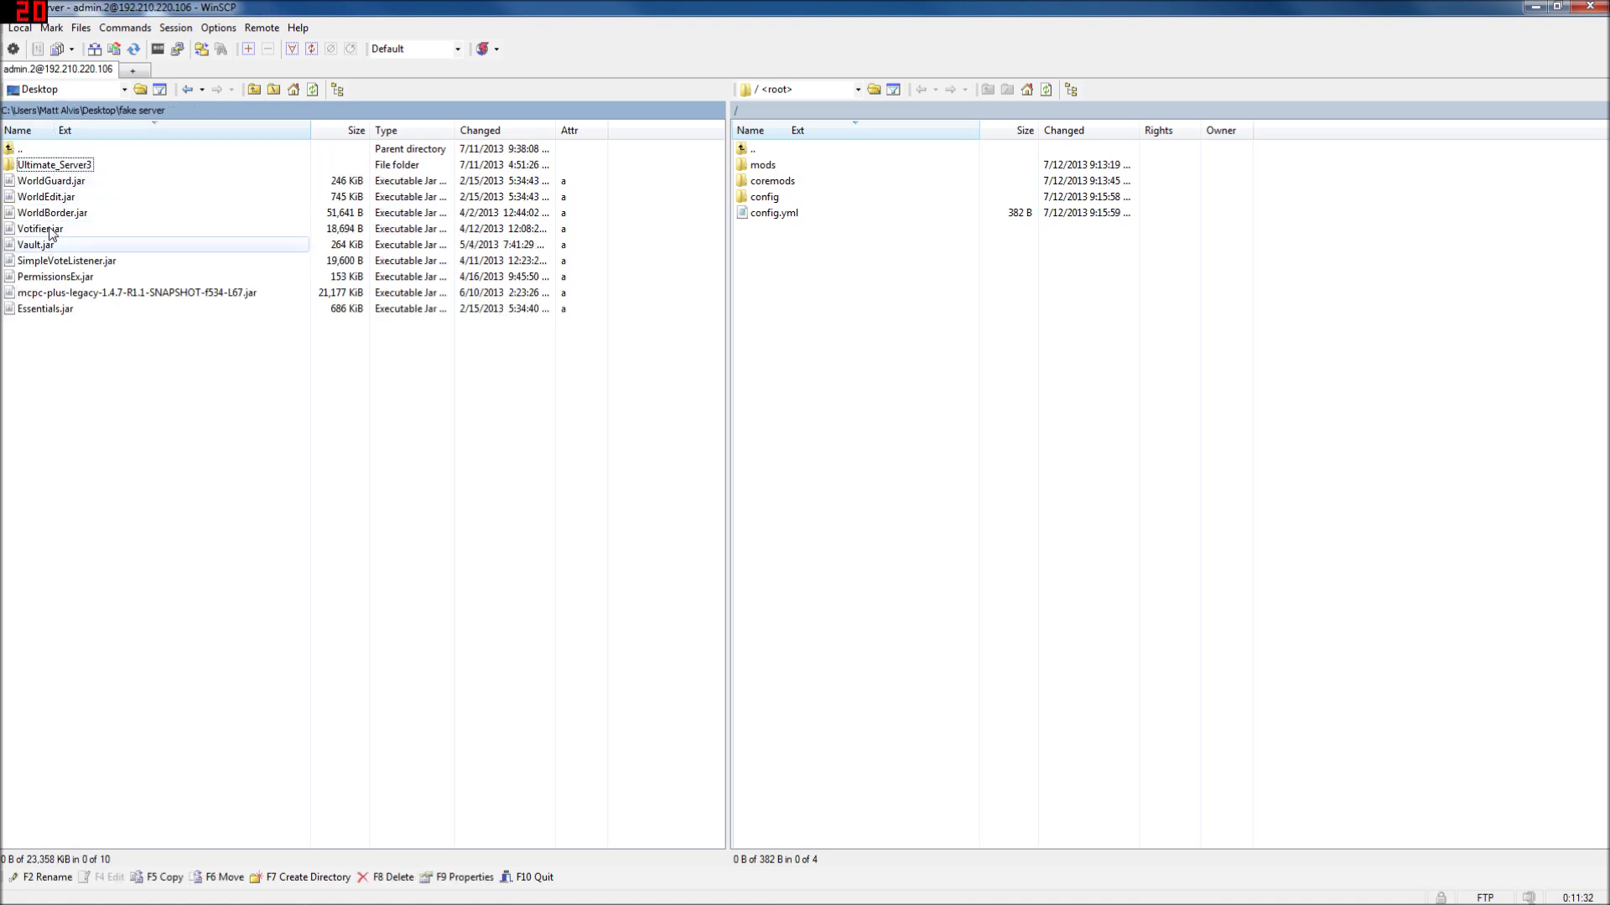
double_click(19, 150)
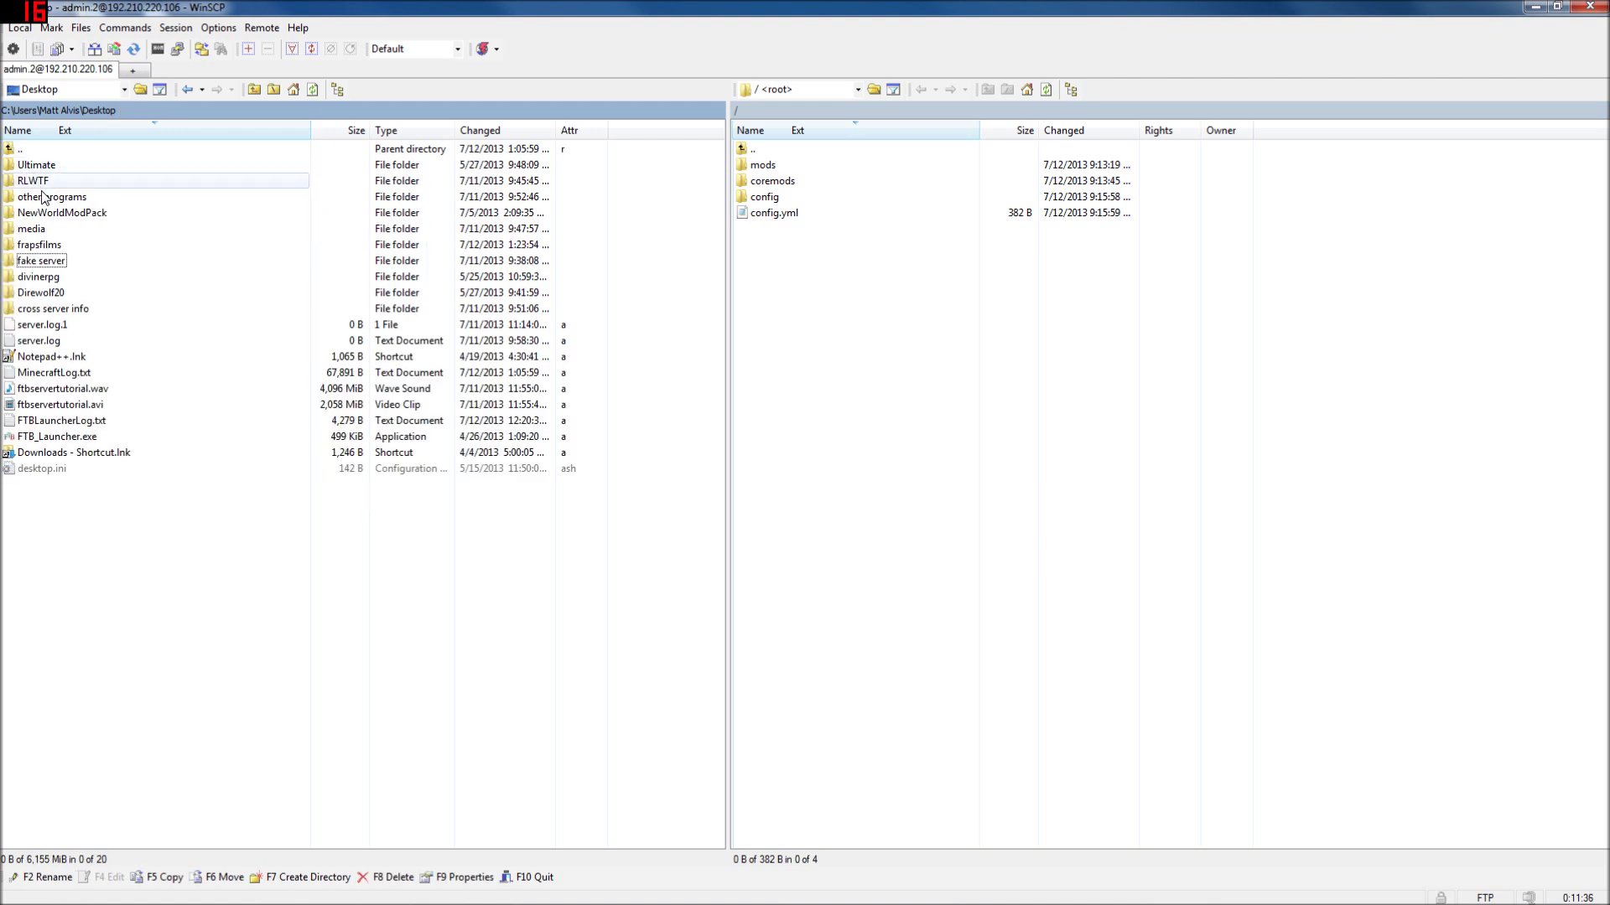
double_click(27, 263)
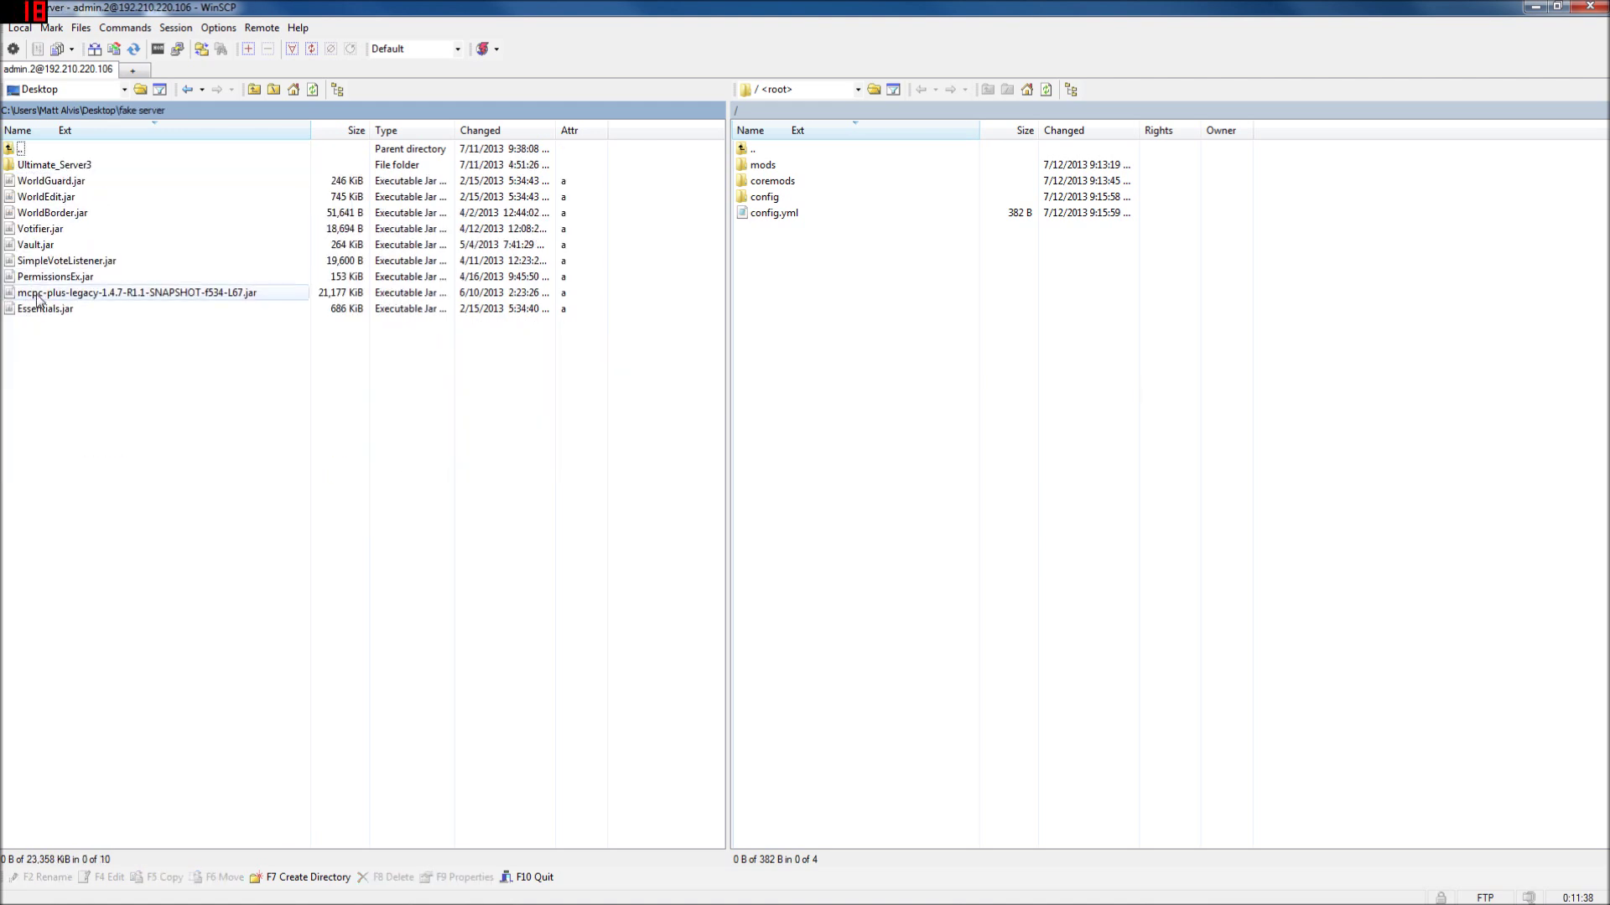
drag(42, 295, 803, 308)
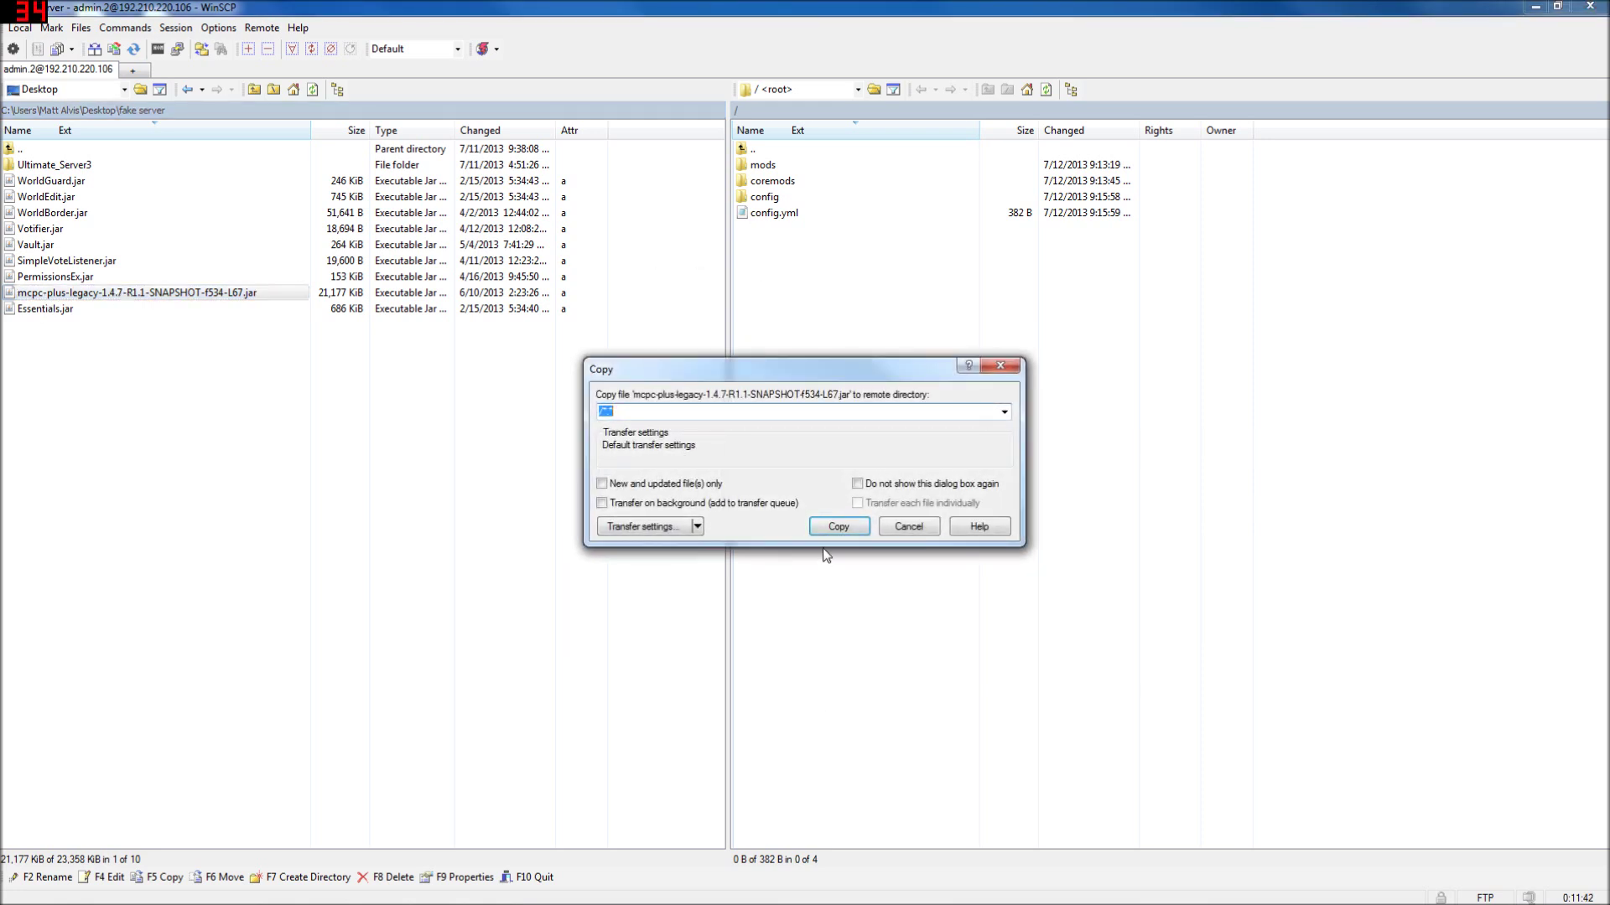
Step: Confirm copying the mcpc-plus-legacy jar and bring the Multicraft panel back up
click(835, 528)
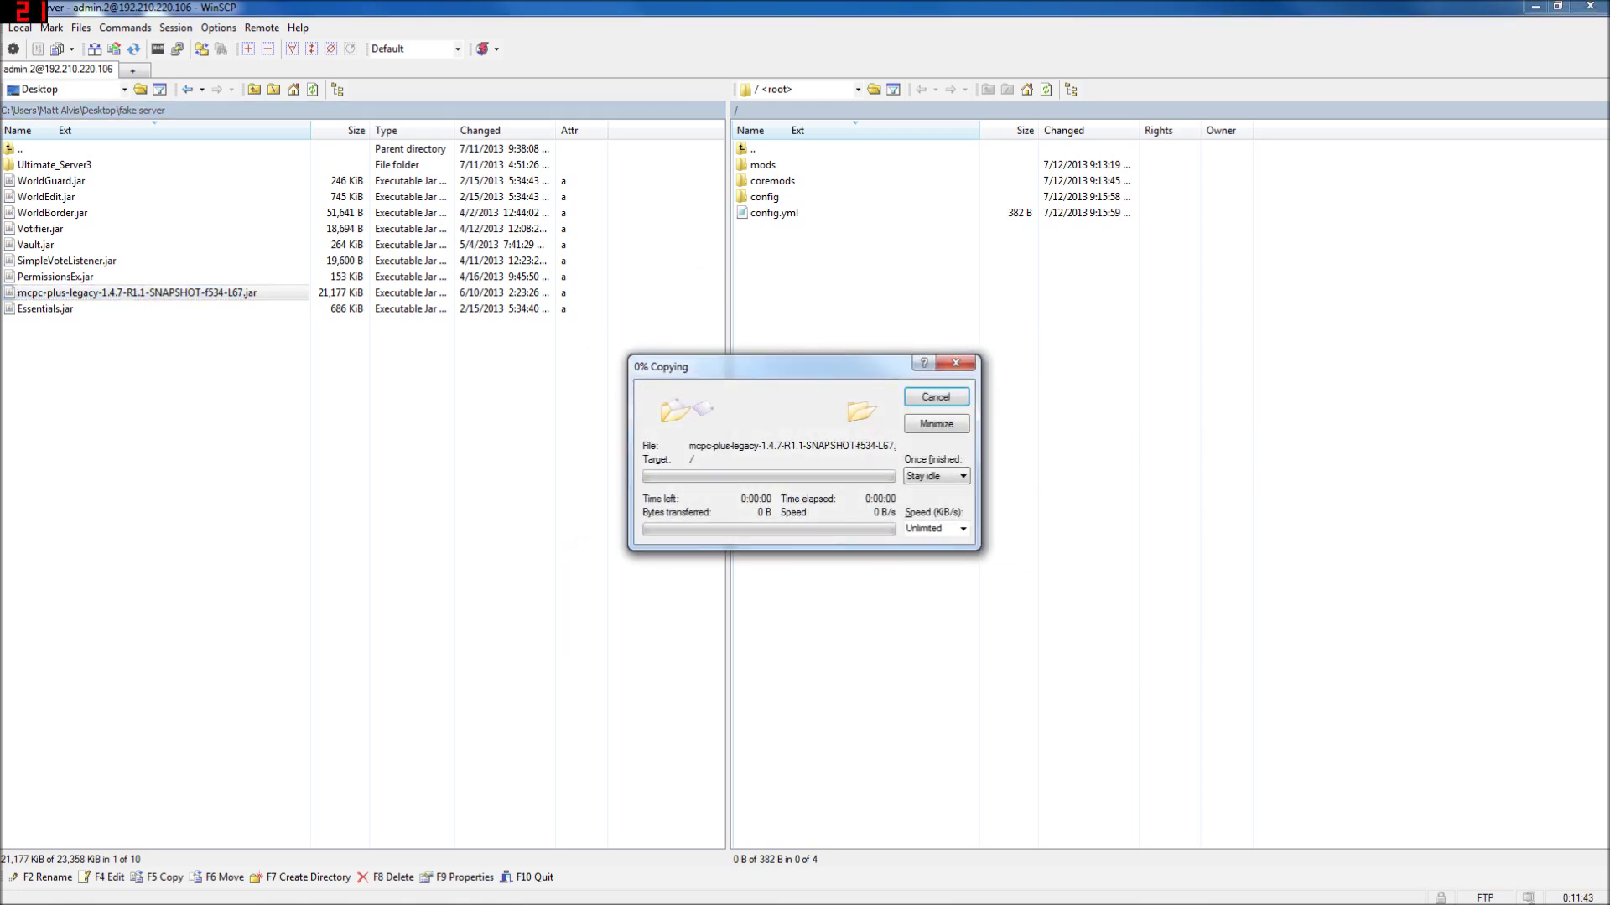
click(283, 891)
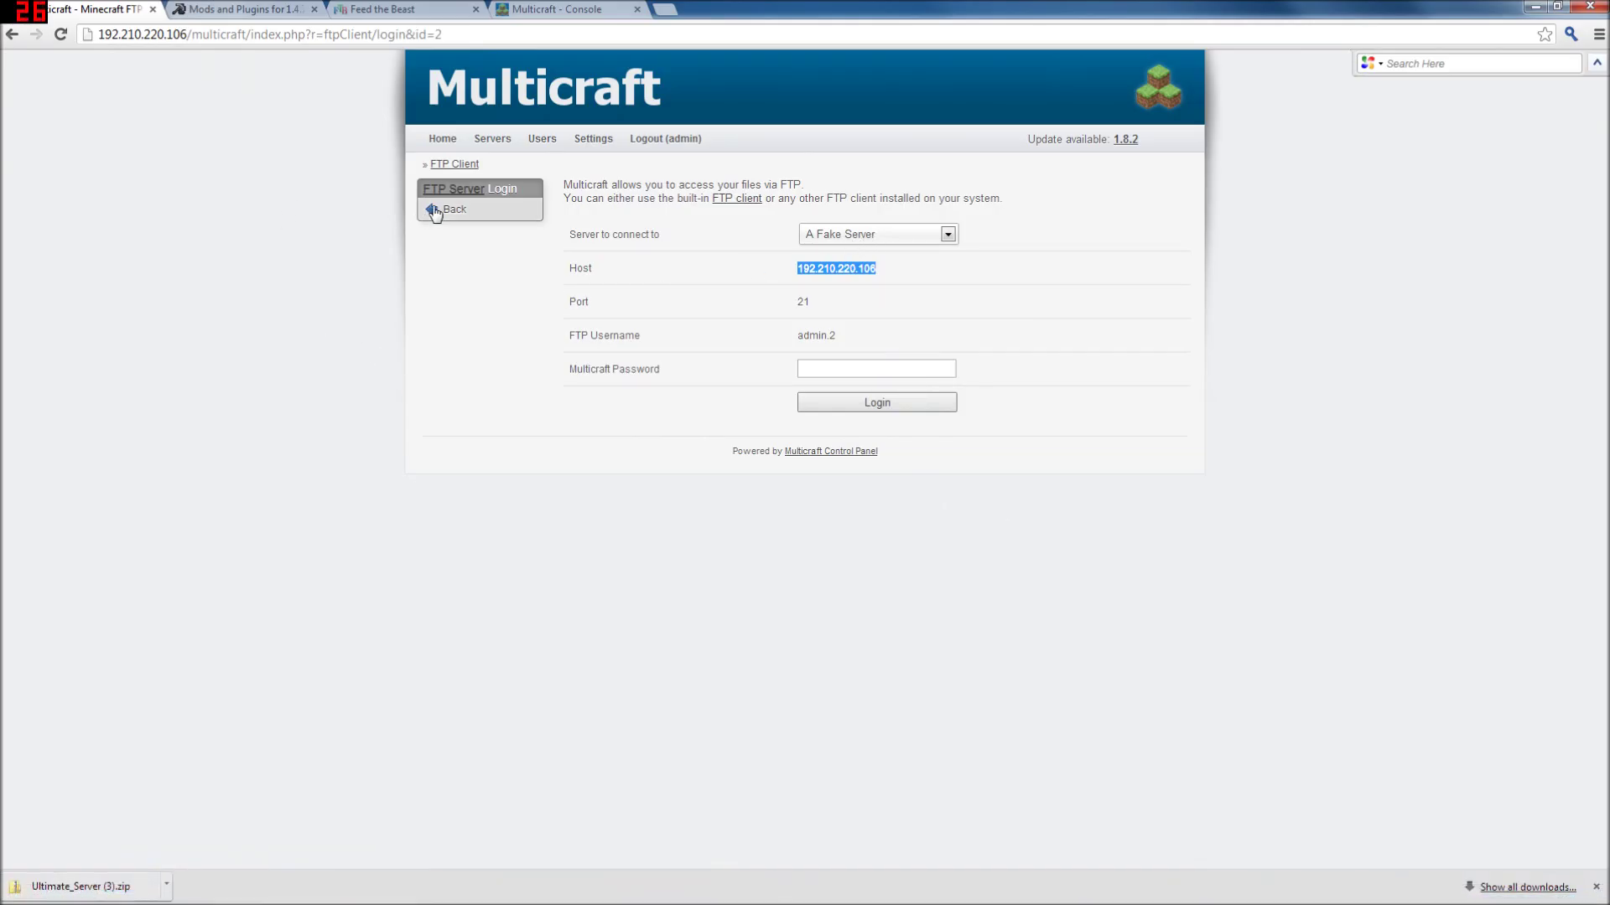
Step: Check A Fake Server's JAR File craftbukkit.jar and advanced options like base directory server2, then return to WinSCP
click(446, 211)
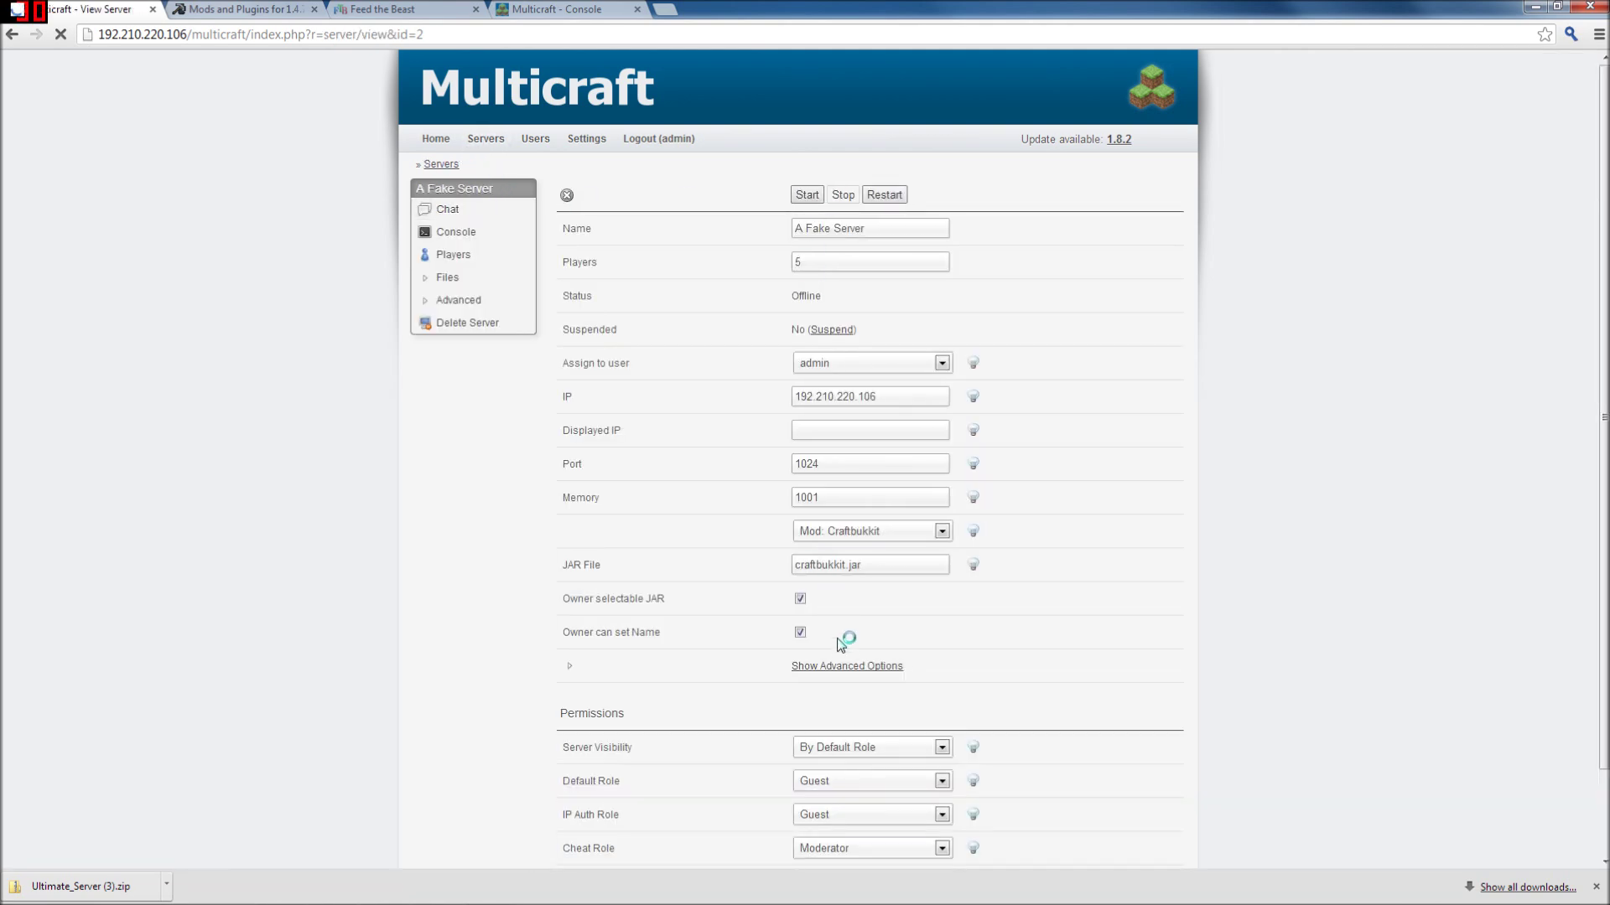
scroll(836, 636, down, 1)
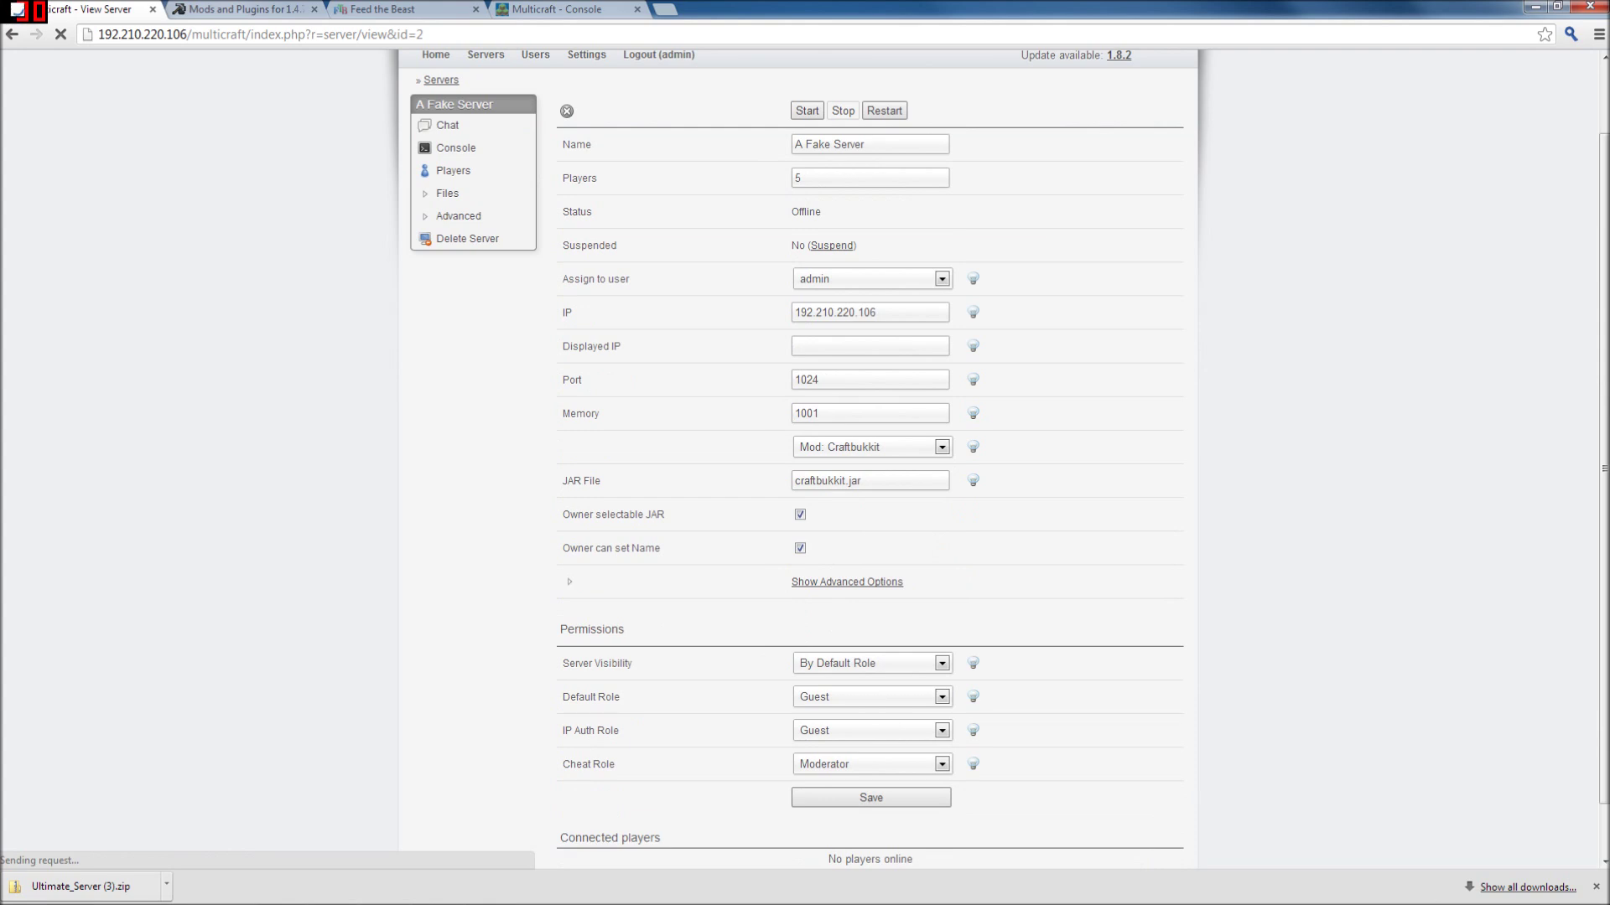
drag(862, 481, 751, 476)
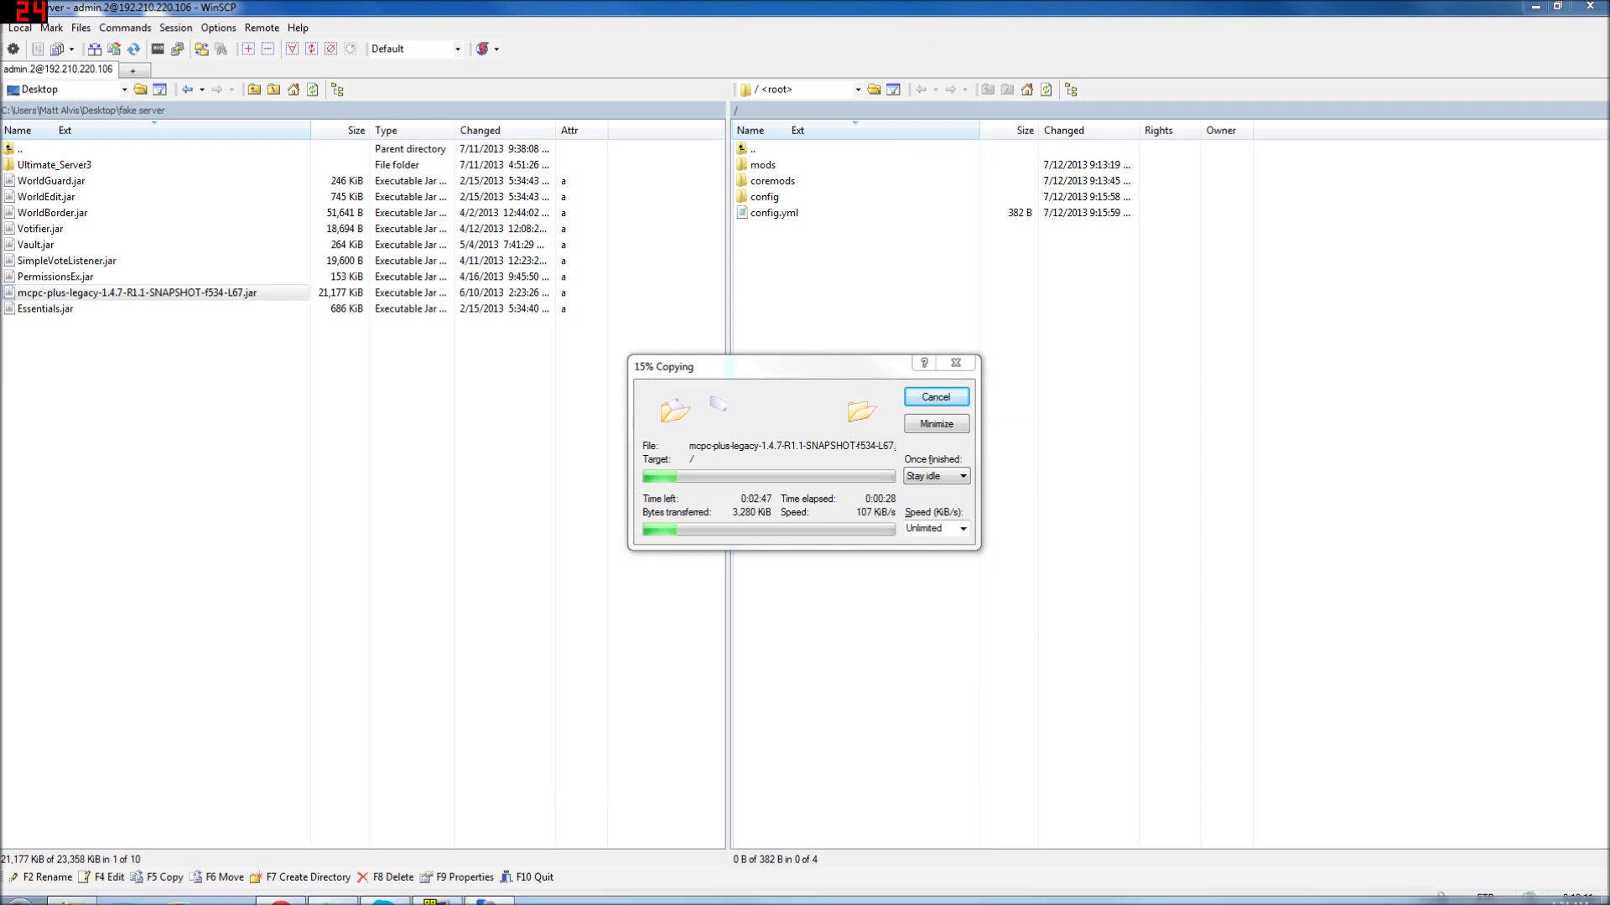
mouse_move(446, 893)
click(280, 889)
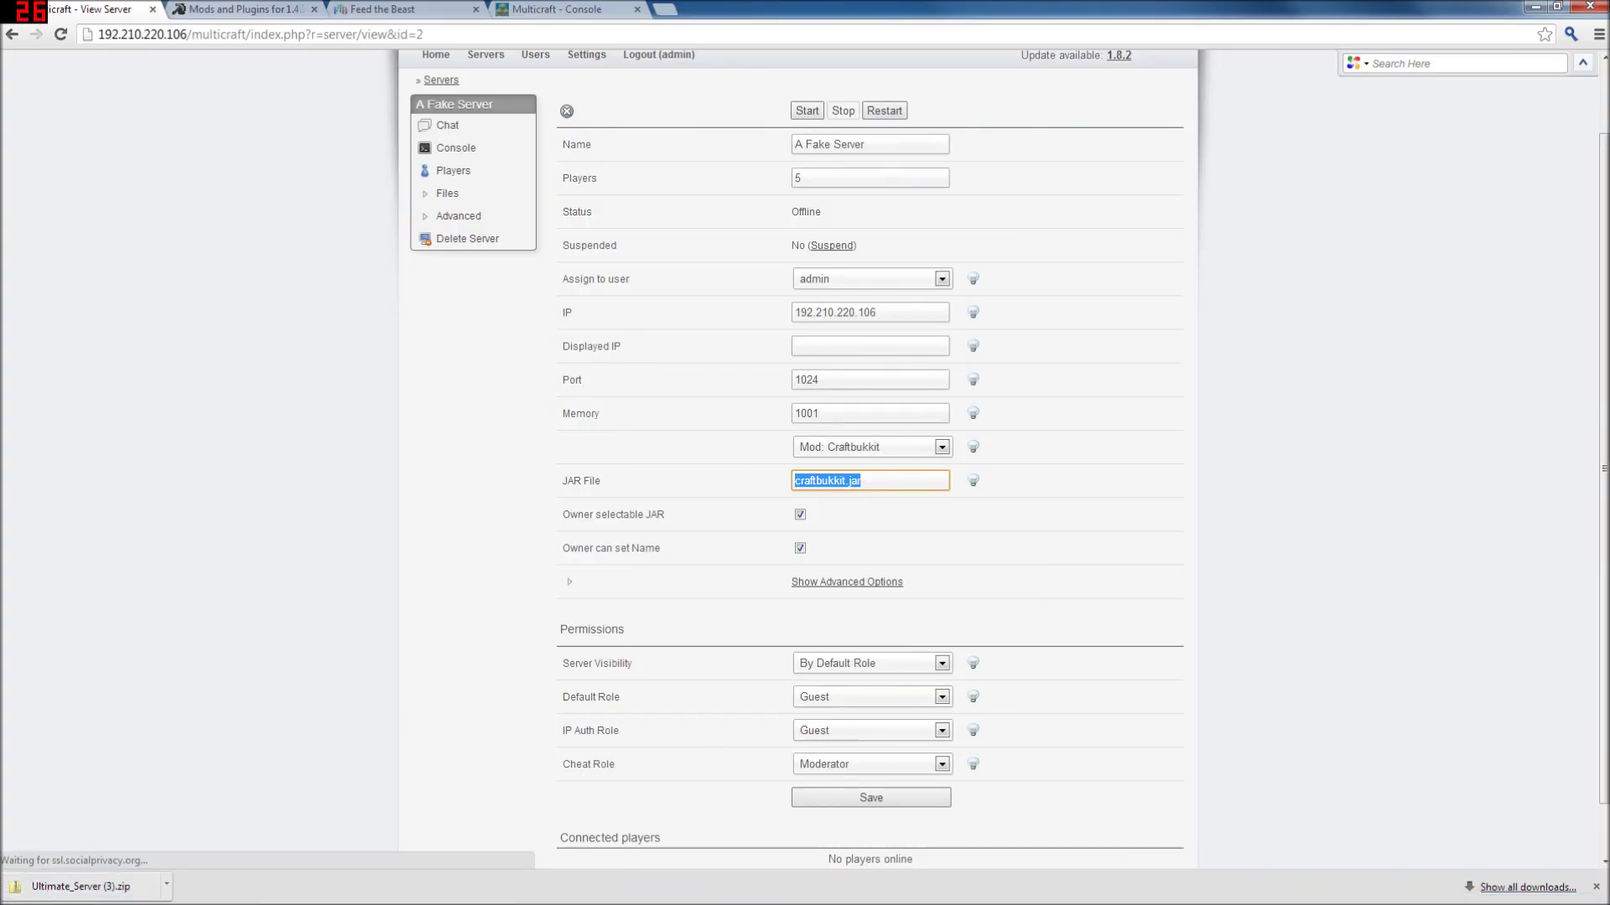
scroll(869, 483, down, 1)
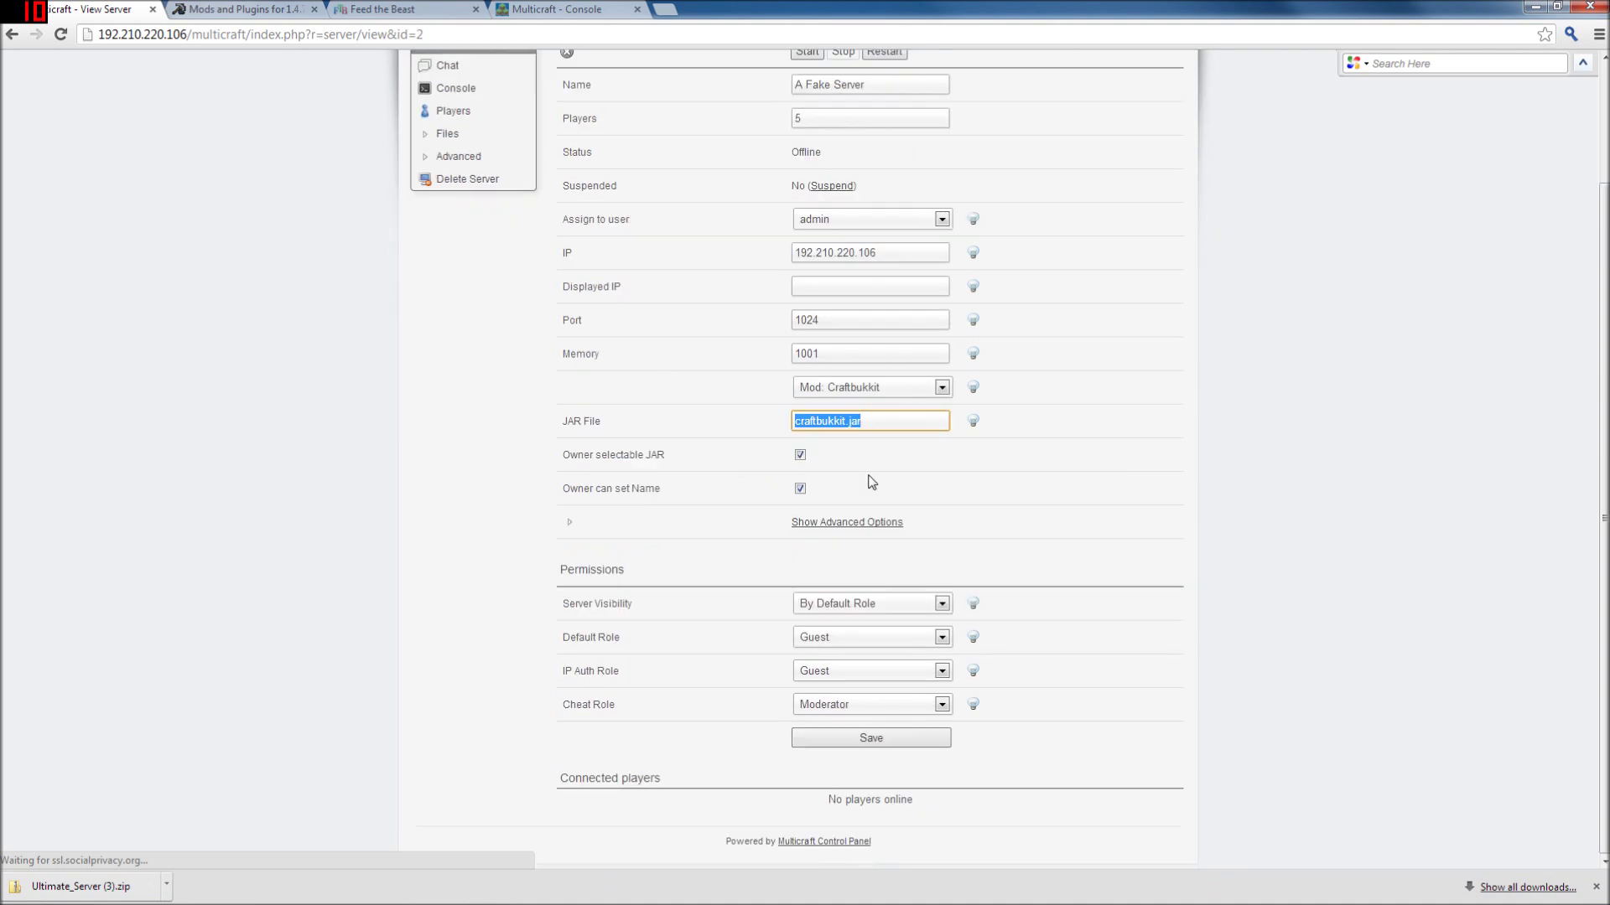
click(847, 521)
scroll(837, 521, down, 2)
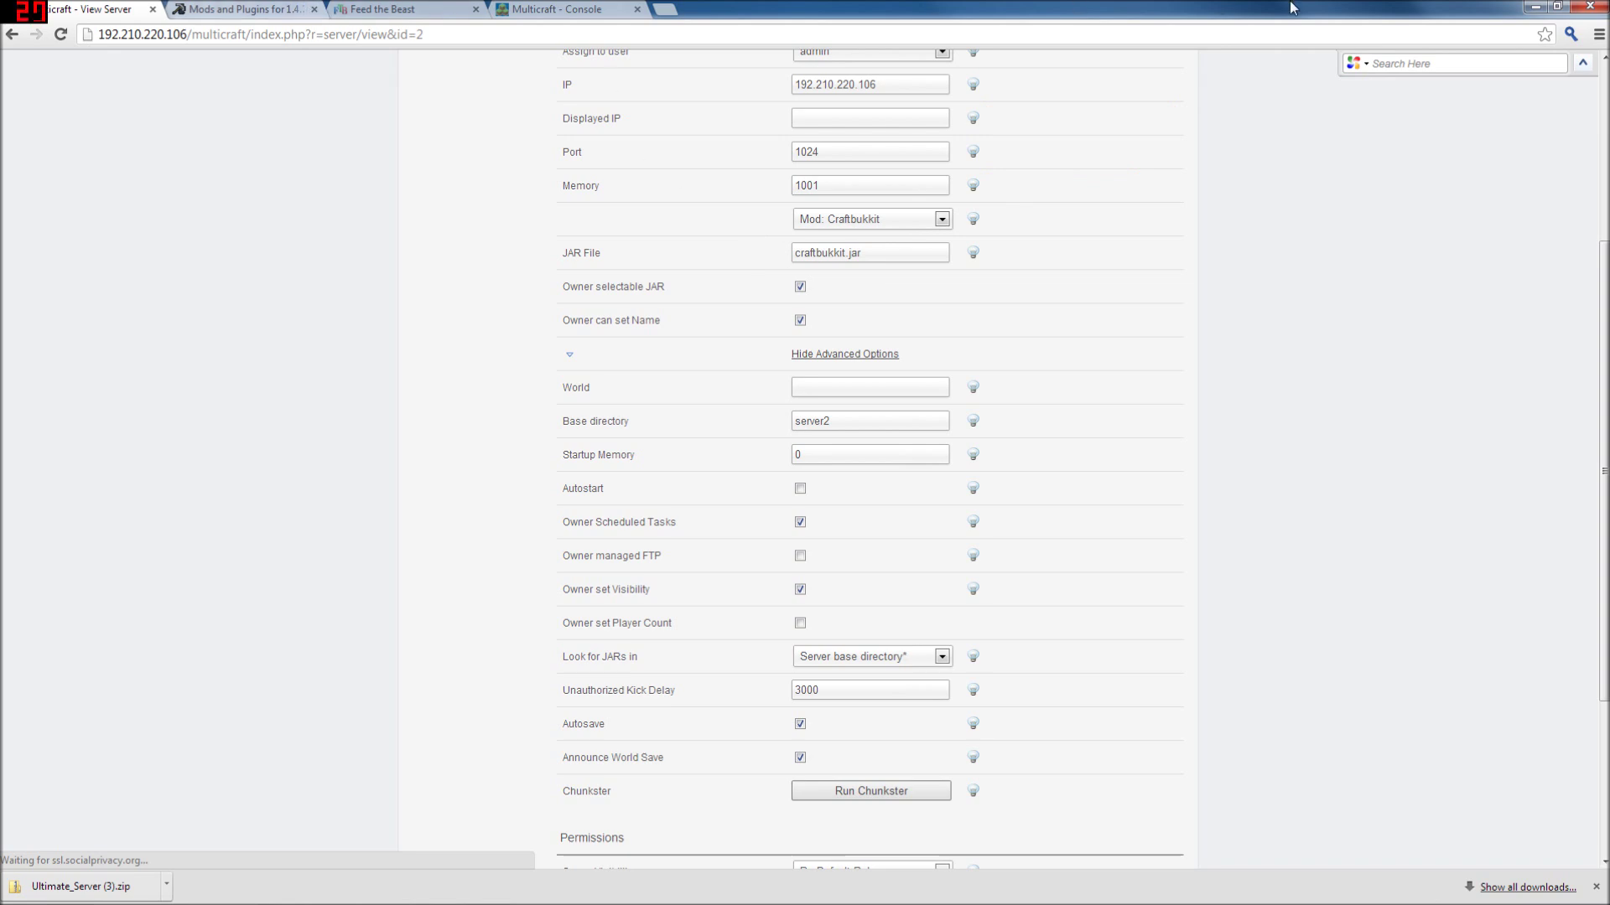
click(1533, 11)
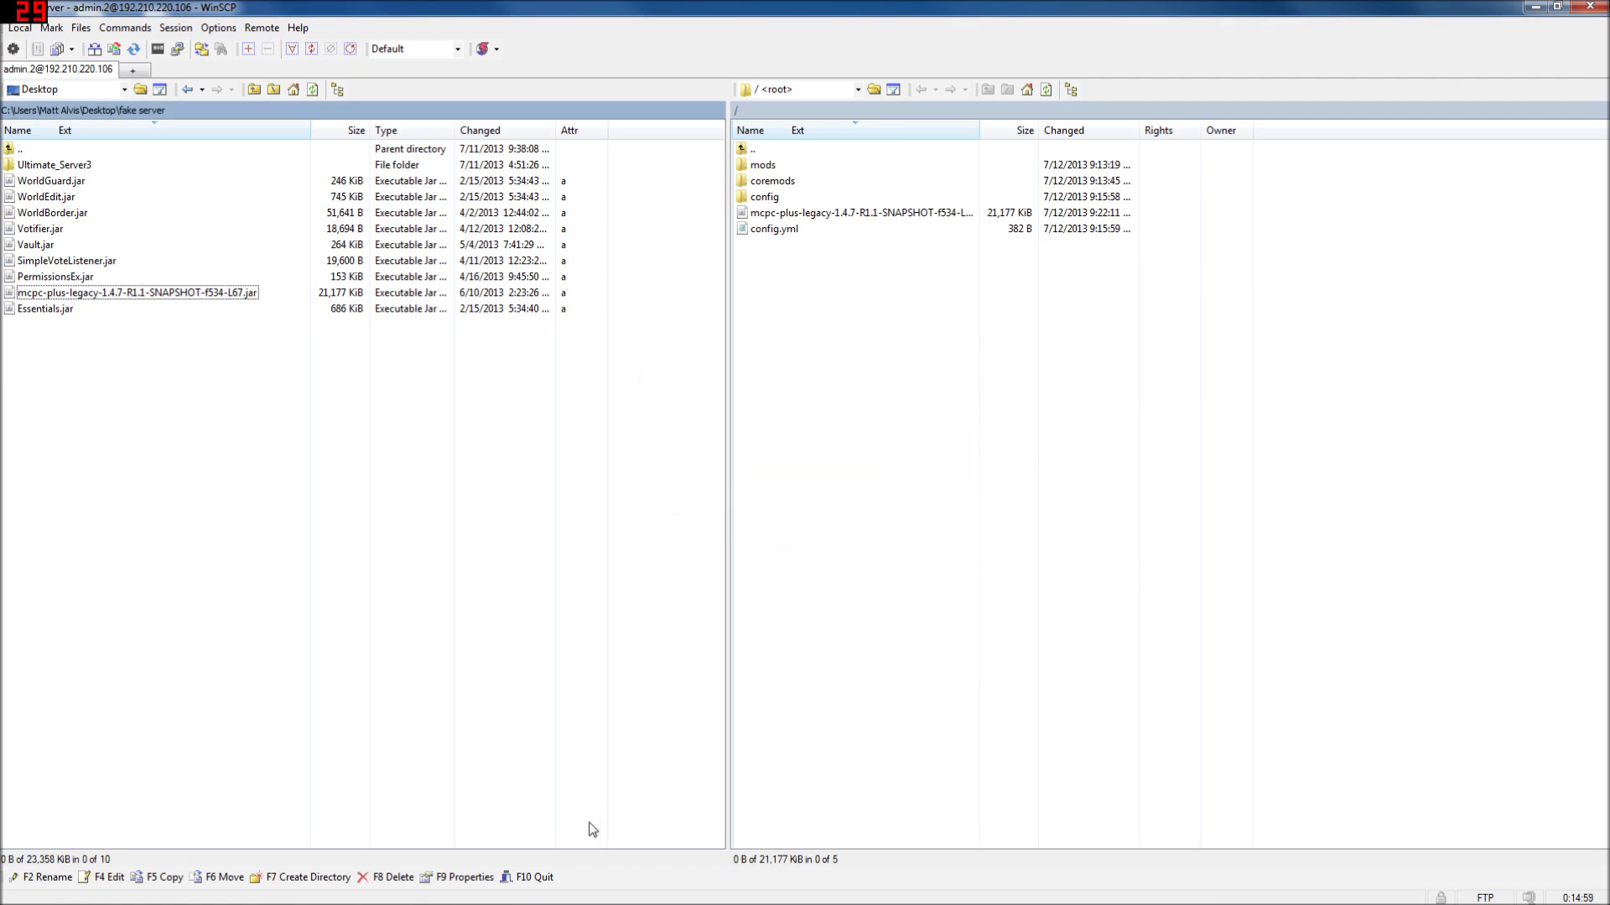
Step: In the remote root, rename the mcpc-plus-legacy jar to craftbukkit.jar to match Multicraft's JAR File
click(791, 215)
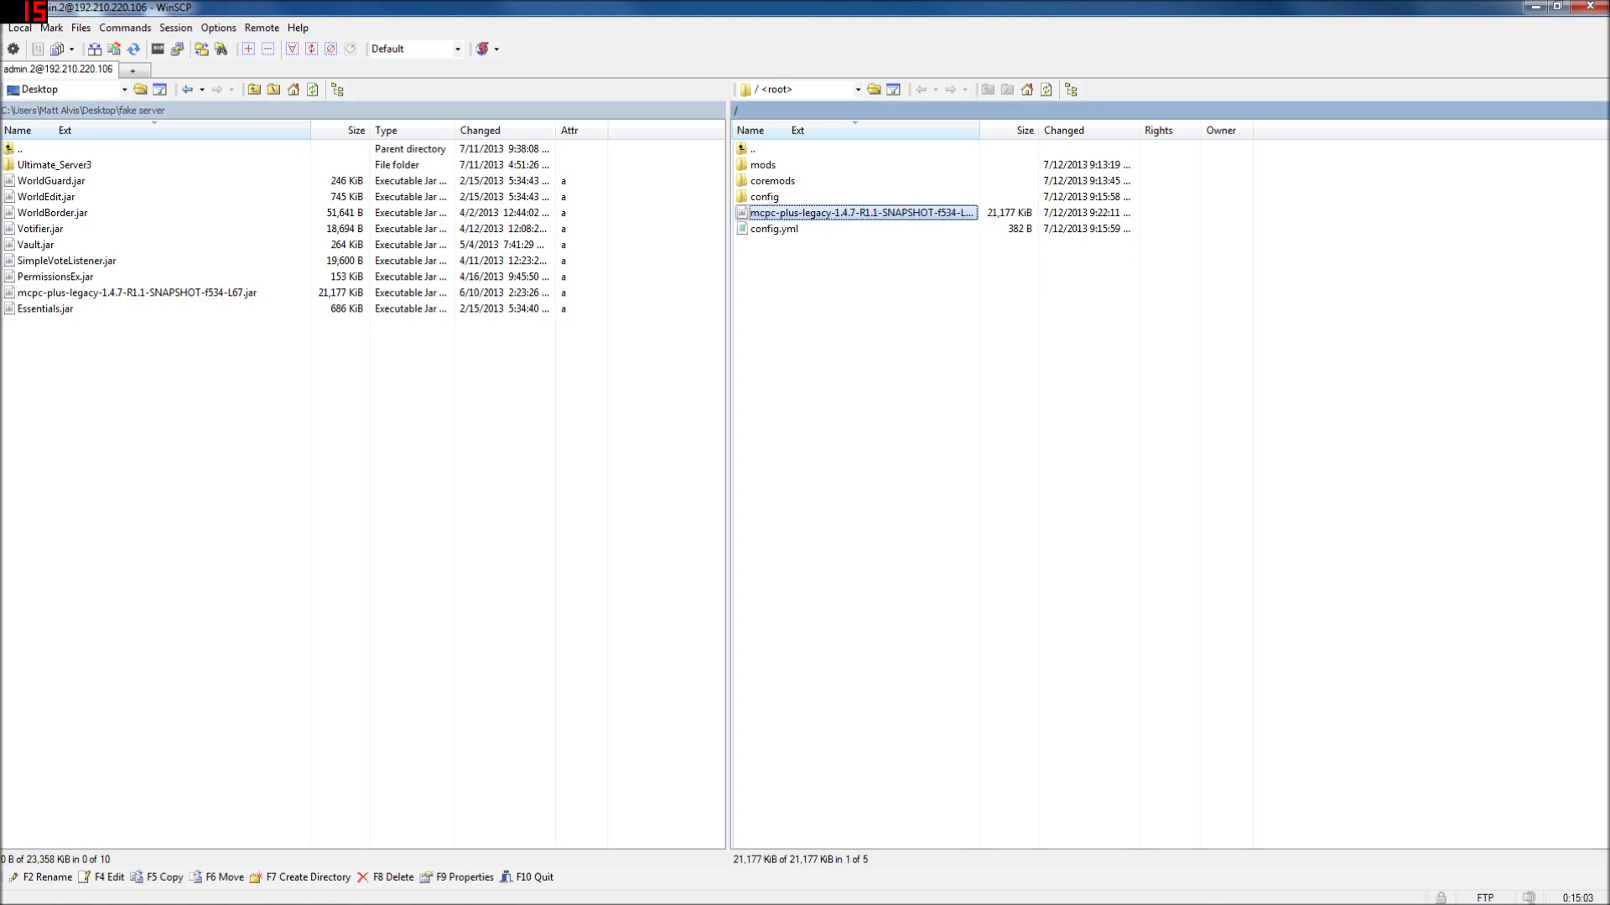
key(F2)
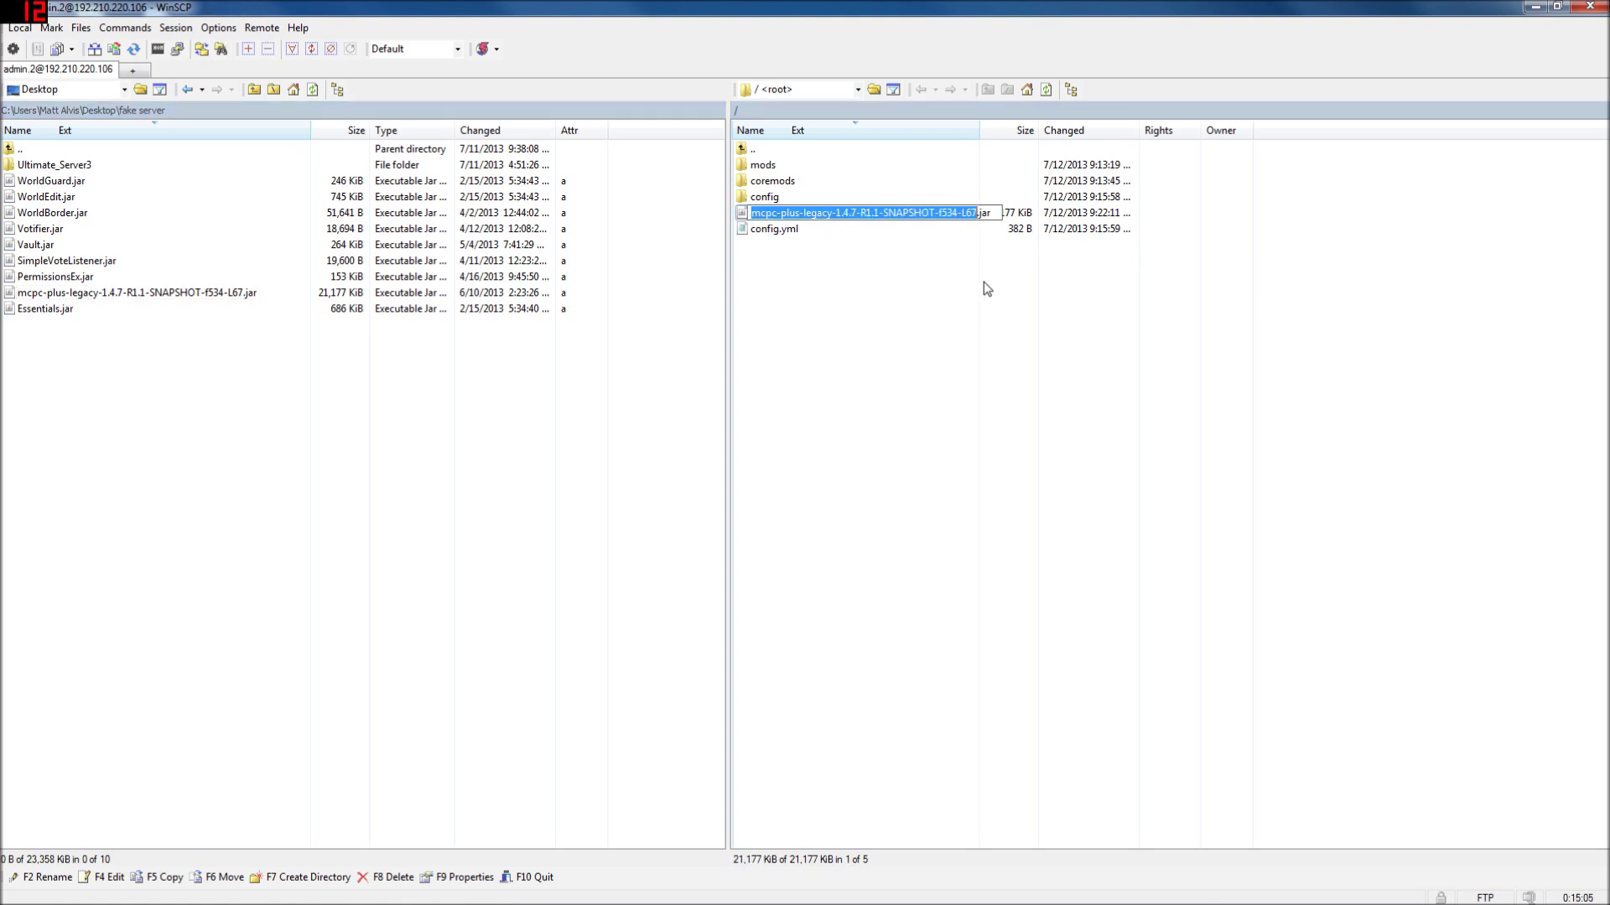
text(craft)
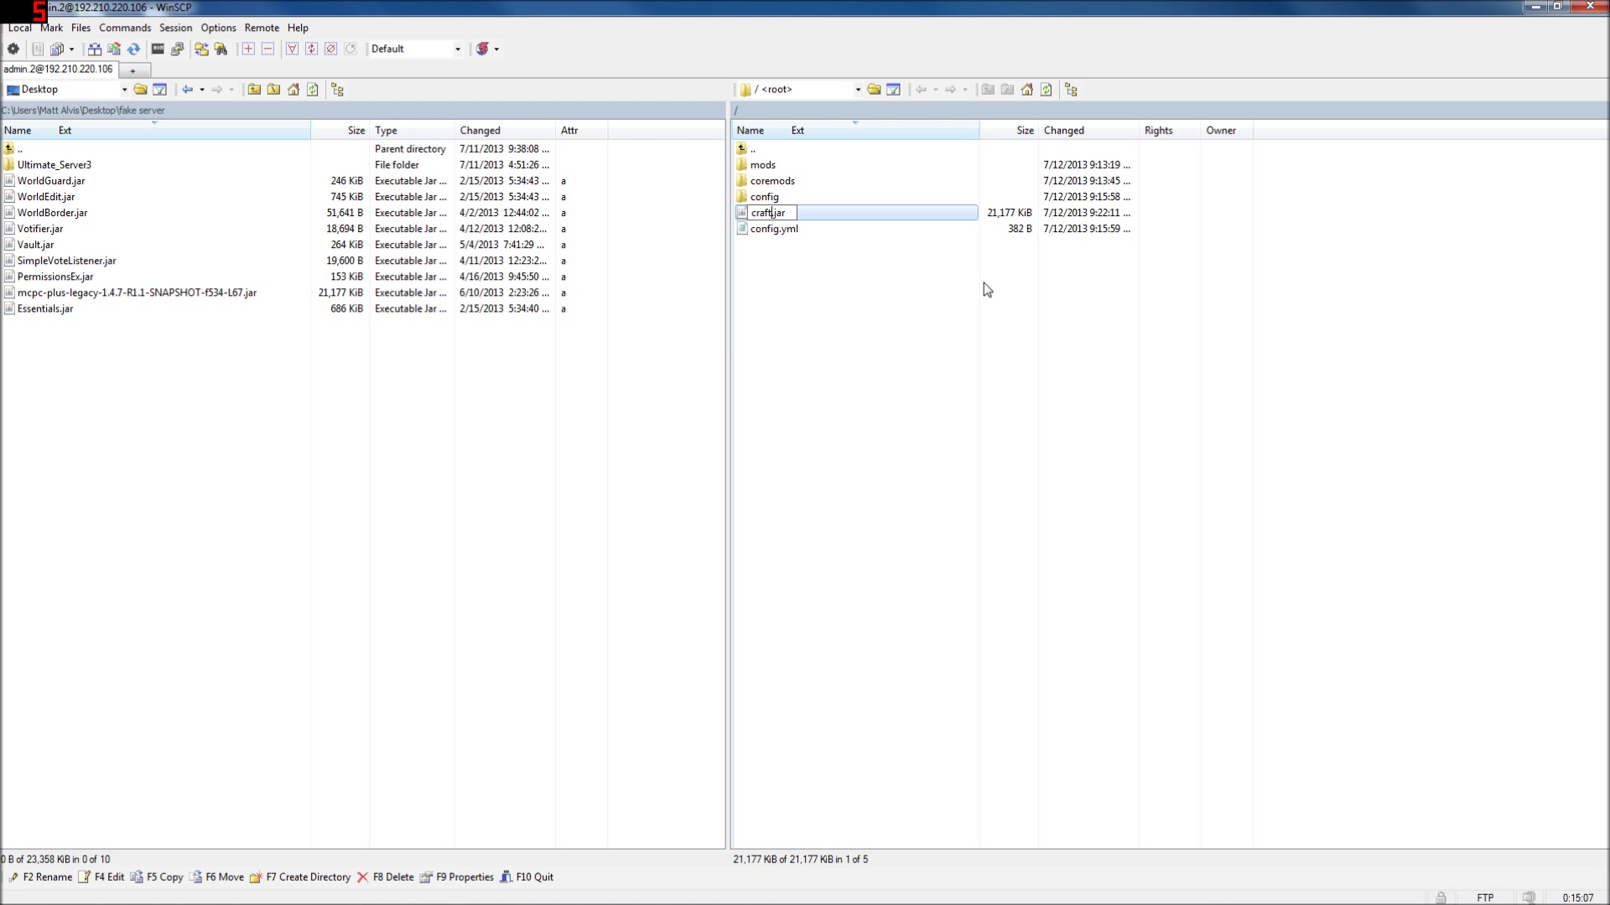
text(bukkit)
key(Return)
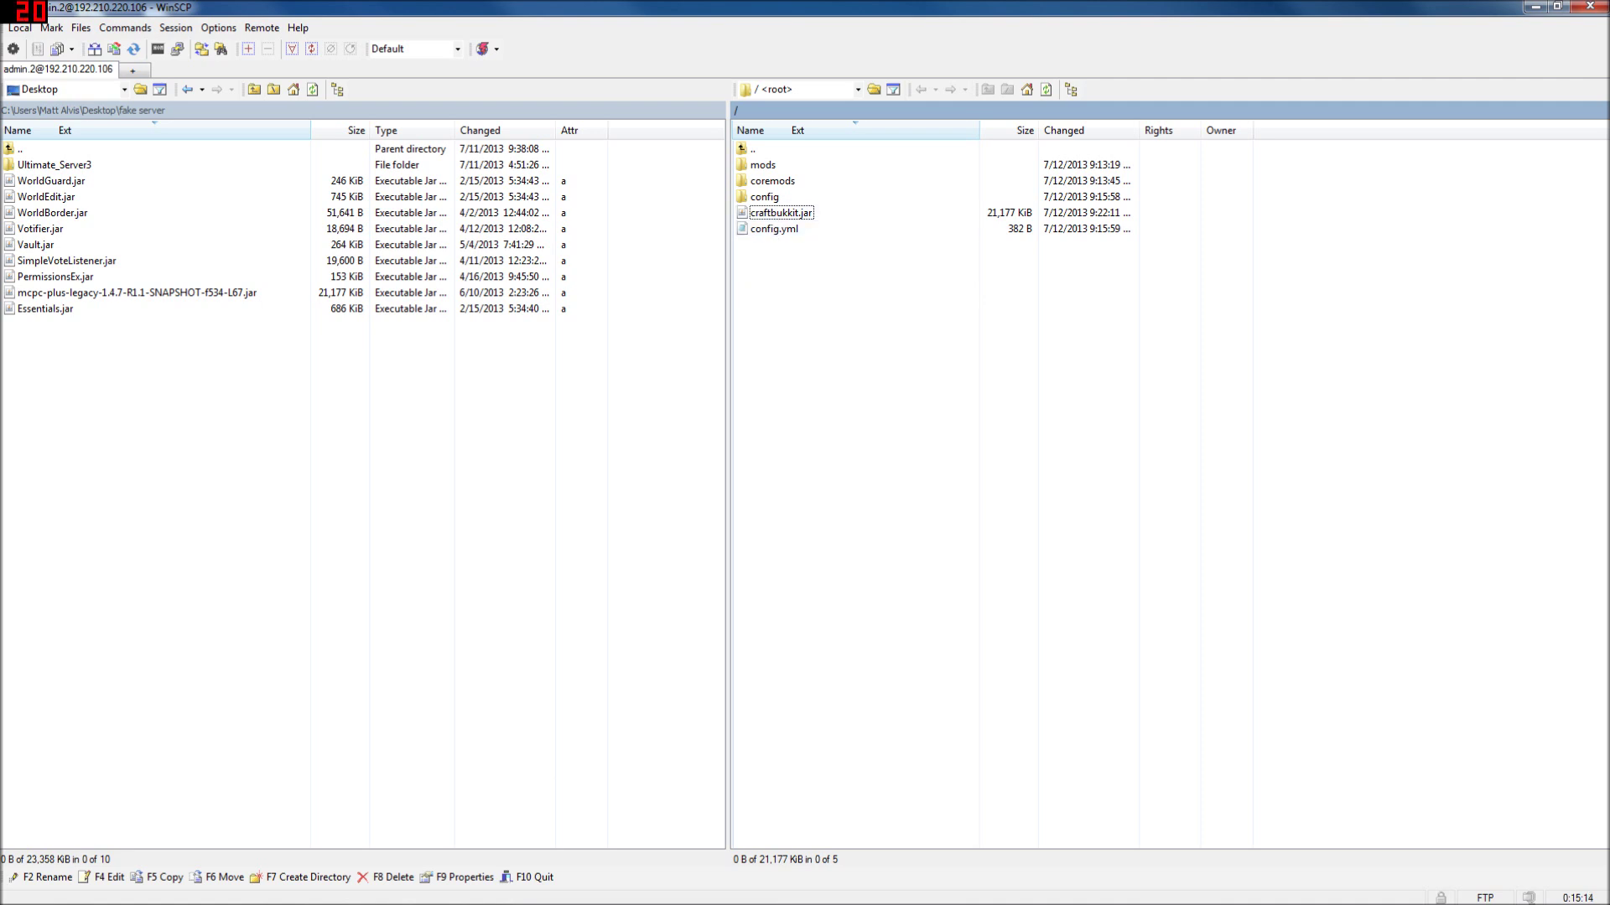
mouse_move(216, 902)
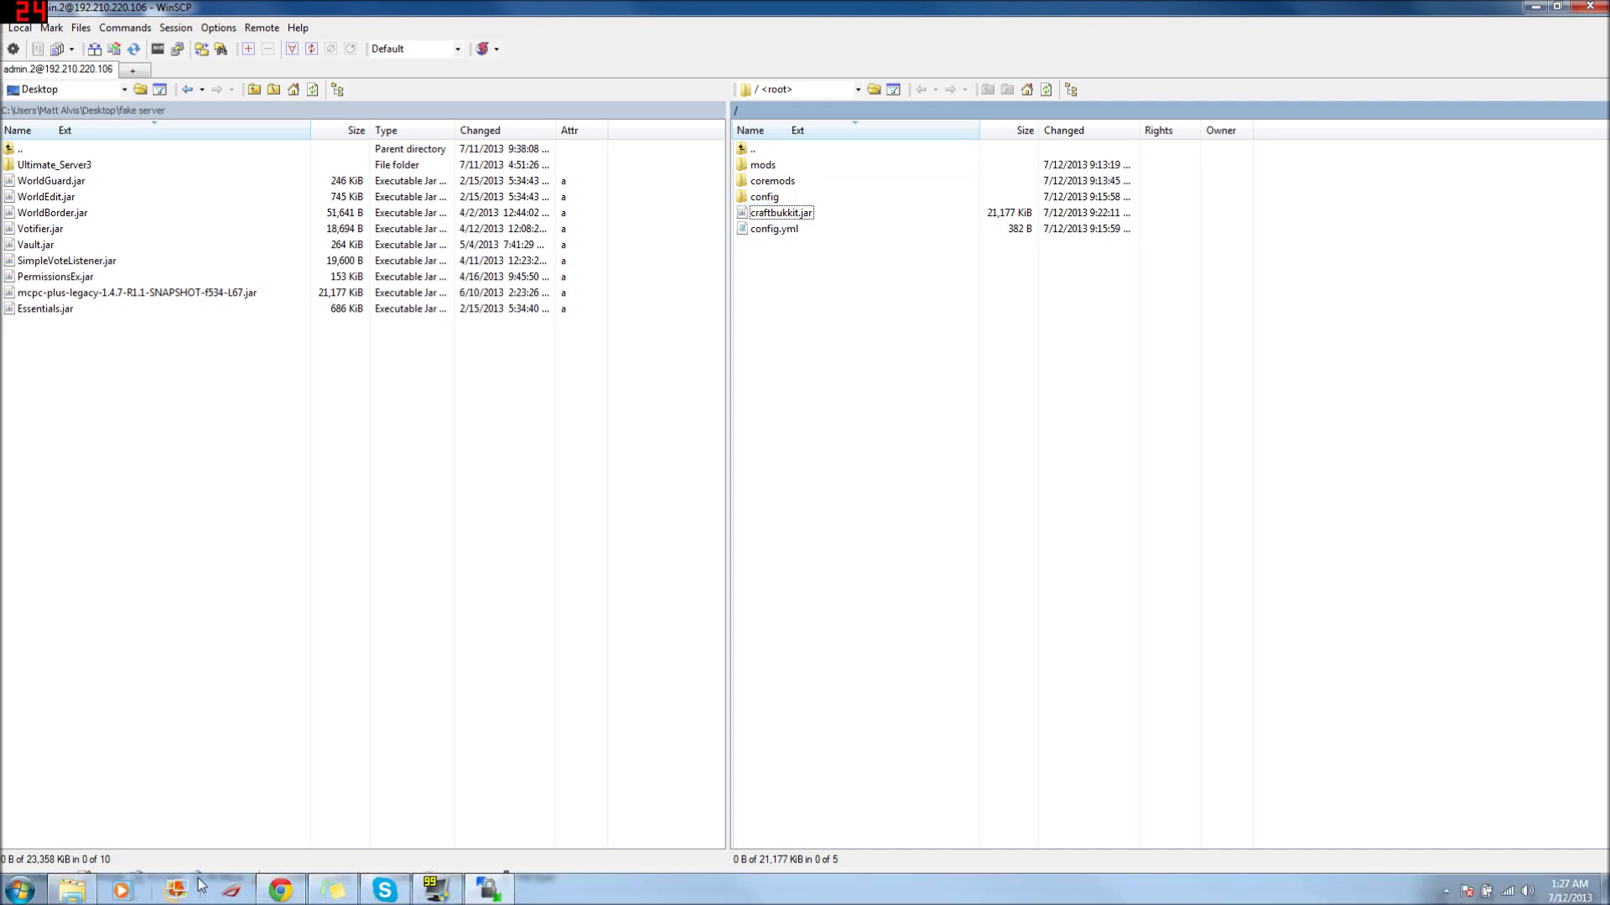
Step: Start A Fake Server and watch its console boot MinecraftForge 6.6.2 and load mods
click(281, 891)
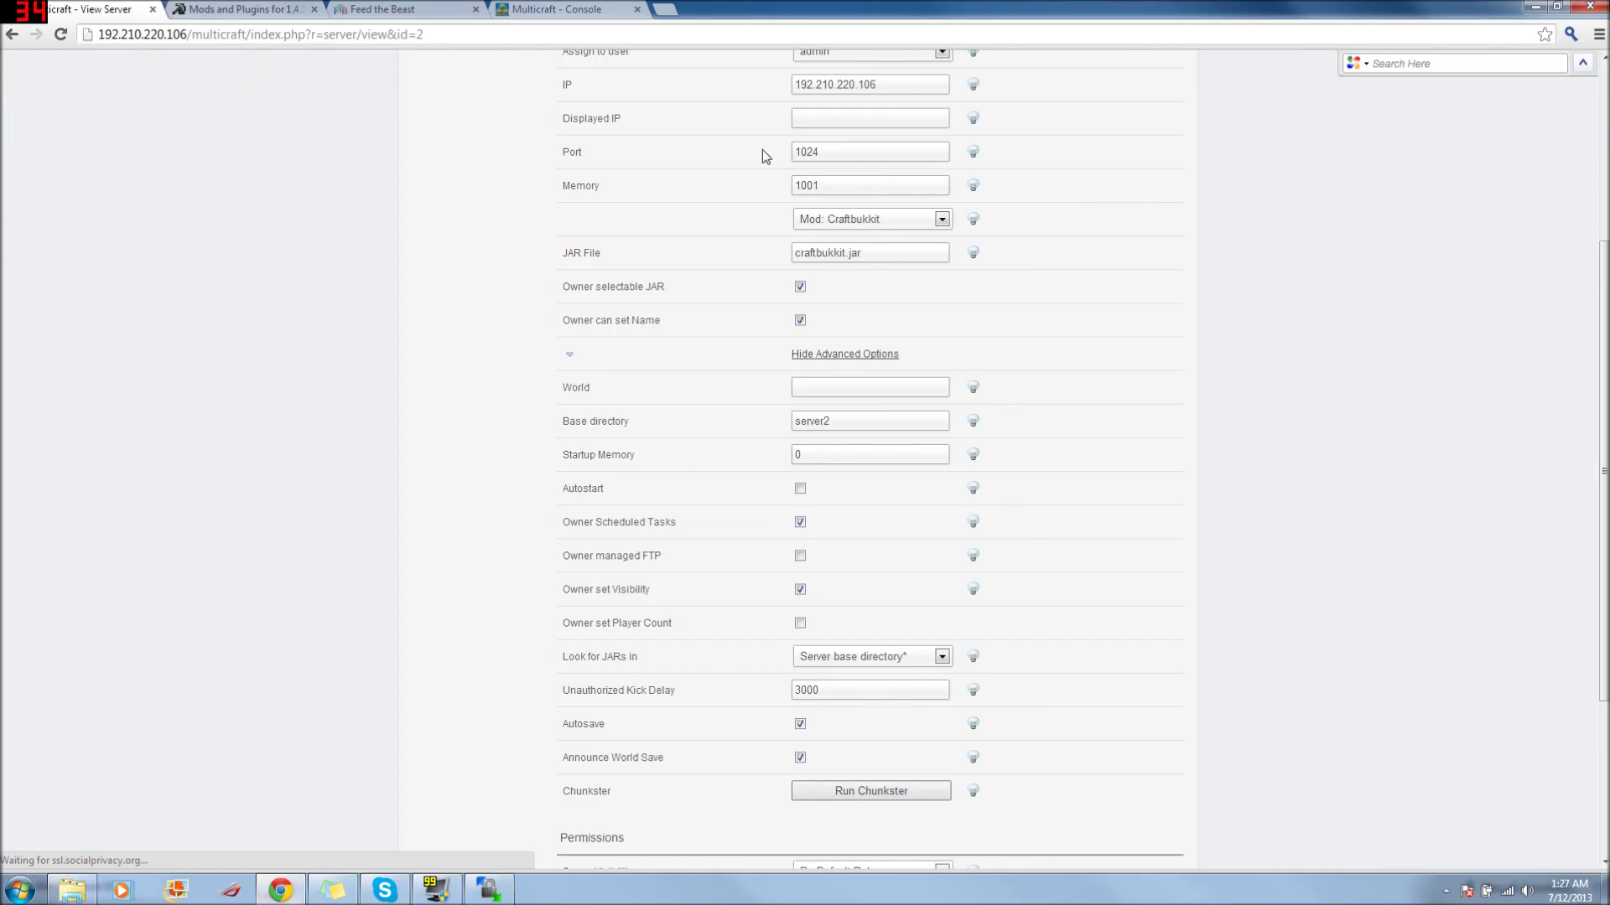
scroll(408, 303, up, 3)
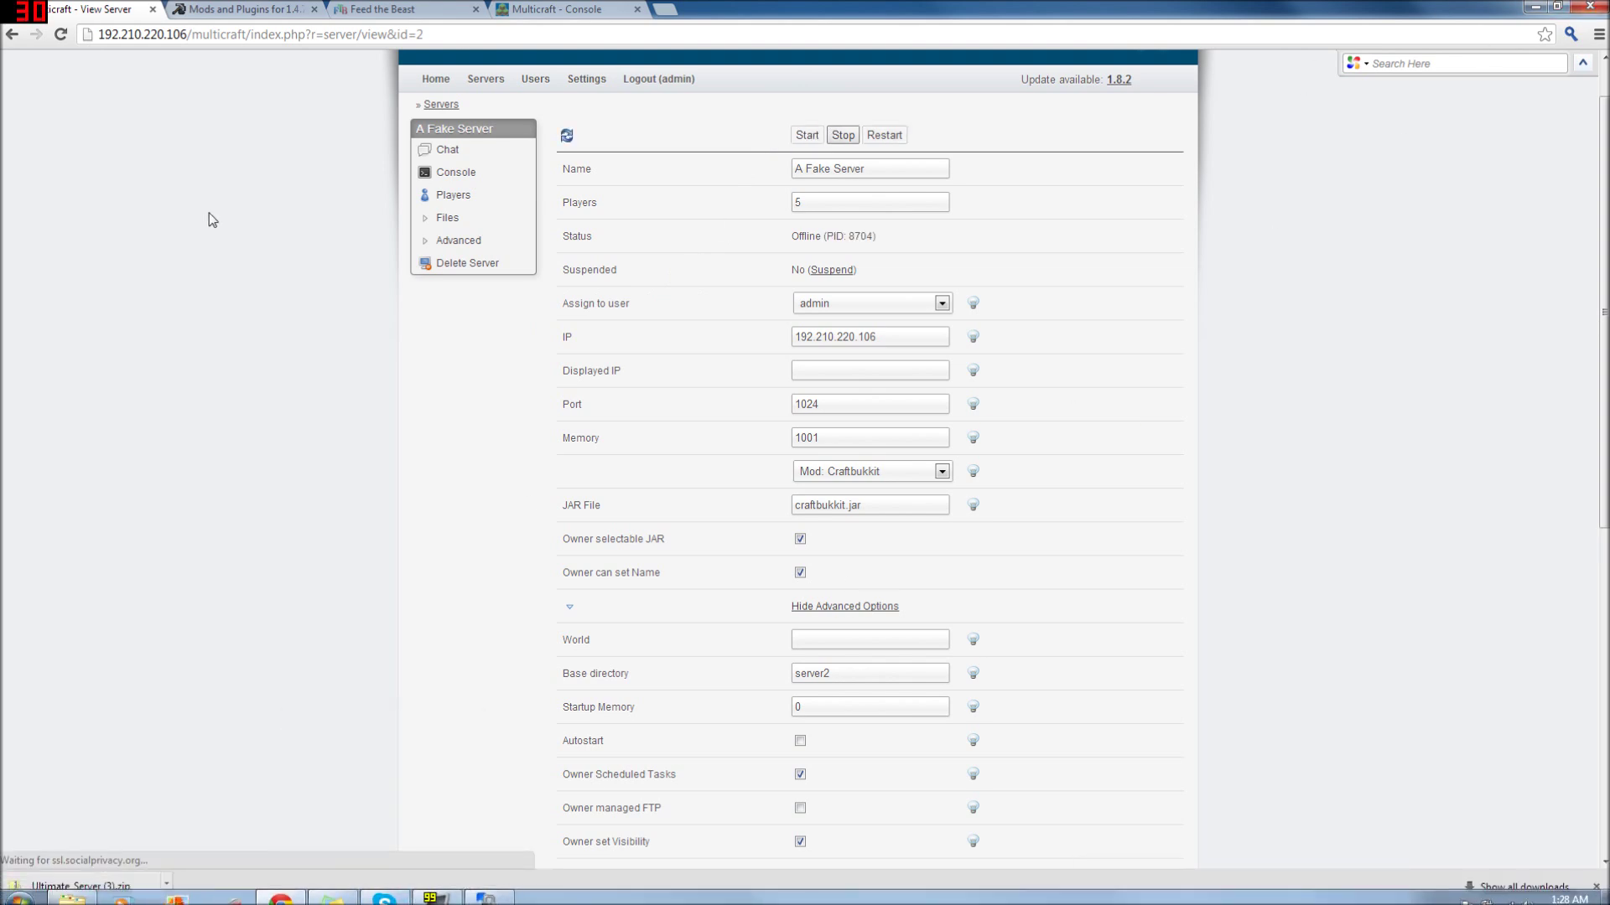
click(466, 180)
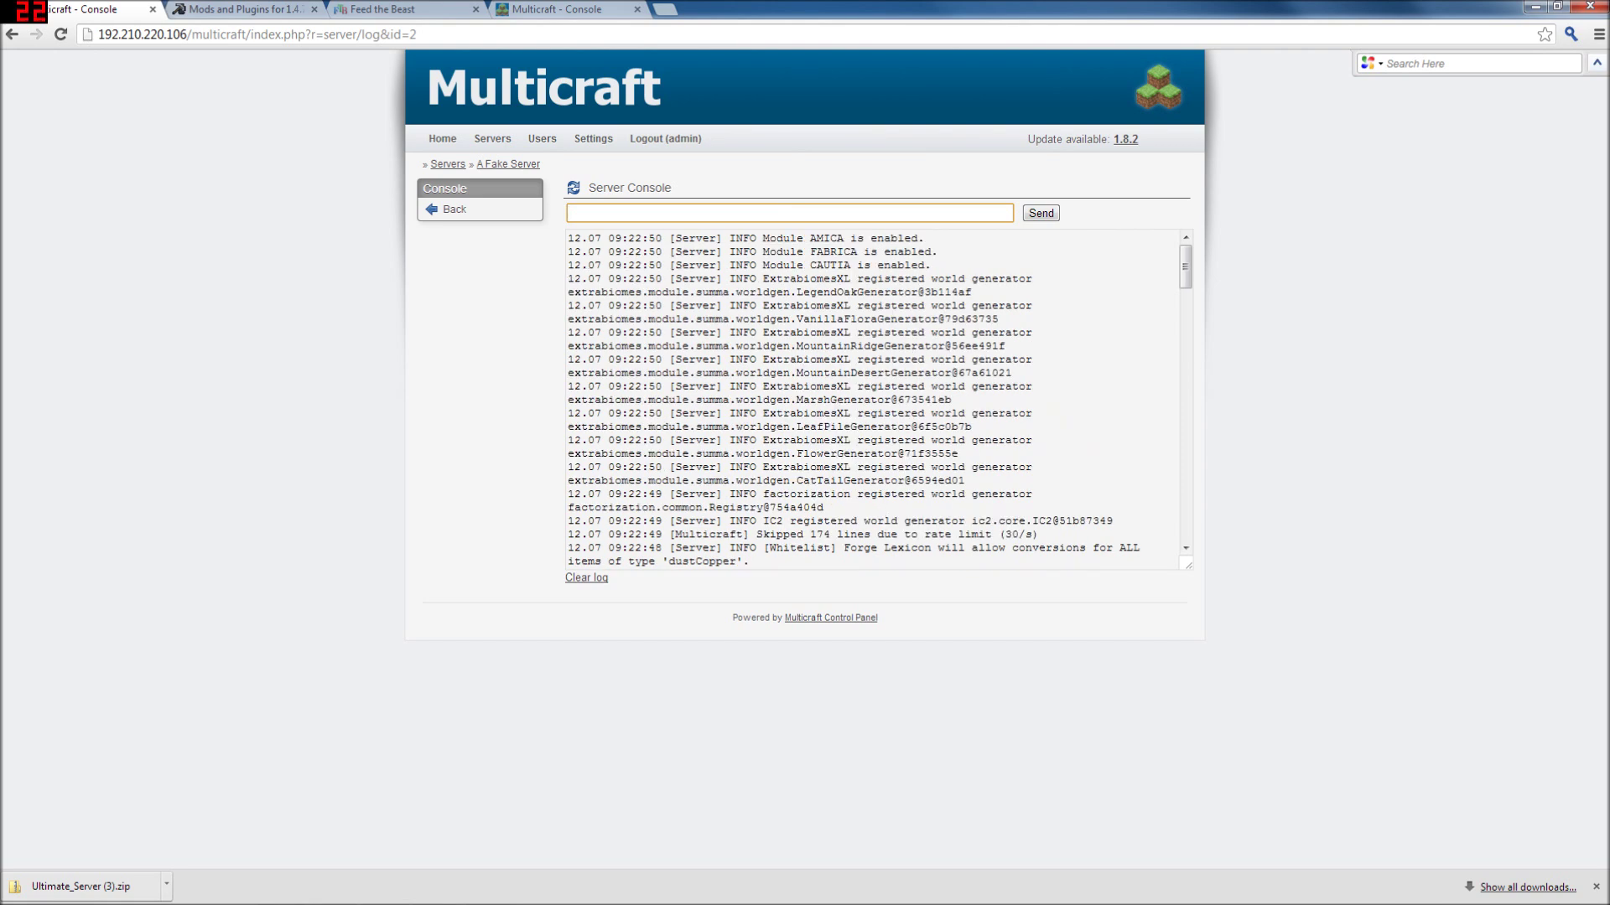
scroll(876, 400, down, 3)
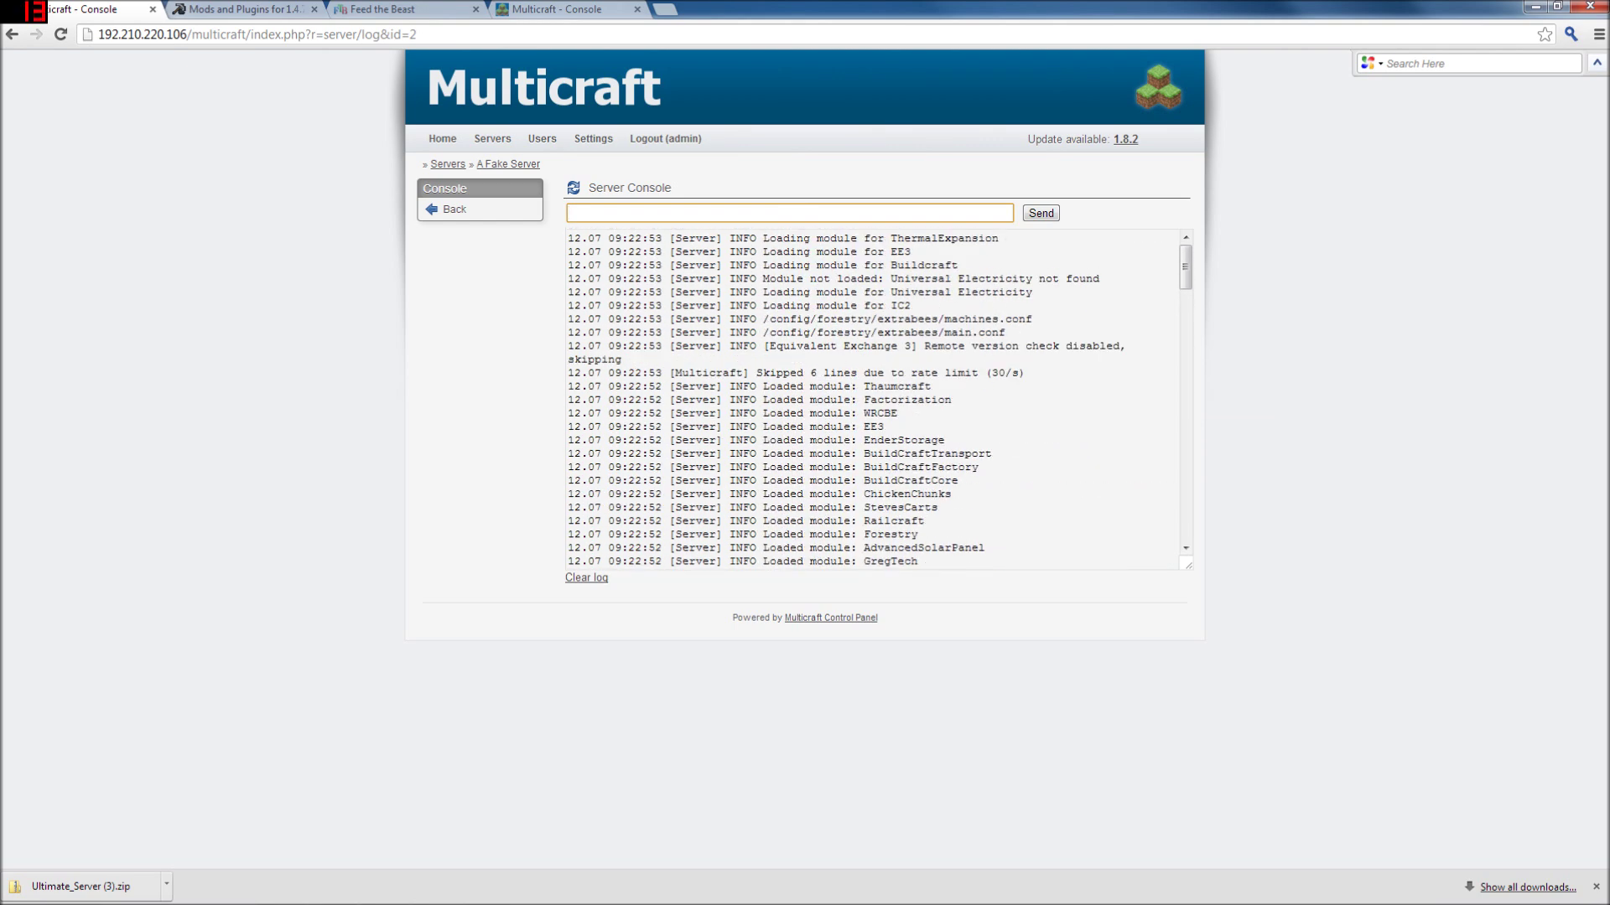
click(1535, 9)
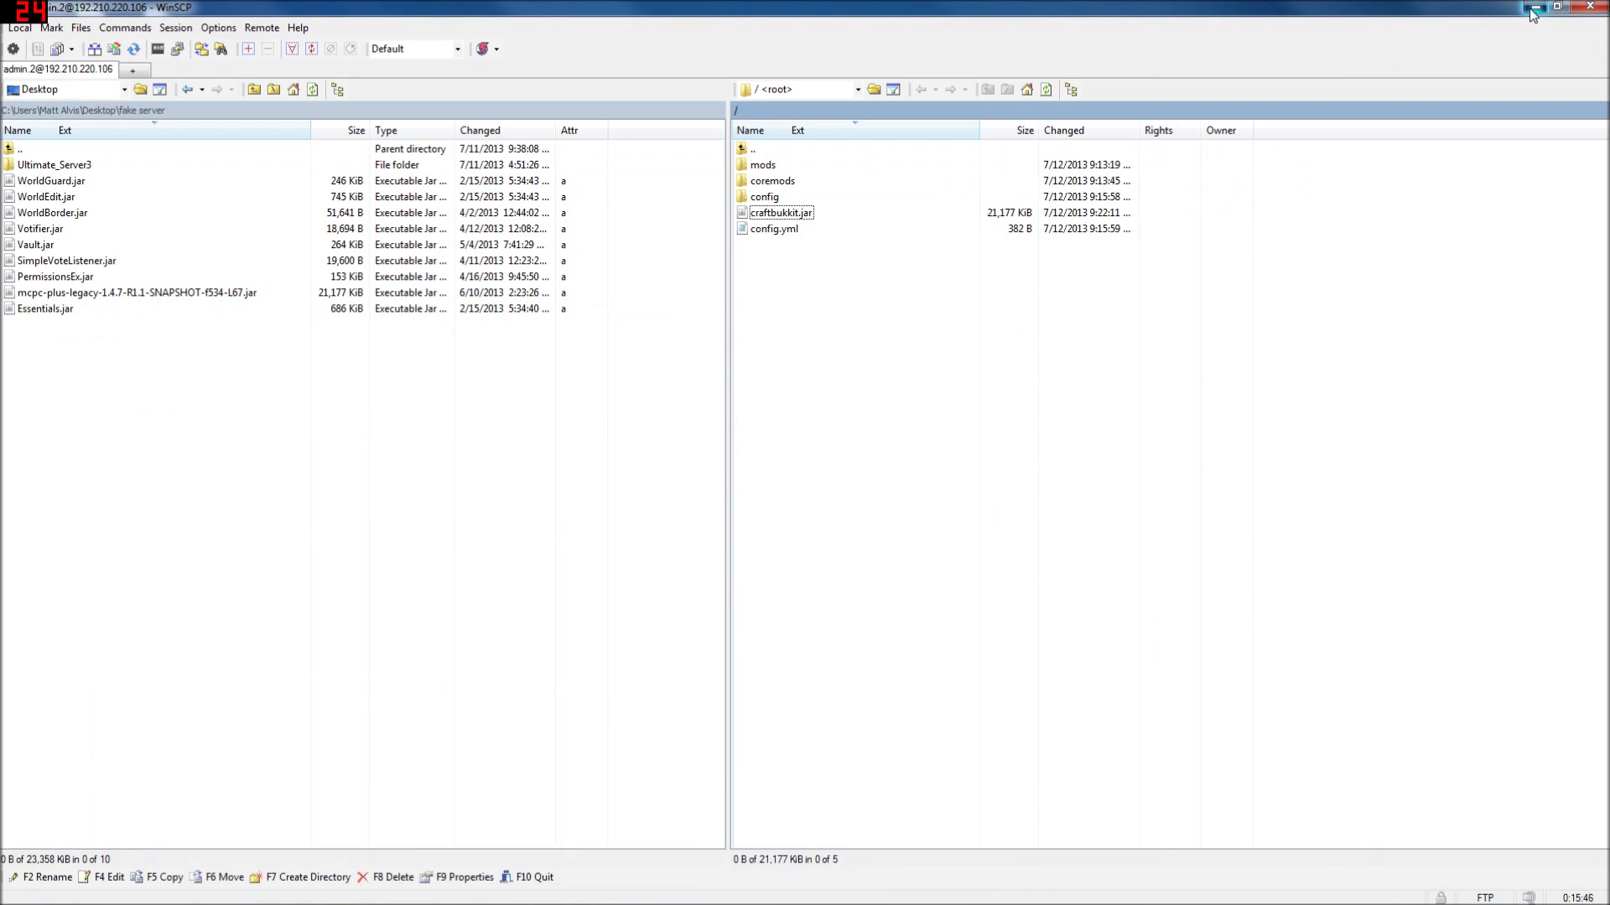
Step: Launch FTB Ultimate from the Feed the Beast Launcher until Minecraft 1.4.7 loads 93 mods
click(1531, 10)
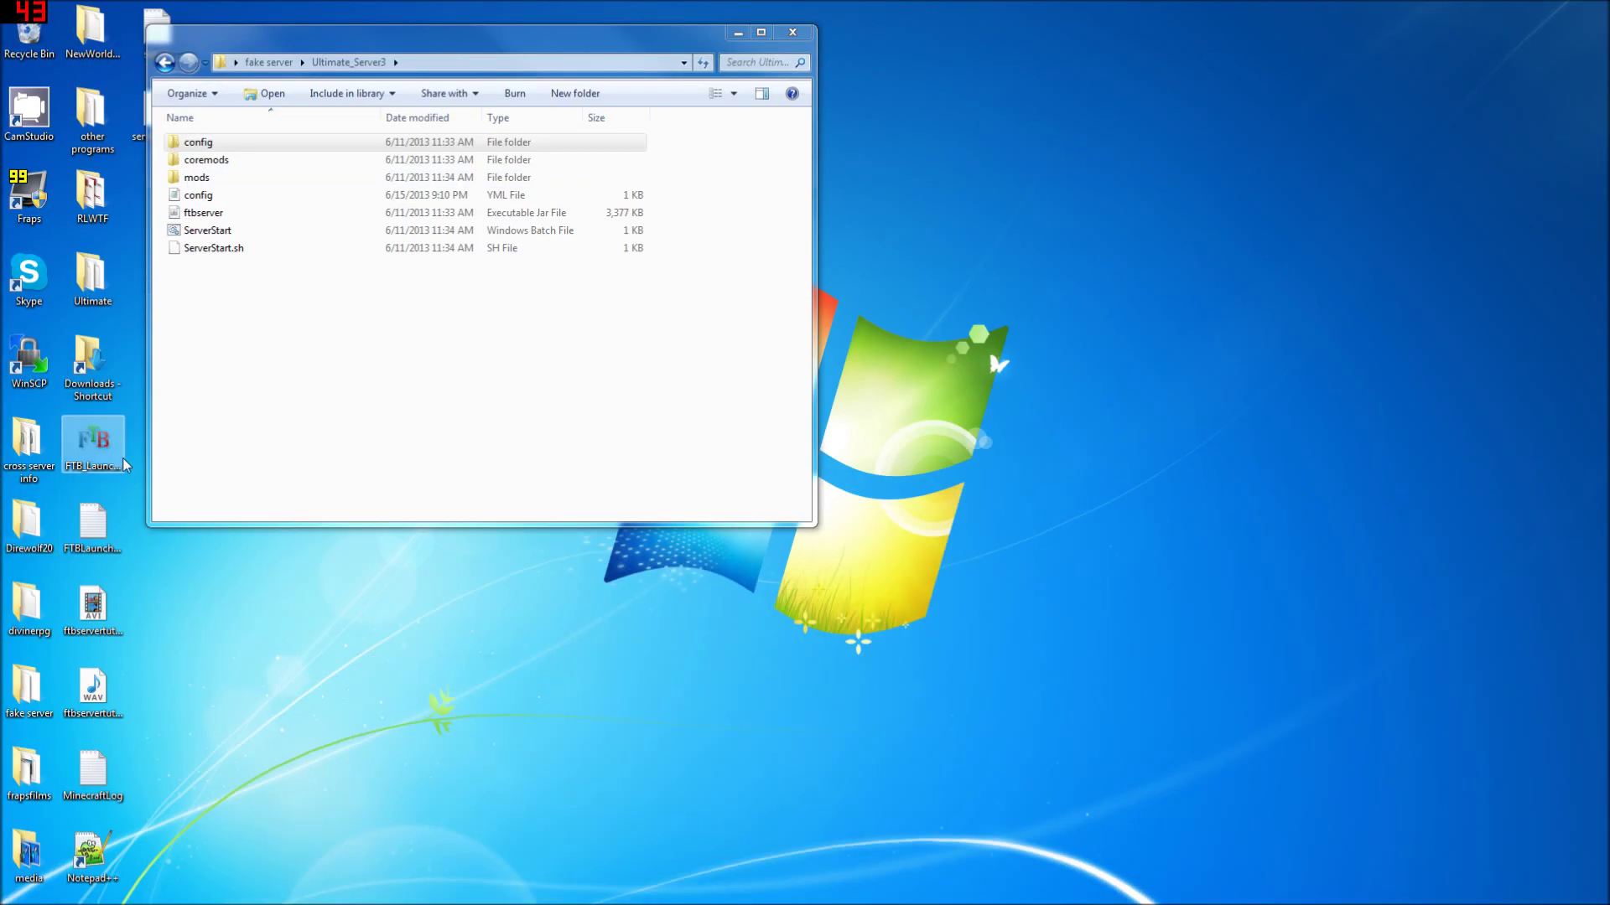
double_click(94, 440)
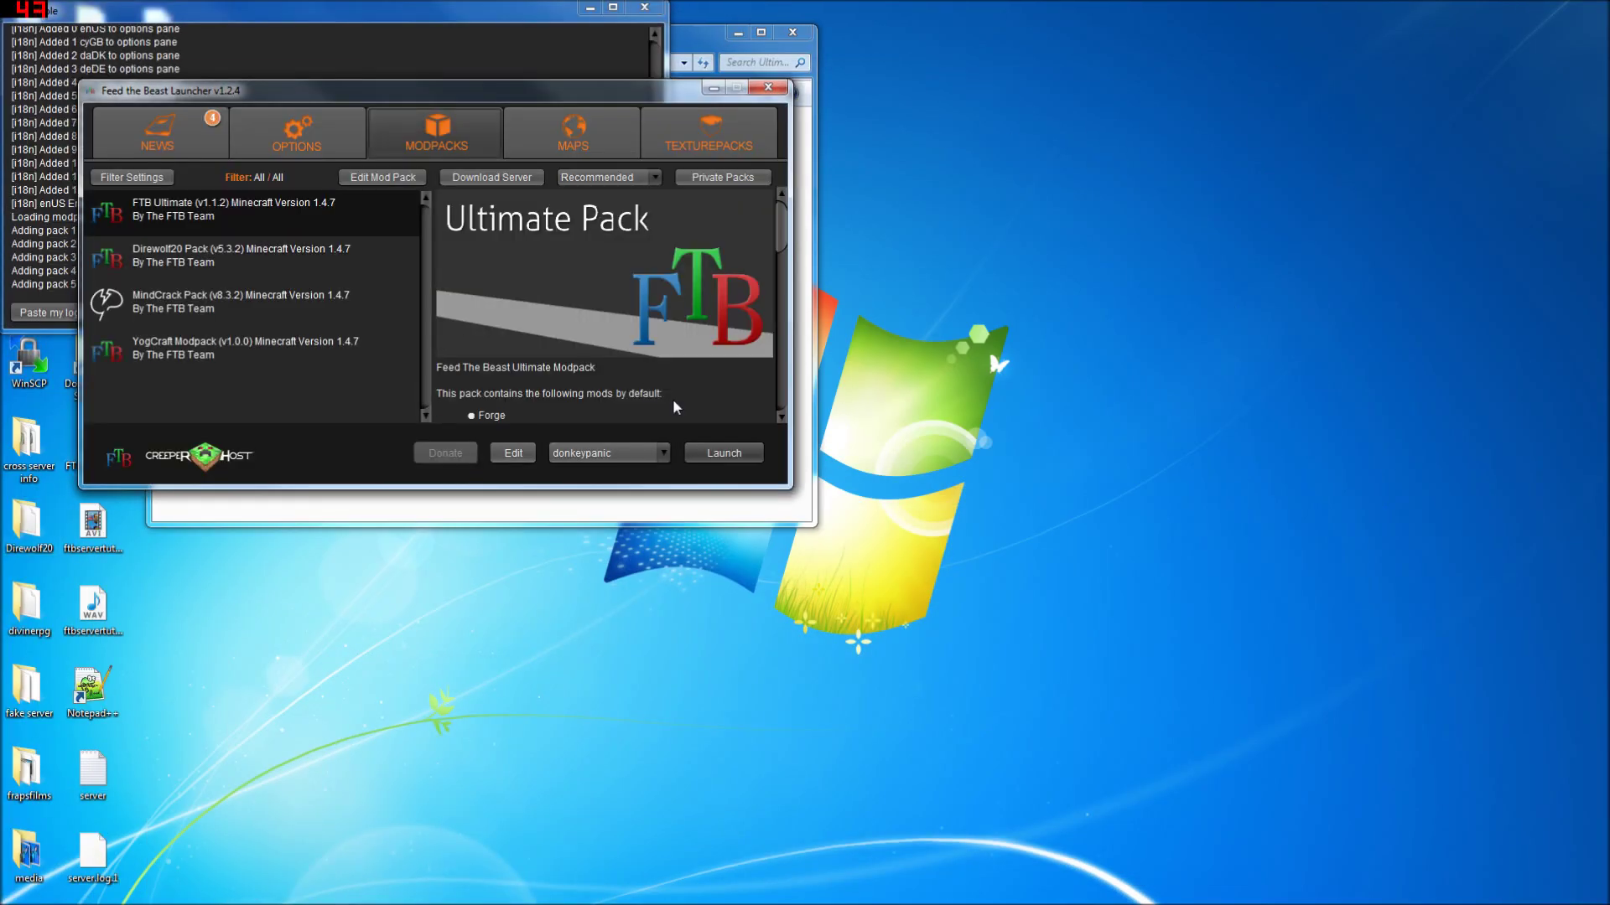
click(724, 454)
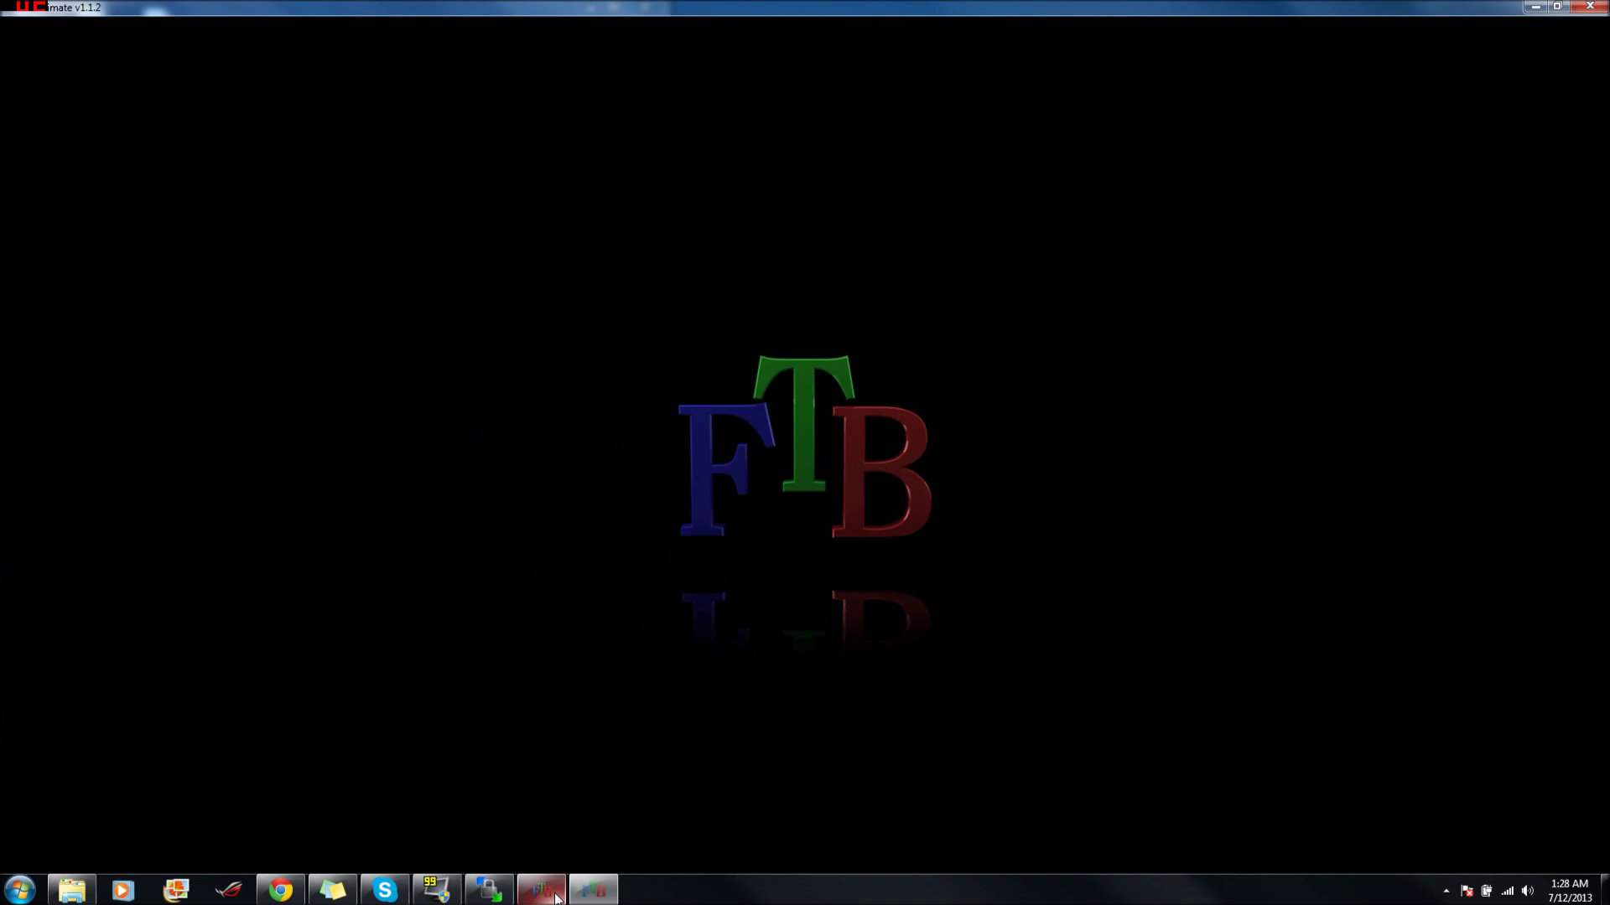
click(280, 891)
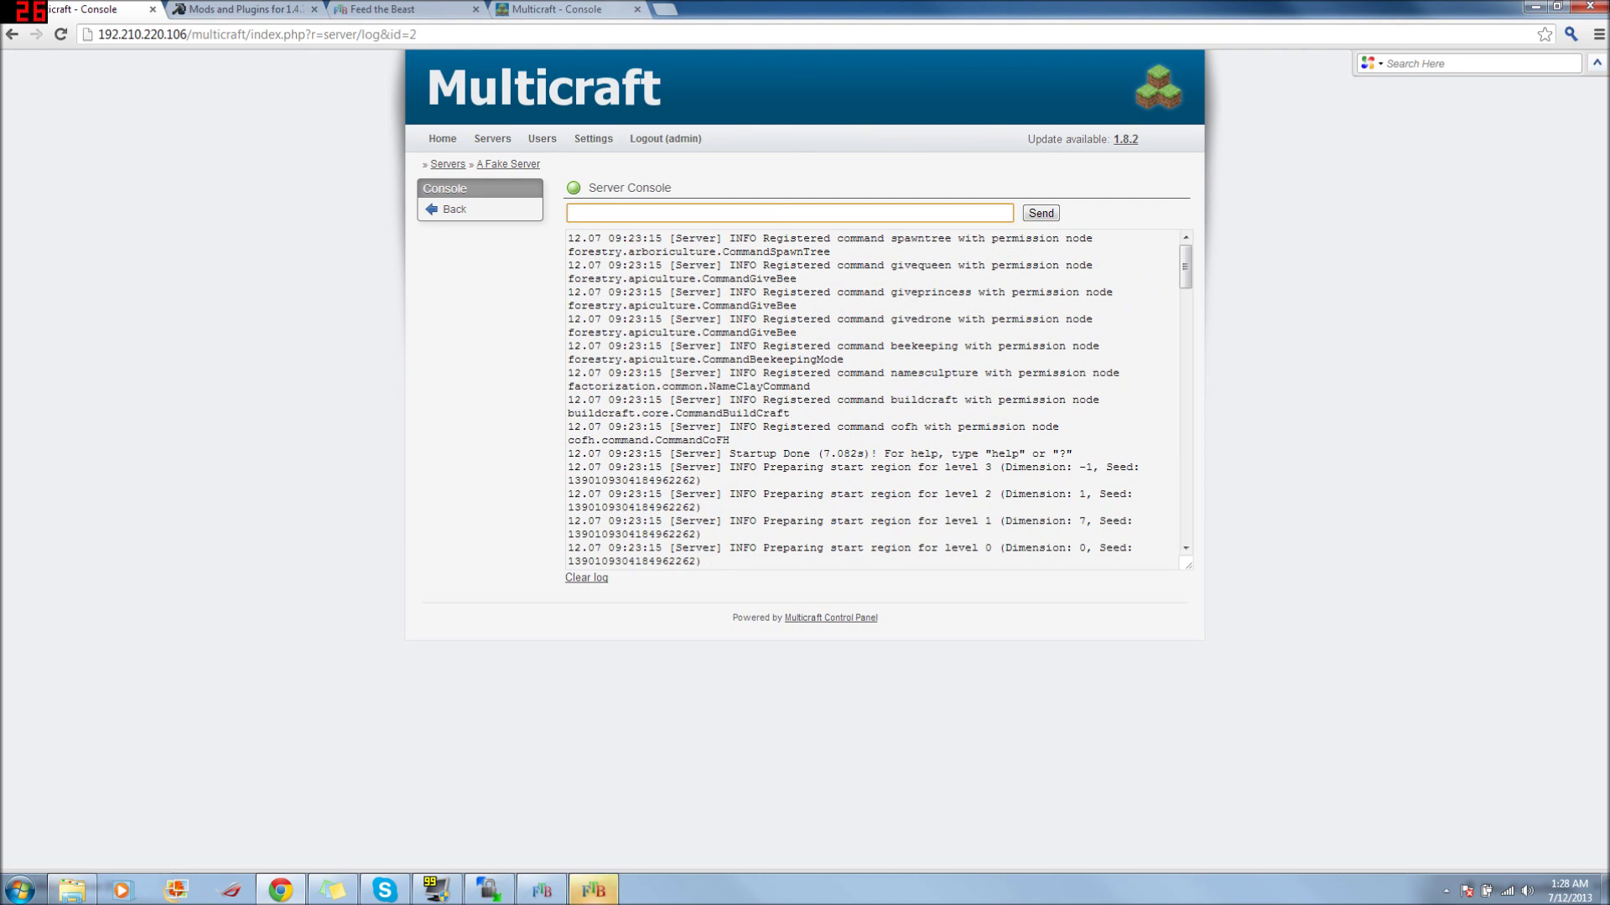
click(595, 890)
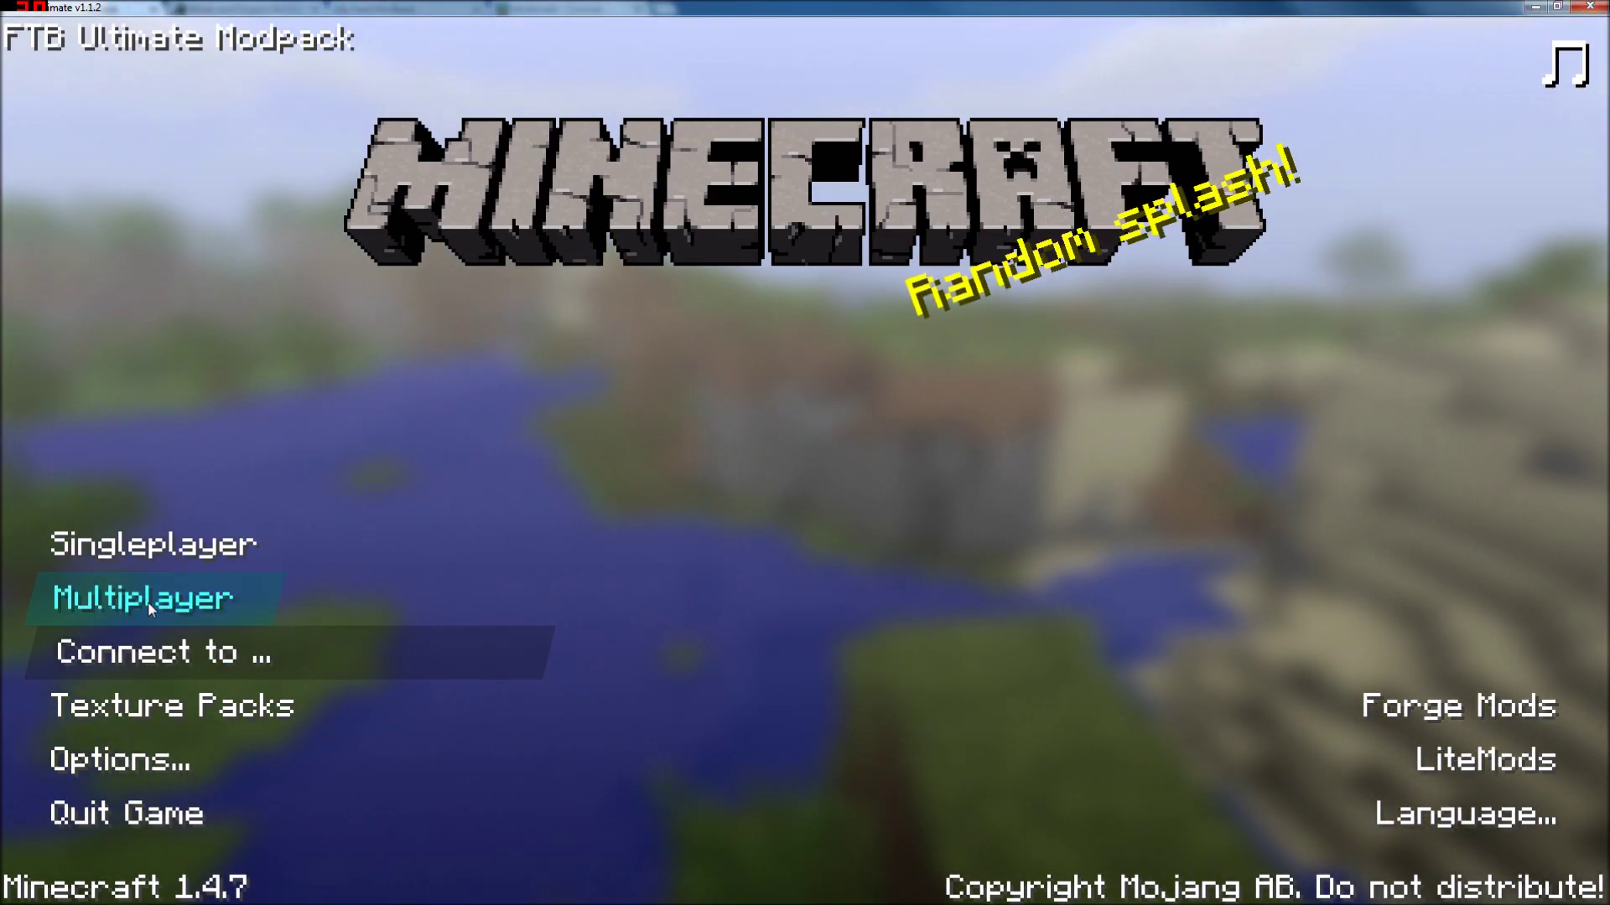
click(126, 596)
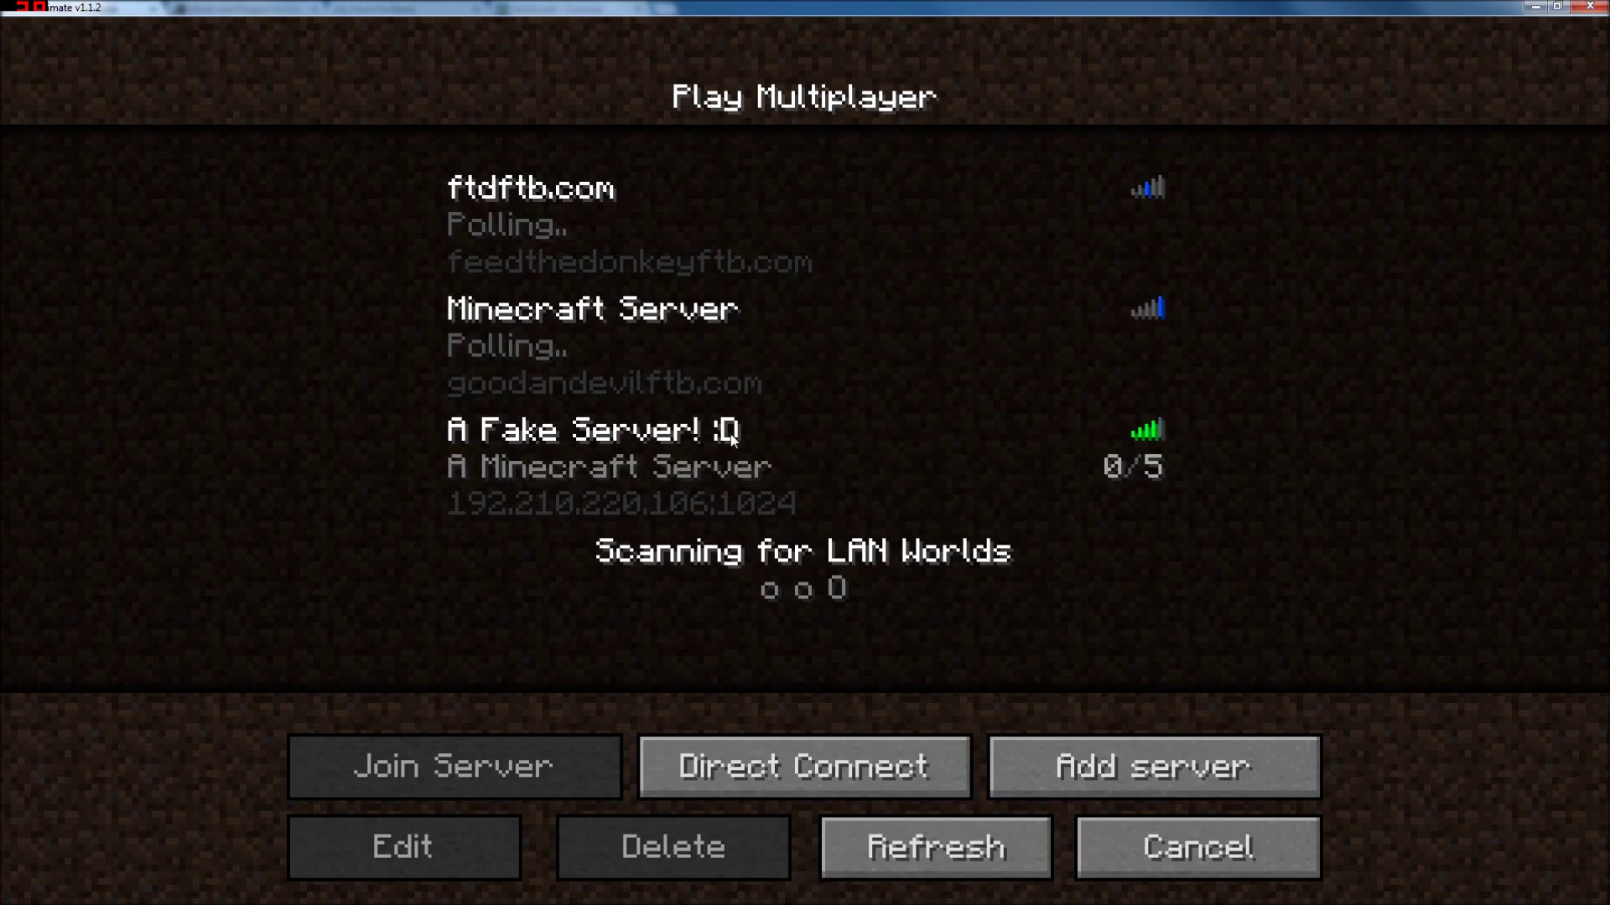
click(542, 475)
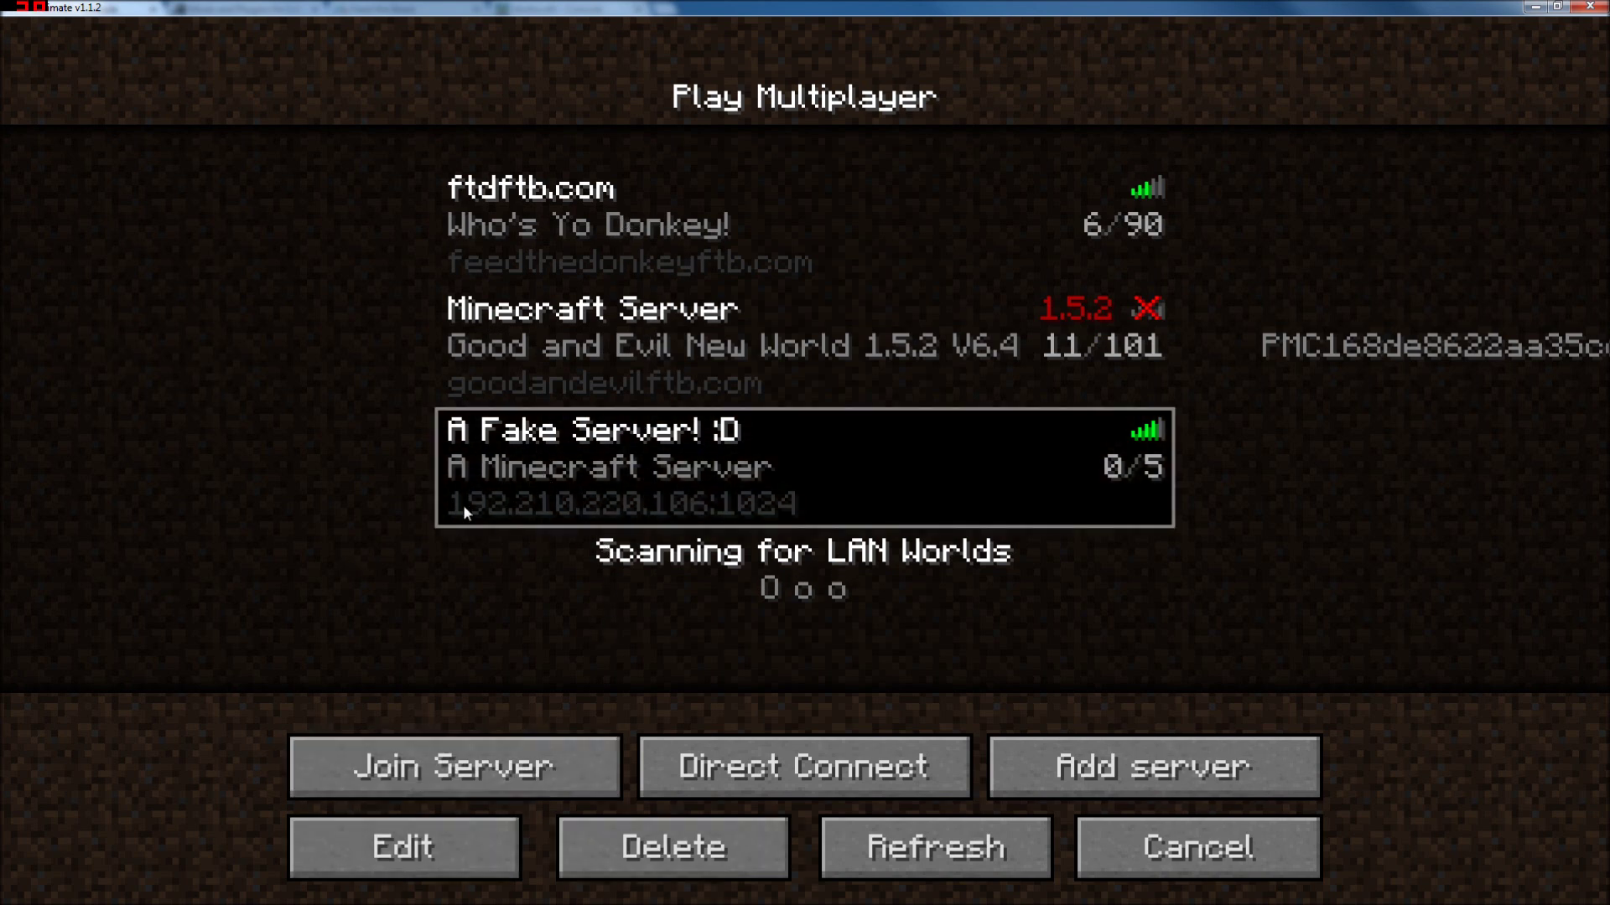
click(416, 772)
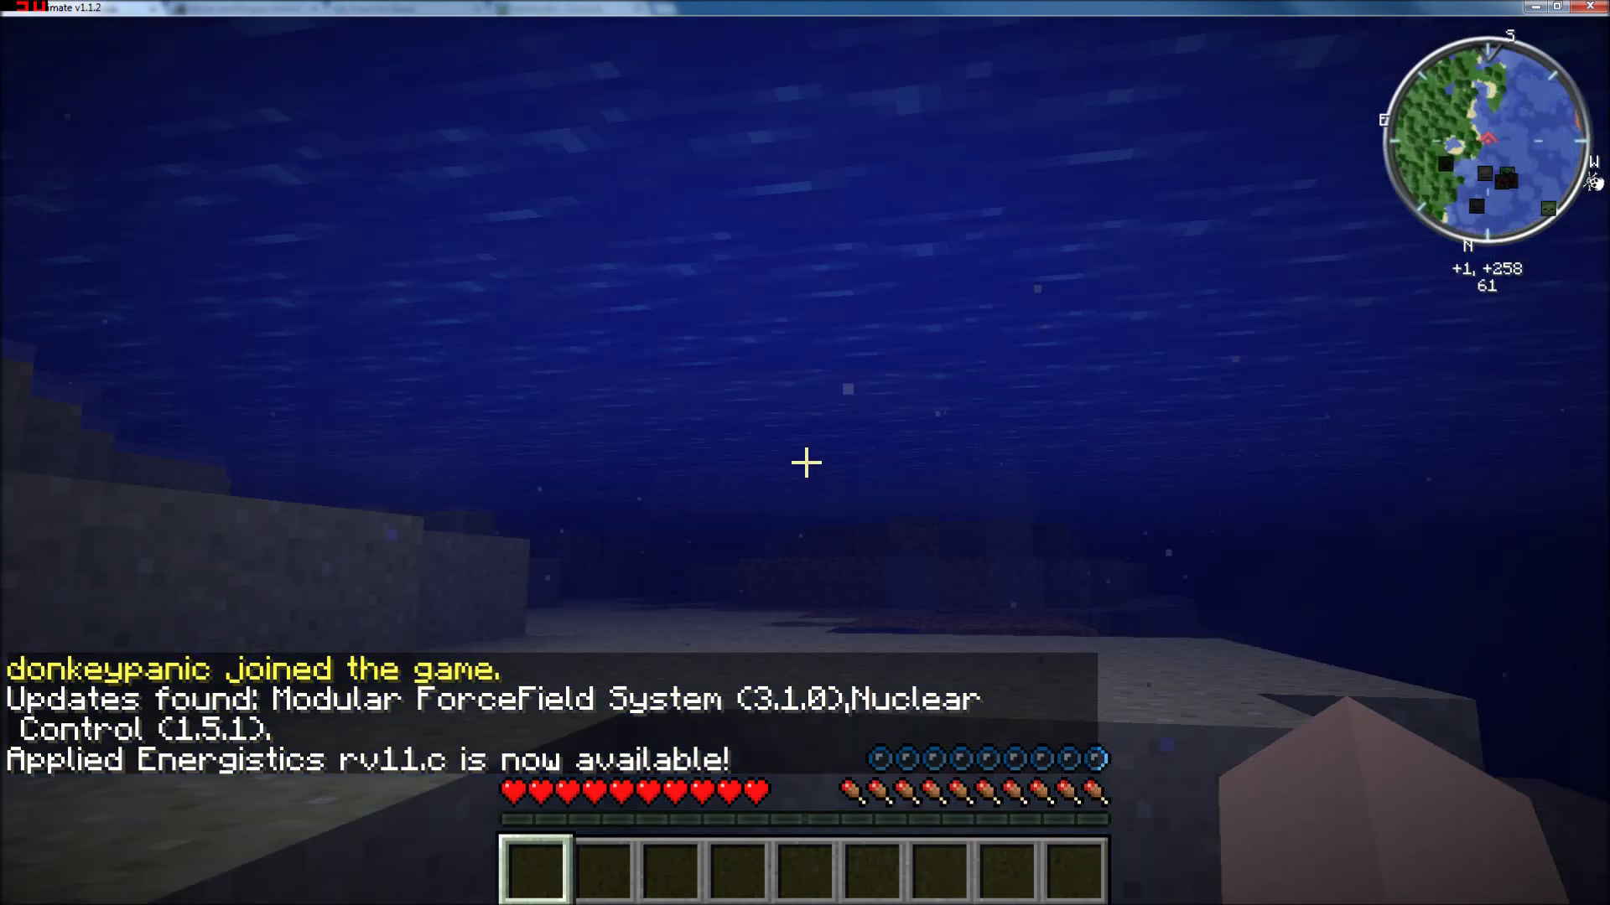
key(w)
key(space)
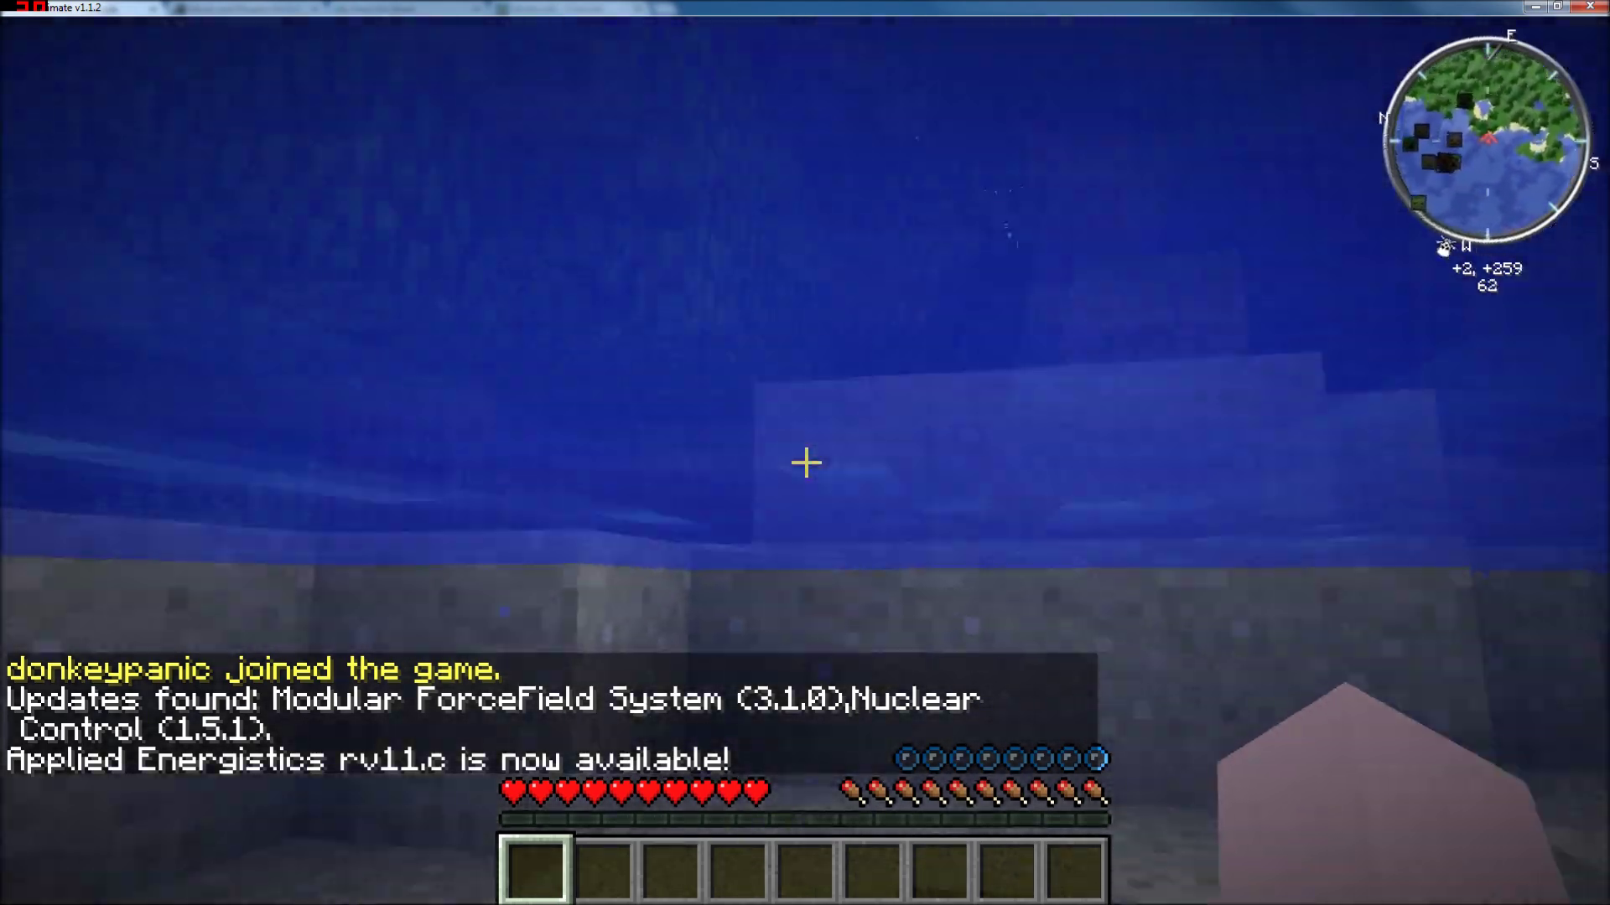
key(w)
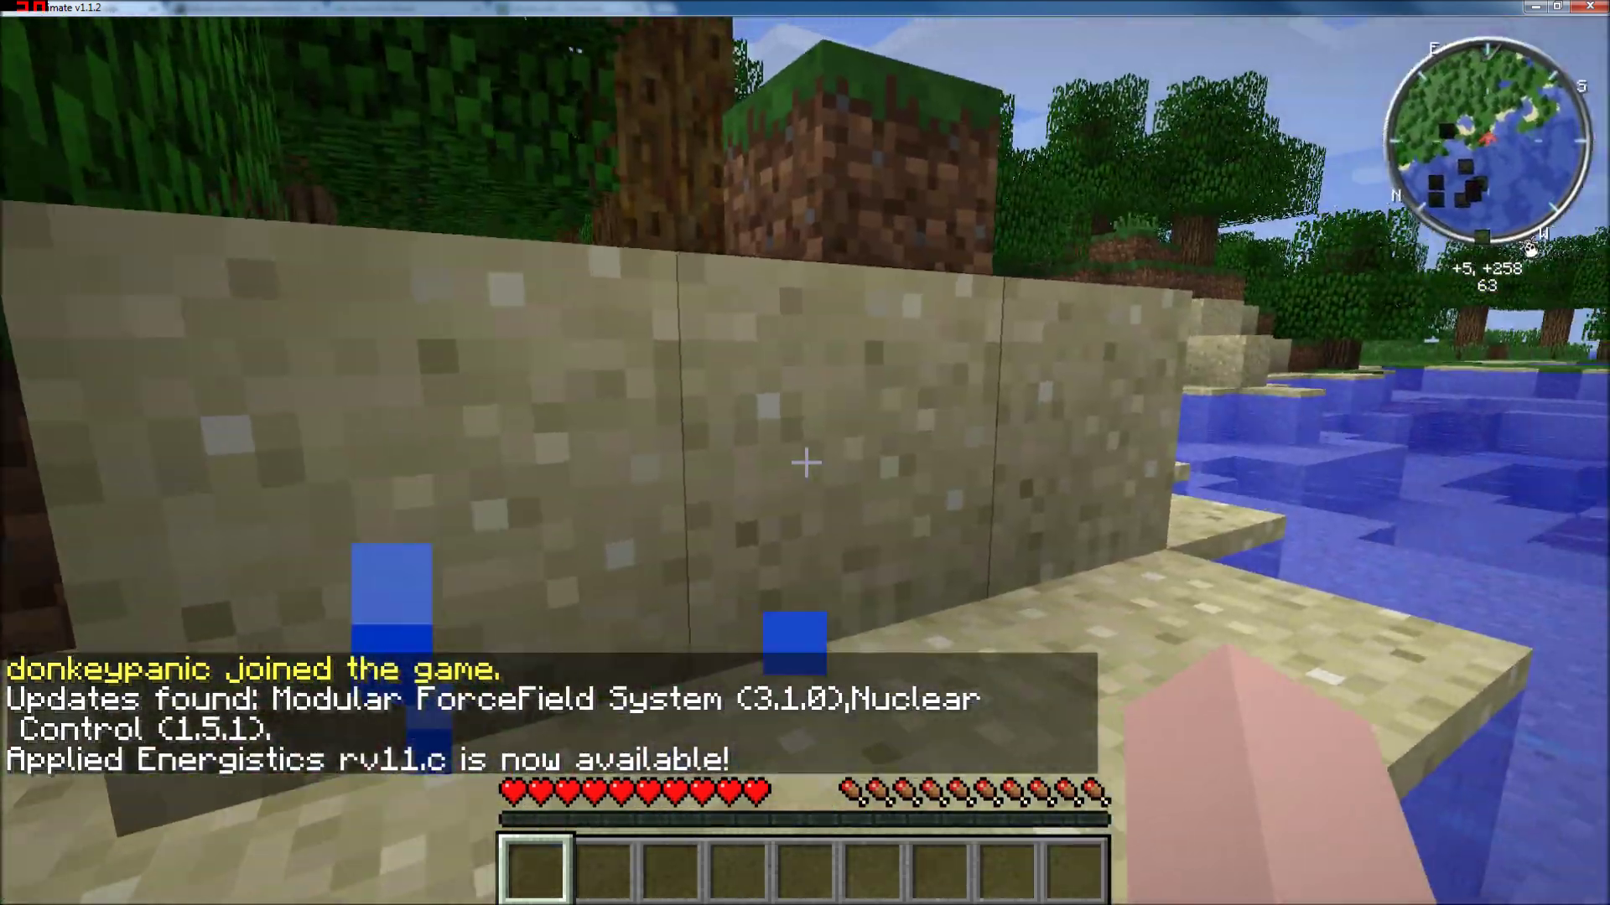
key(space)
key(w)
key(space)
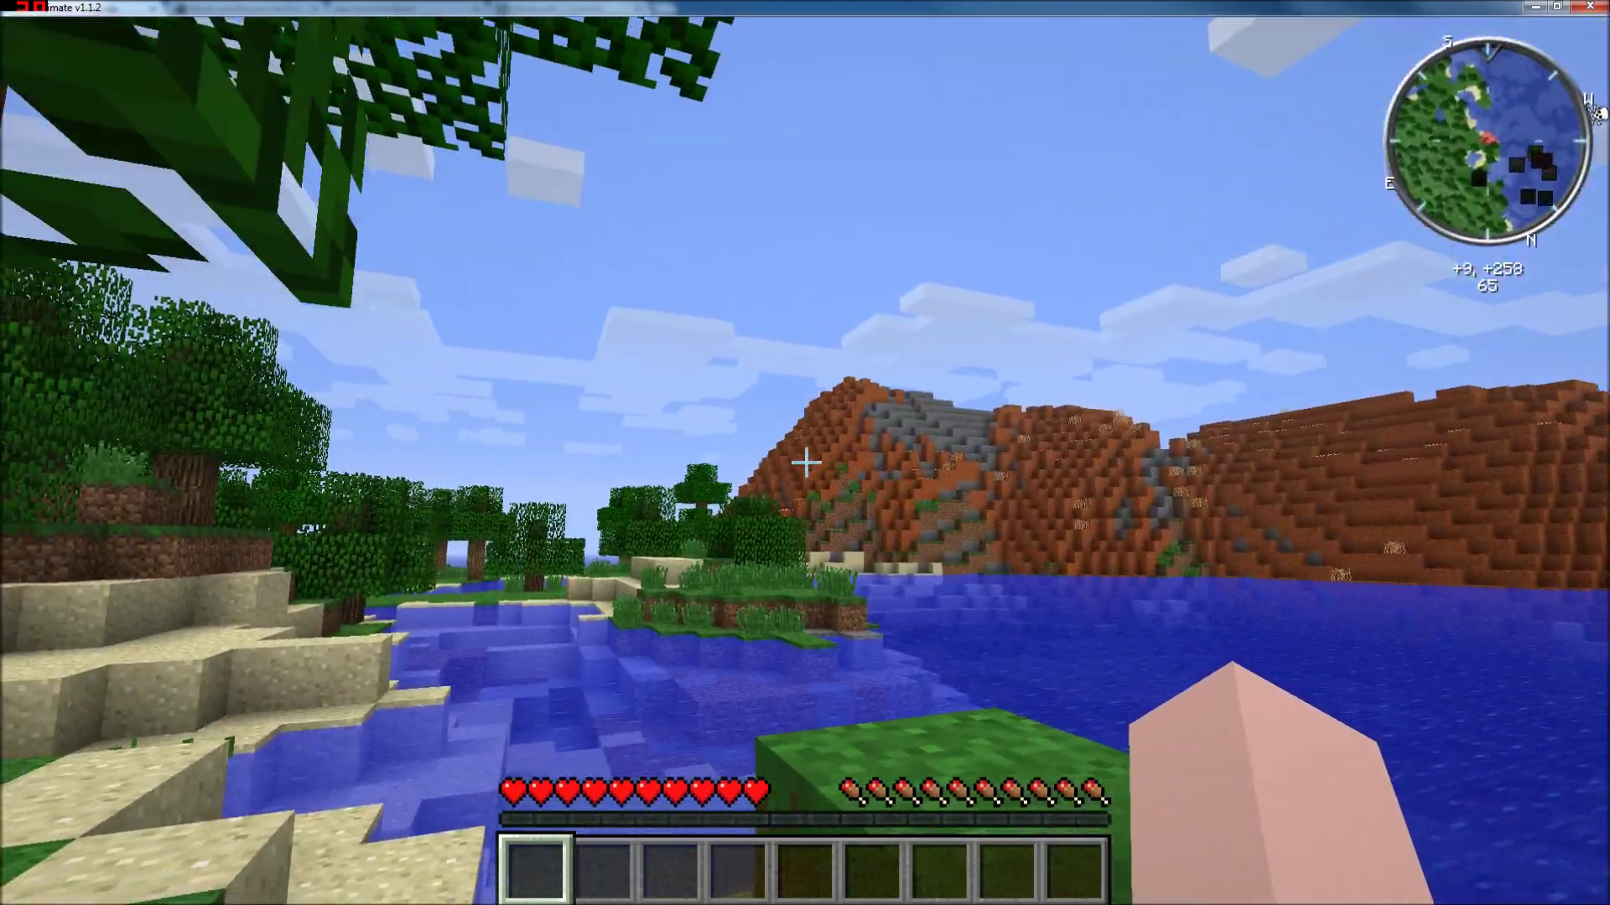
key(Escape)
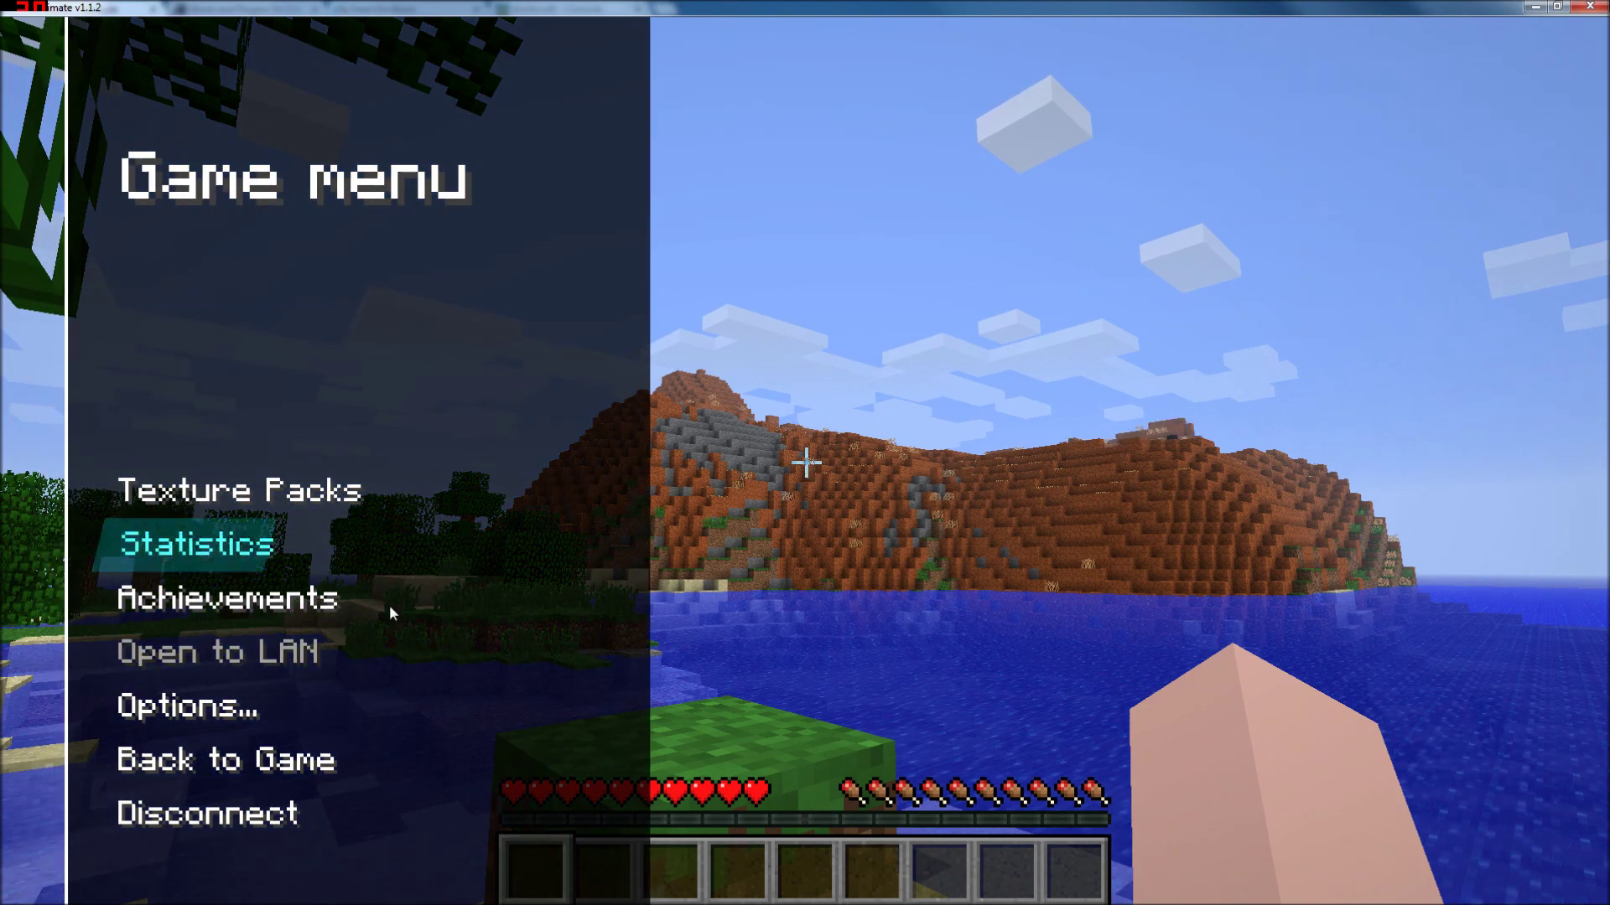
click(218, 811)
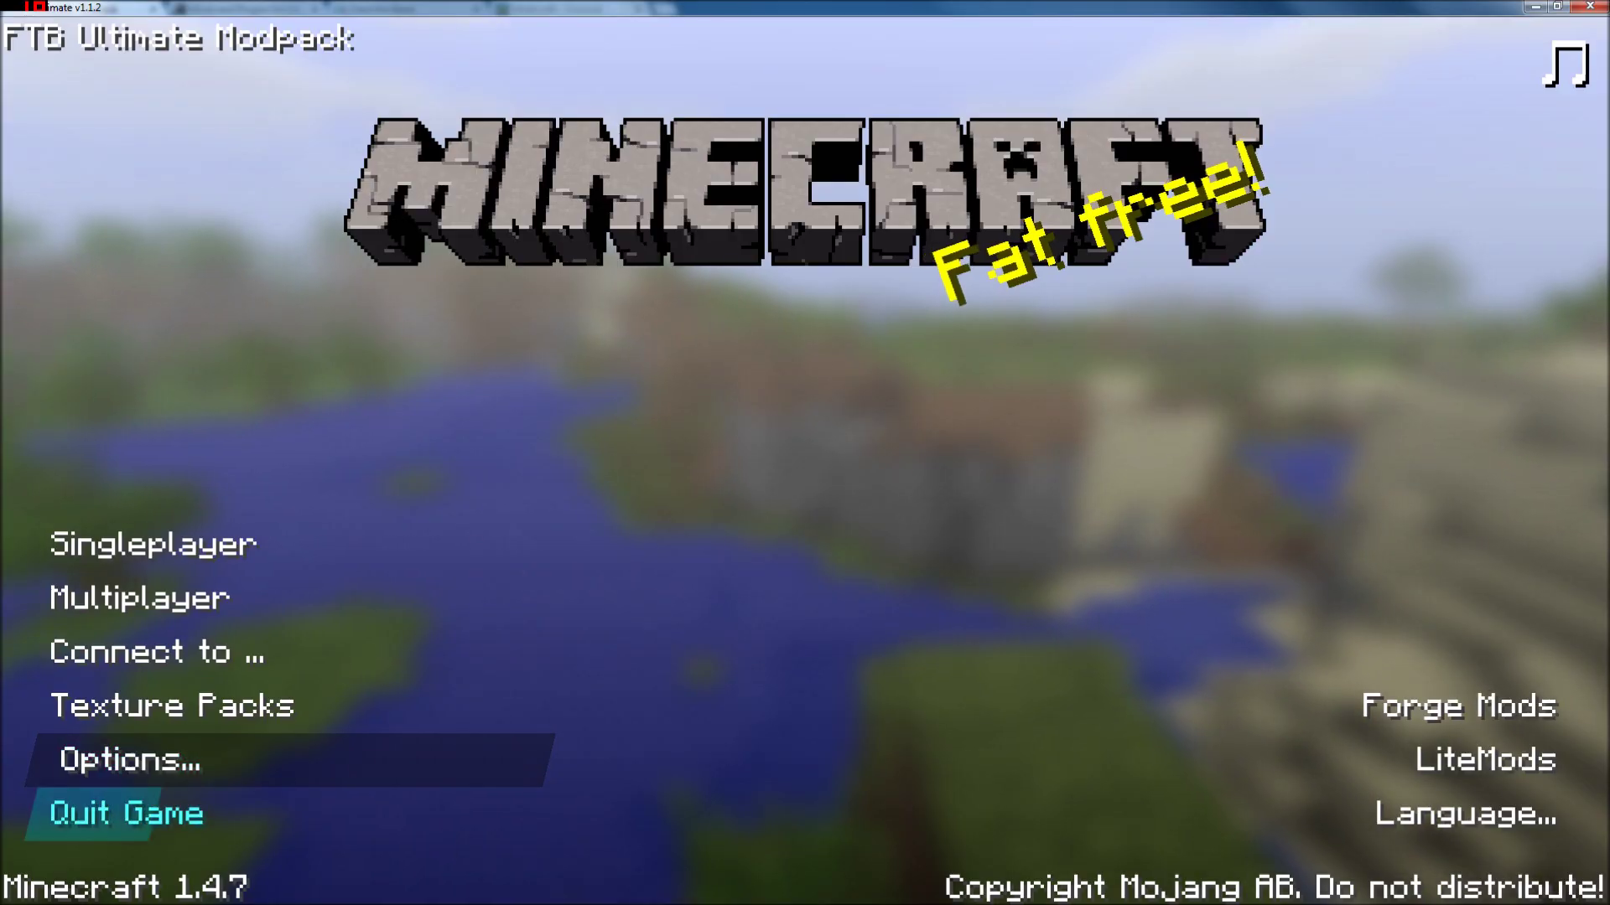
Step: Quit Minecraft and stop A Fake Server on its Multicraft overview page, then return to WinSCP
click(126, 813)
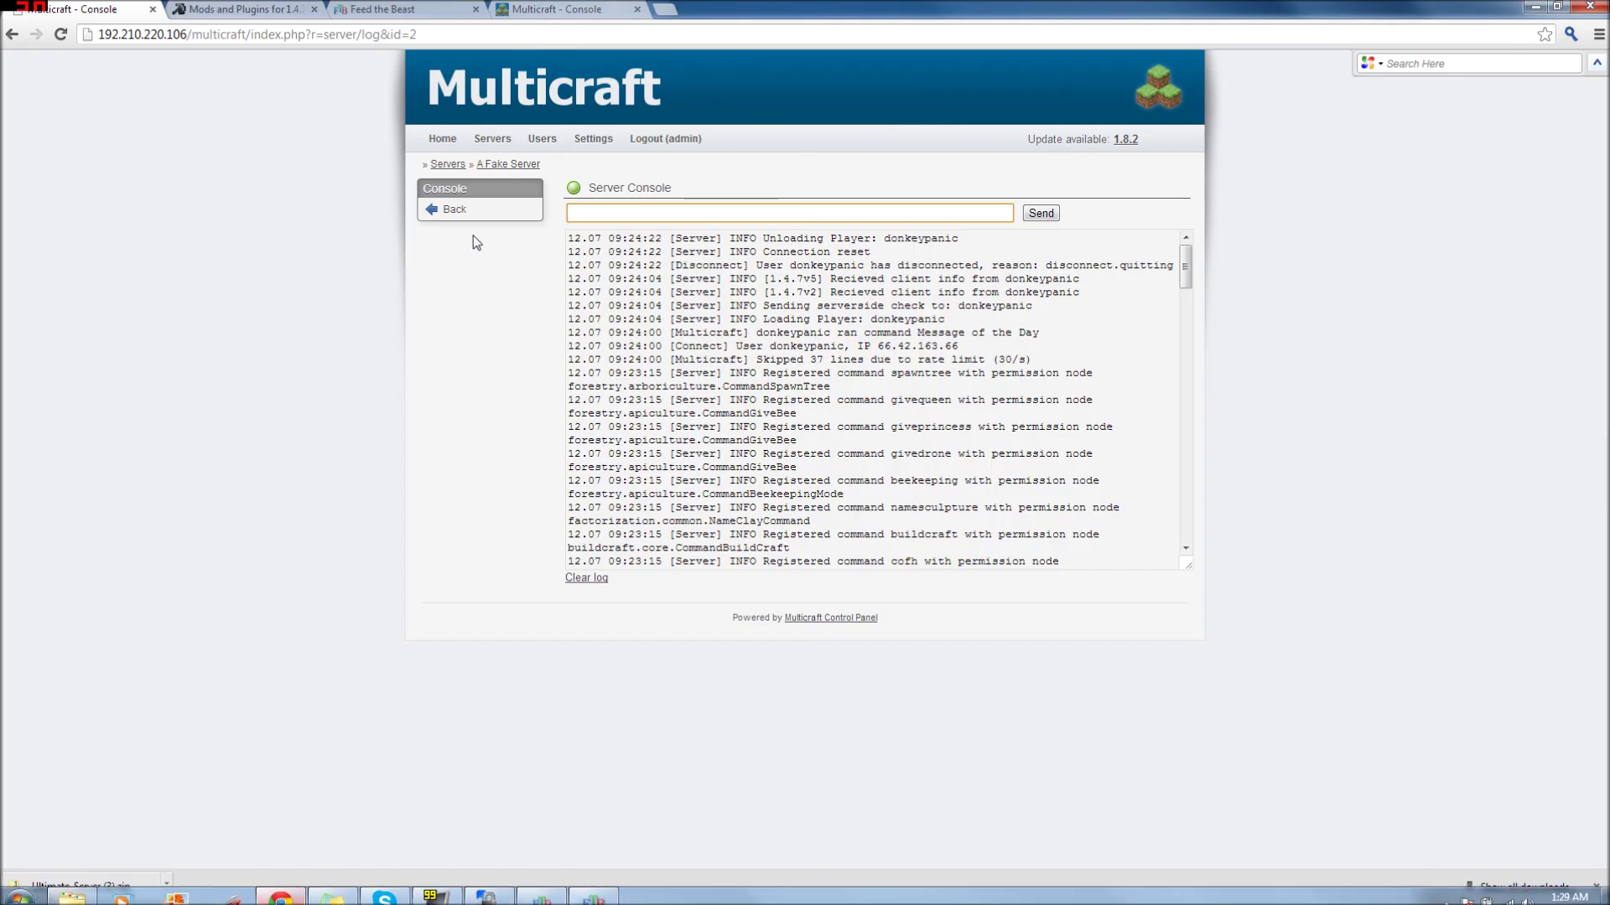
click(468, 219)
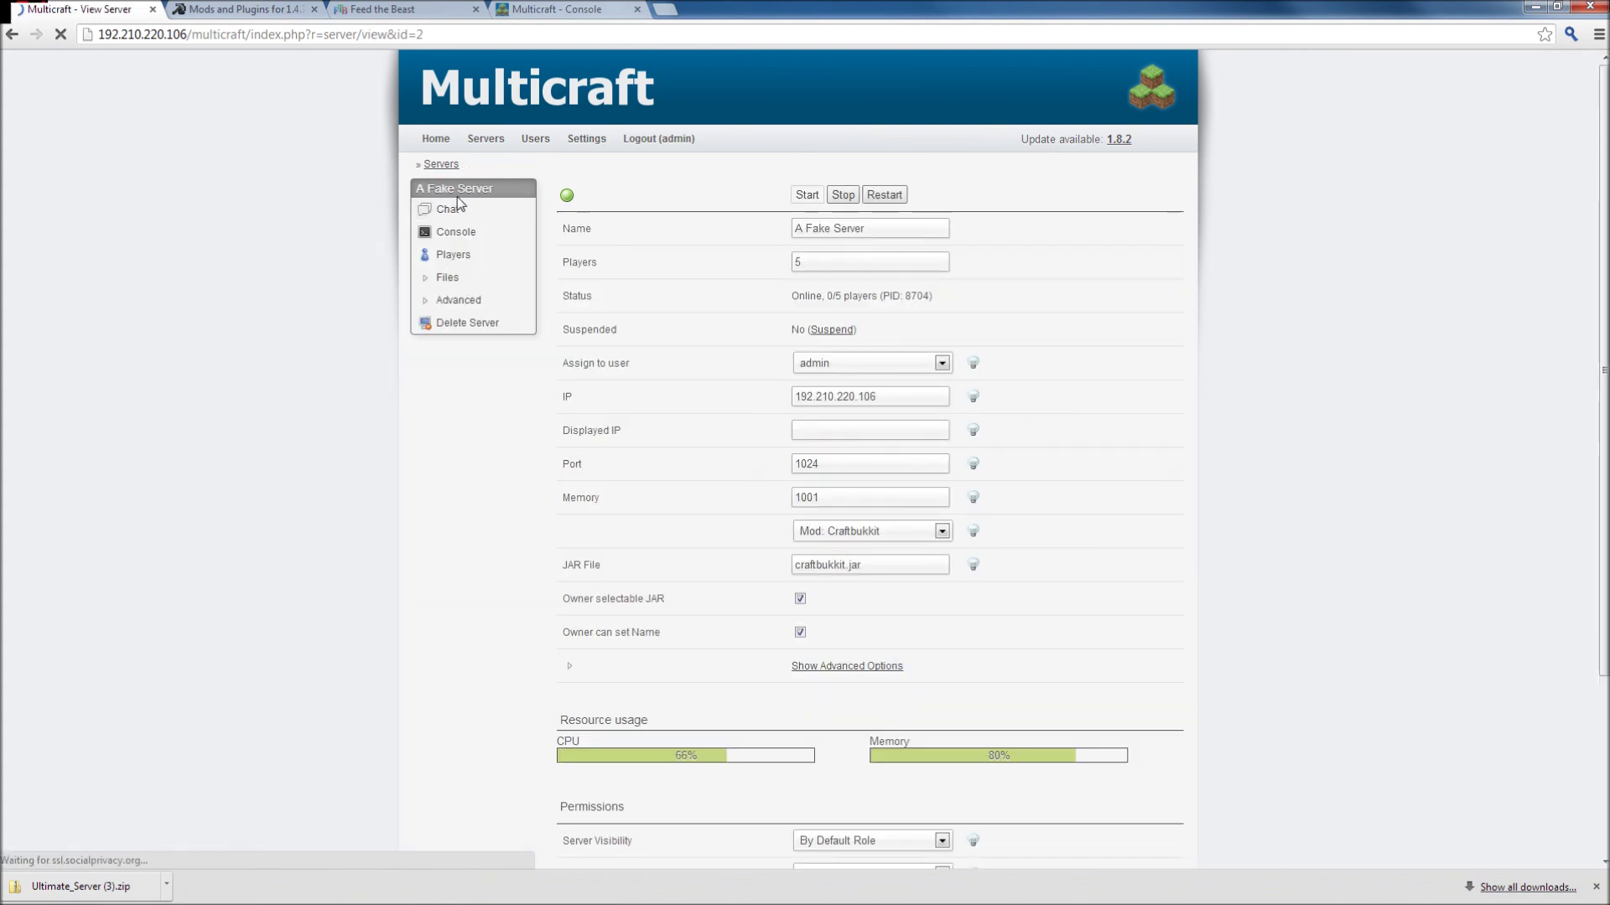
click(845, 196)
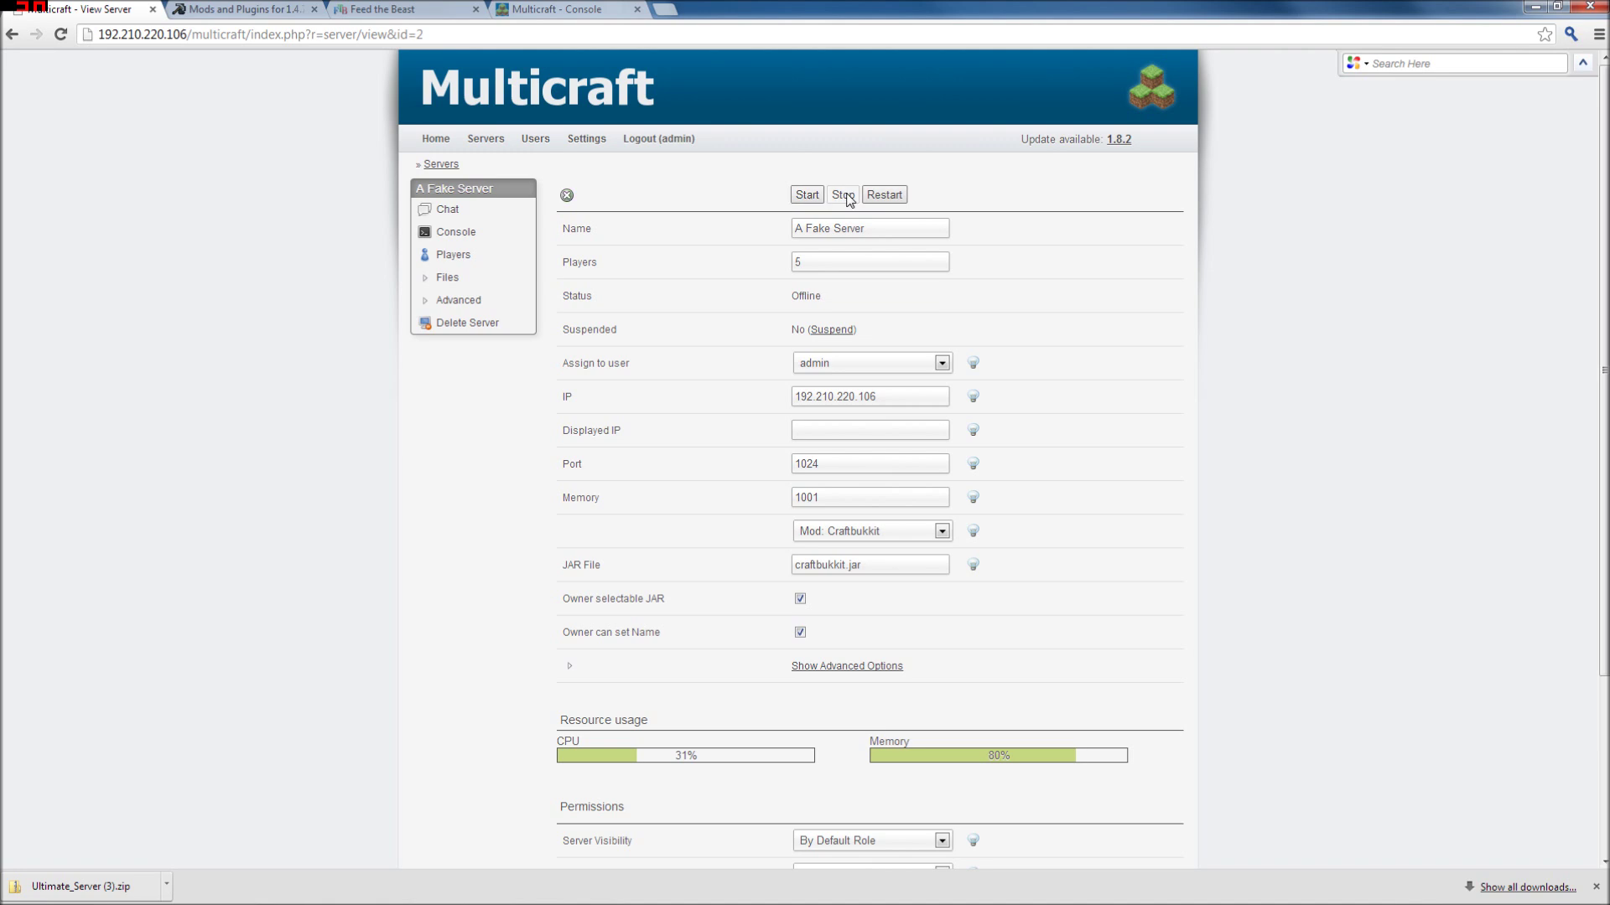
mouse_move(709, 901)
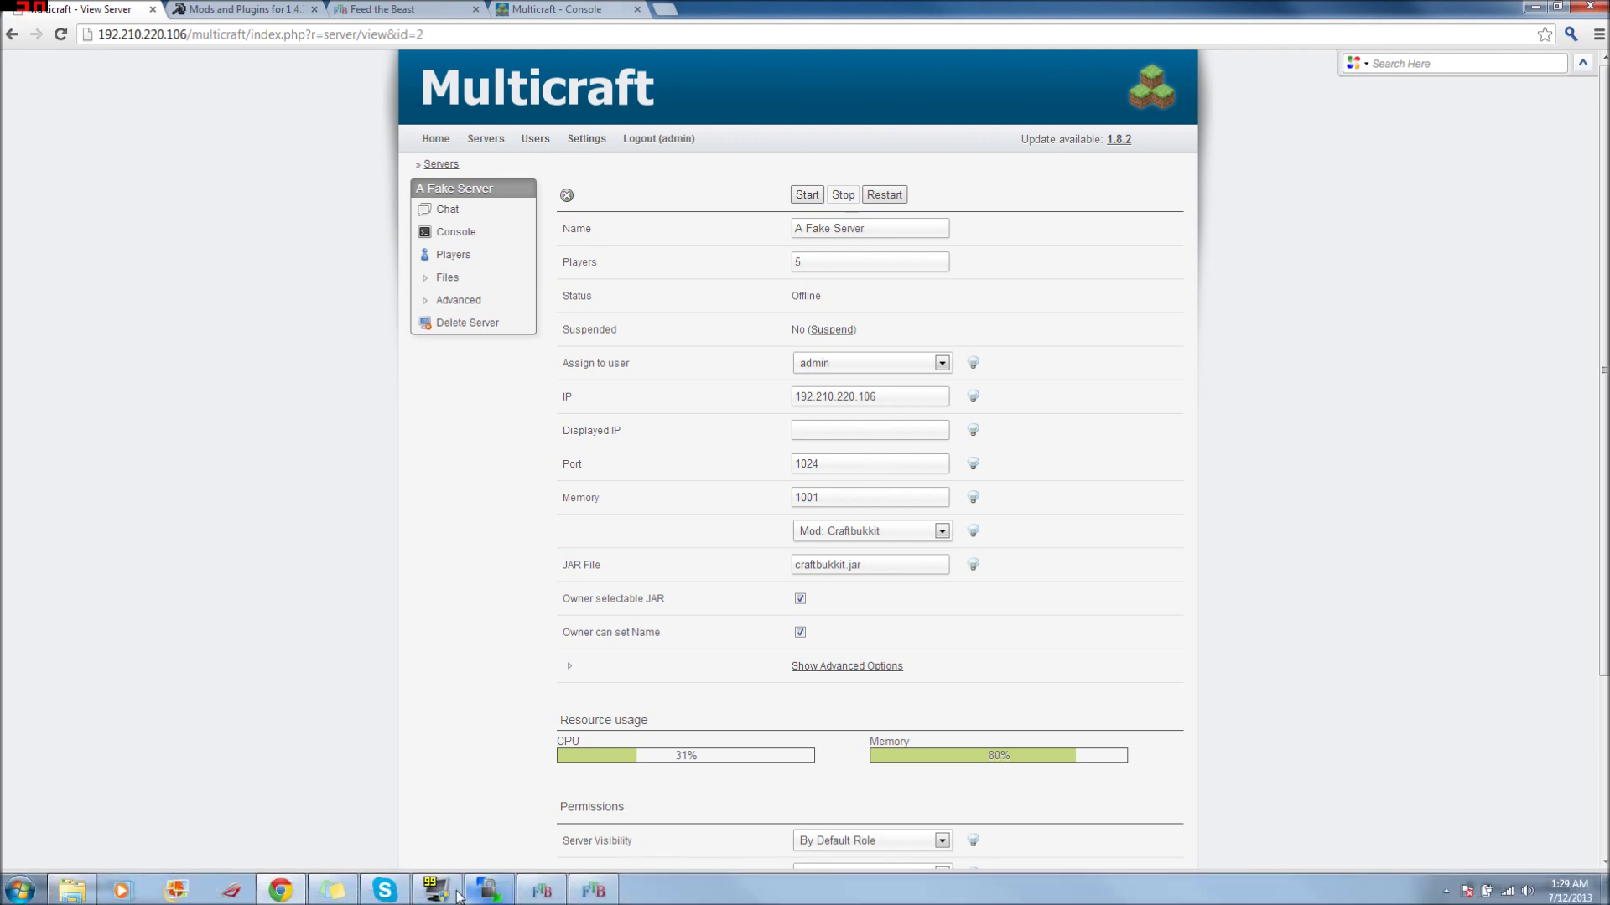
click(507, 894)
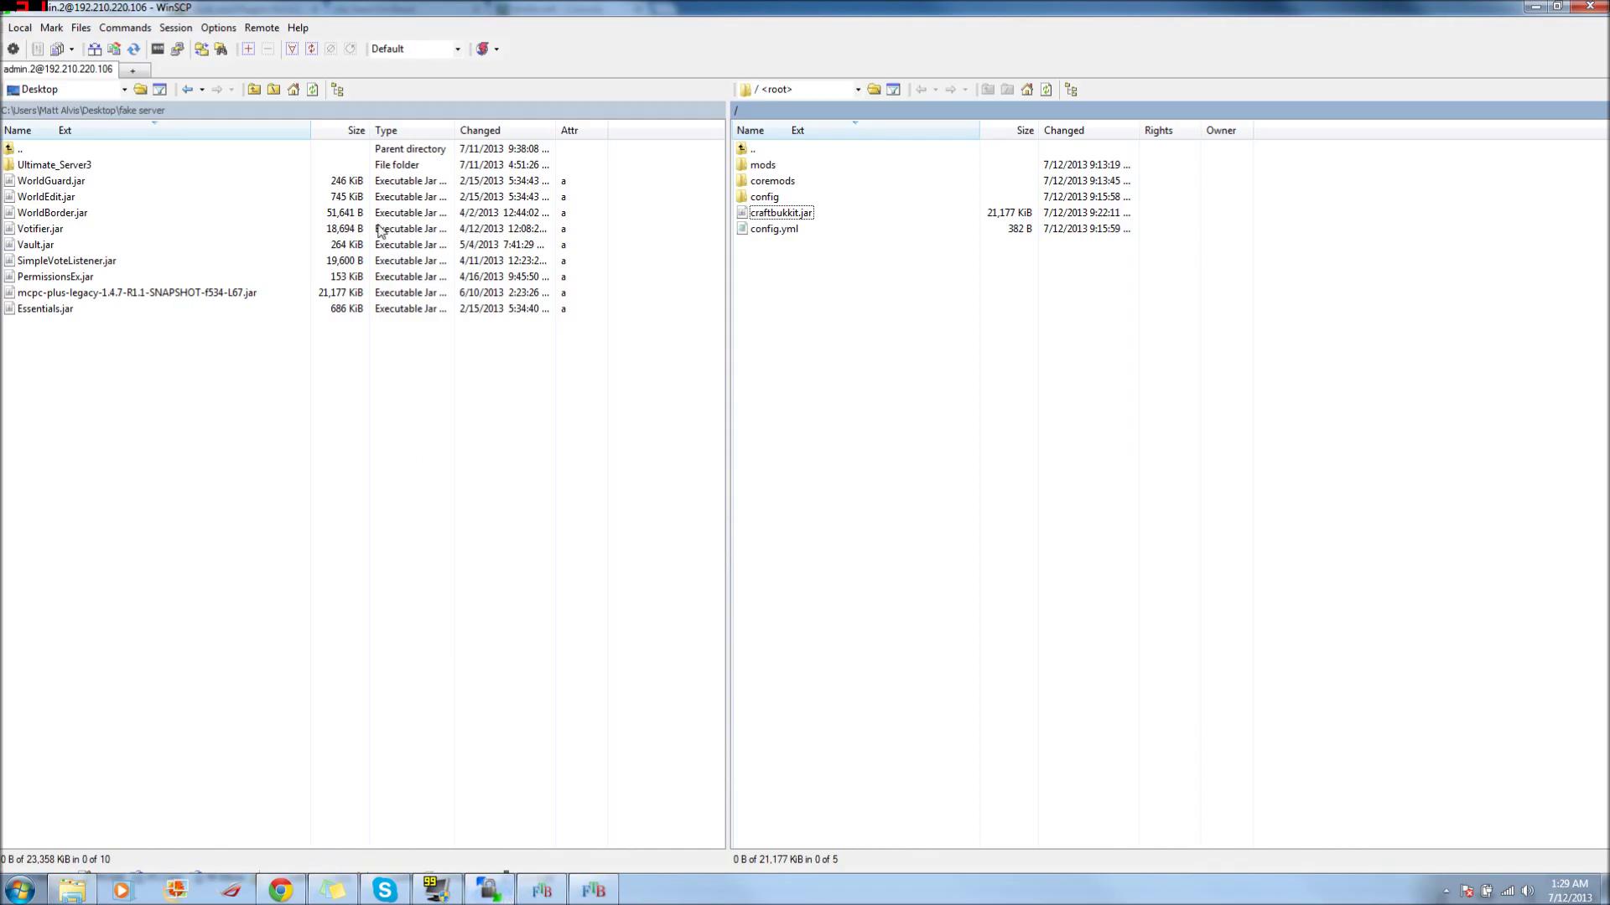
Step: Select the local plugin jars, WorldGuard through Essentials, and try dragging them to the server
click(65, 310)
ctrl+click(58, 276)
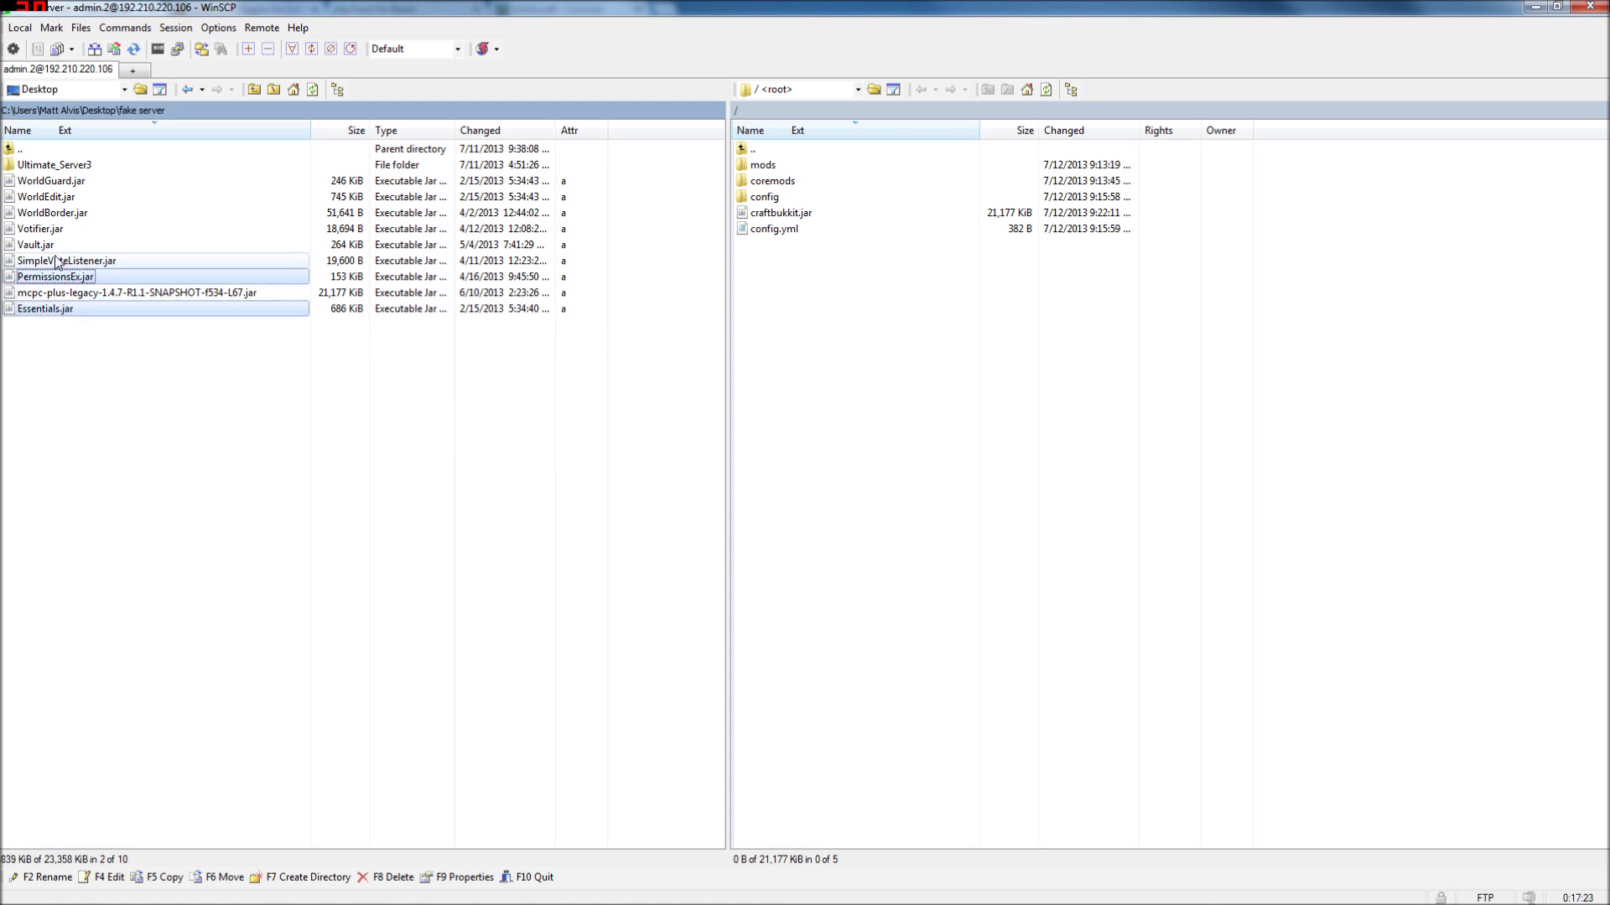
ctrl+click(55, 262)
ctrl+click(49, 245)
ctrl+click(46, 228)
ctrl+click(44, 213)
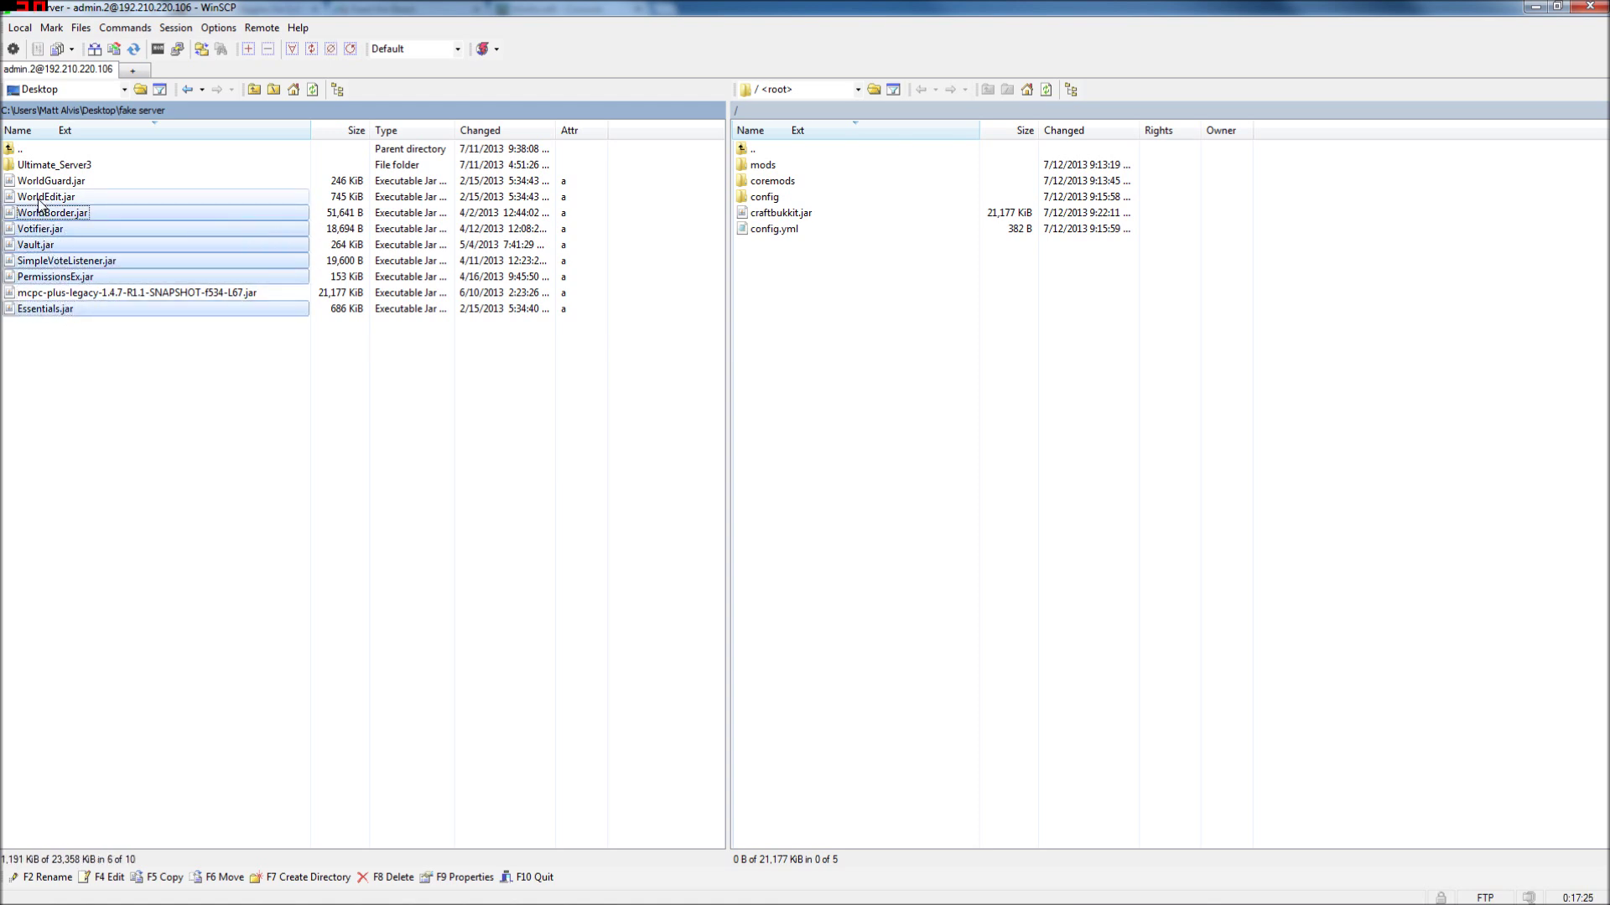
ctrl+click(41, 197)
ctrl+click(38, 183)
drag(48, 204, 861, 331)
drag(812, 277, 75, 294)
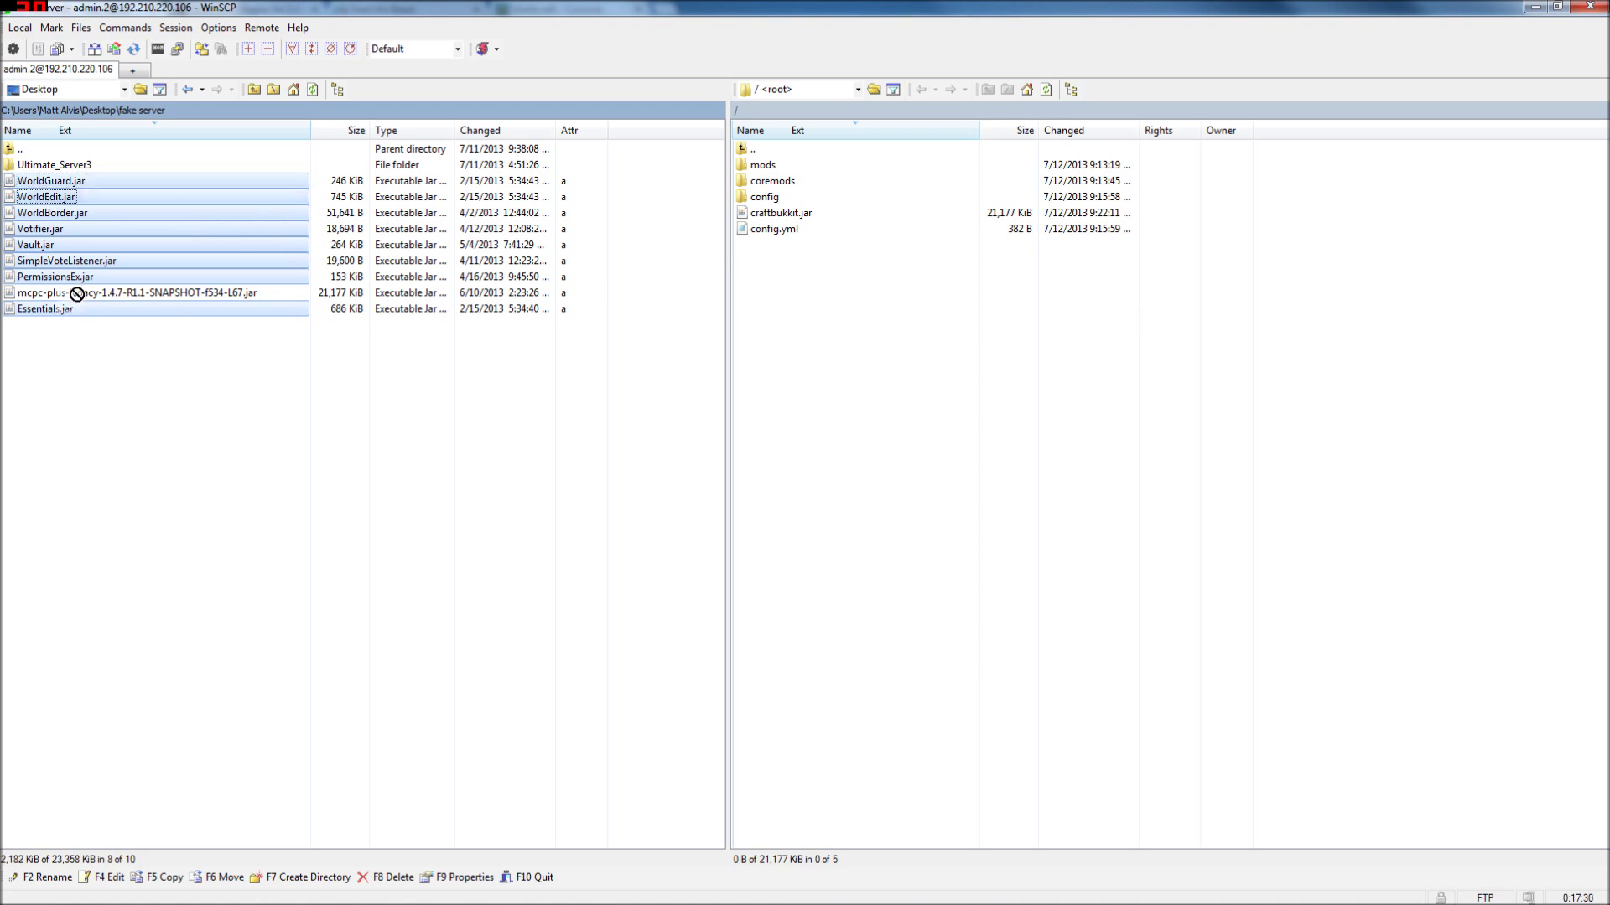
Step: Refresh the remote listing and open the server's plugins folder
click(1046, 91)
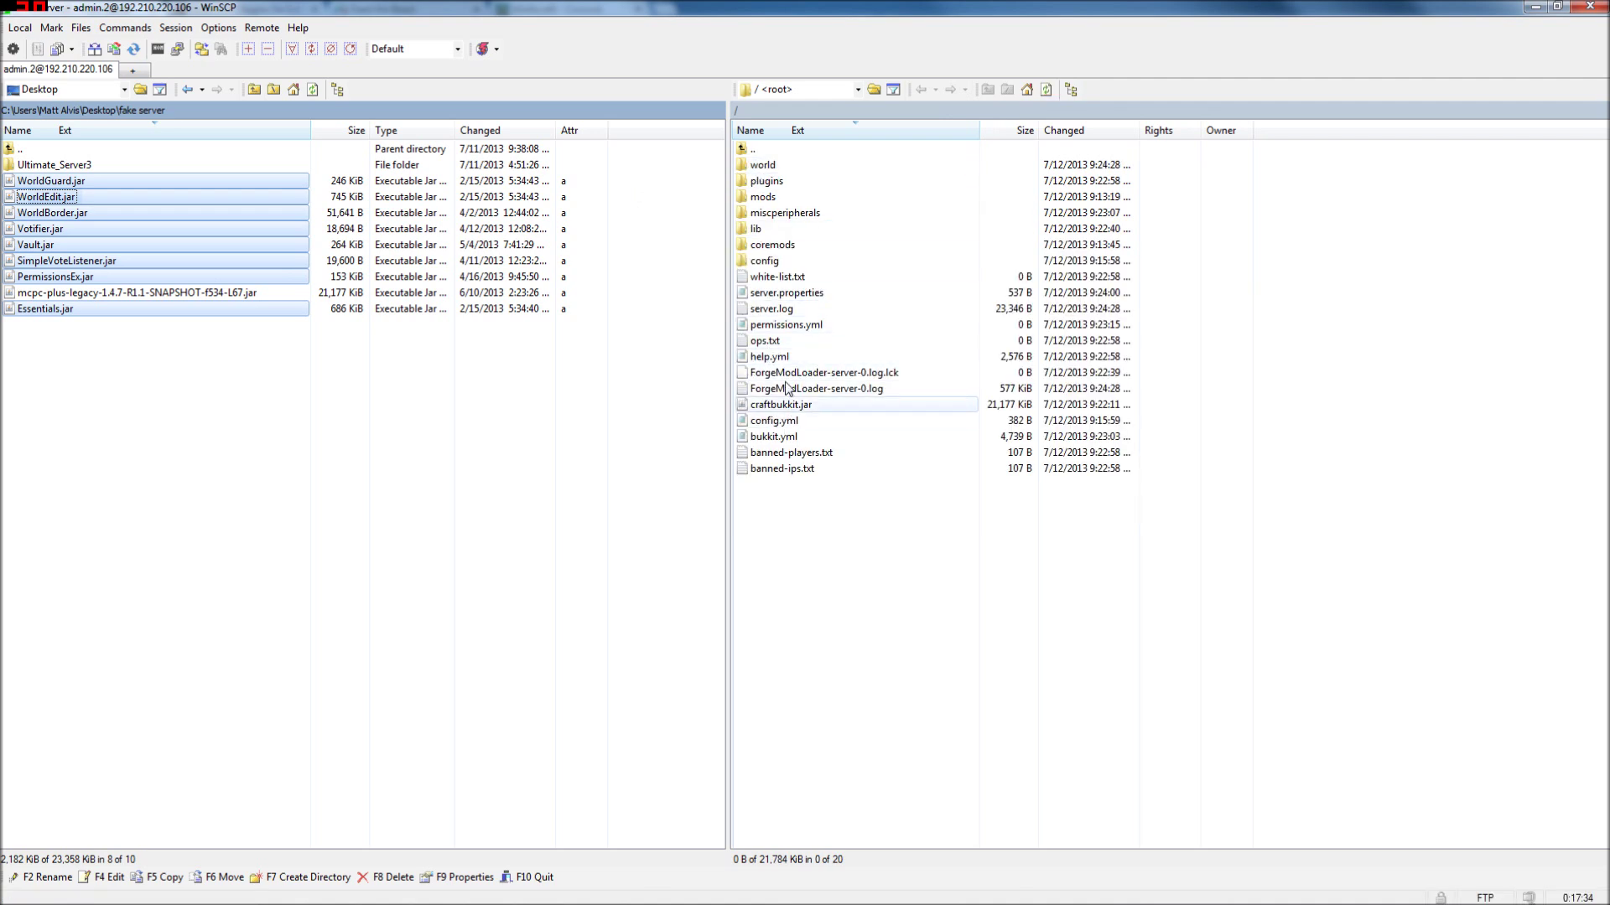
click(798, 183)
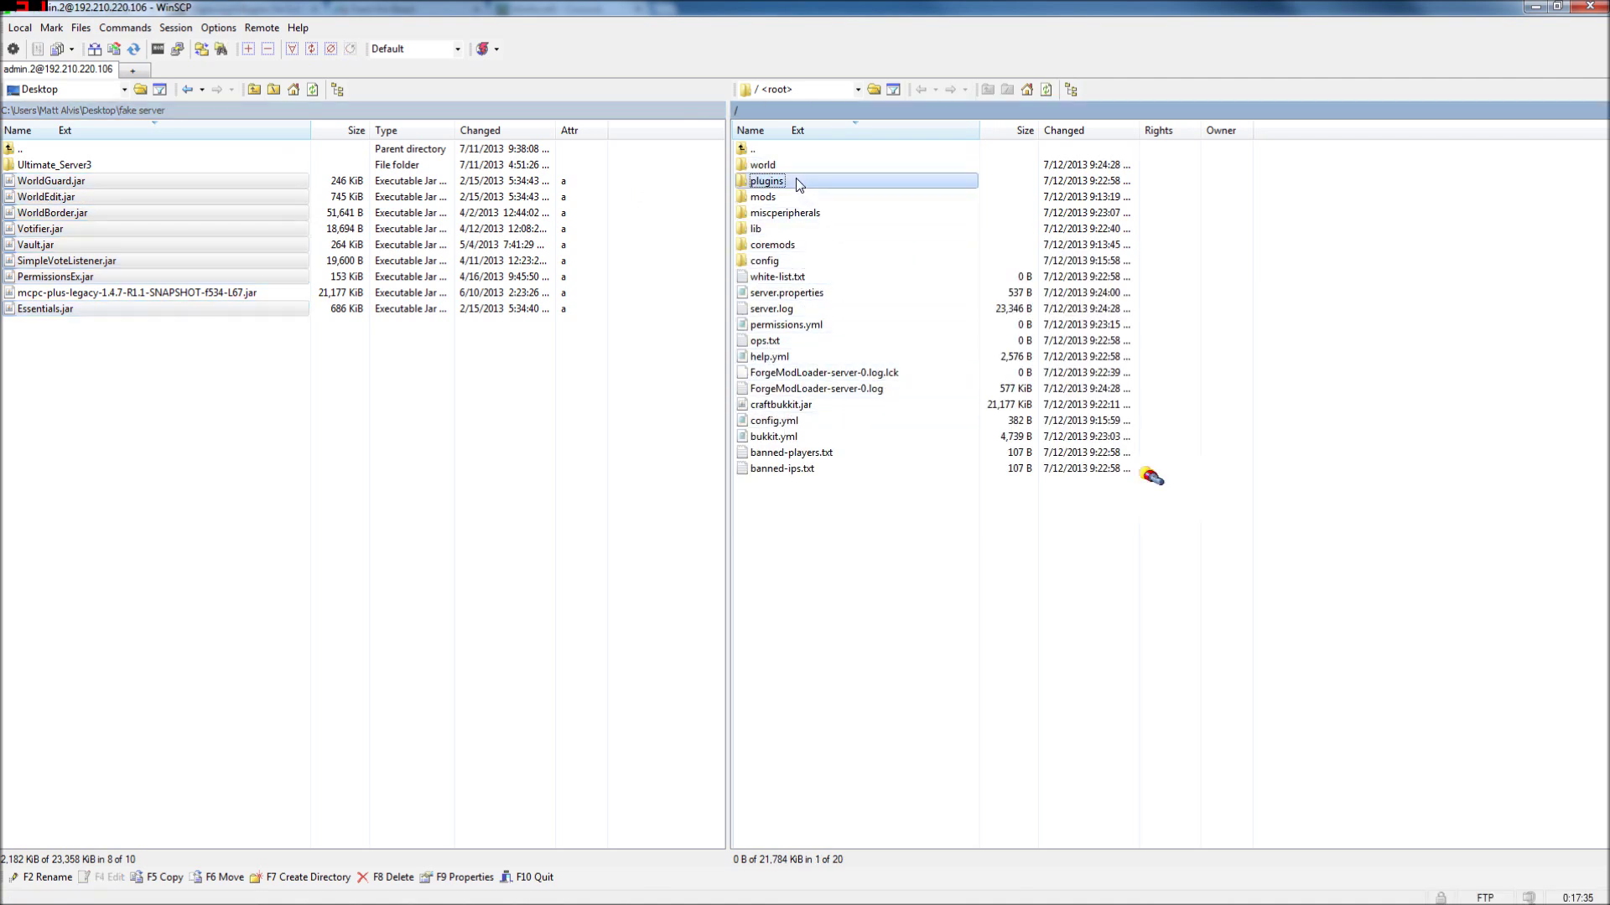
double_click(798, 183)
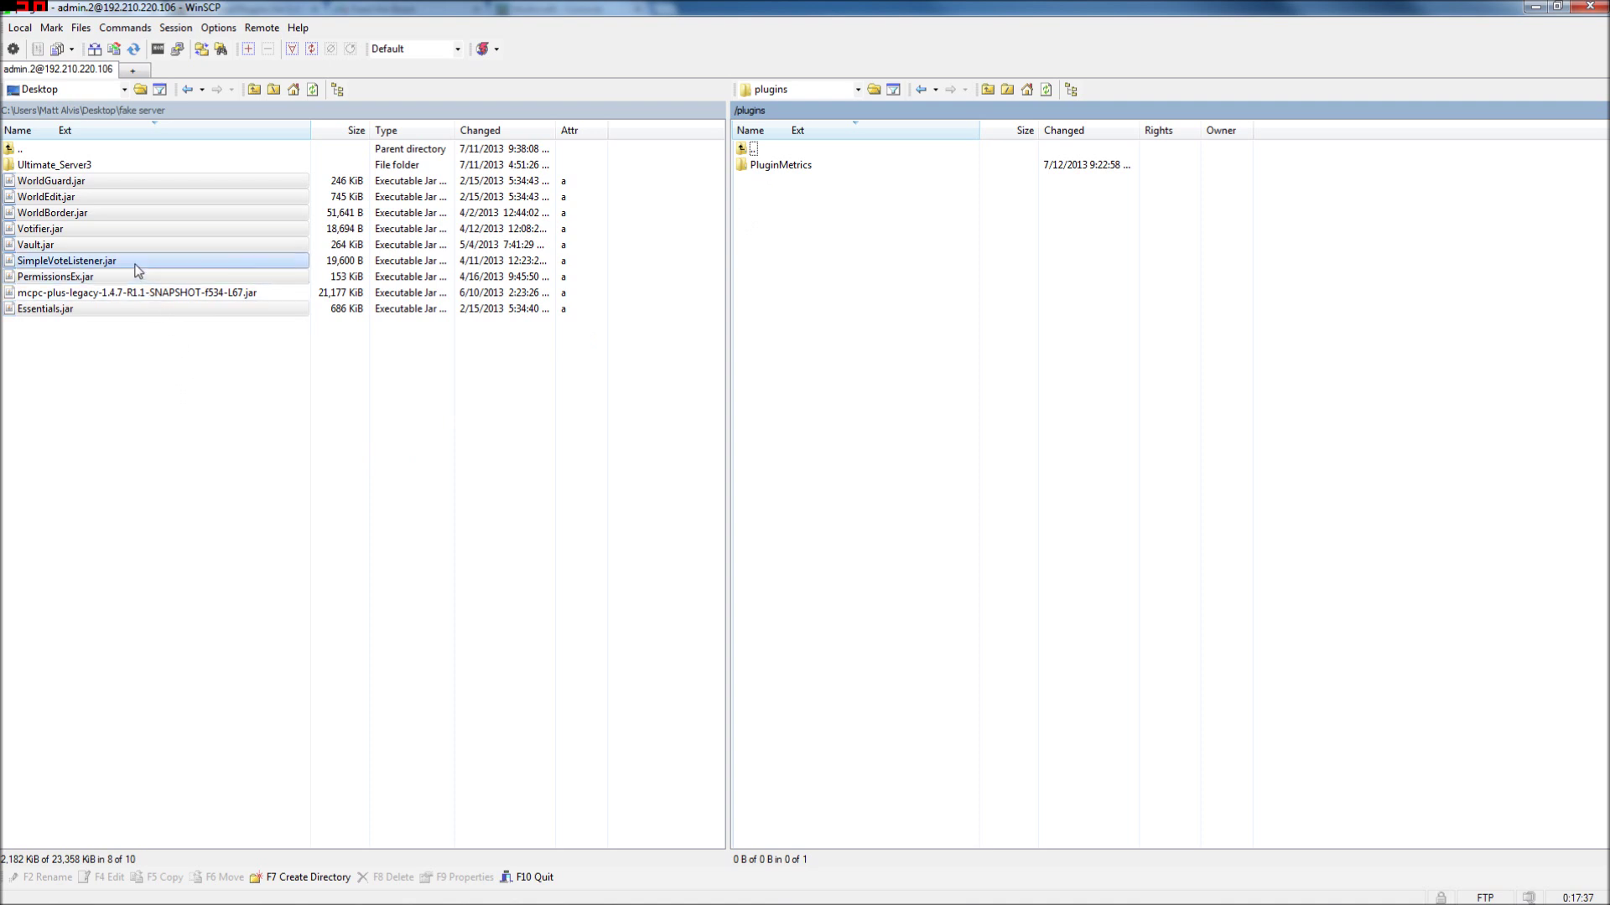
Step: Copy the eight plugin jars, excluding the mcpc-plus-legacy jar, into the remote plugins folder
click(144, 308)
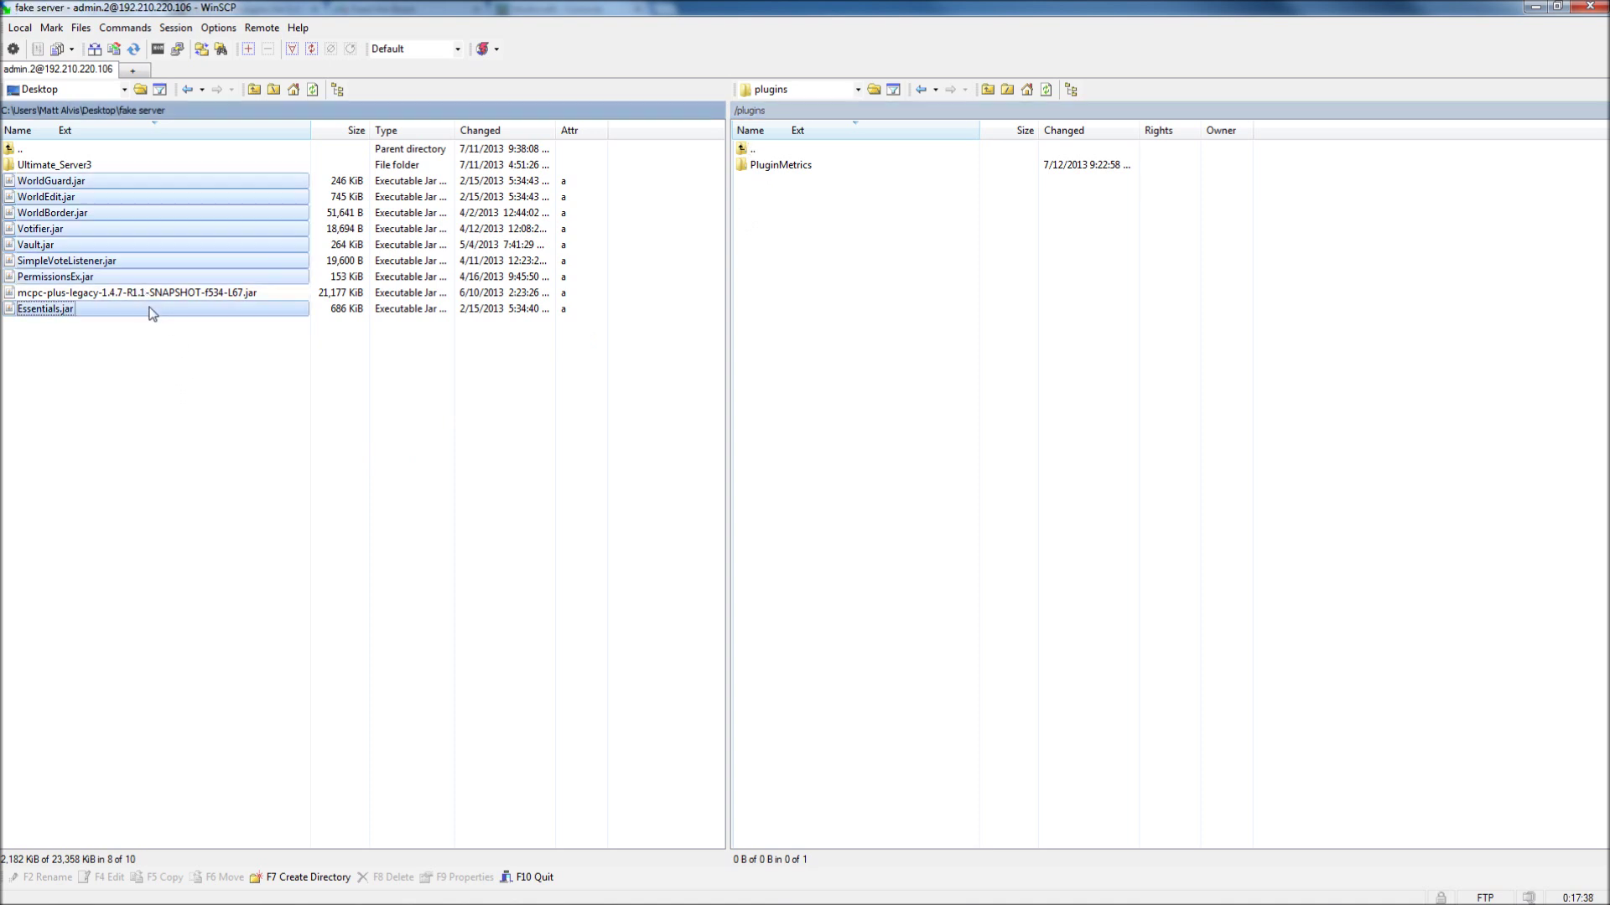
shift+click(120, 293)
shift+click(93, 248)
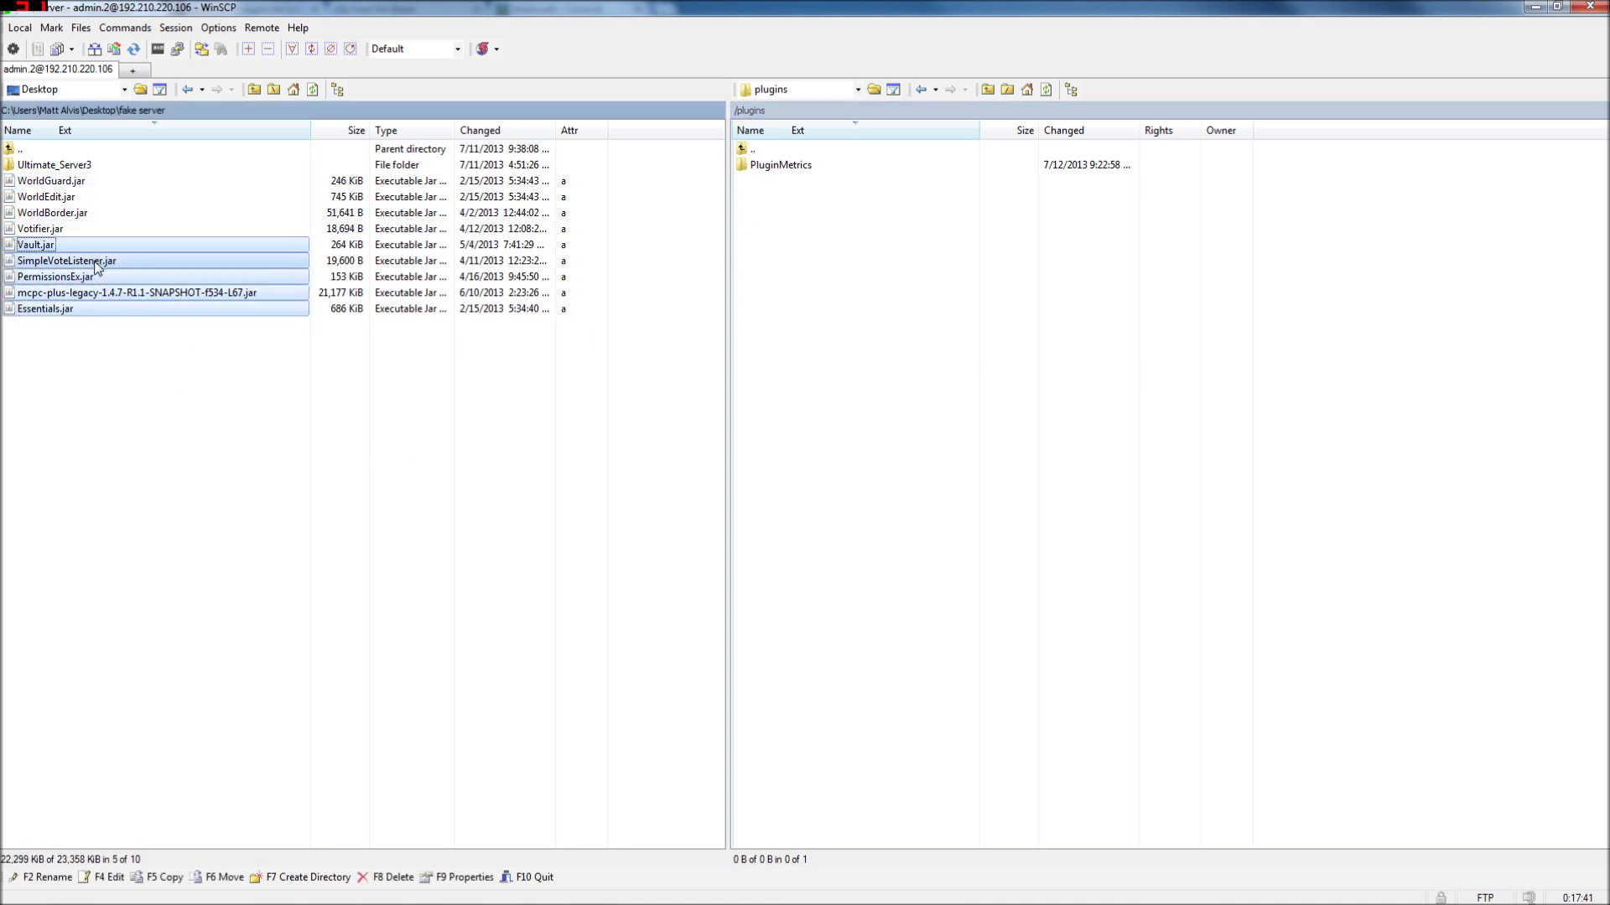
shift+click(63, 181)
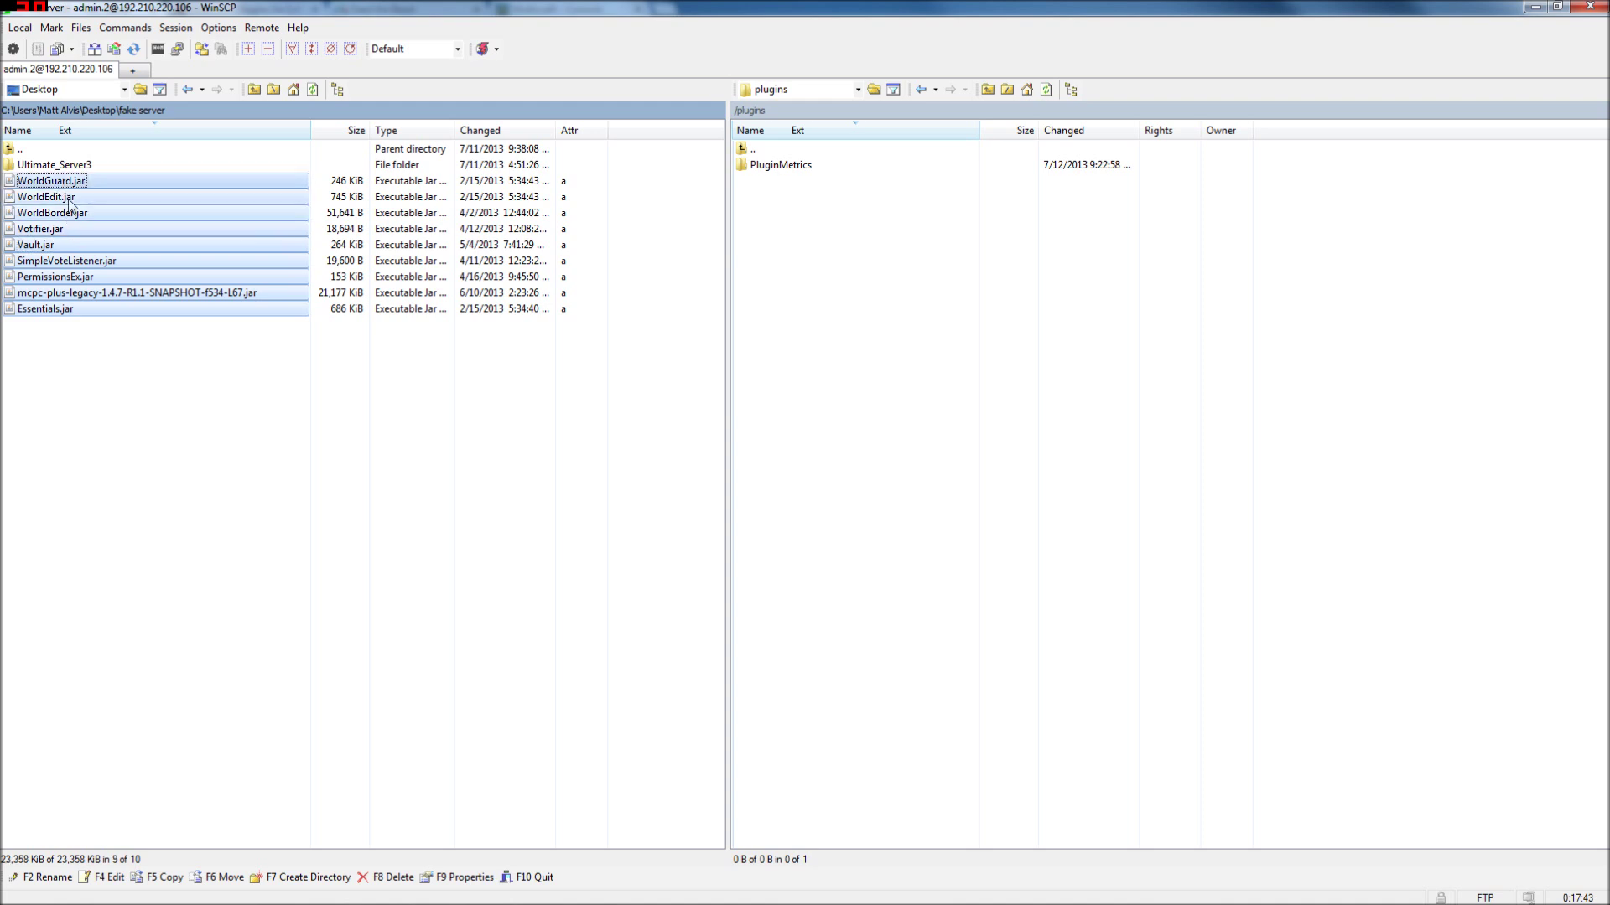
ctrl+click(81, 298)
drag(37, 245, 861, 305)
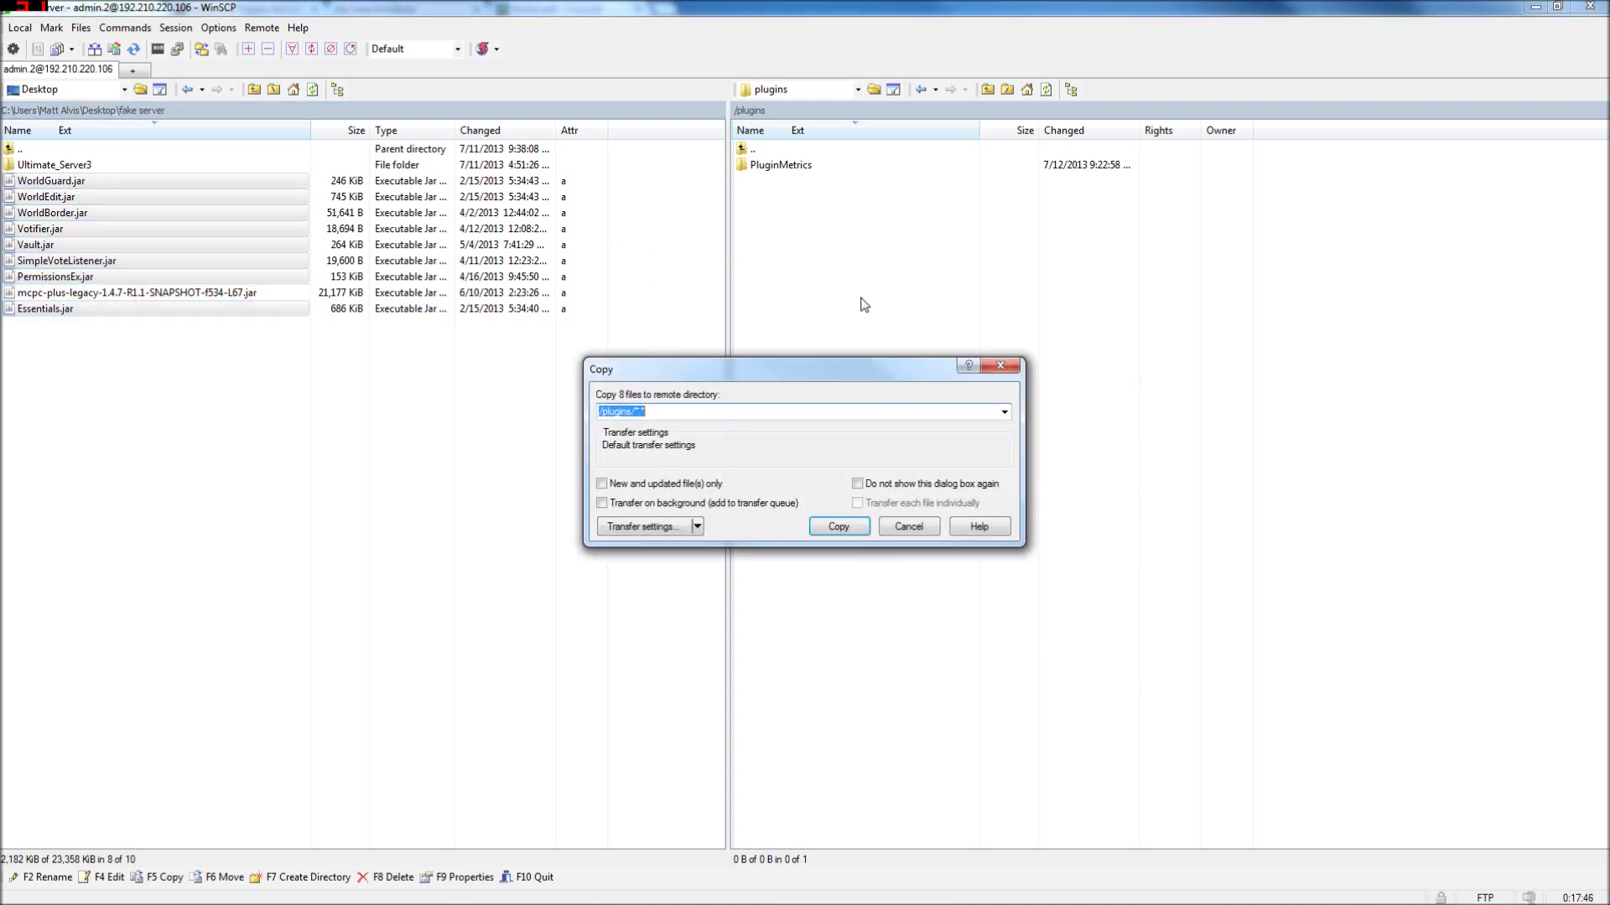
click(826, 537)
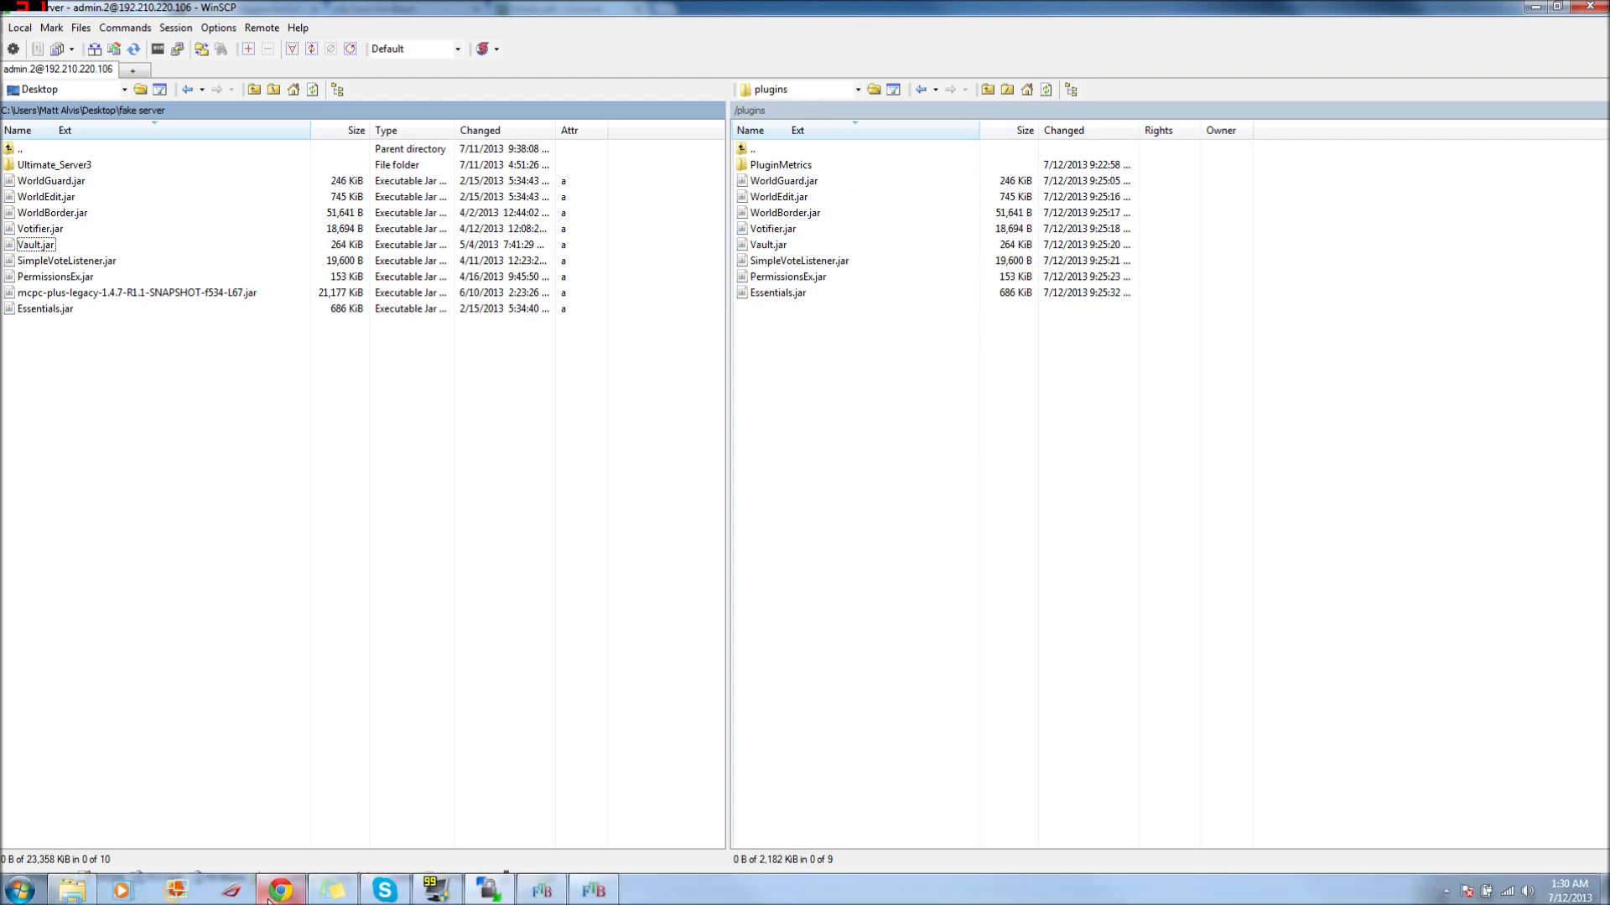
click(268, 900)
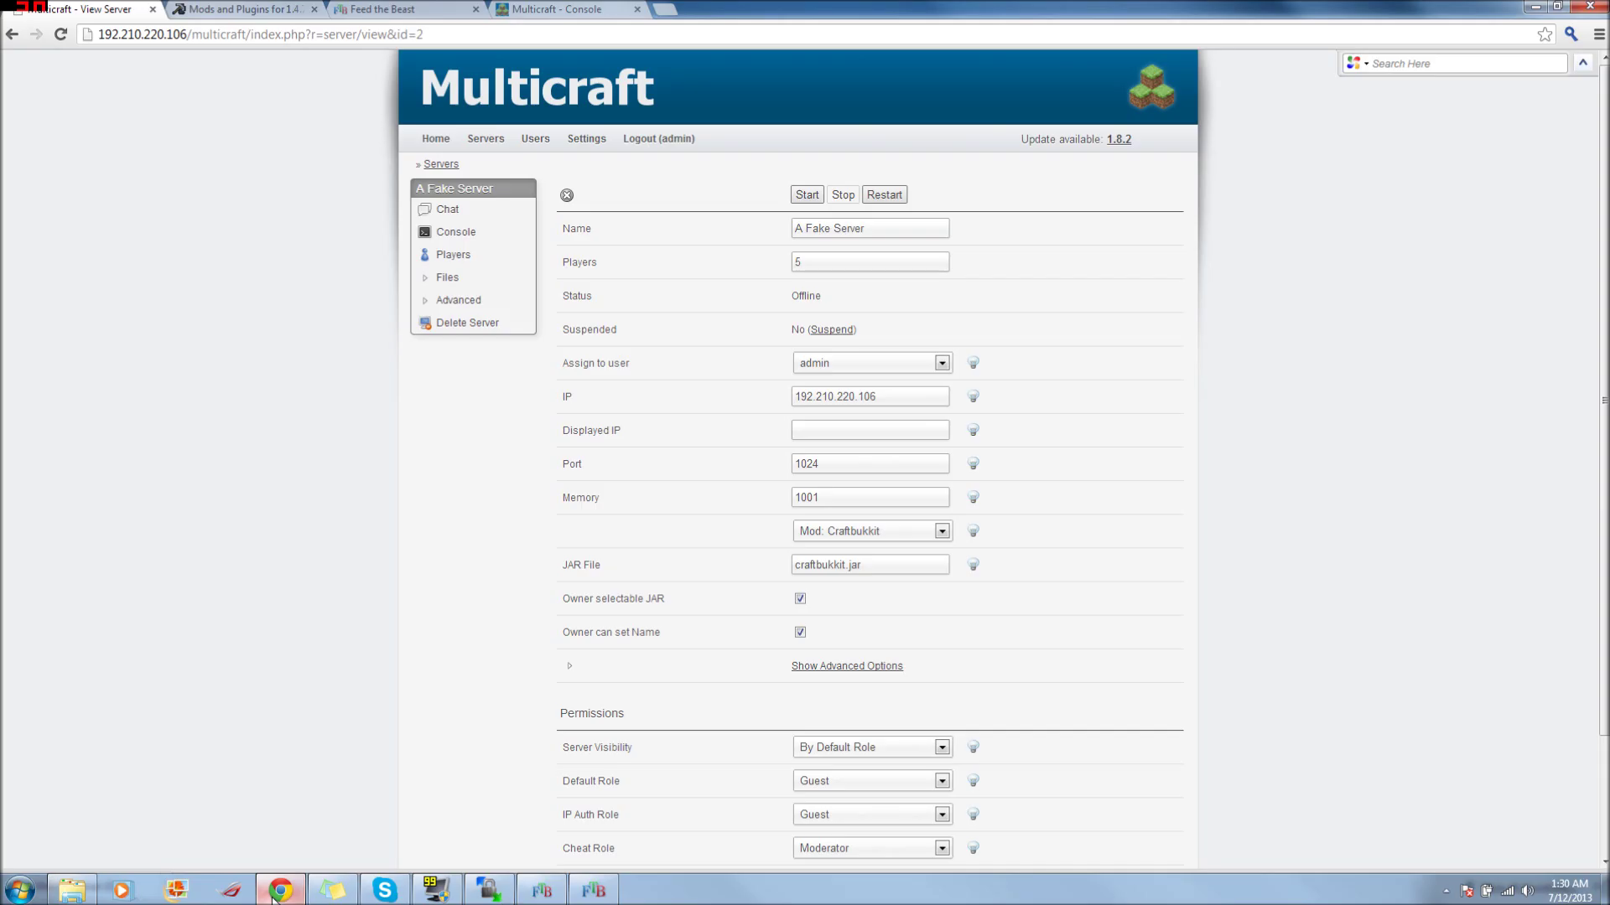
Step: Start A Fake Server and watch the console load Essentials, WorldGuard, PermissionsEx and Vault
click(799, 196)
click(456, 231)
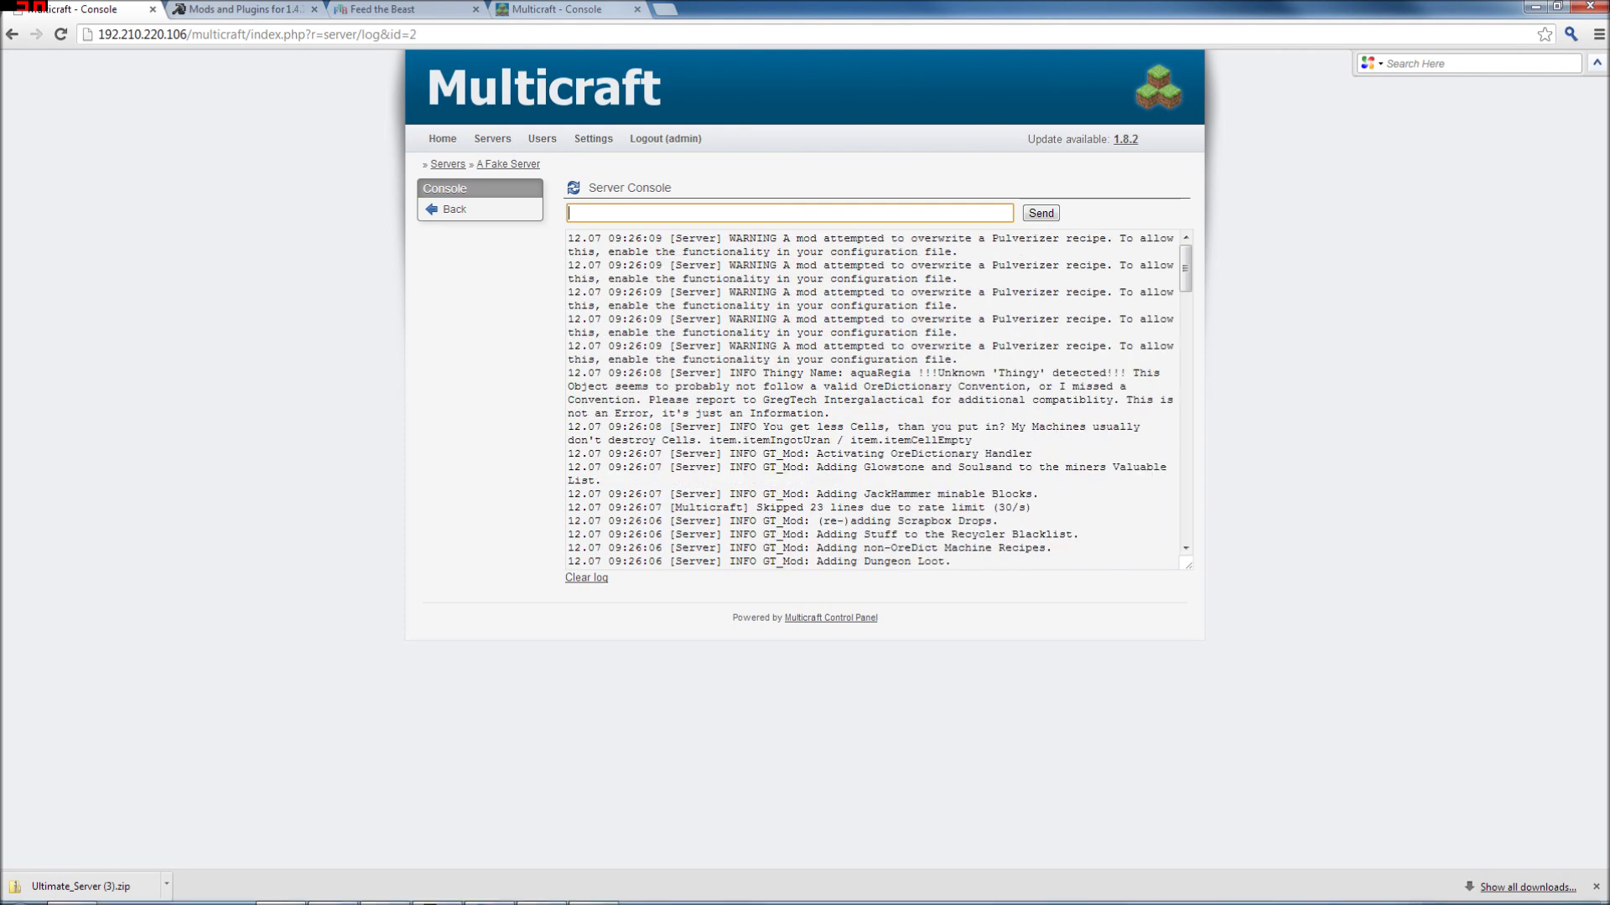
click(614, 886)
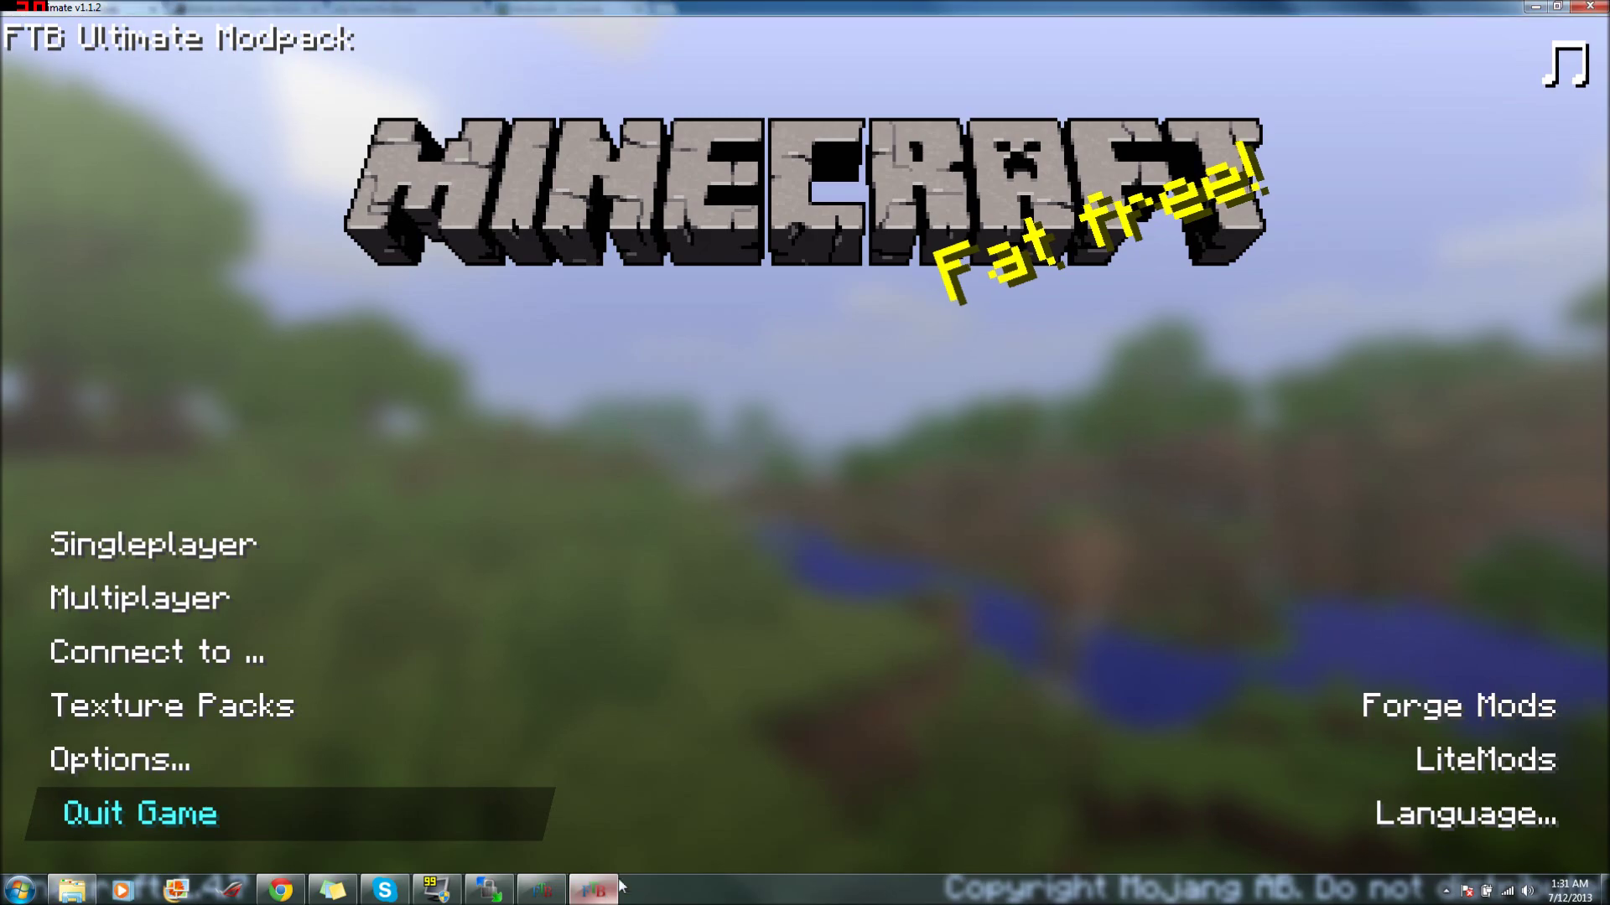
Step: Join A Fake Server! :D from the Multiplayer server list
click(235, 597)
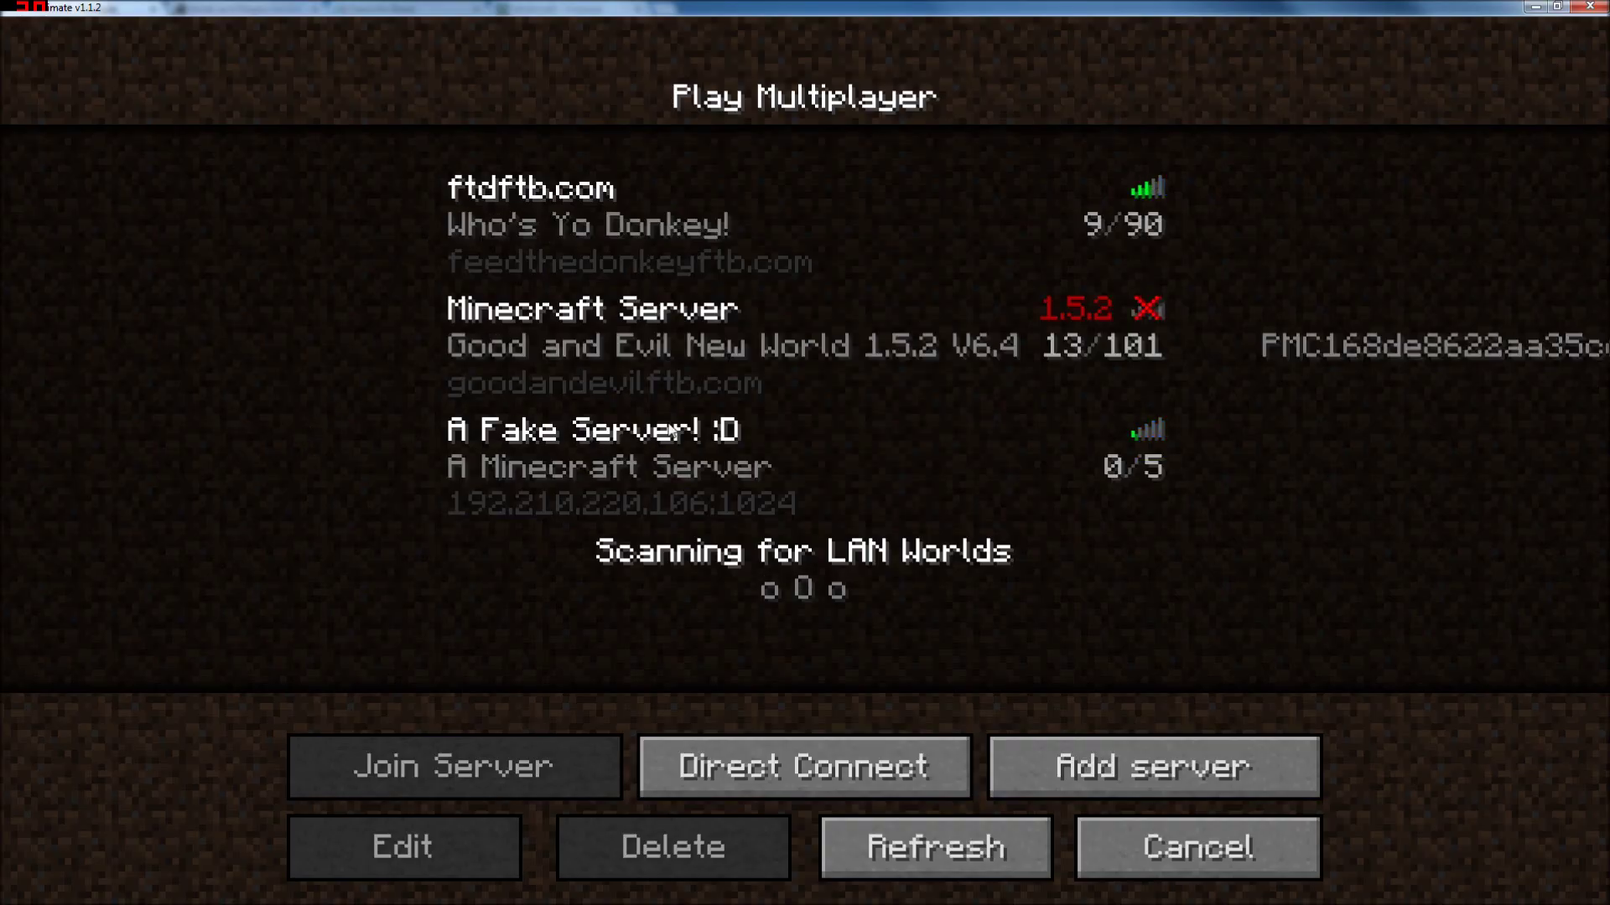
click(592, 446)
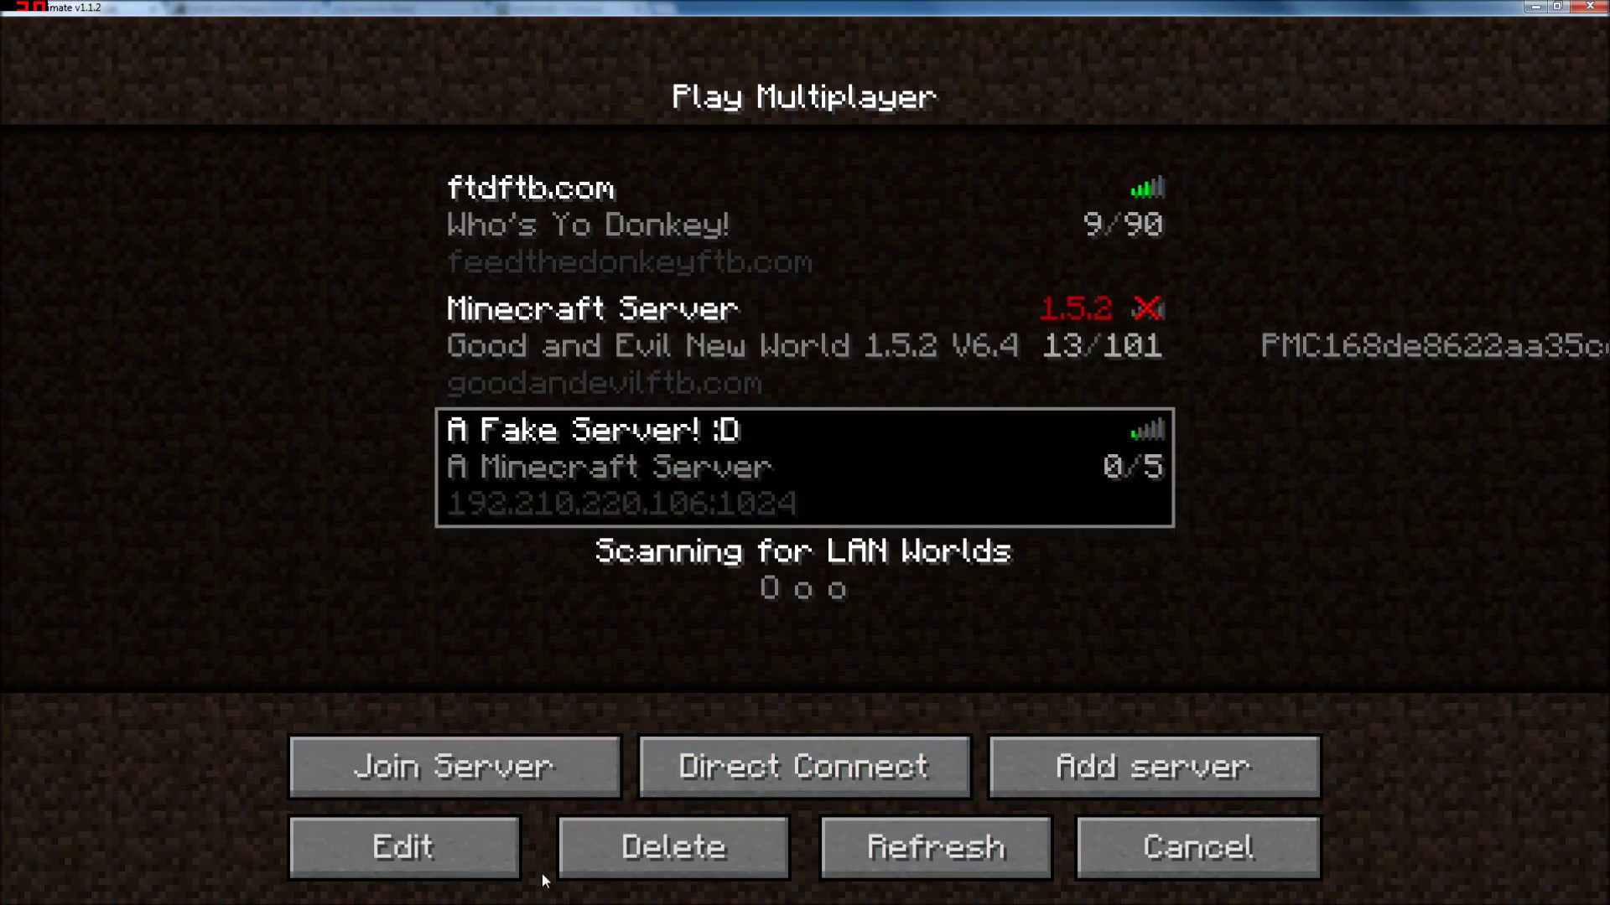
click(442, 764)
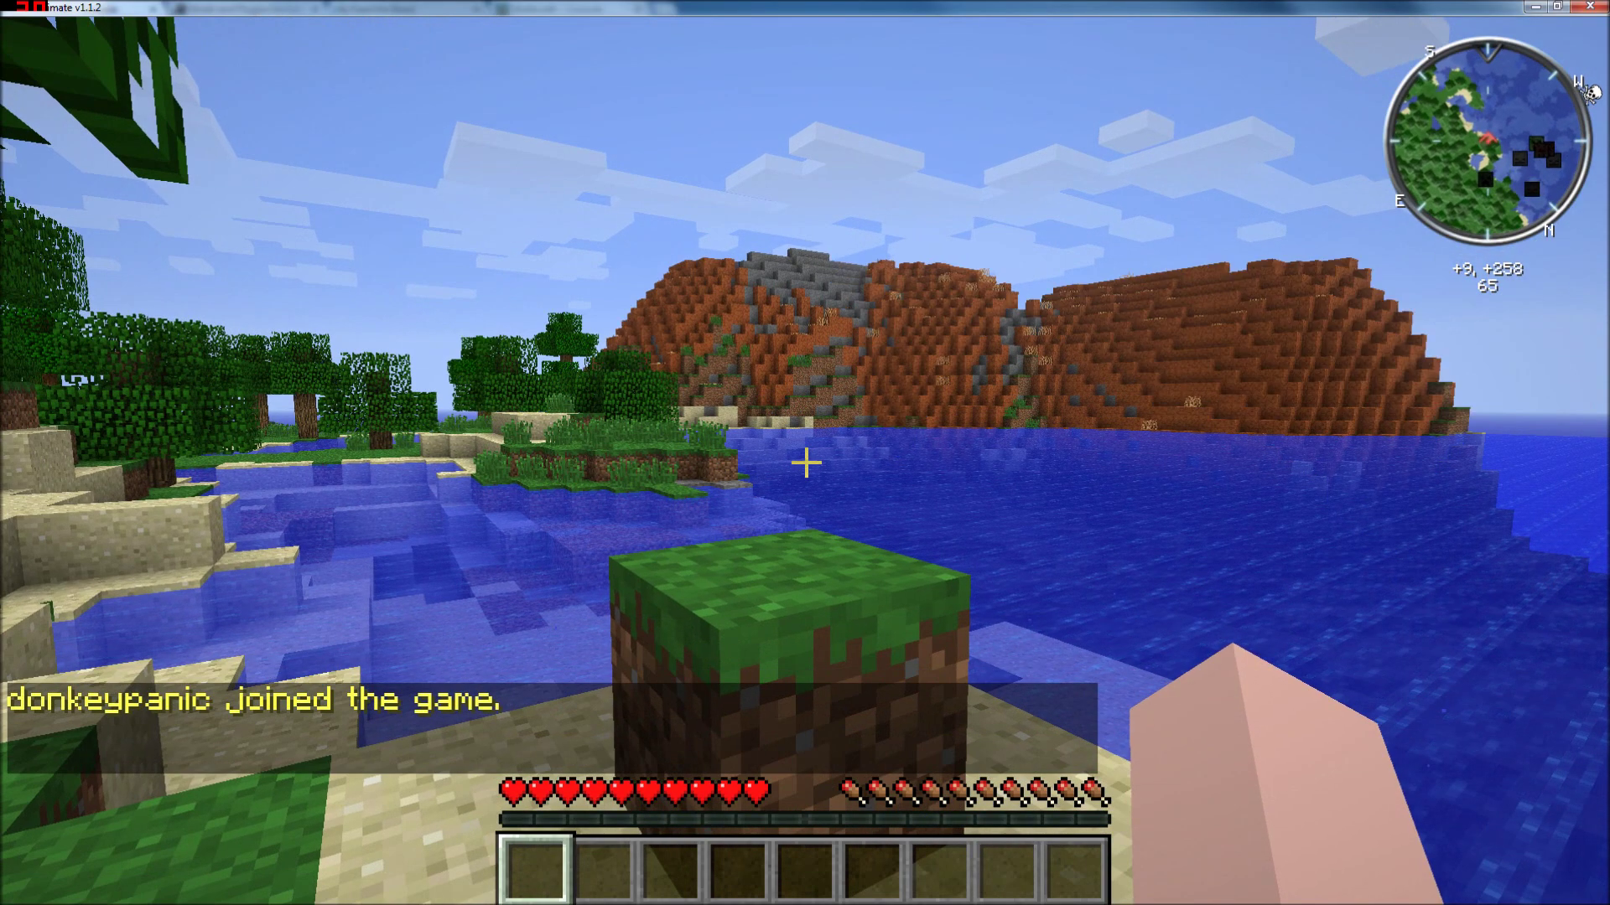
Step: Run /help, which is refused for lack of access, then break a grass block and collect the dirt
key(slash)
text(h)
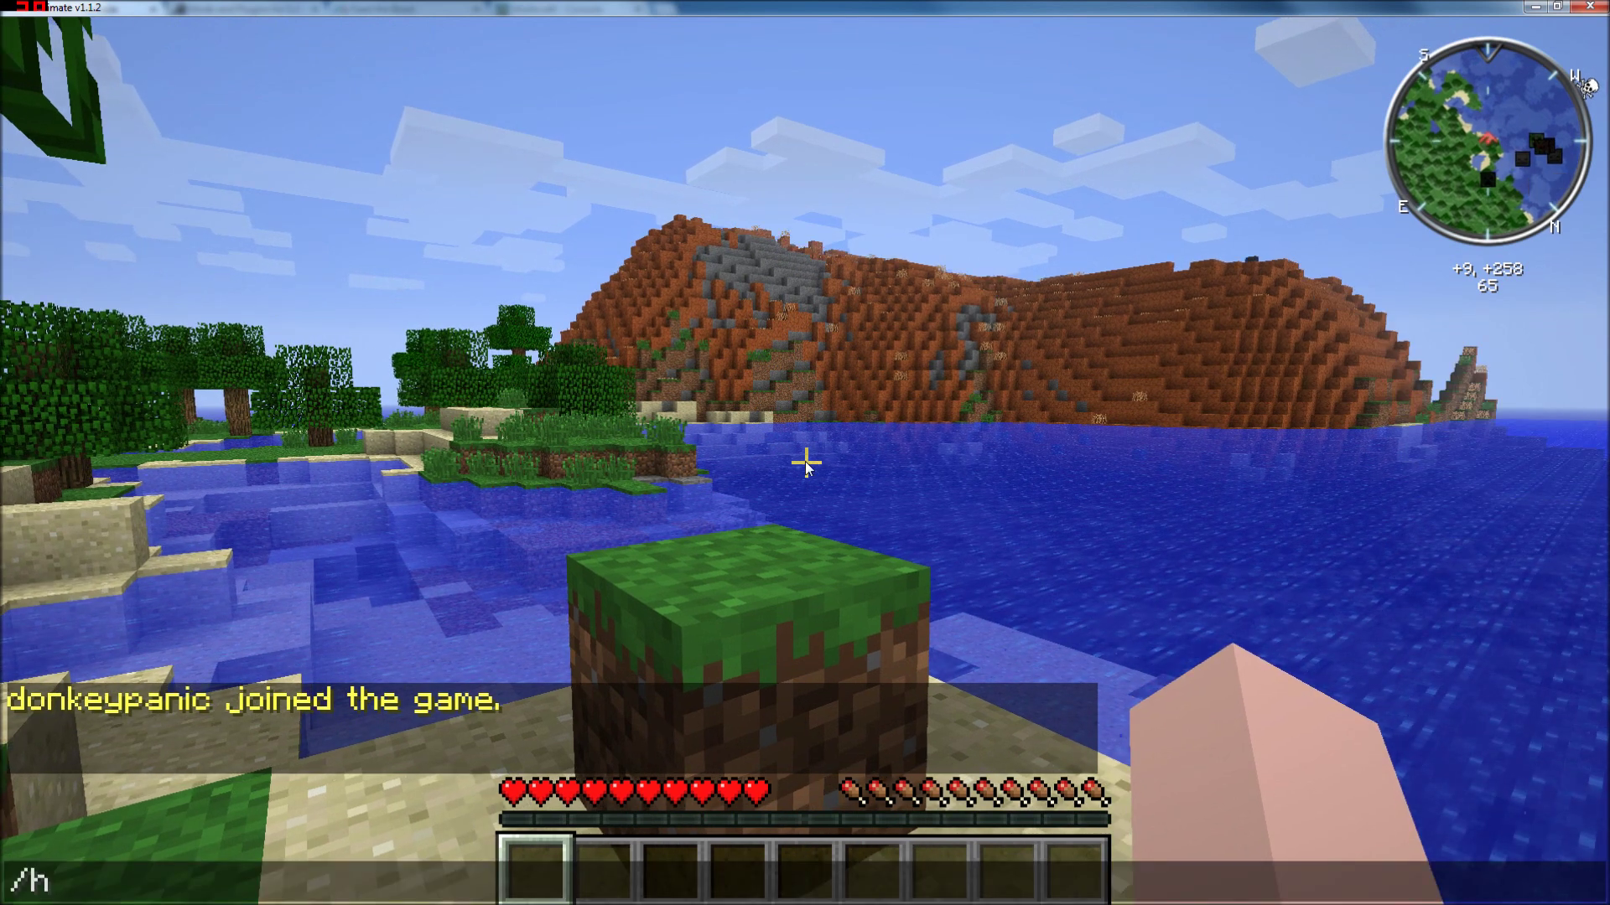
text(elp)
key(Return)
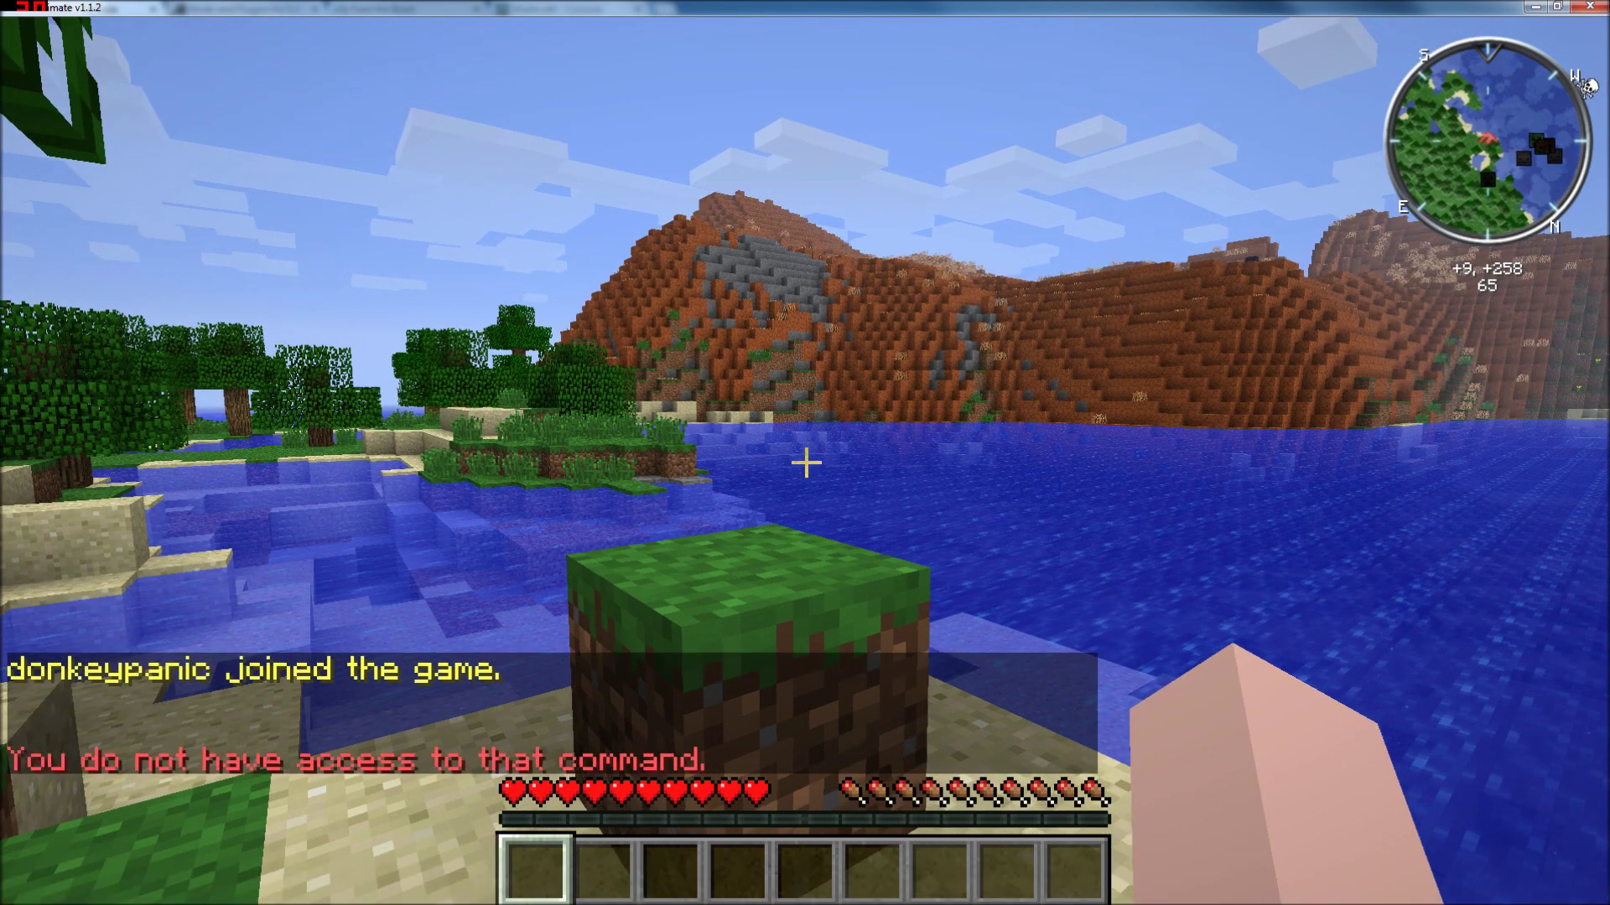
key(slash)
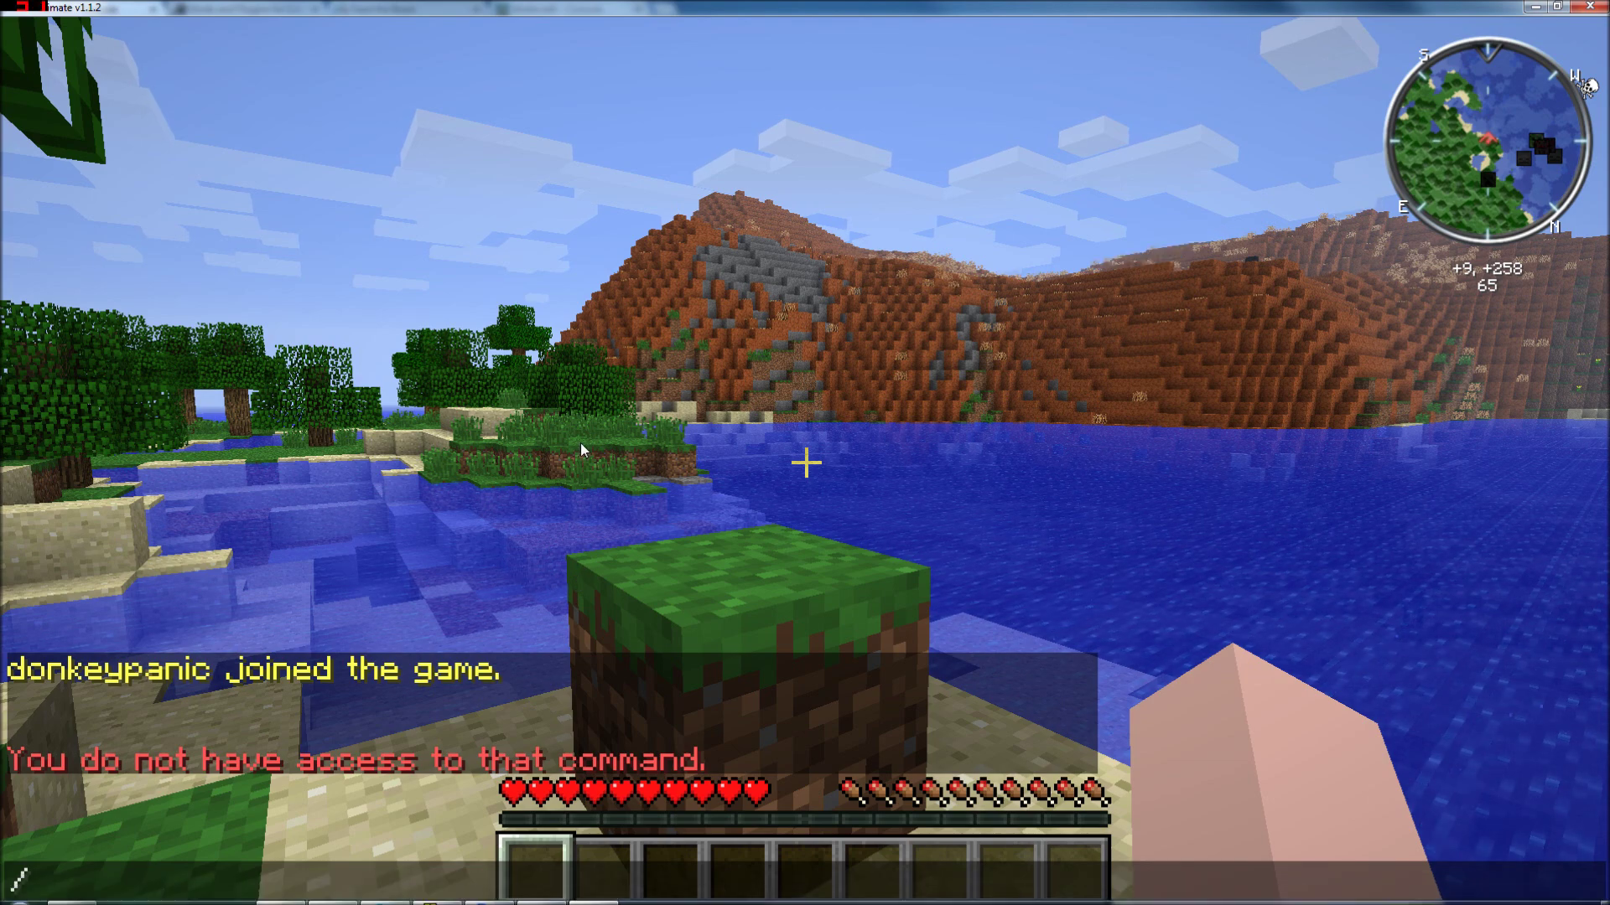
key(Escape)
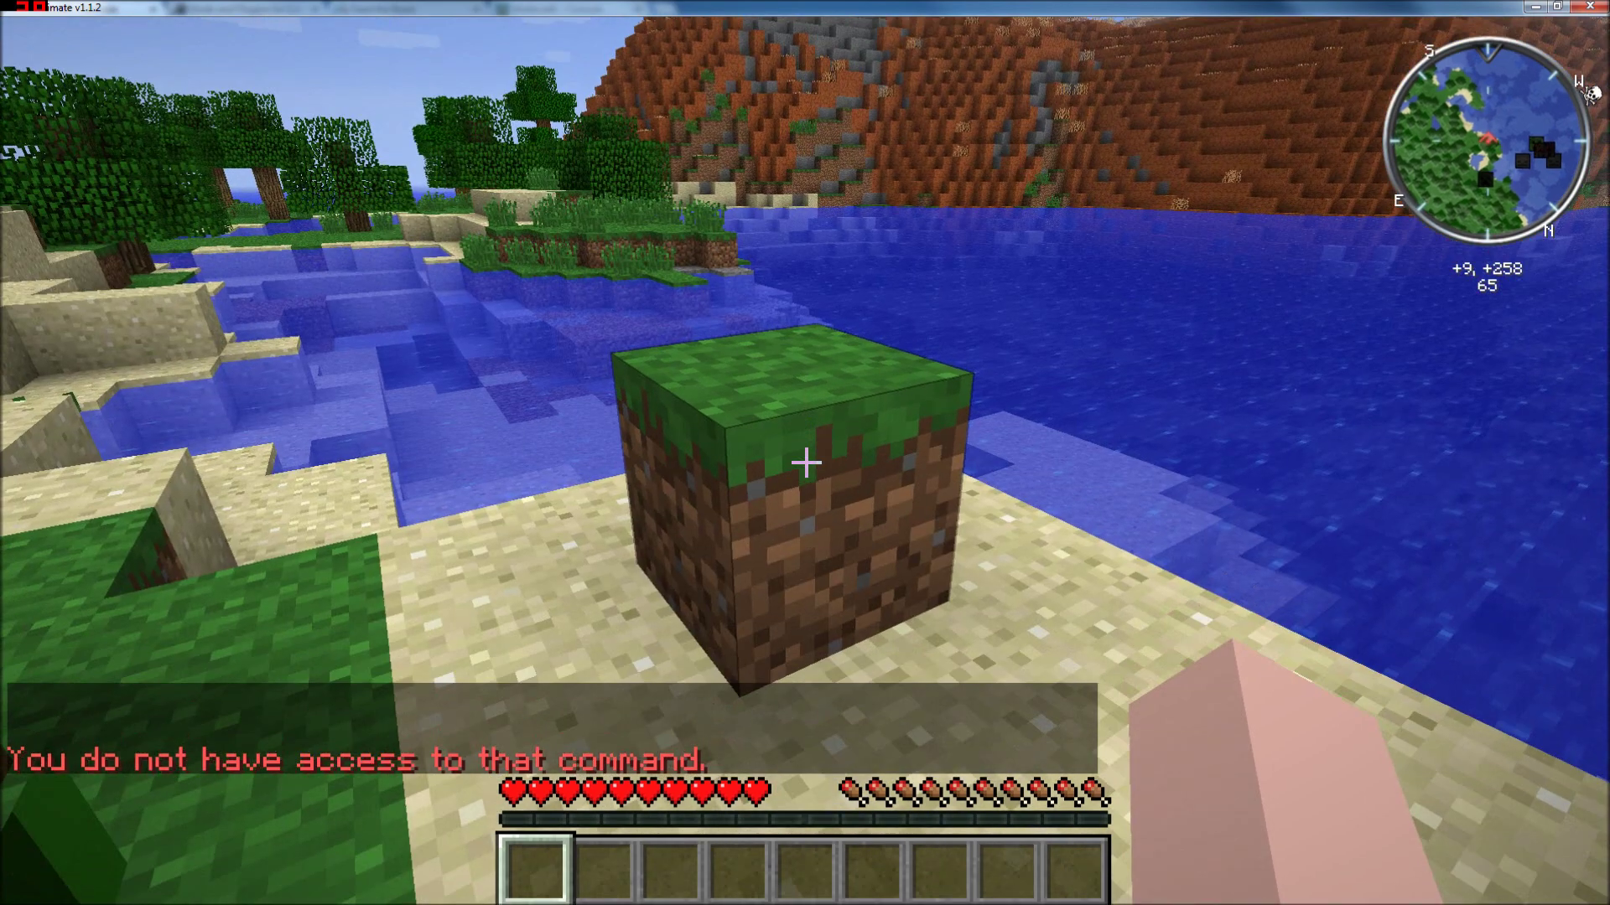
click(805, 462)
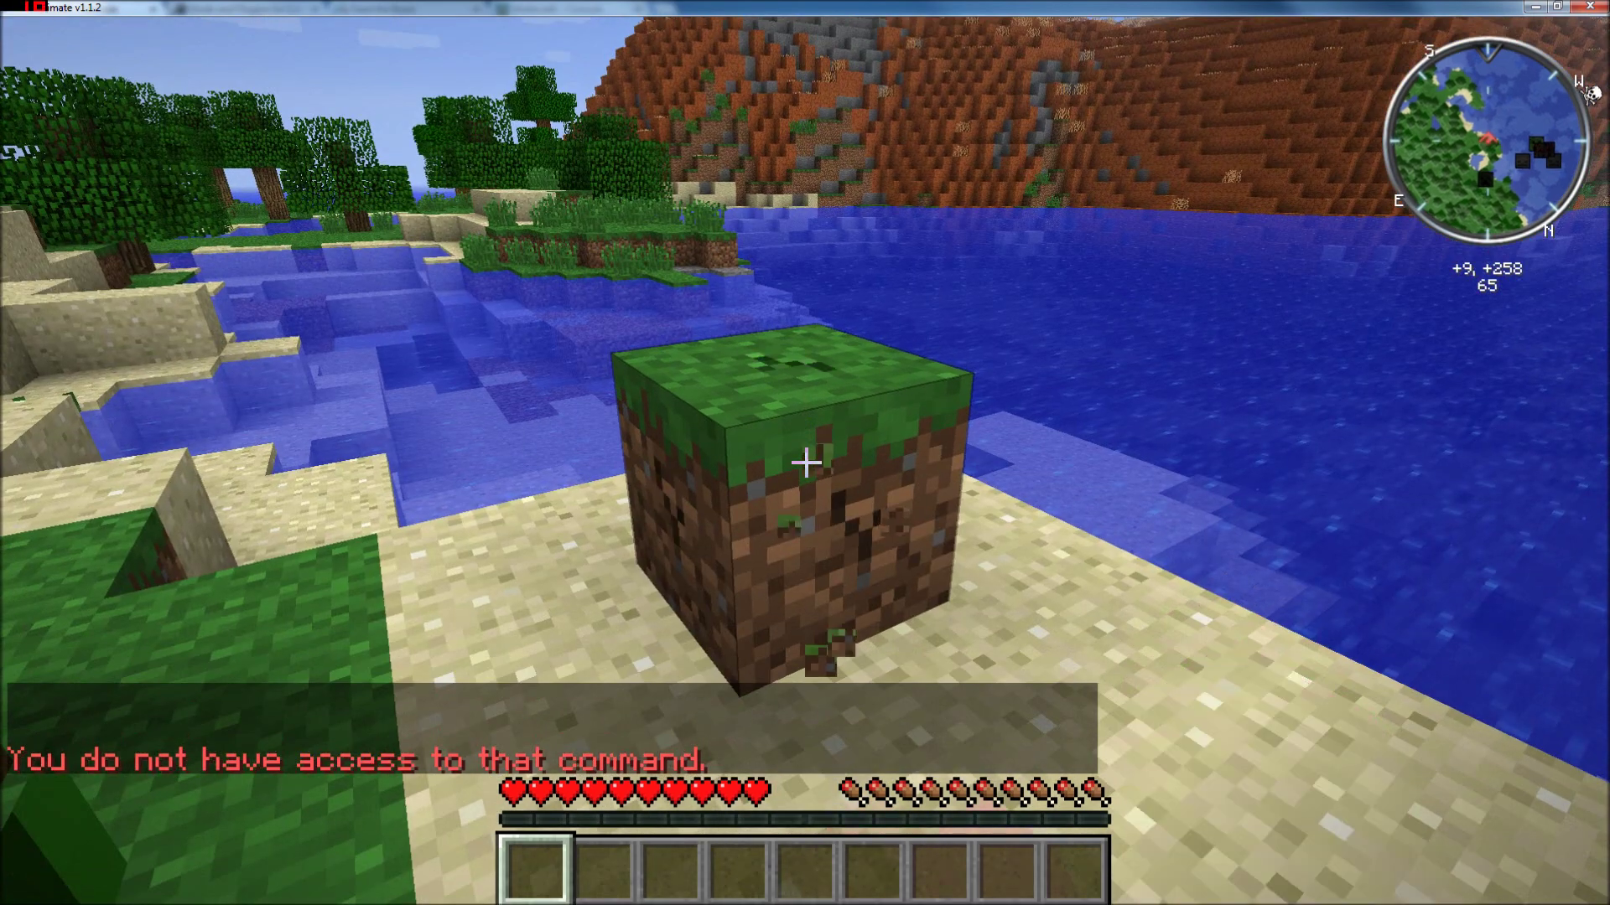
key(w)
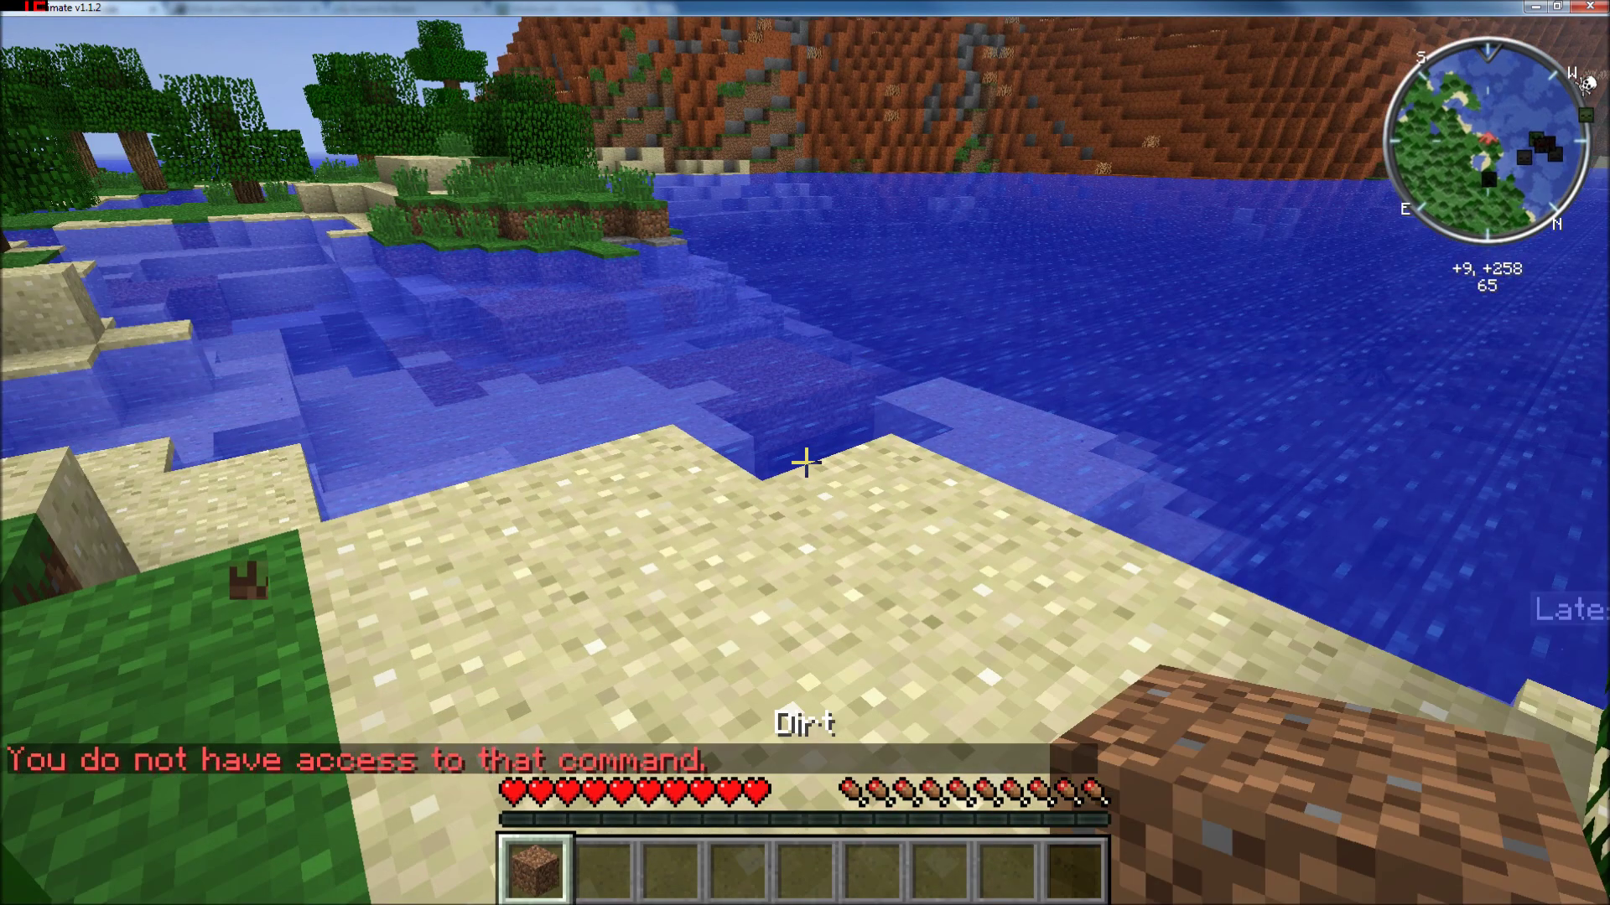
key(slash)
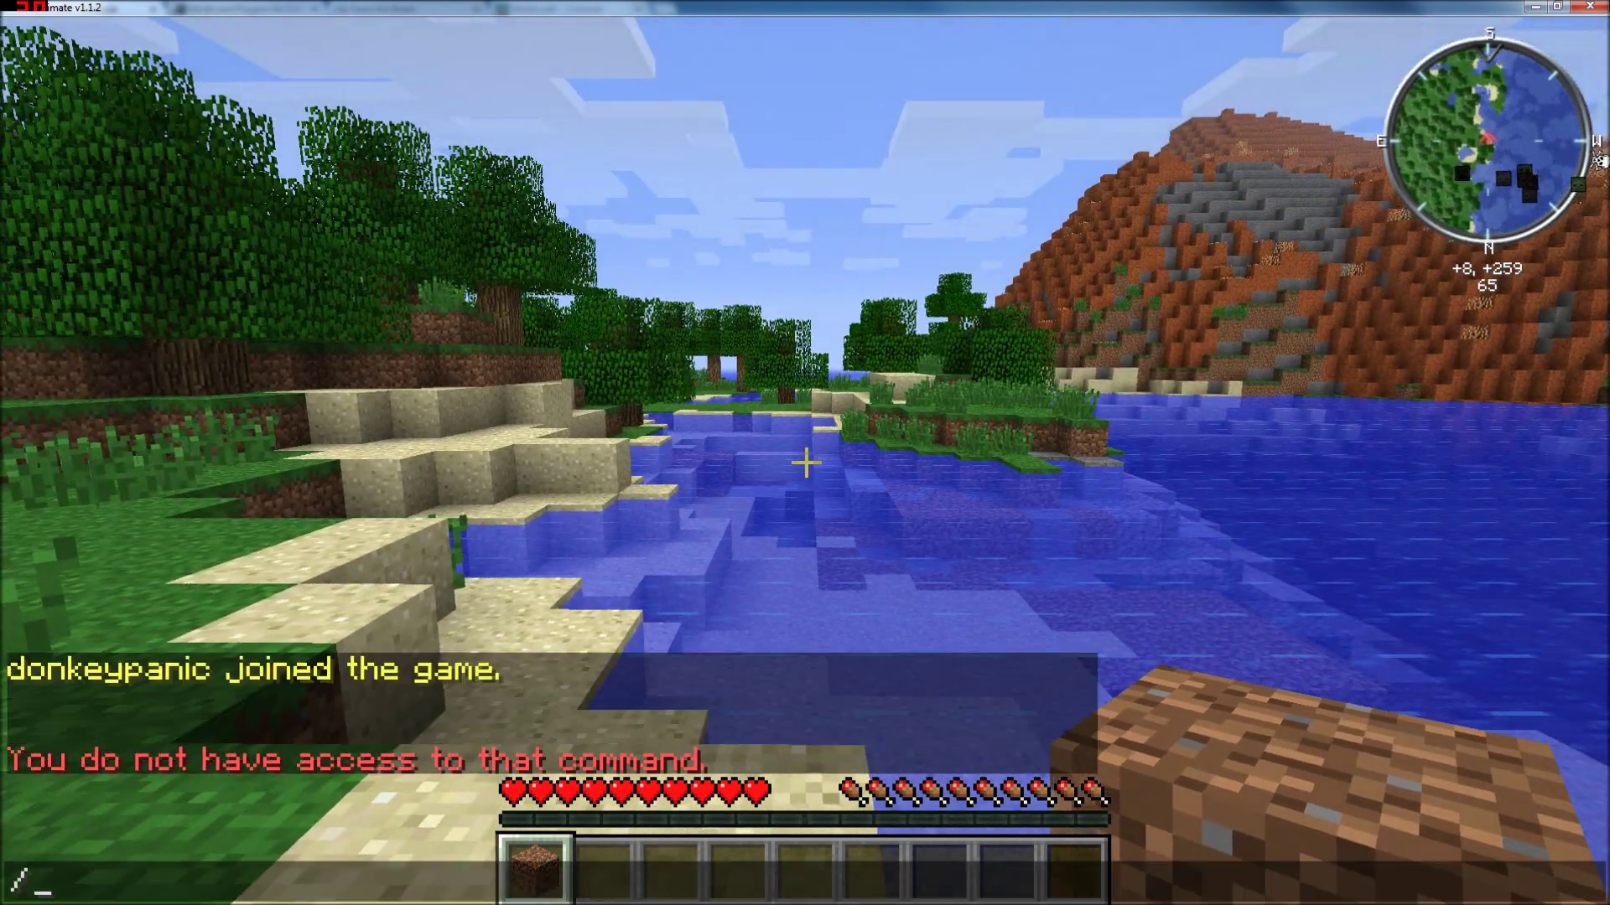
mouse_move(469, 878)
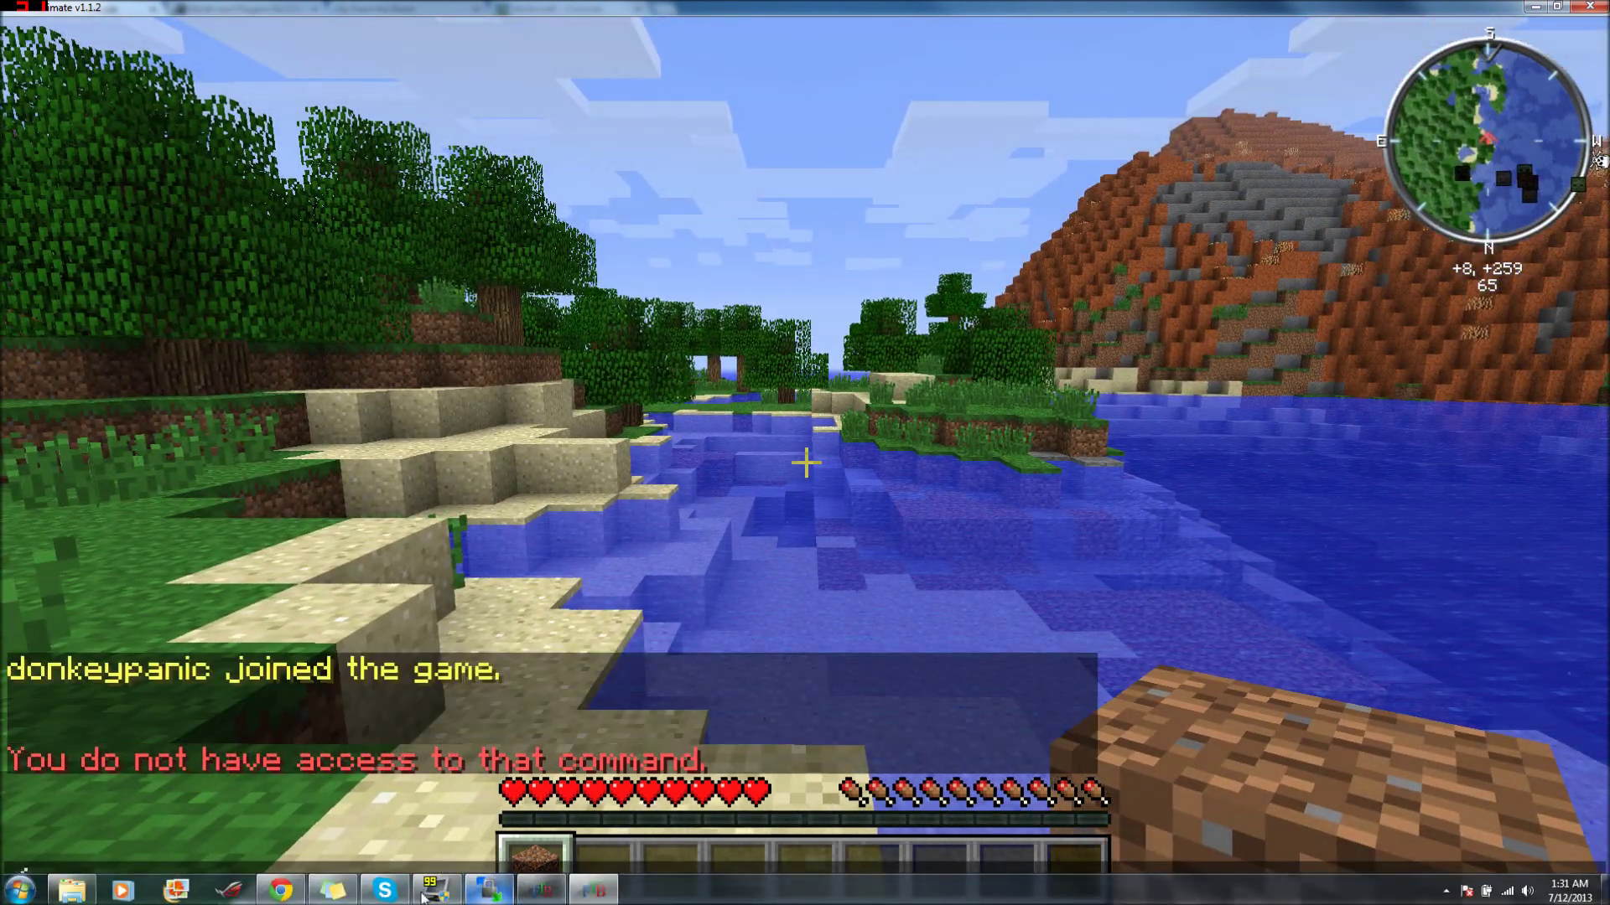
Step: Op the player from the Multicraft server console and return to Minecraft
click(282, 891)
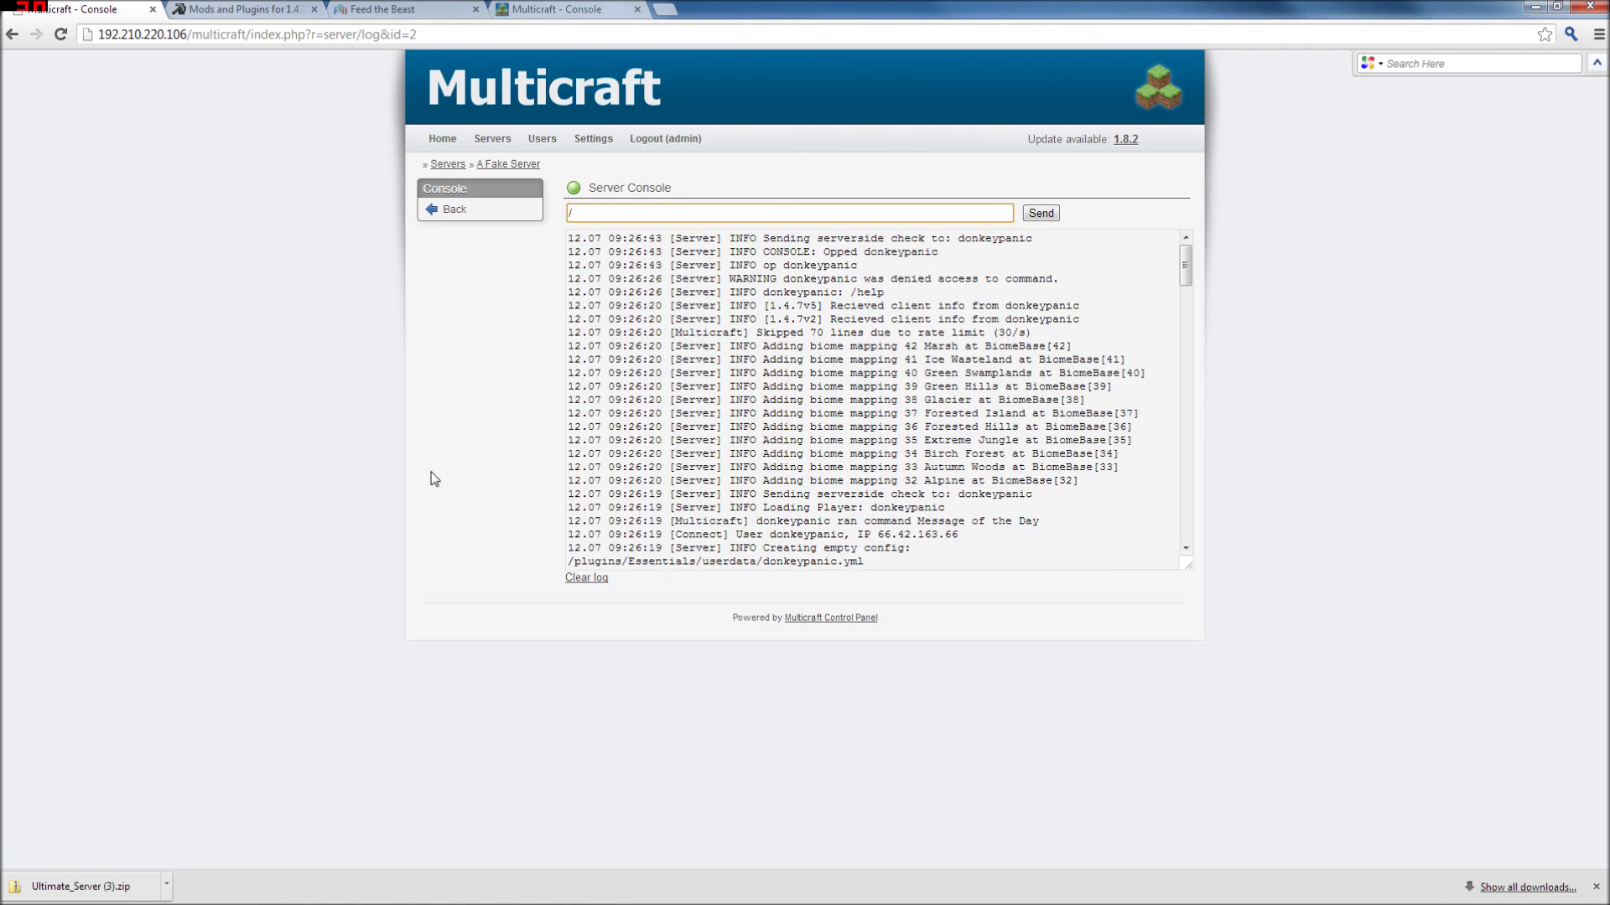
mouse_move(536, 897)
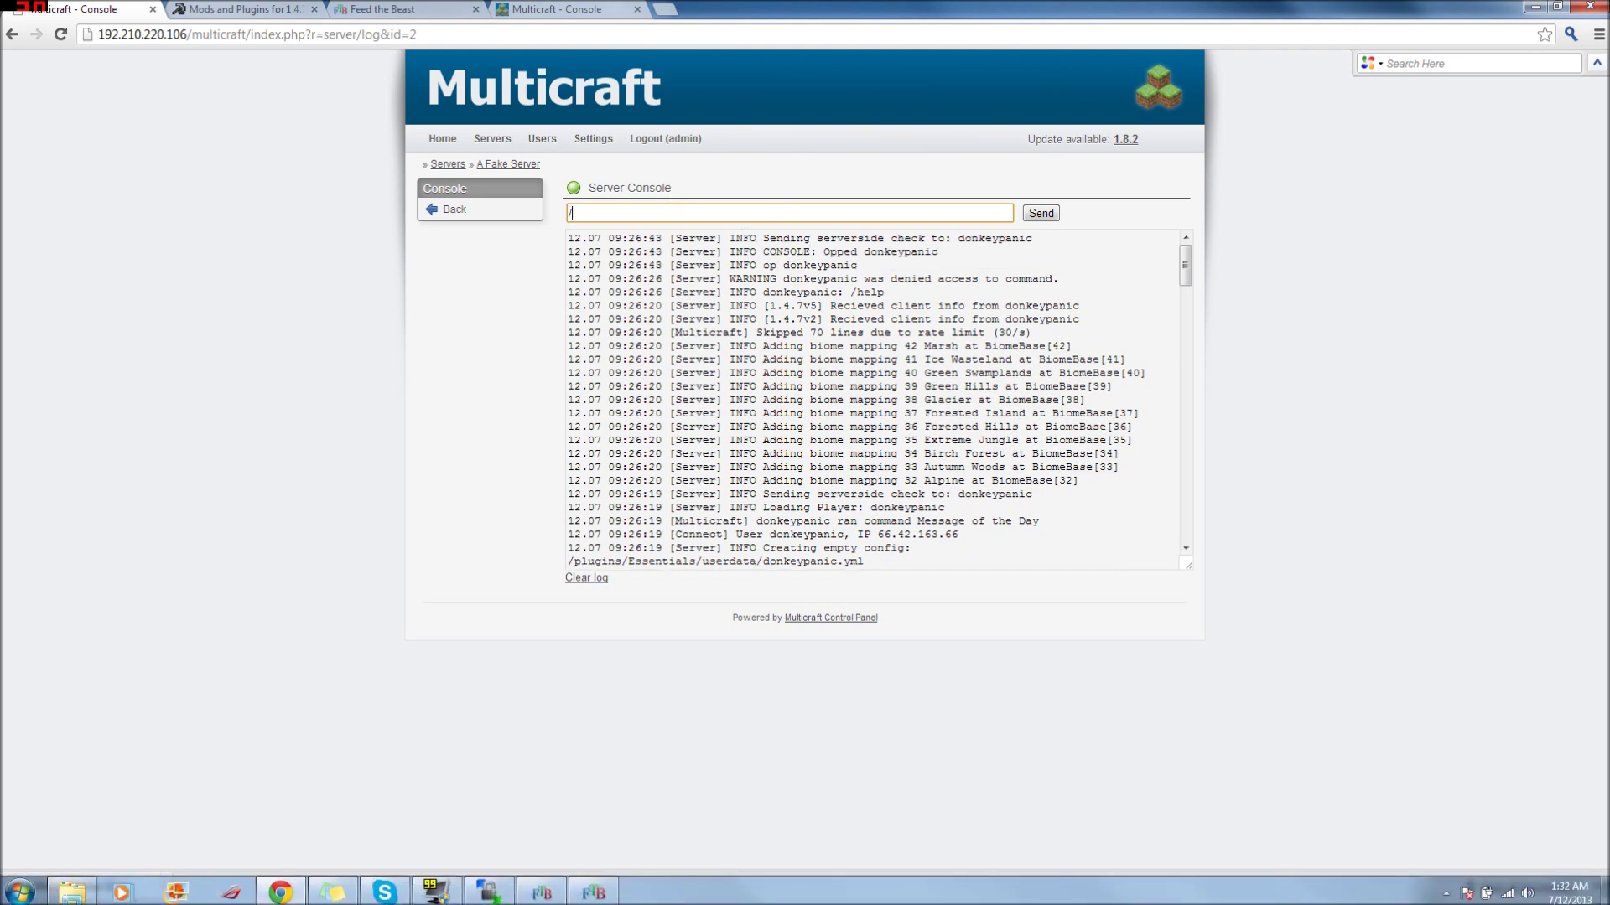
click(593, 895)
key(slash)
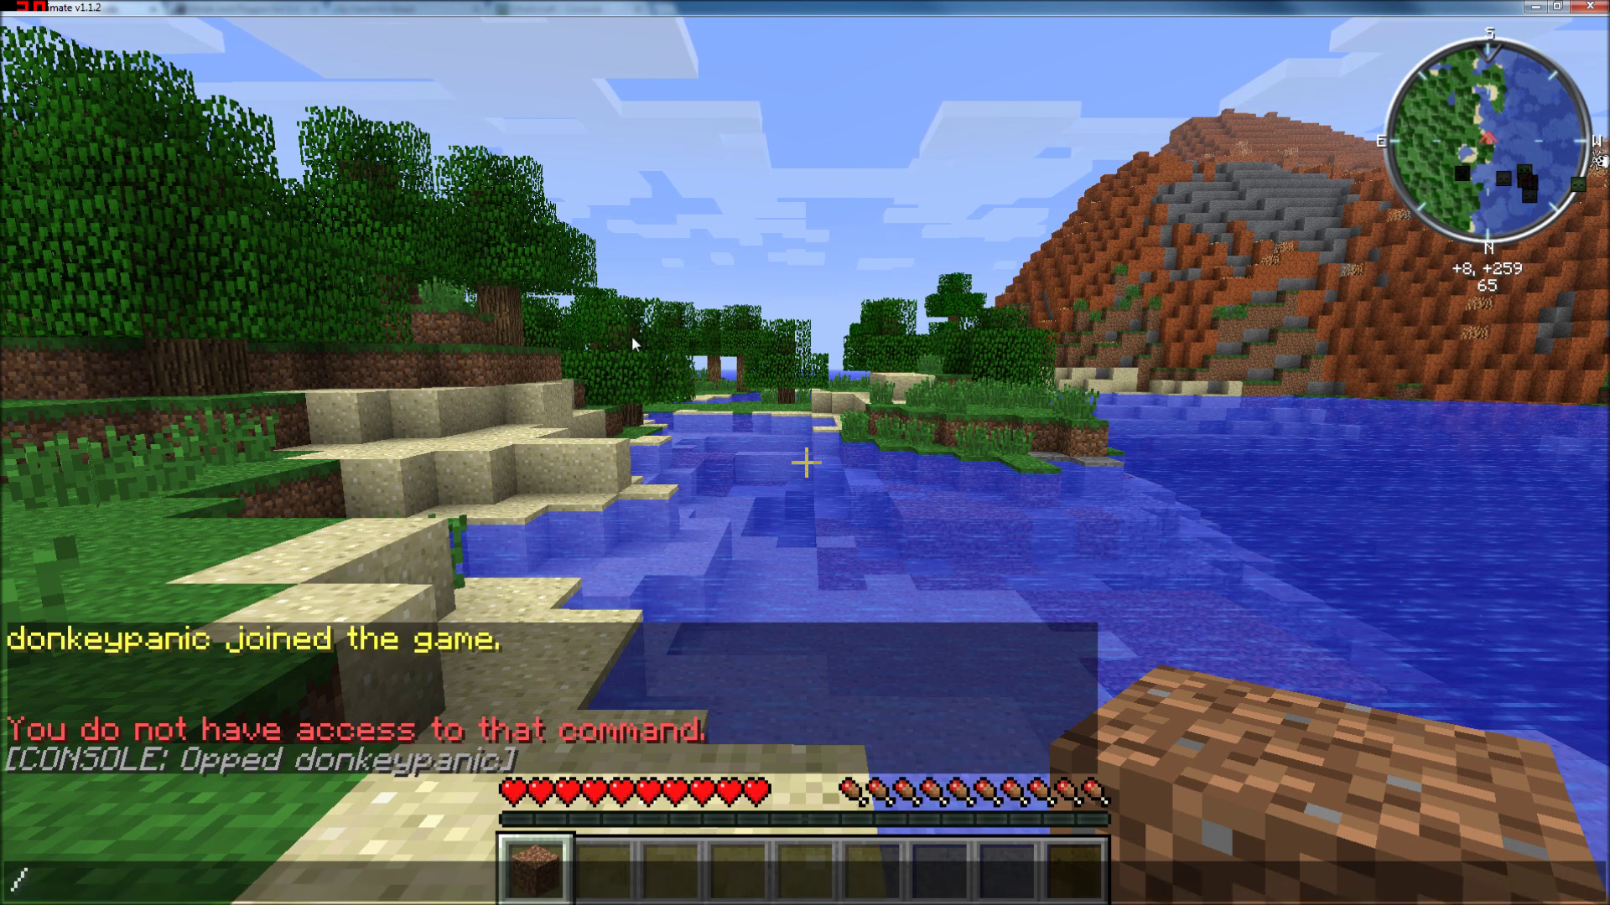
Step: Get the WorldEdit wand with /wand, hold the Wooden Axe, and enable fly mode
key(Escape)
key(slash)
text(/wa)
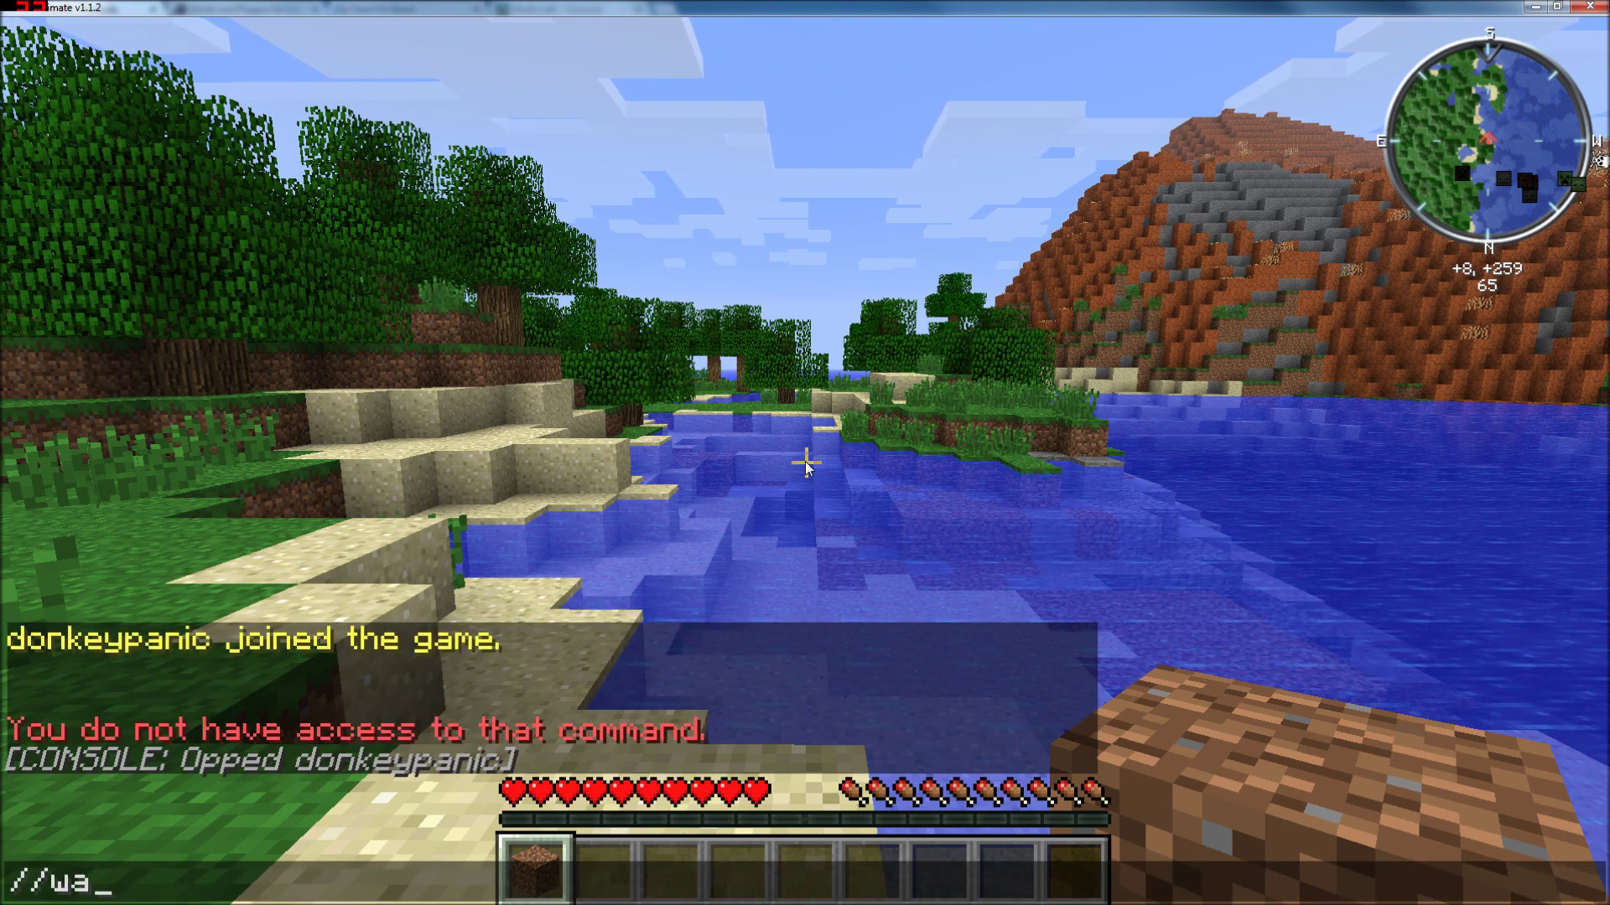
text(nd)
key(Return)
key(2)
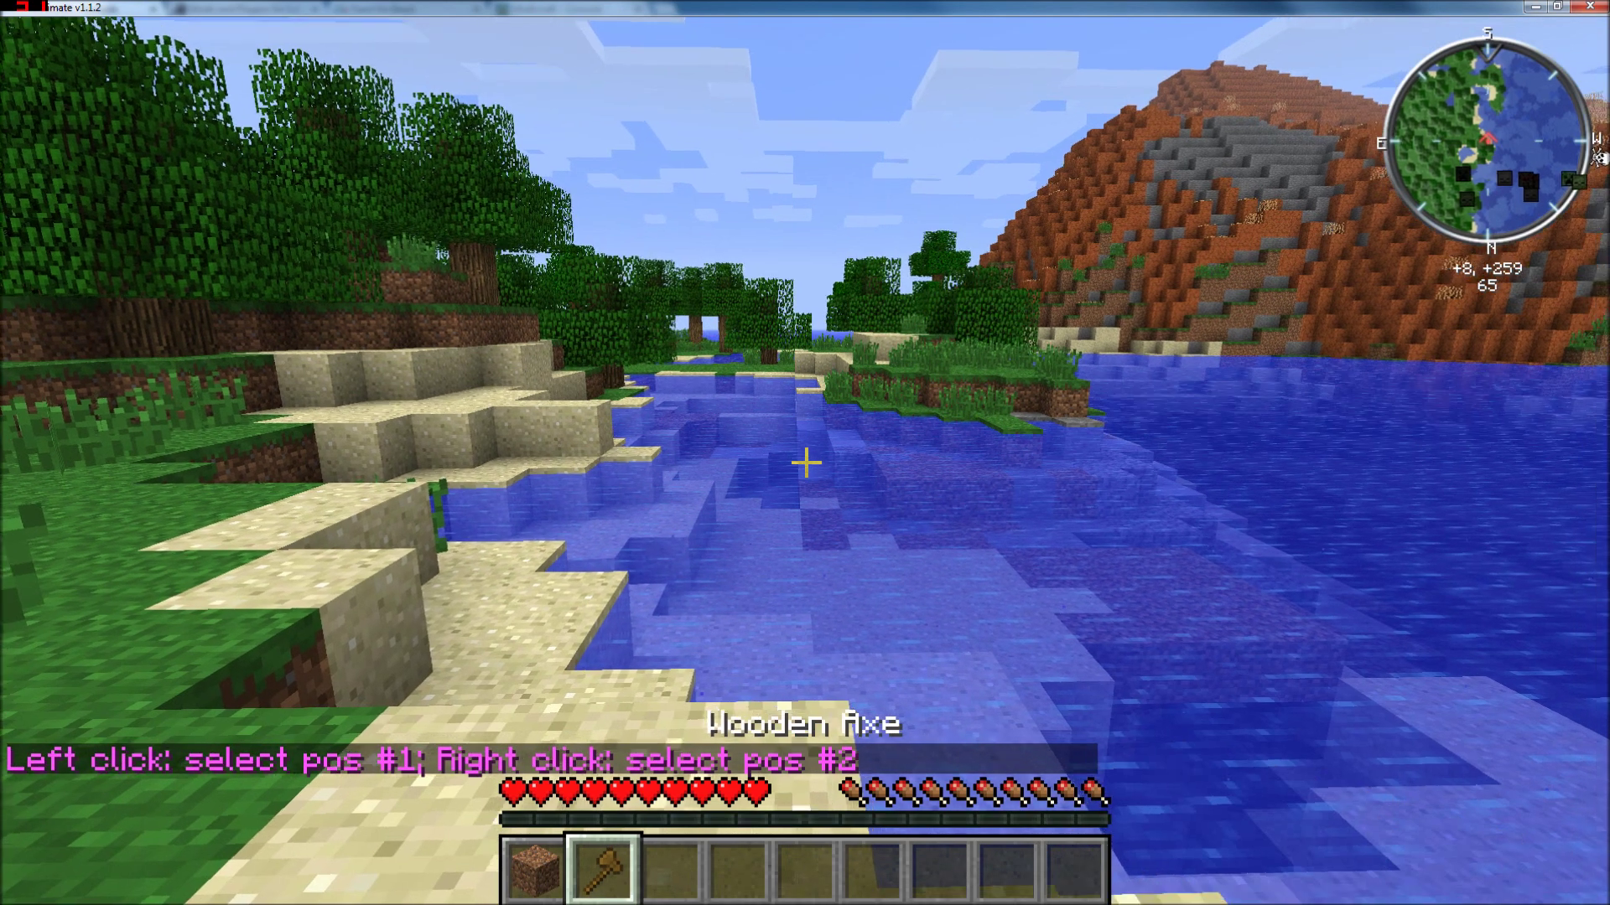
key(slash)
text(f)
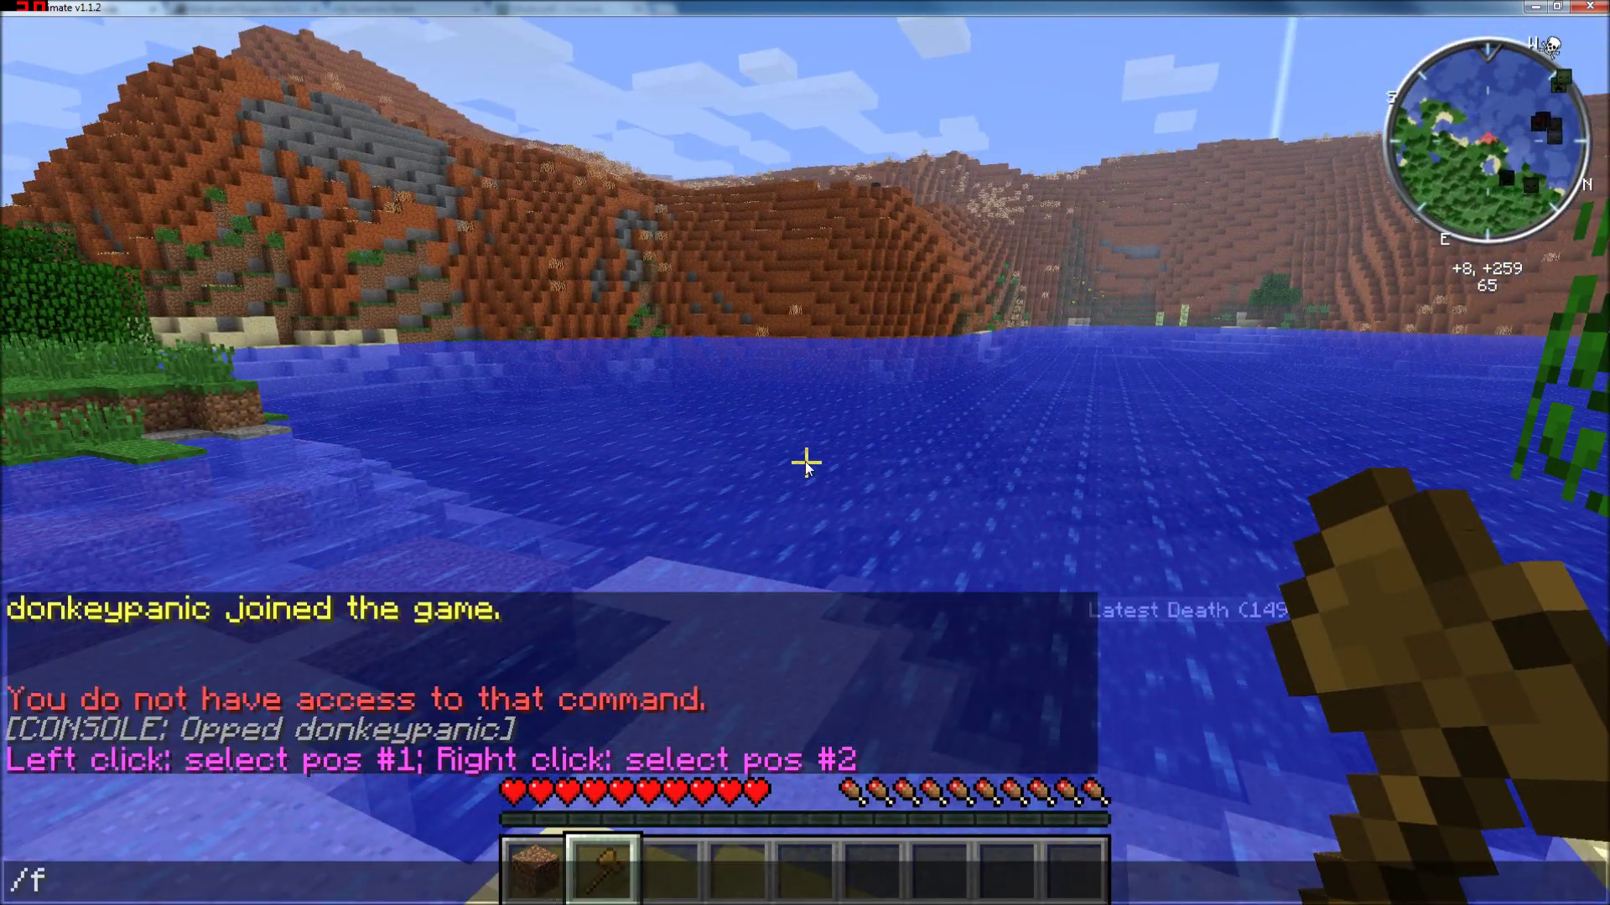
text(ly)
key(Return)
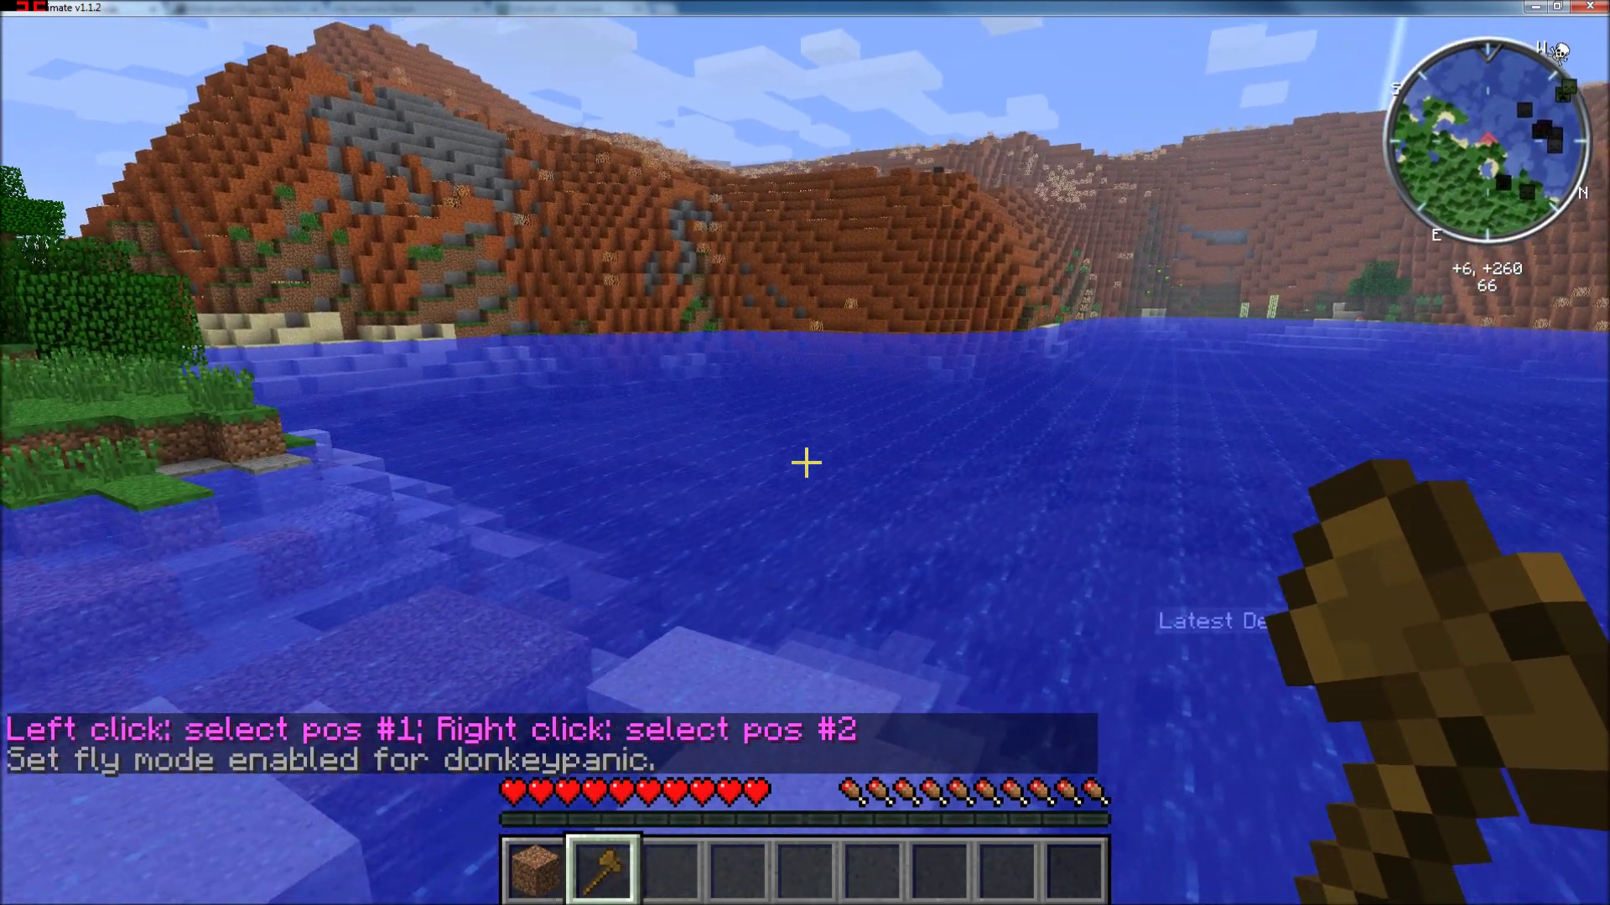
Step: Fly over the water to the red mesa and mark the selection corners with the wand
key(space)
key(w)
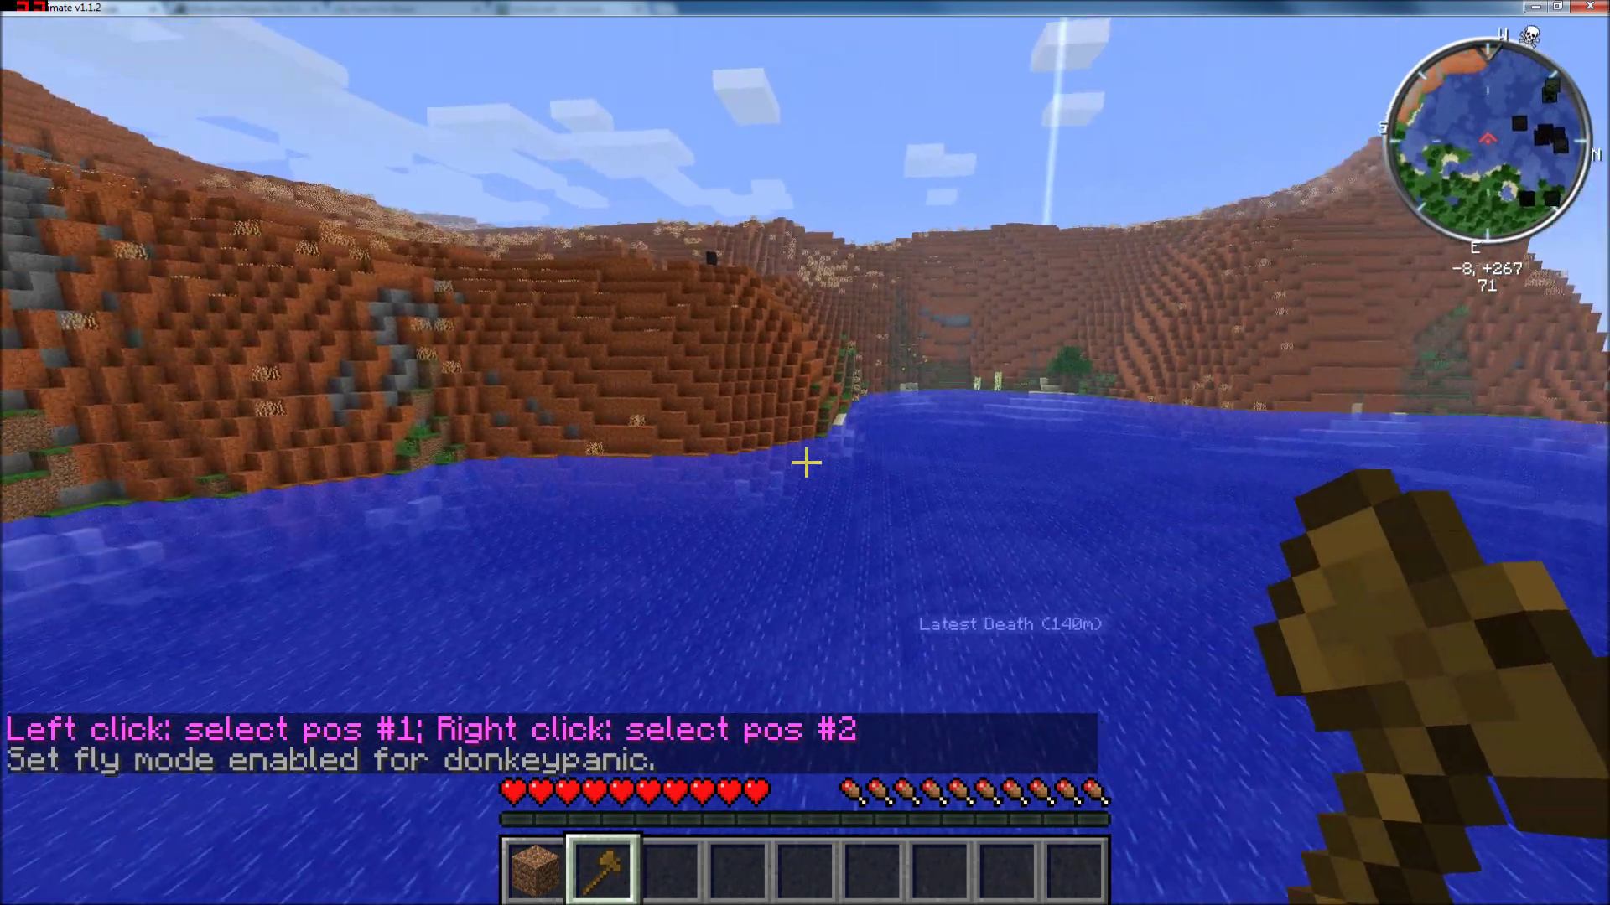
key(w)
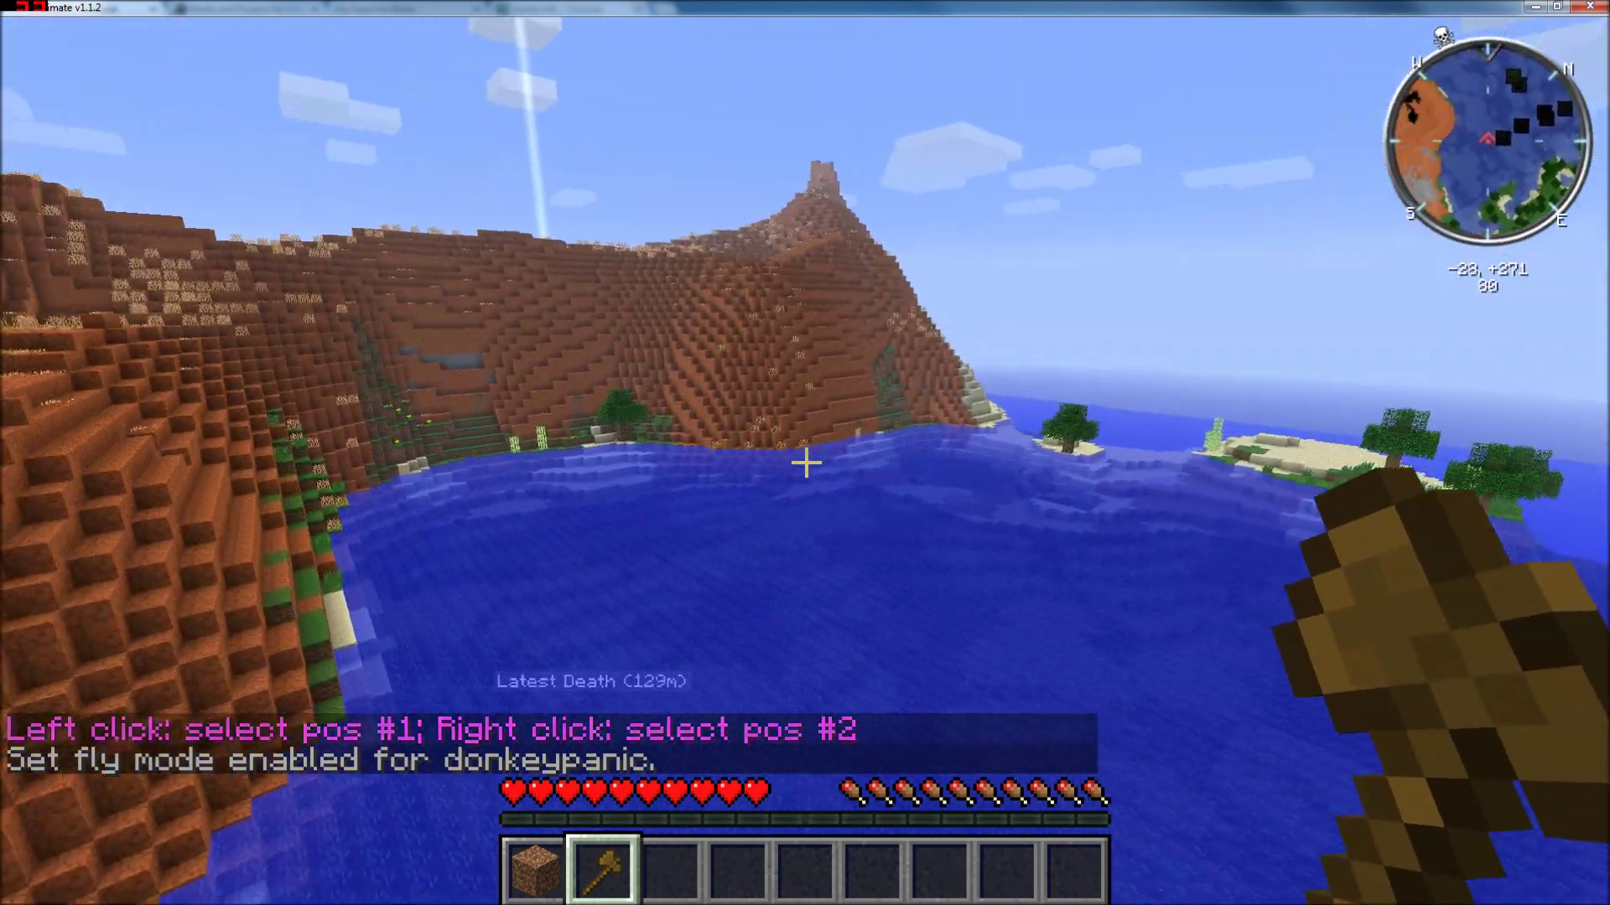
key(w)
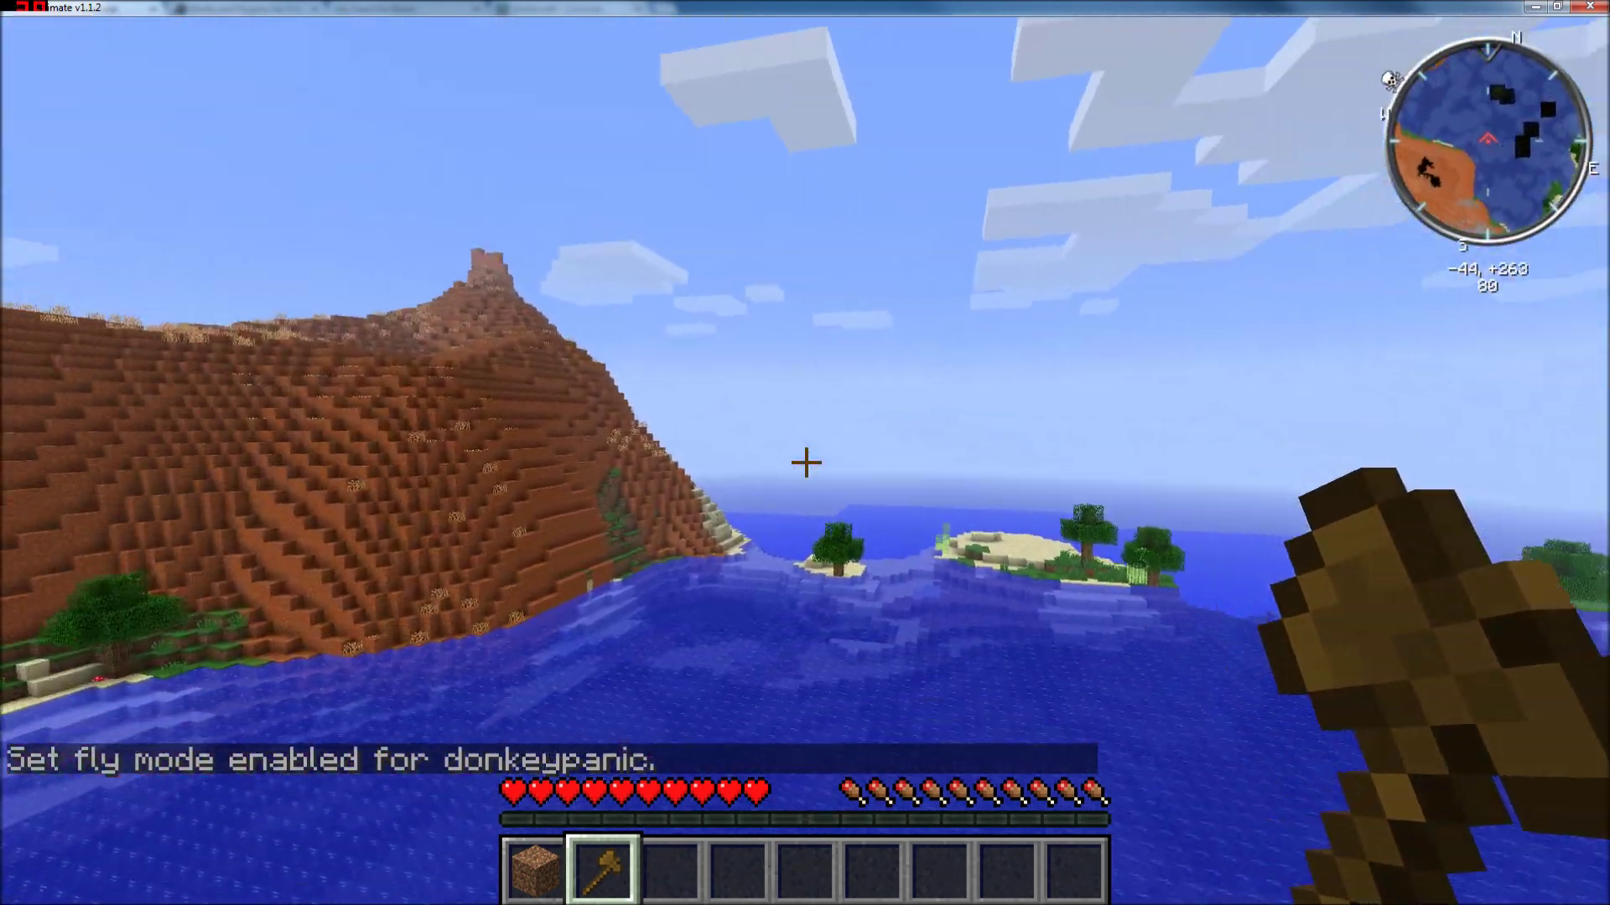
key(w)
key(shift)
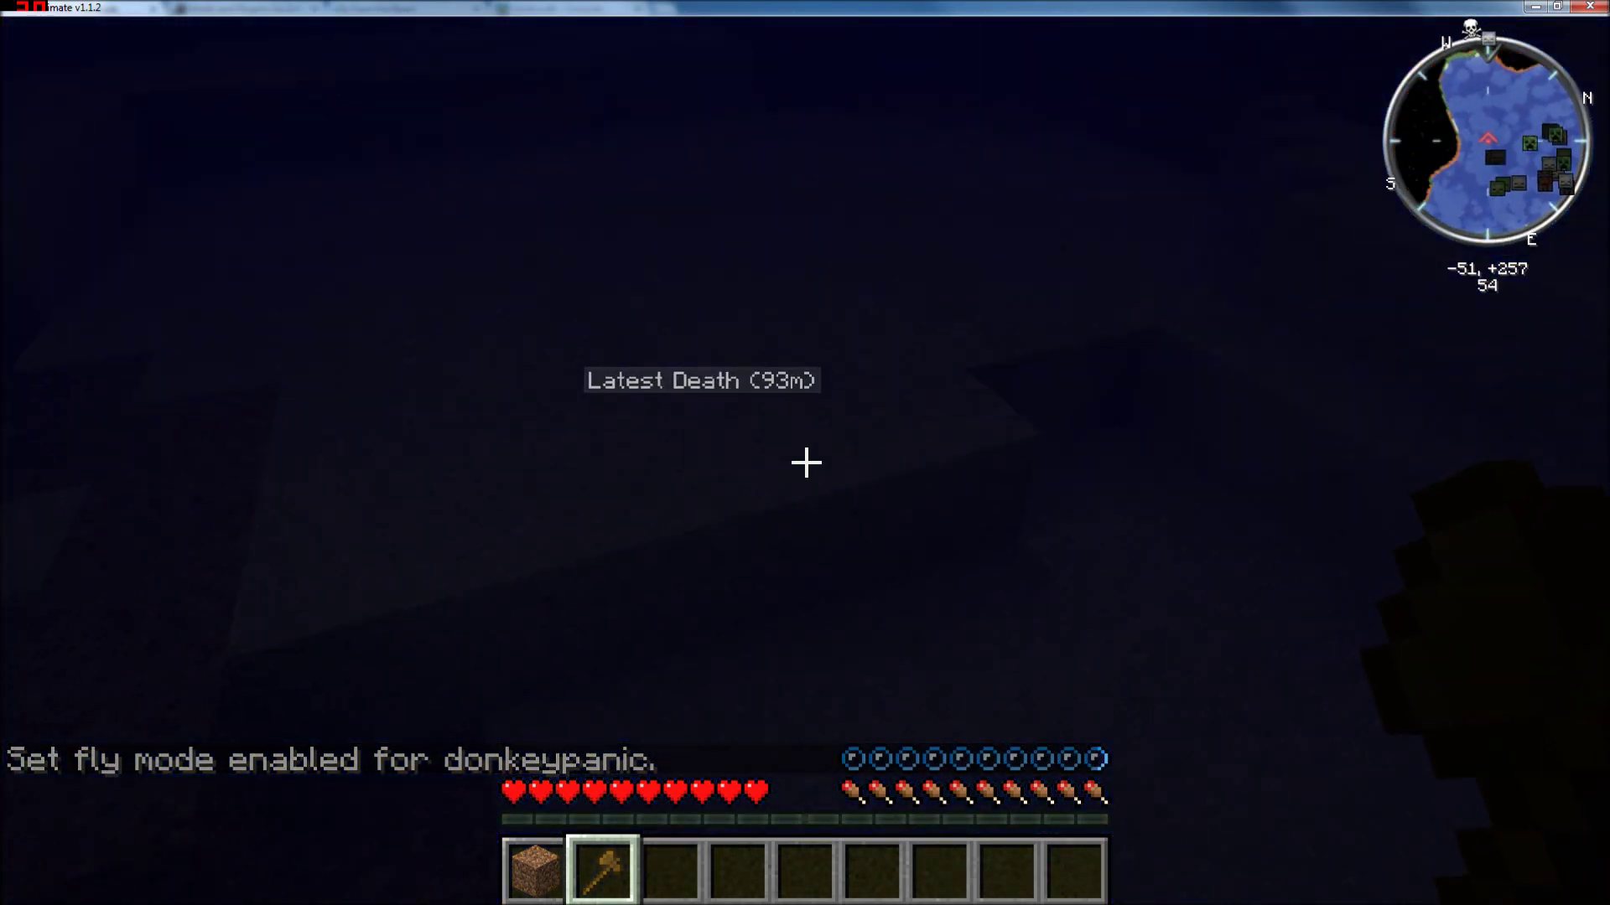
key(w)
key(space)
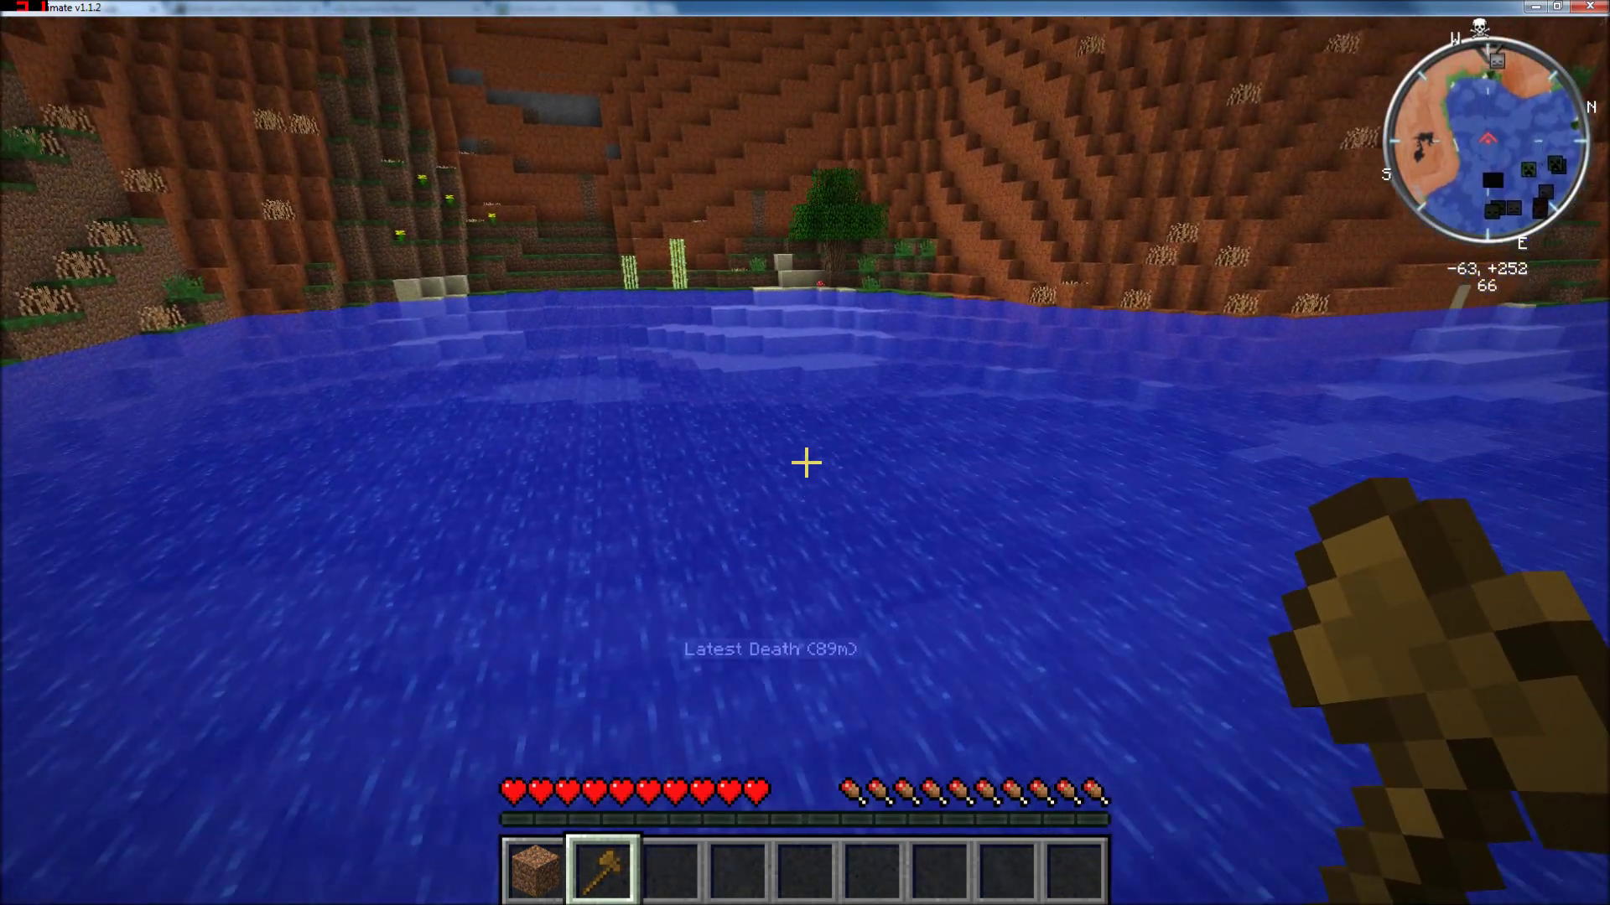
key(w)
key(space)
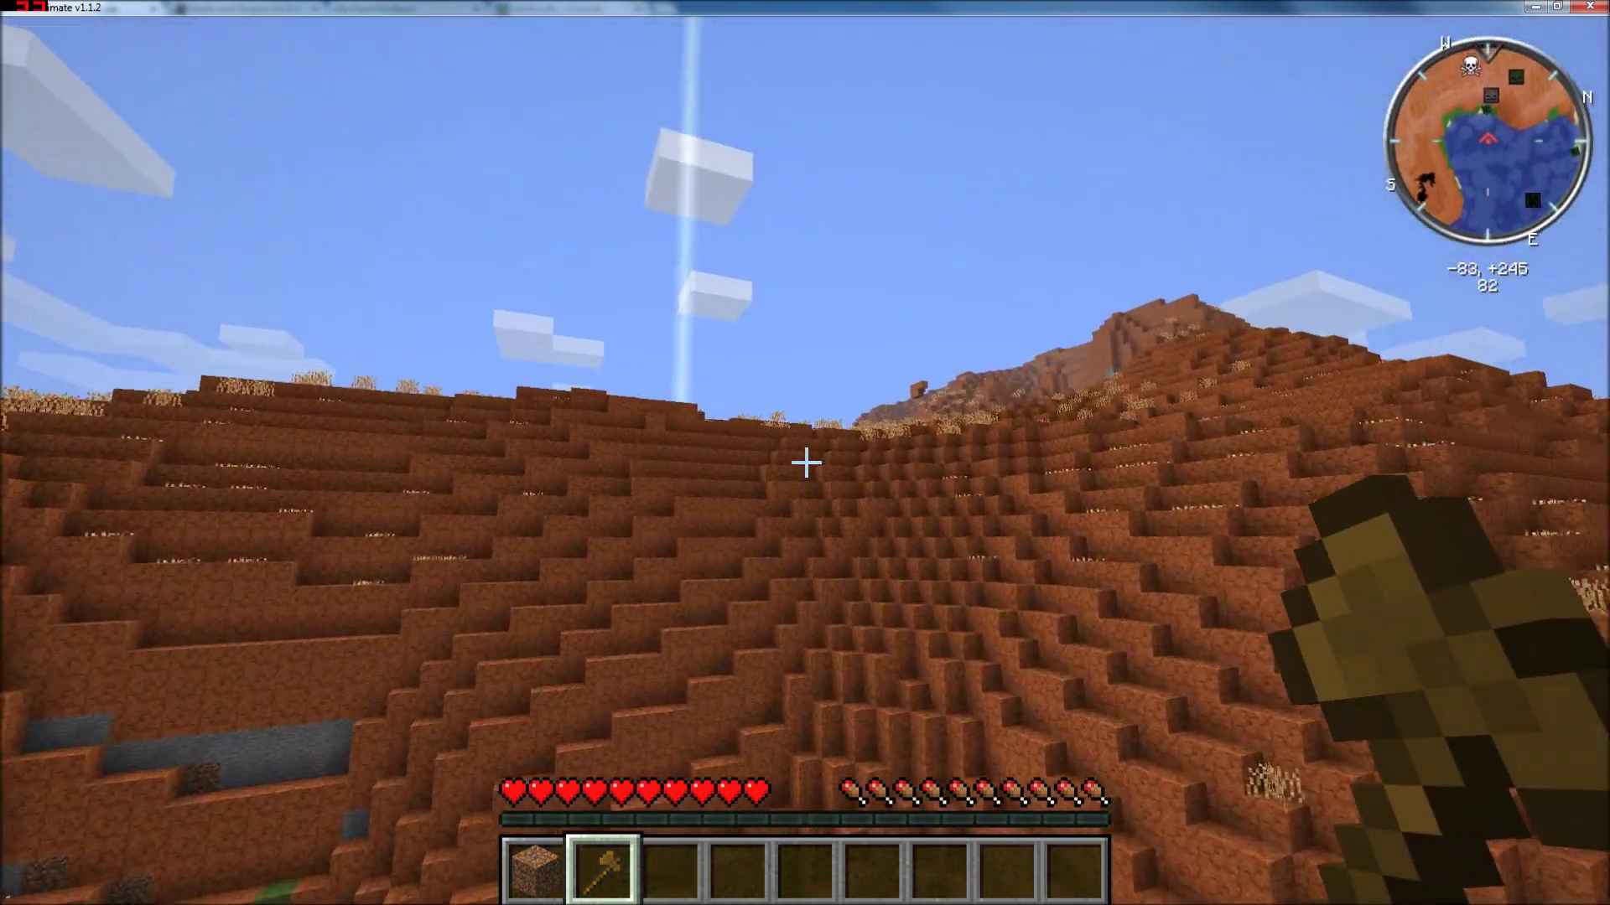
key(w)
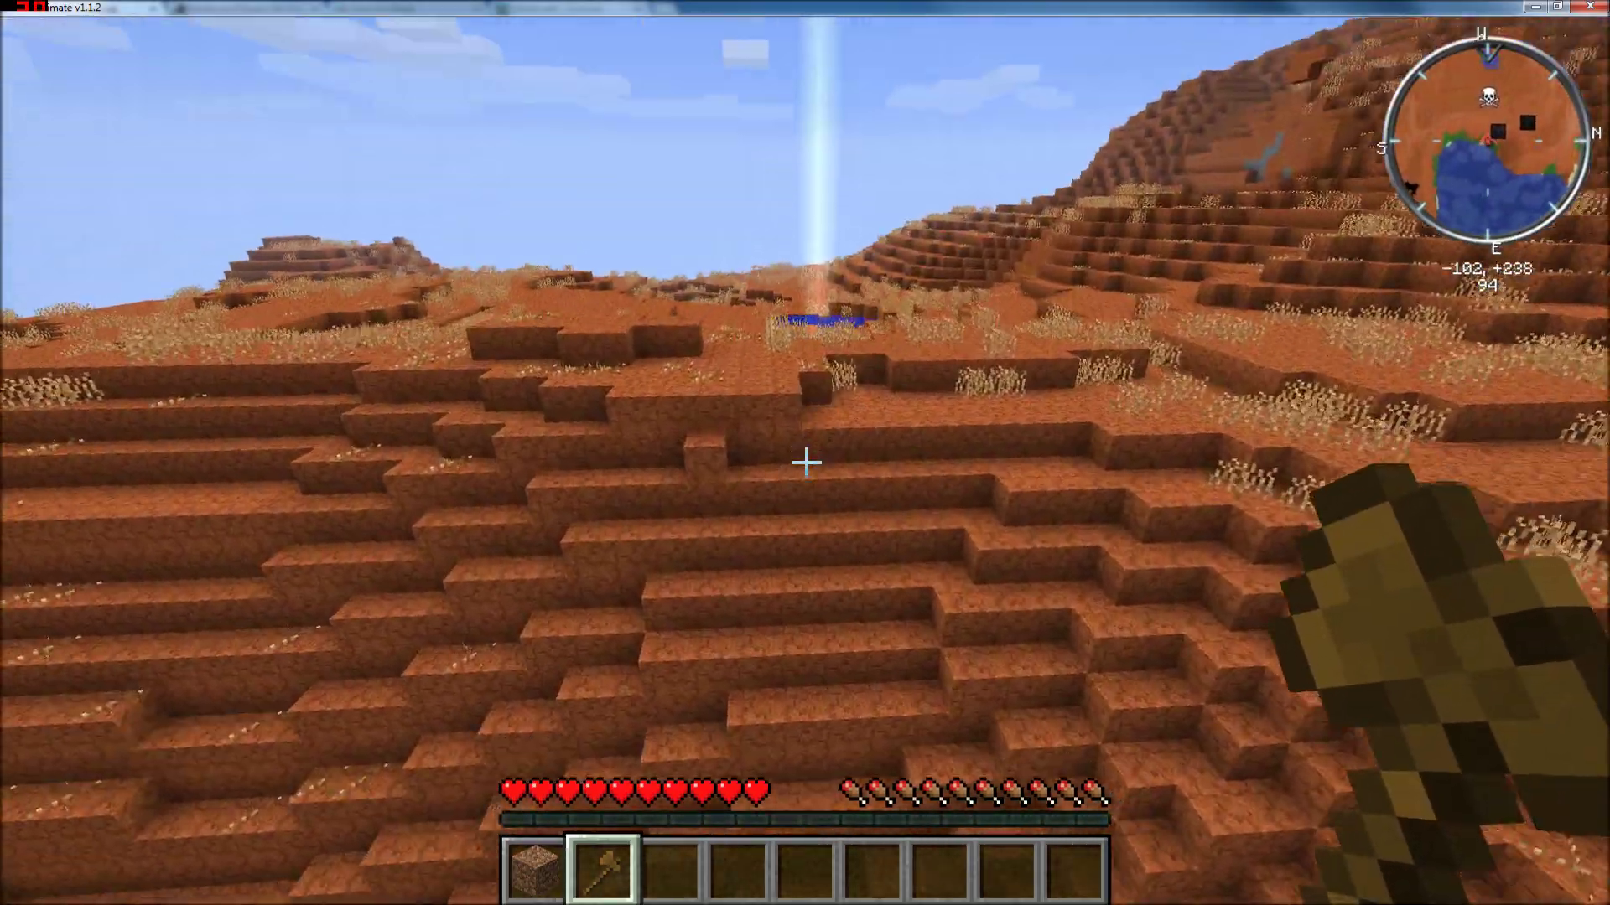
key(w)
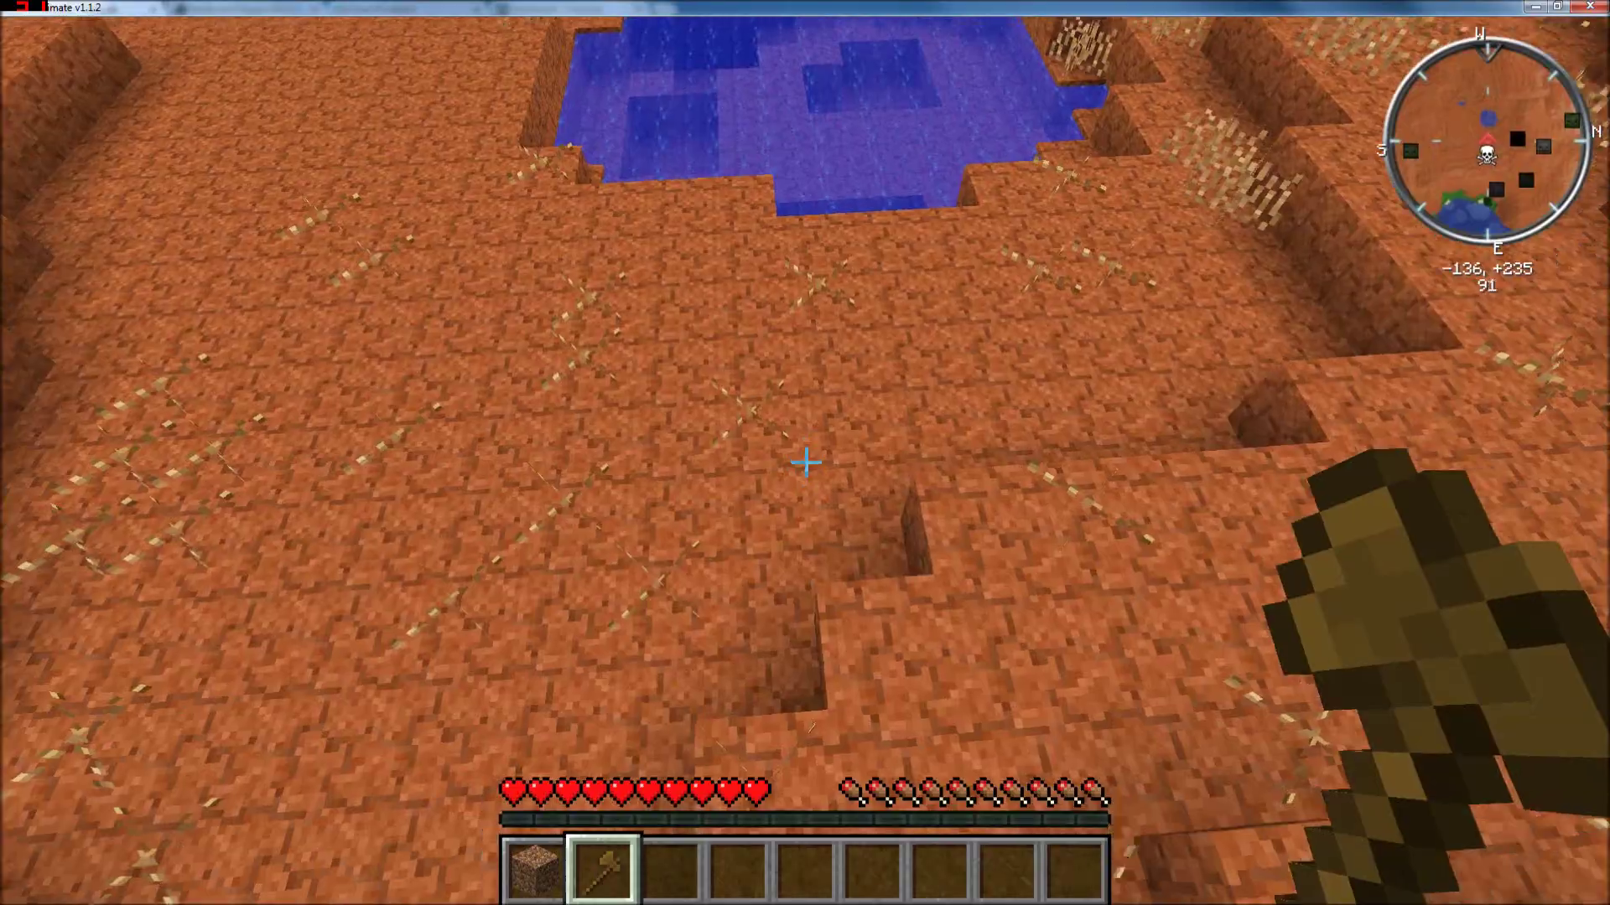
click(806, 462)
key(w)
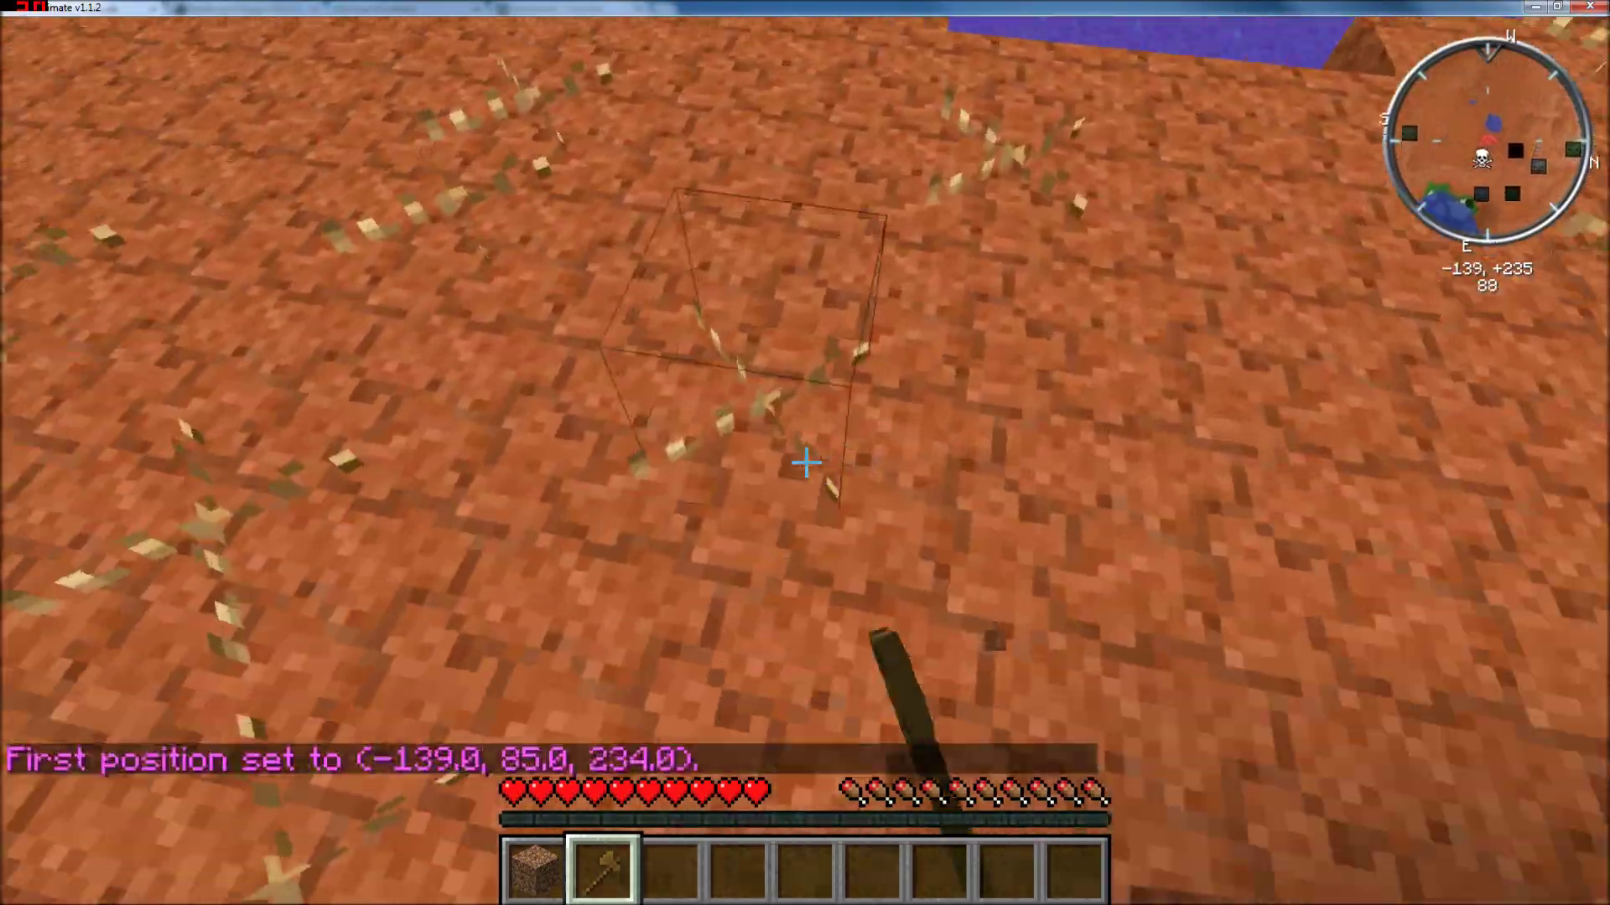
key(w)
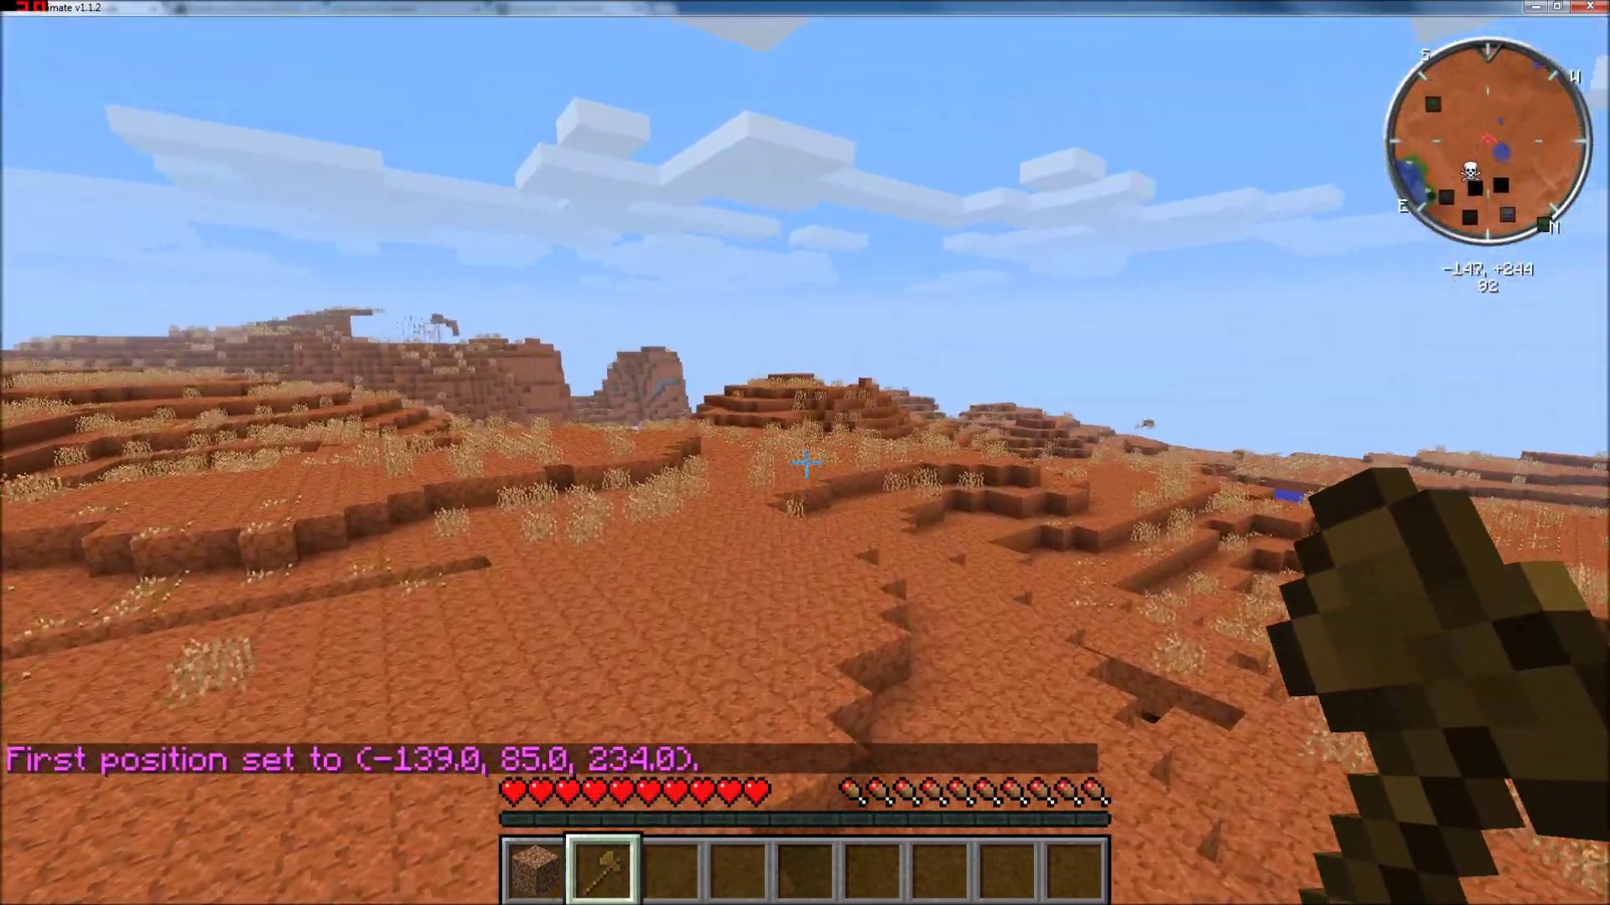
key(w)
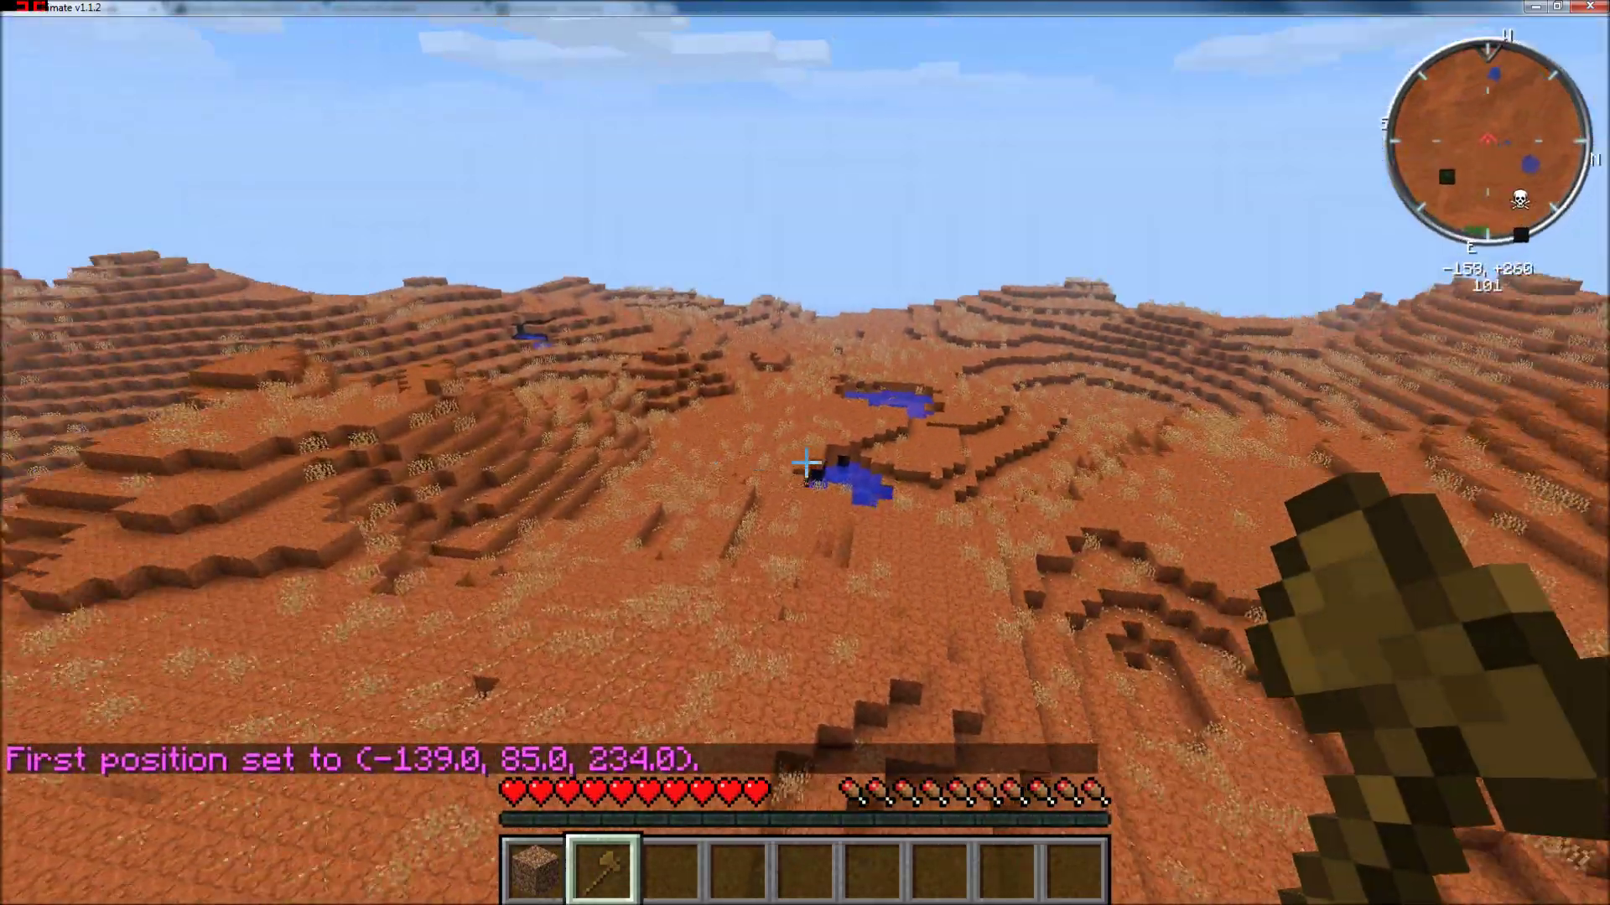
key(w)
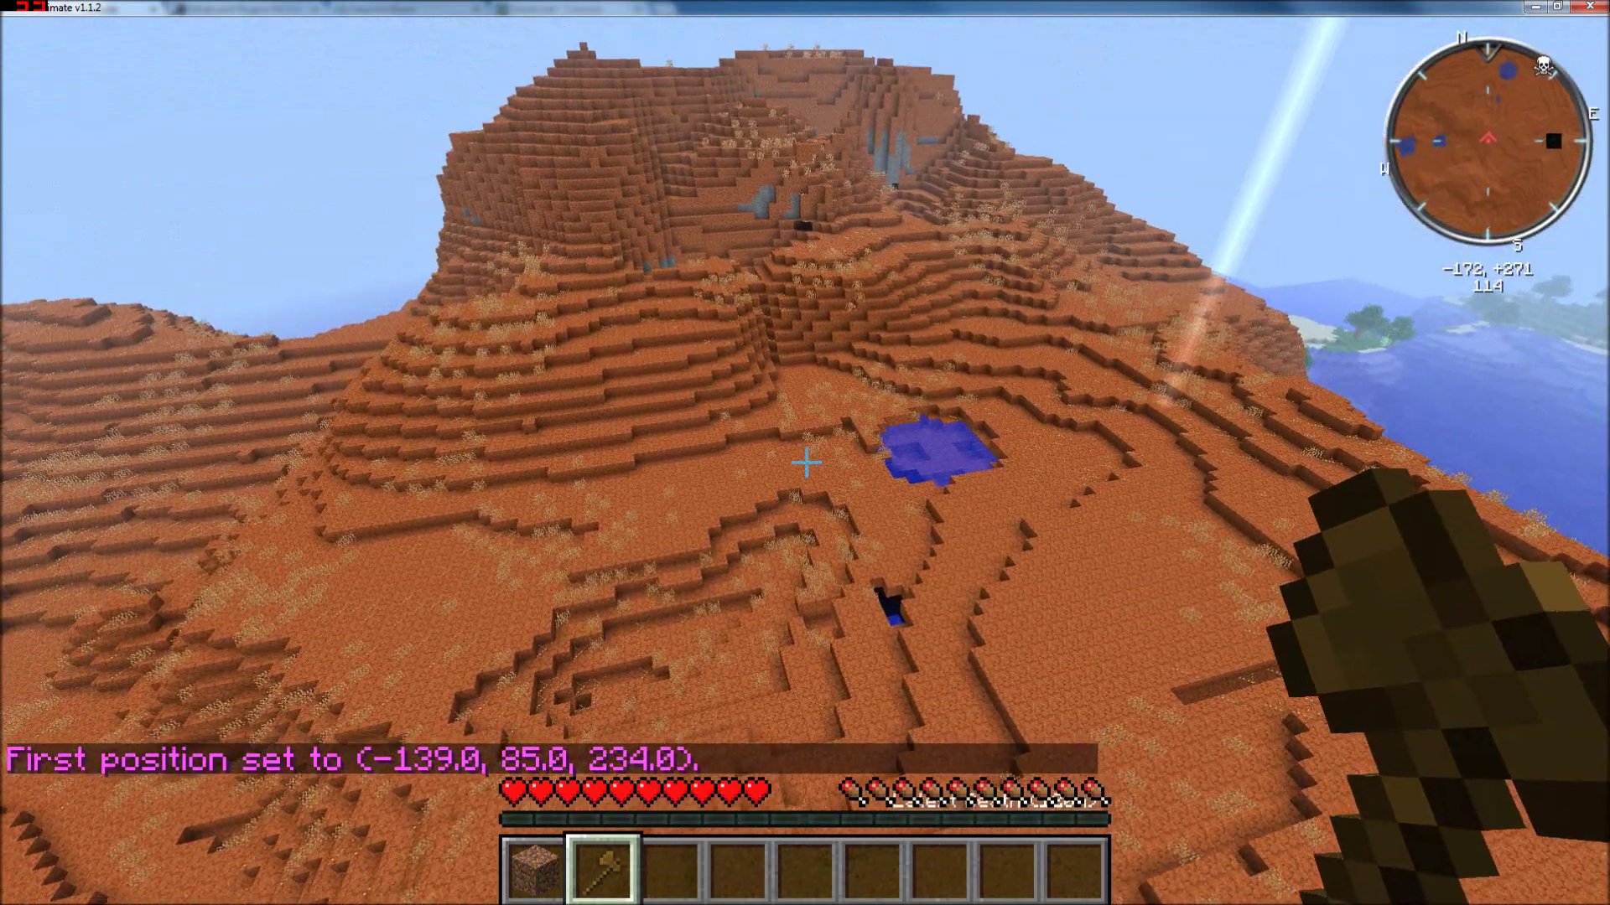
Step: Build stone-brick walls around the selection with //walls 98, changing 5068 blocks
key(slash)
text(/p)
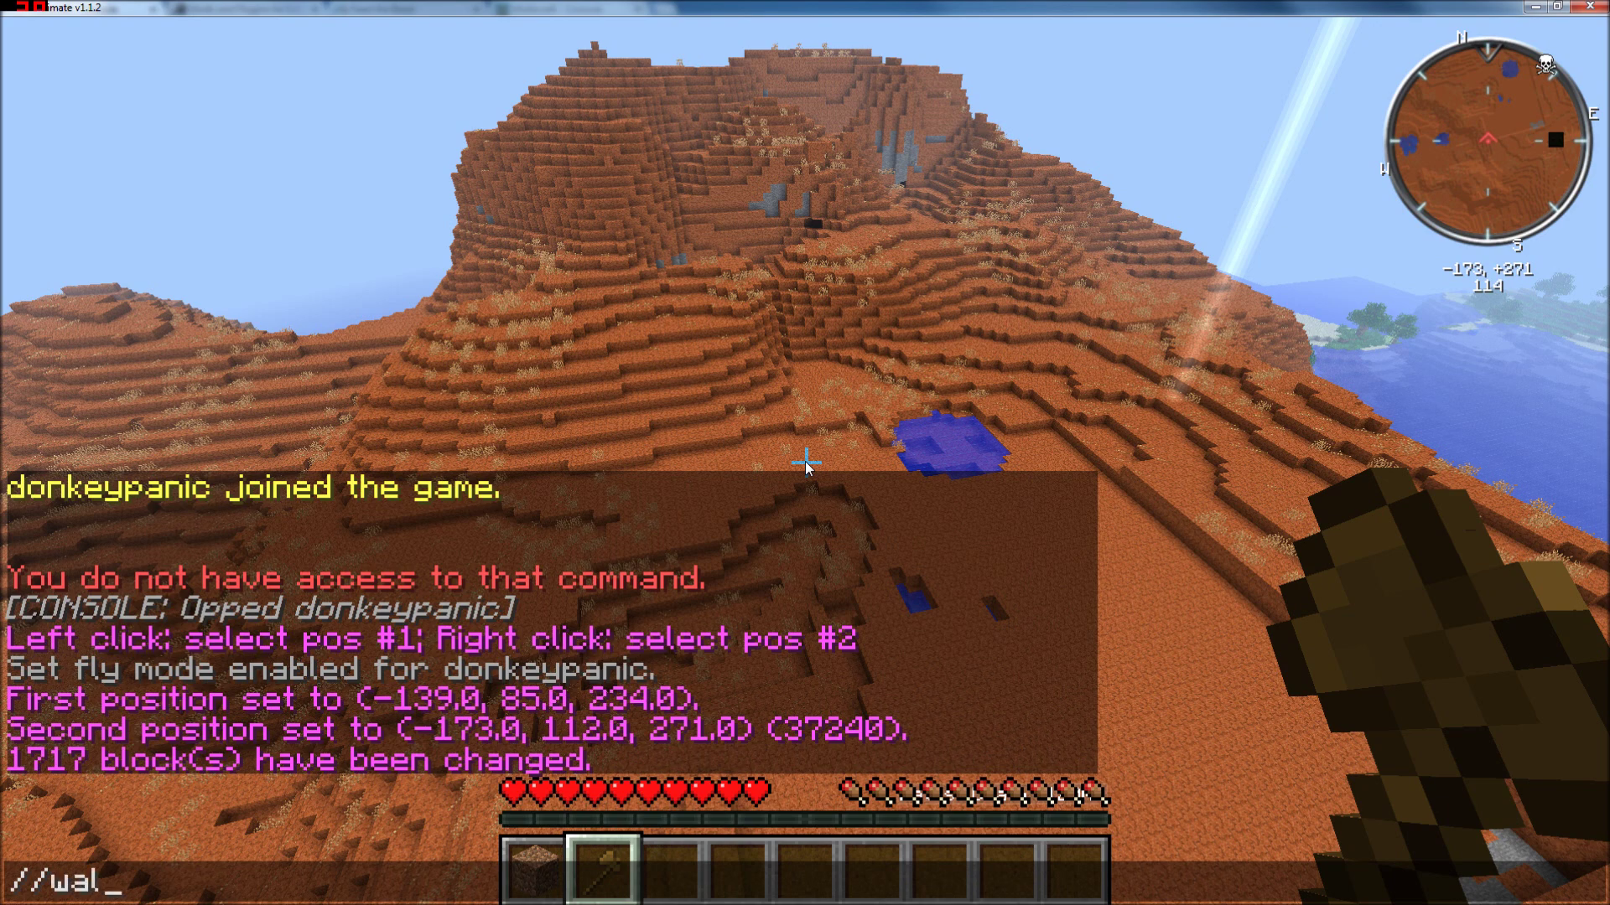
text(8)
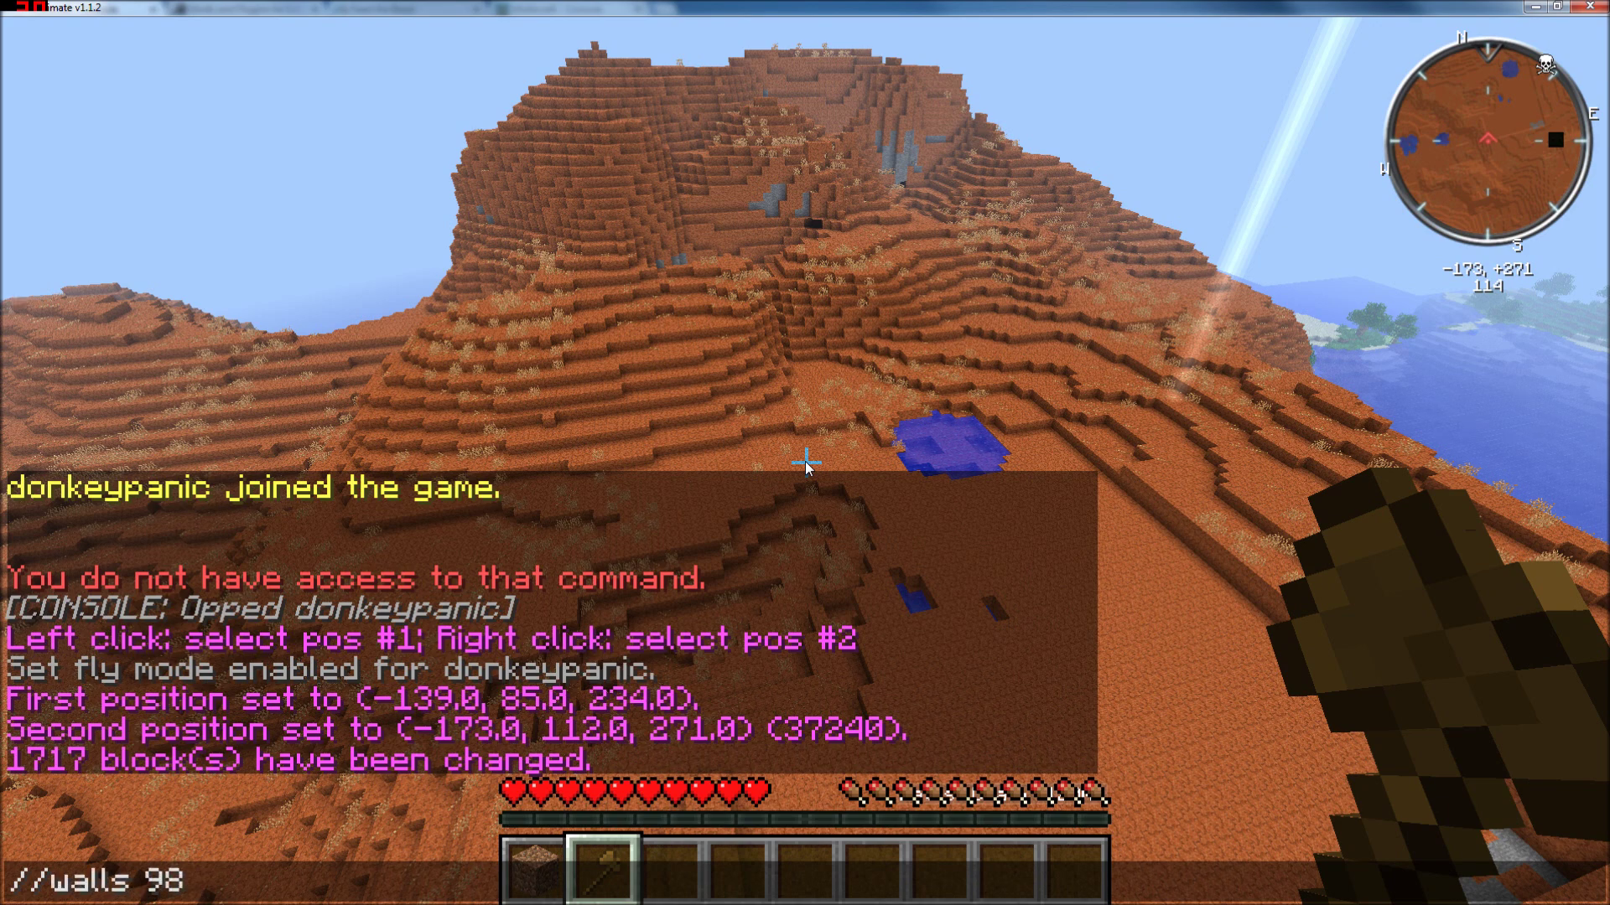
key(Return)
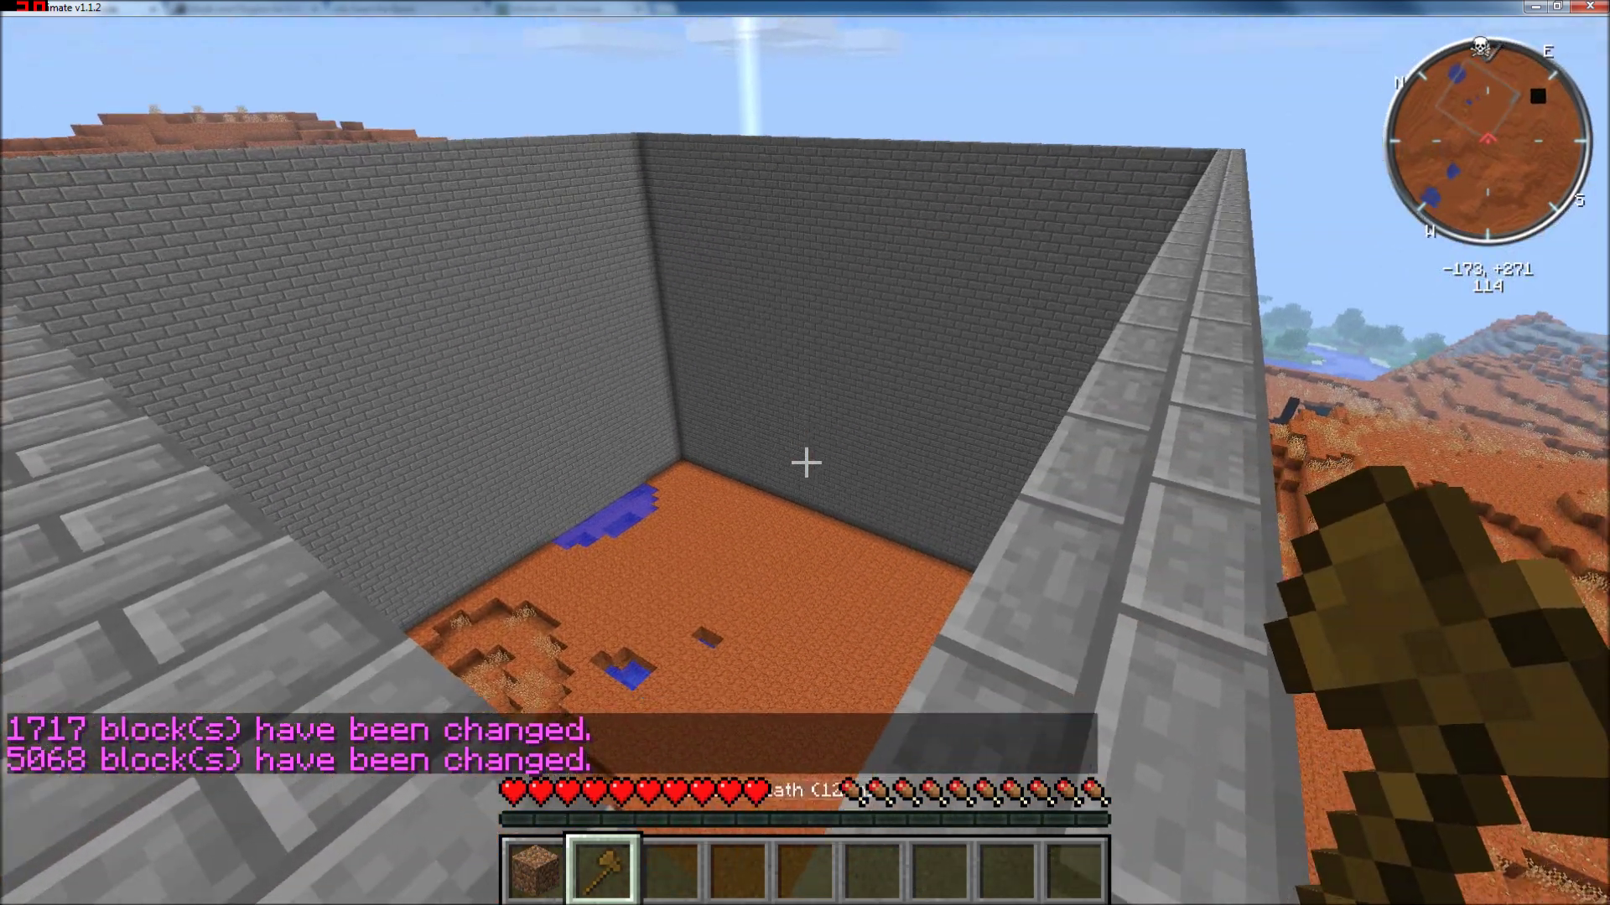
Step: Fly down into and back above the walled enclosure to inspect it from every corner
key(w)
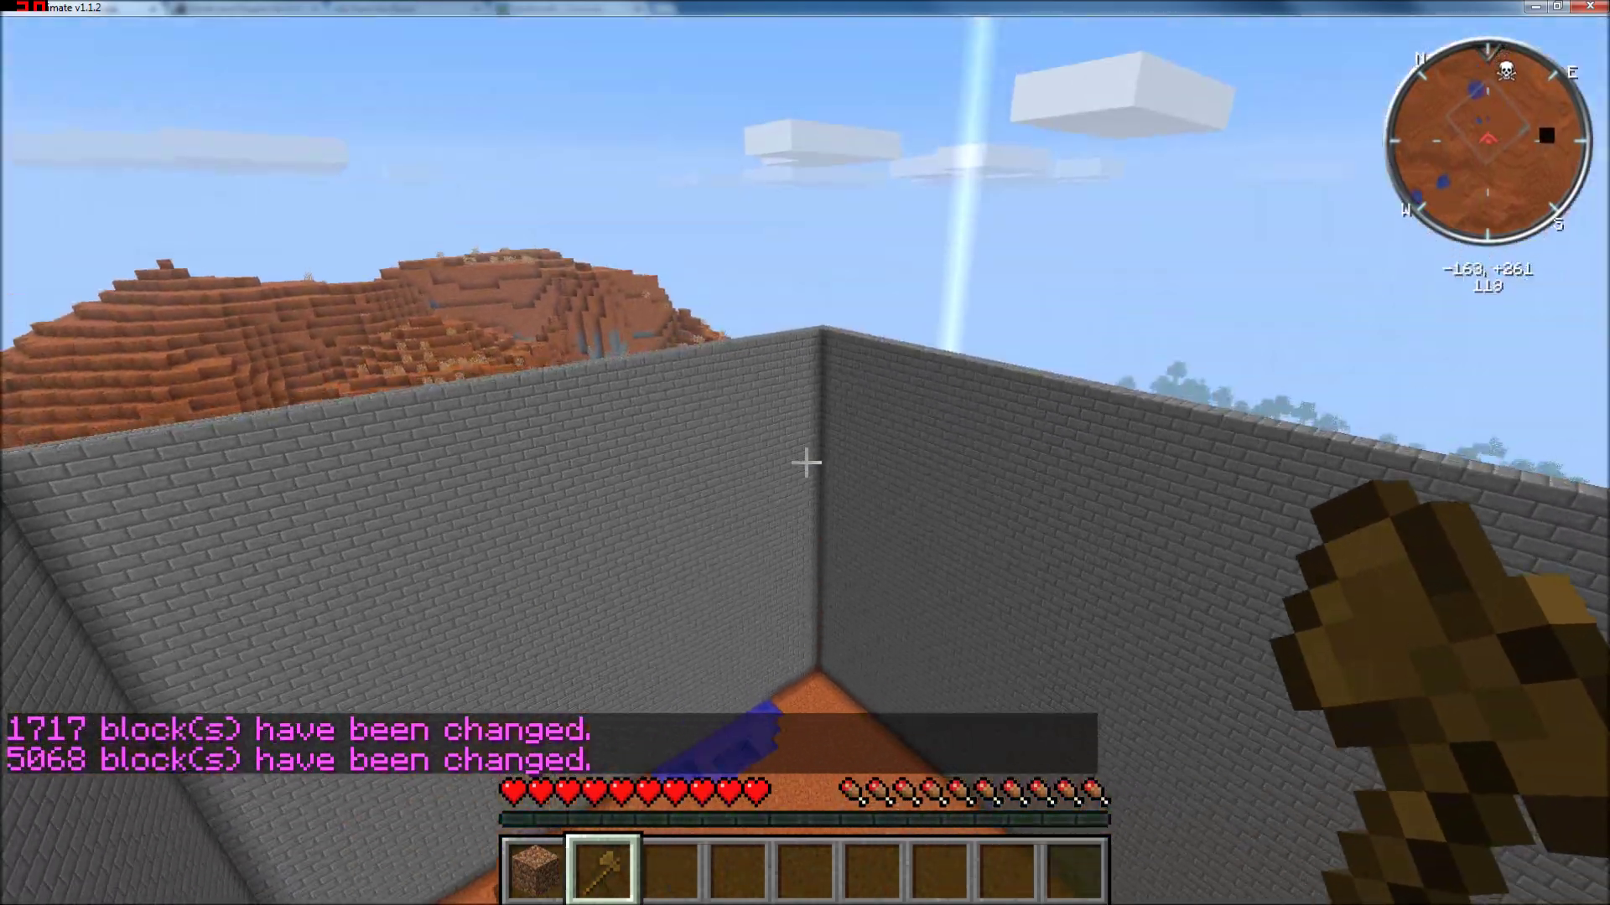
key(space)
key(a)
key(shift)
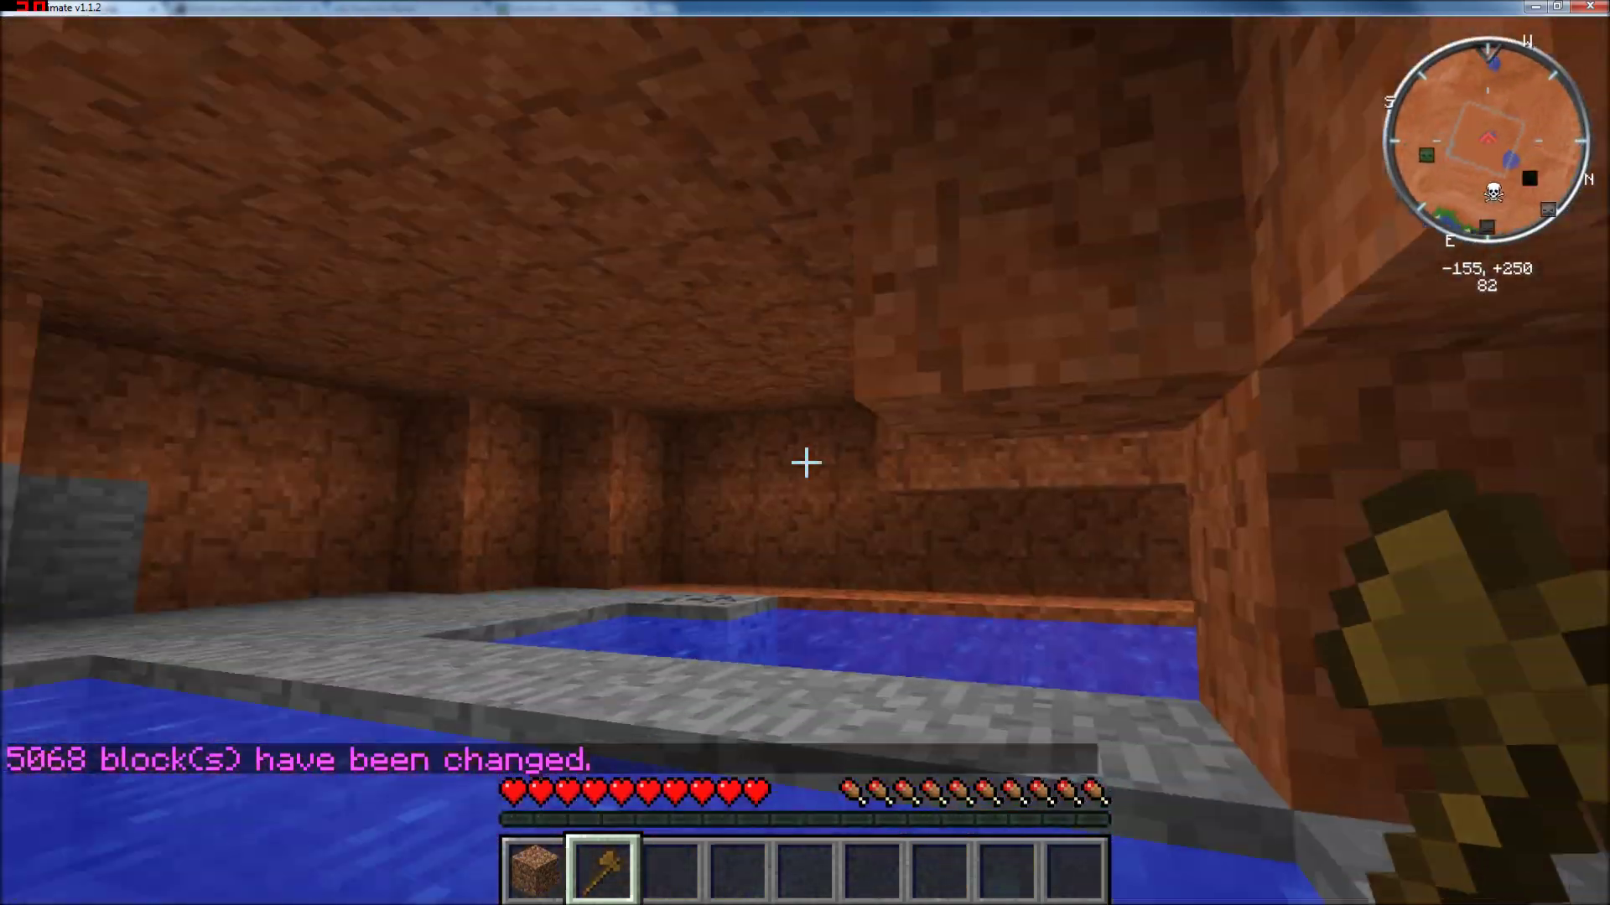
mouse_move(805, 462)
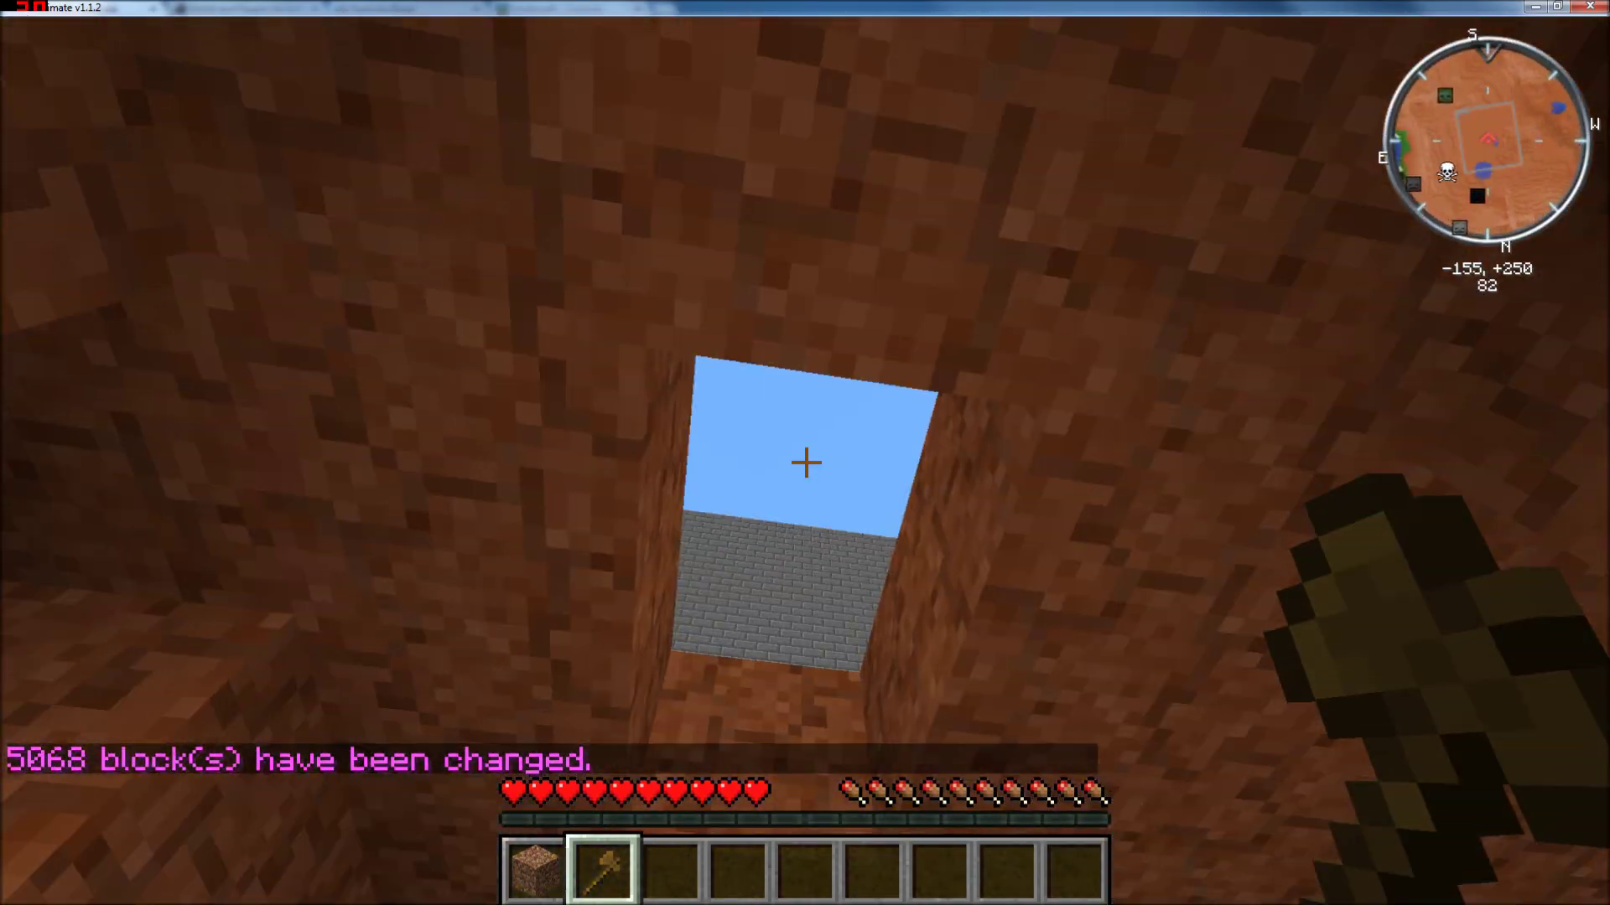
key(space)
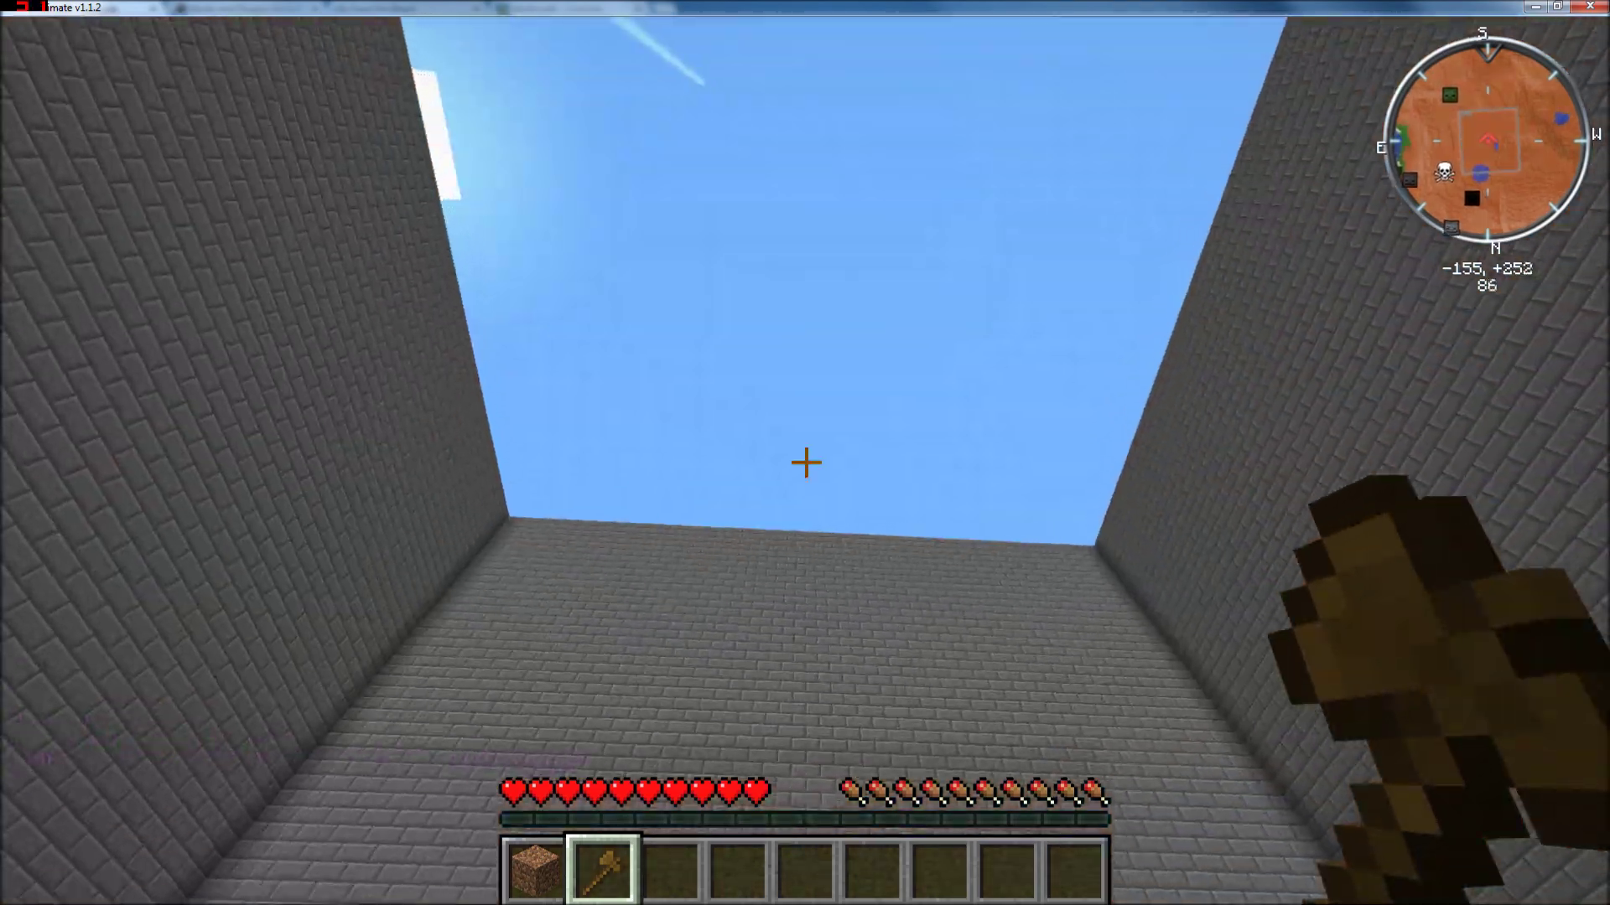
key(shift)
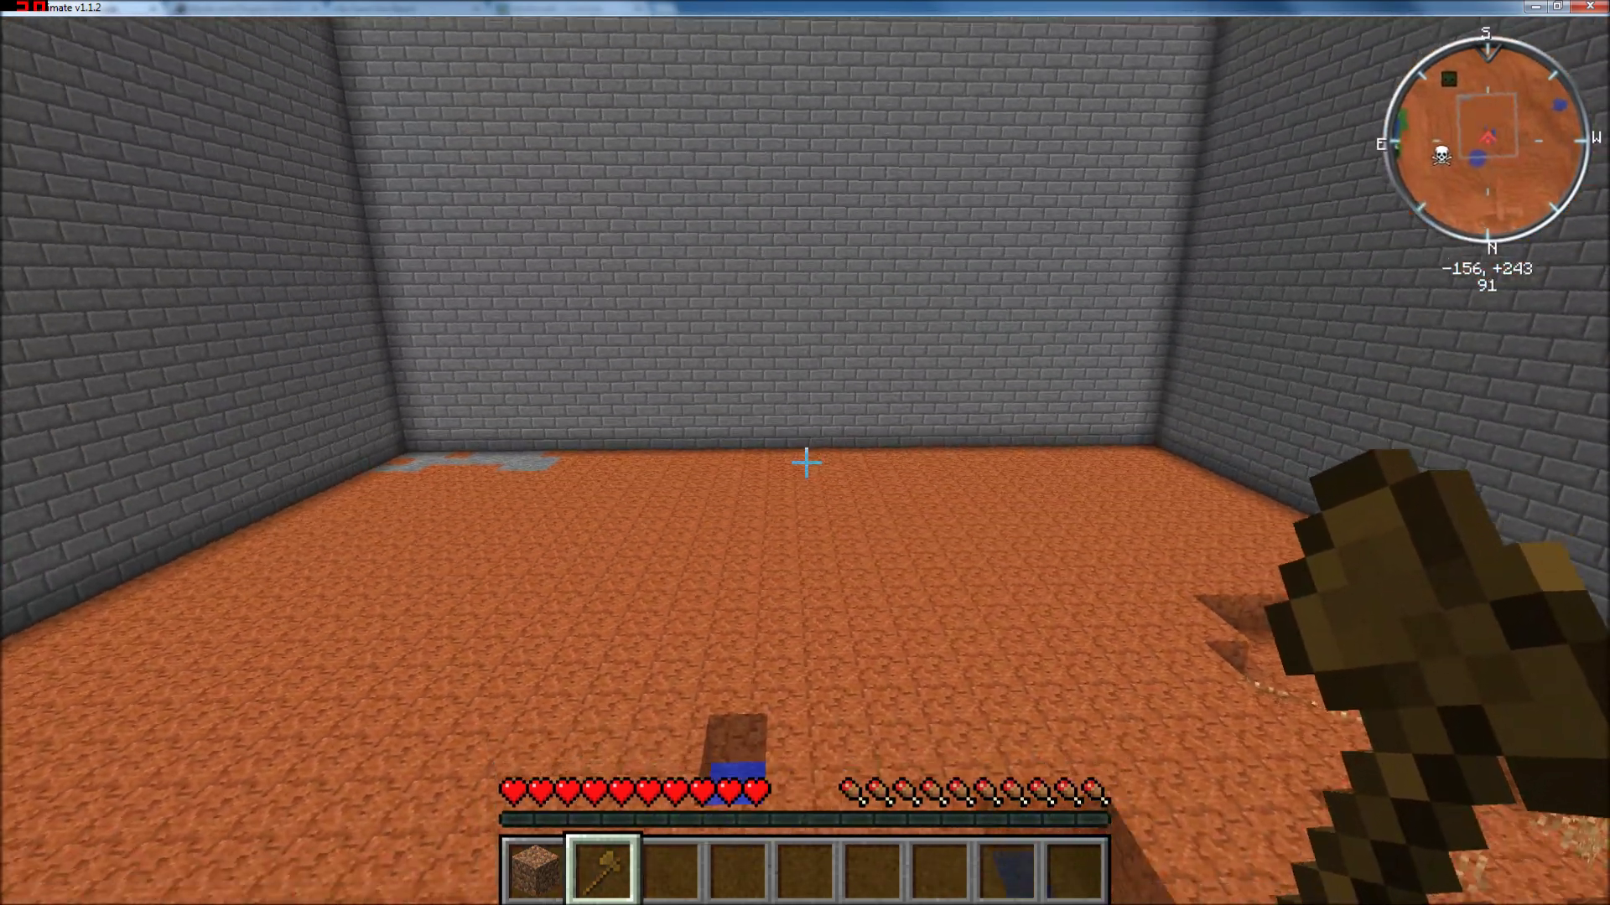
key(slash)
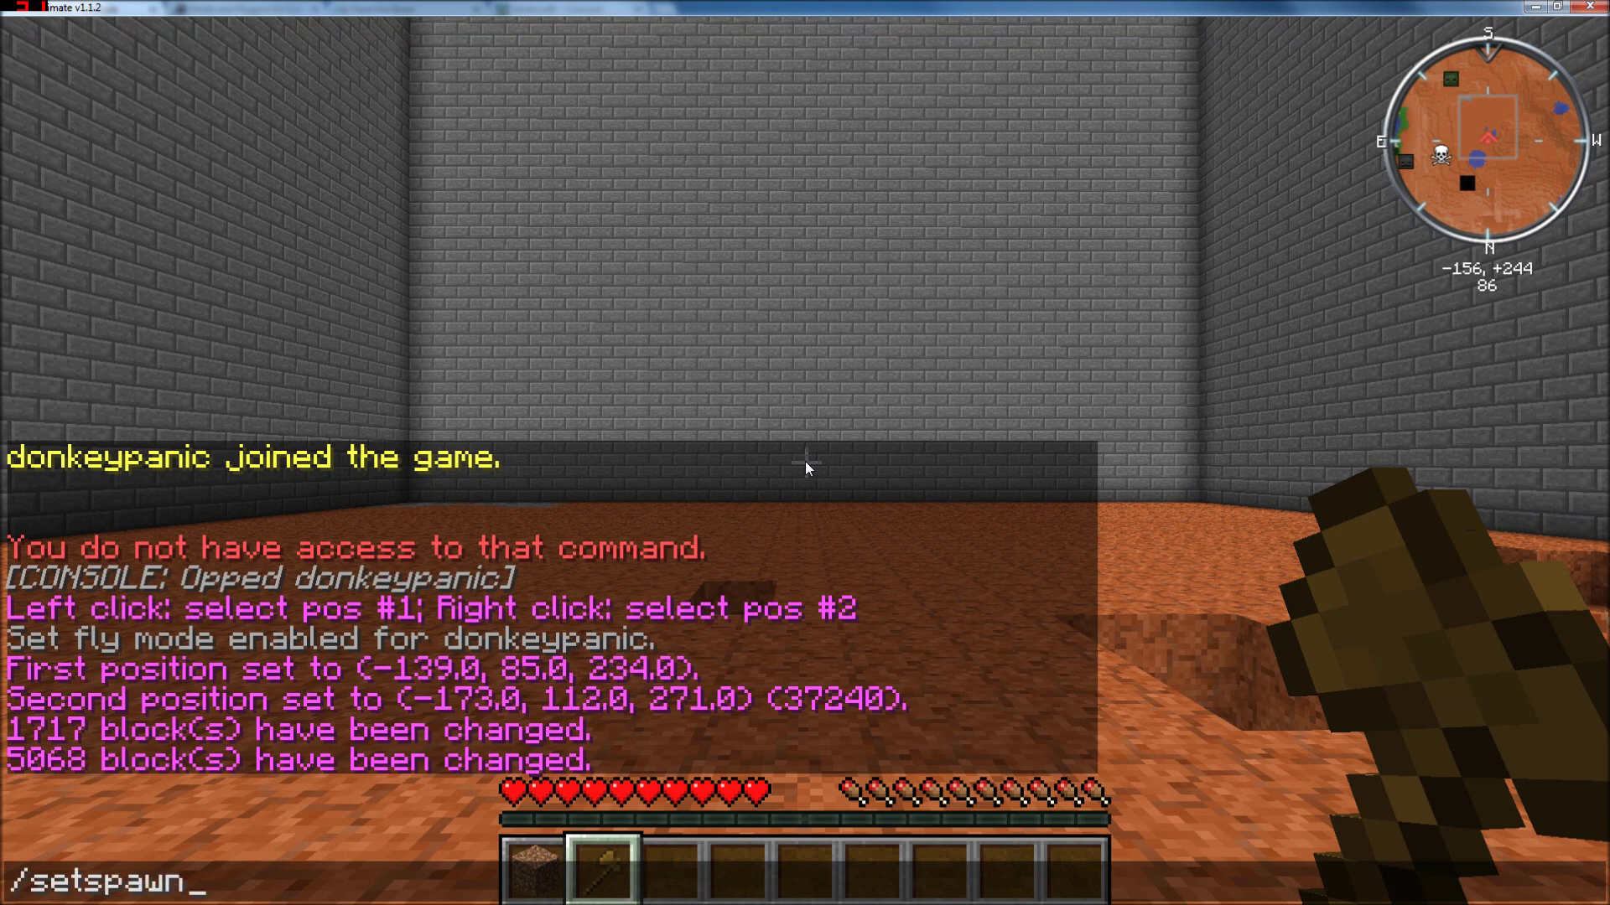
key(slash)
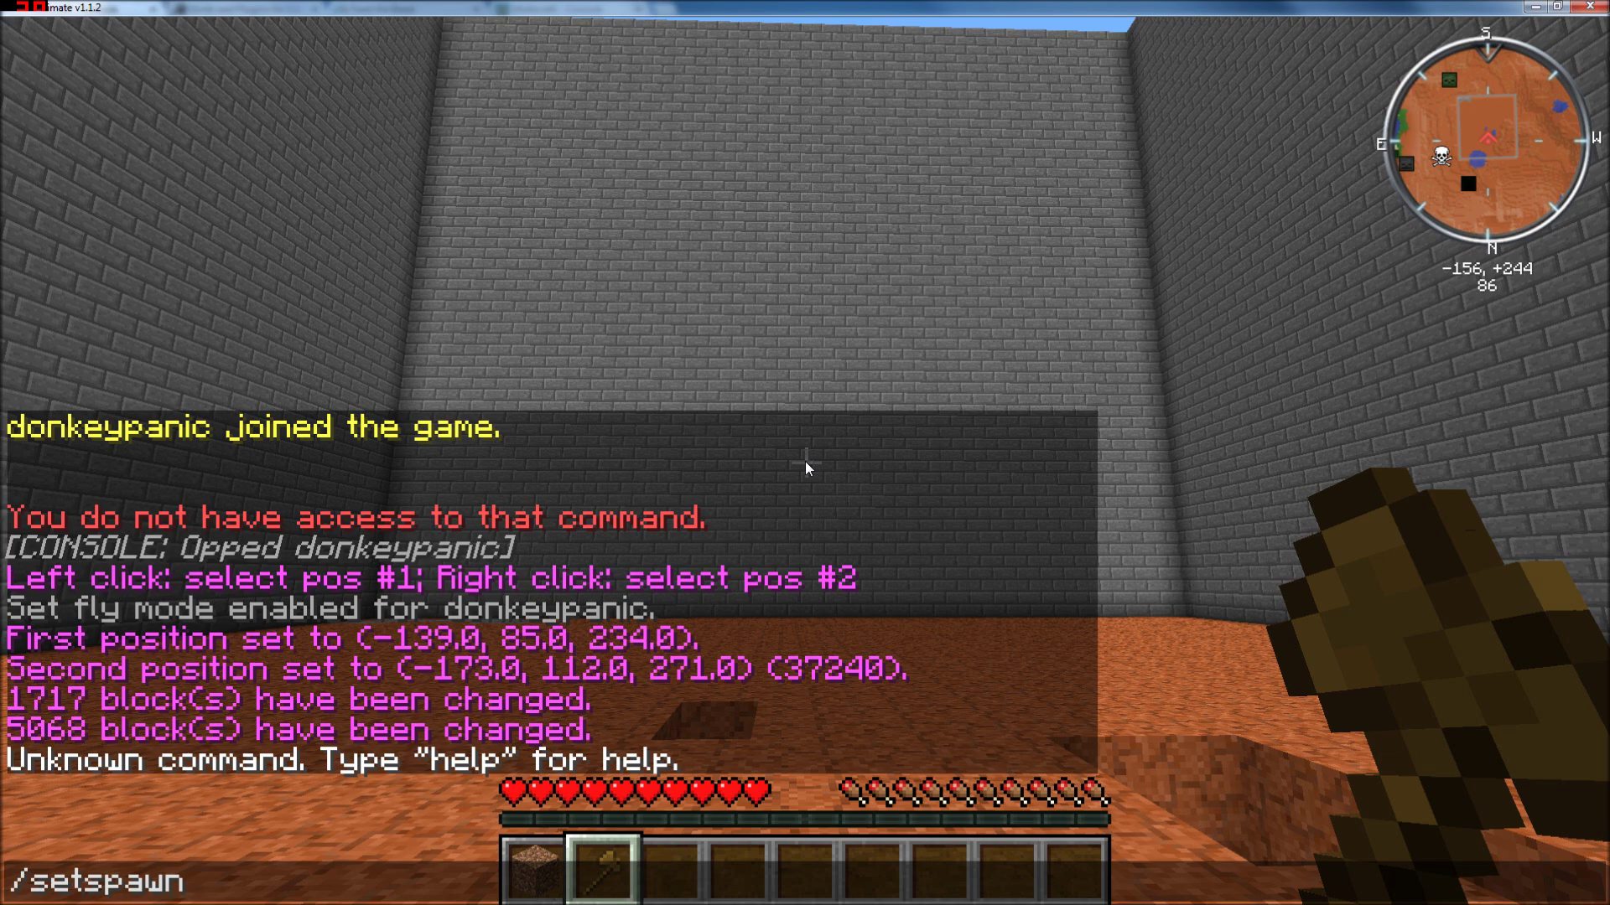
key(space)
key(w)
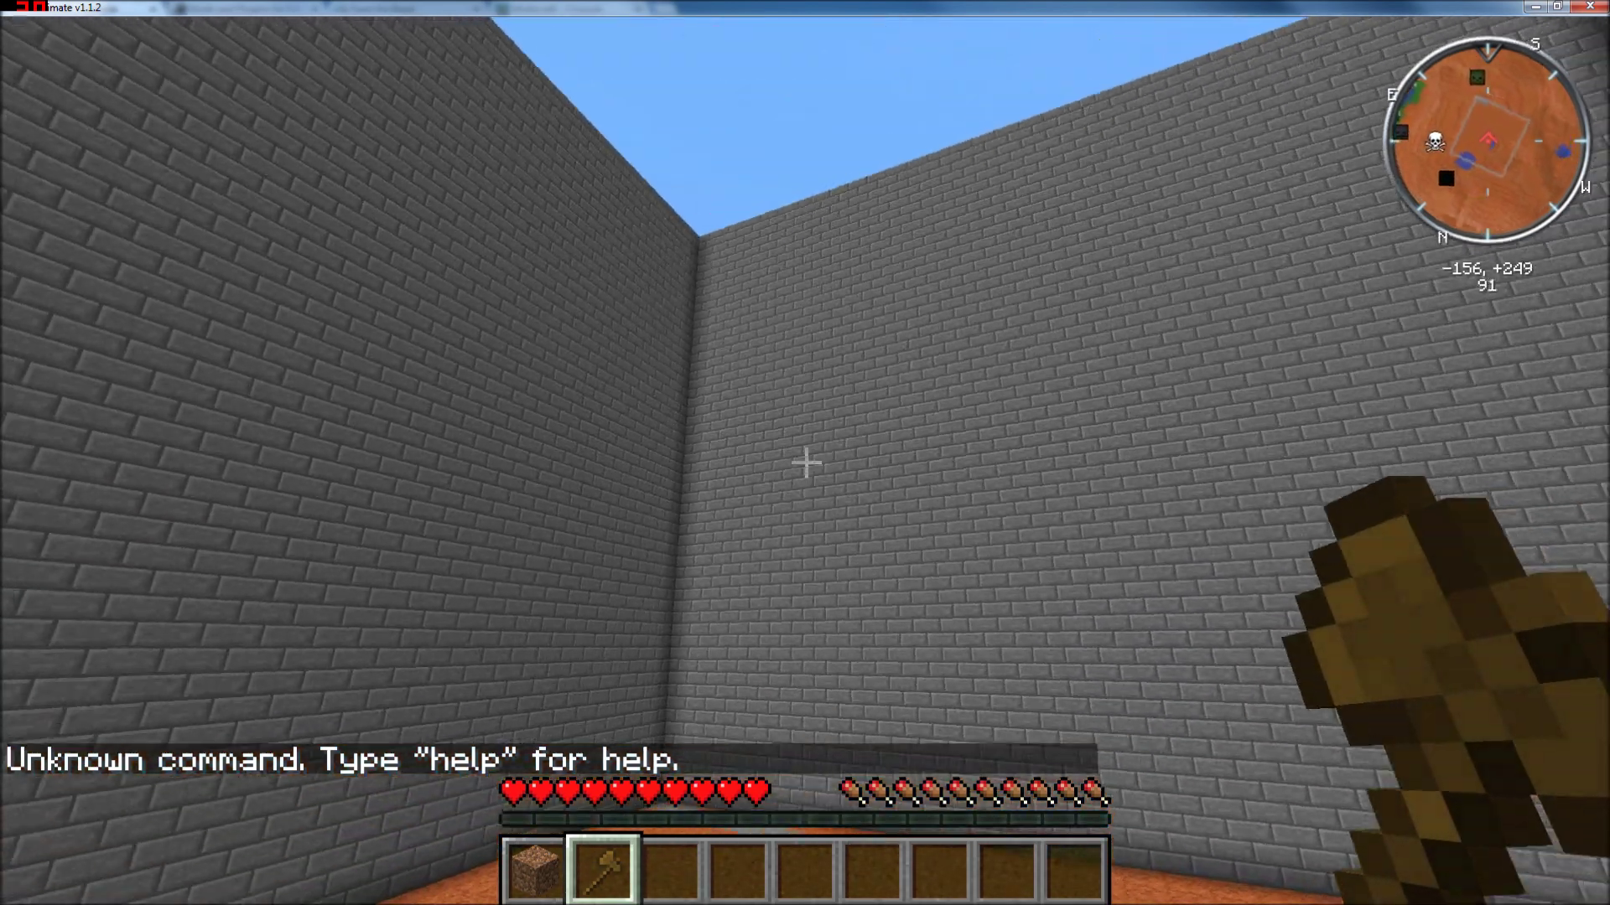
key(w)
key(space)
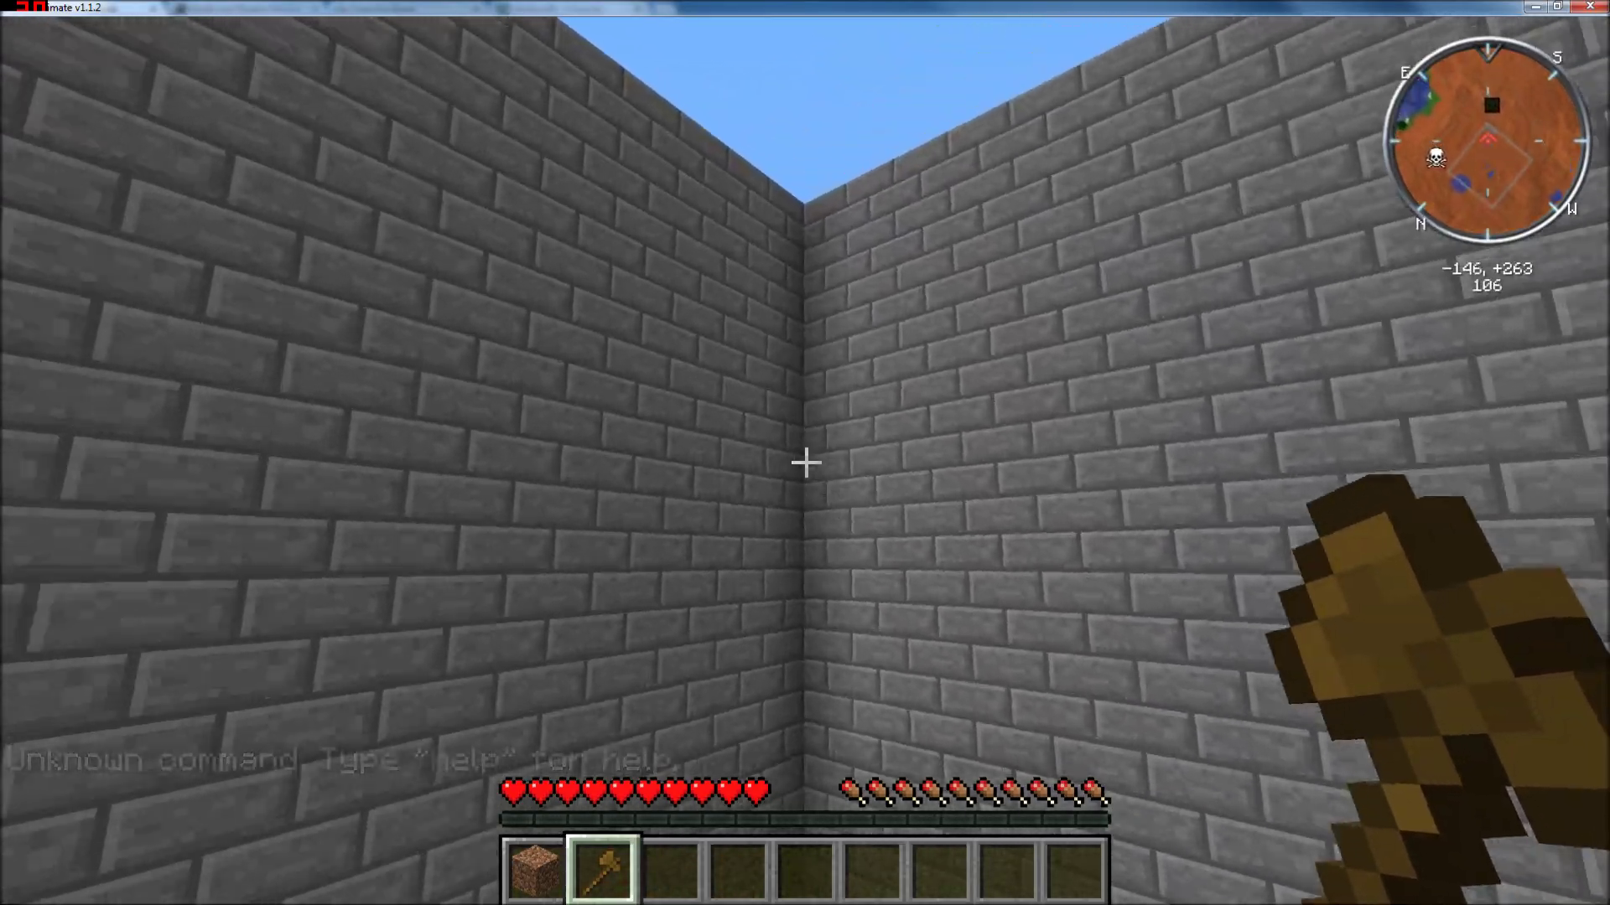
key(w)
key(space)
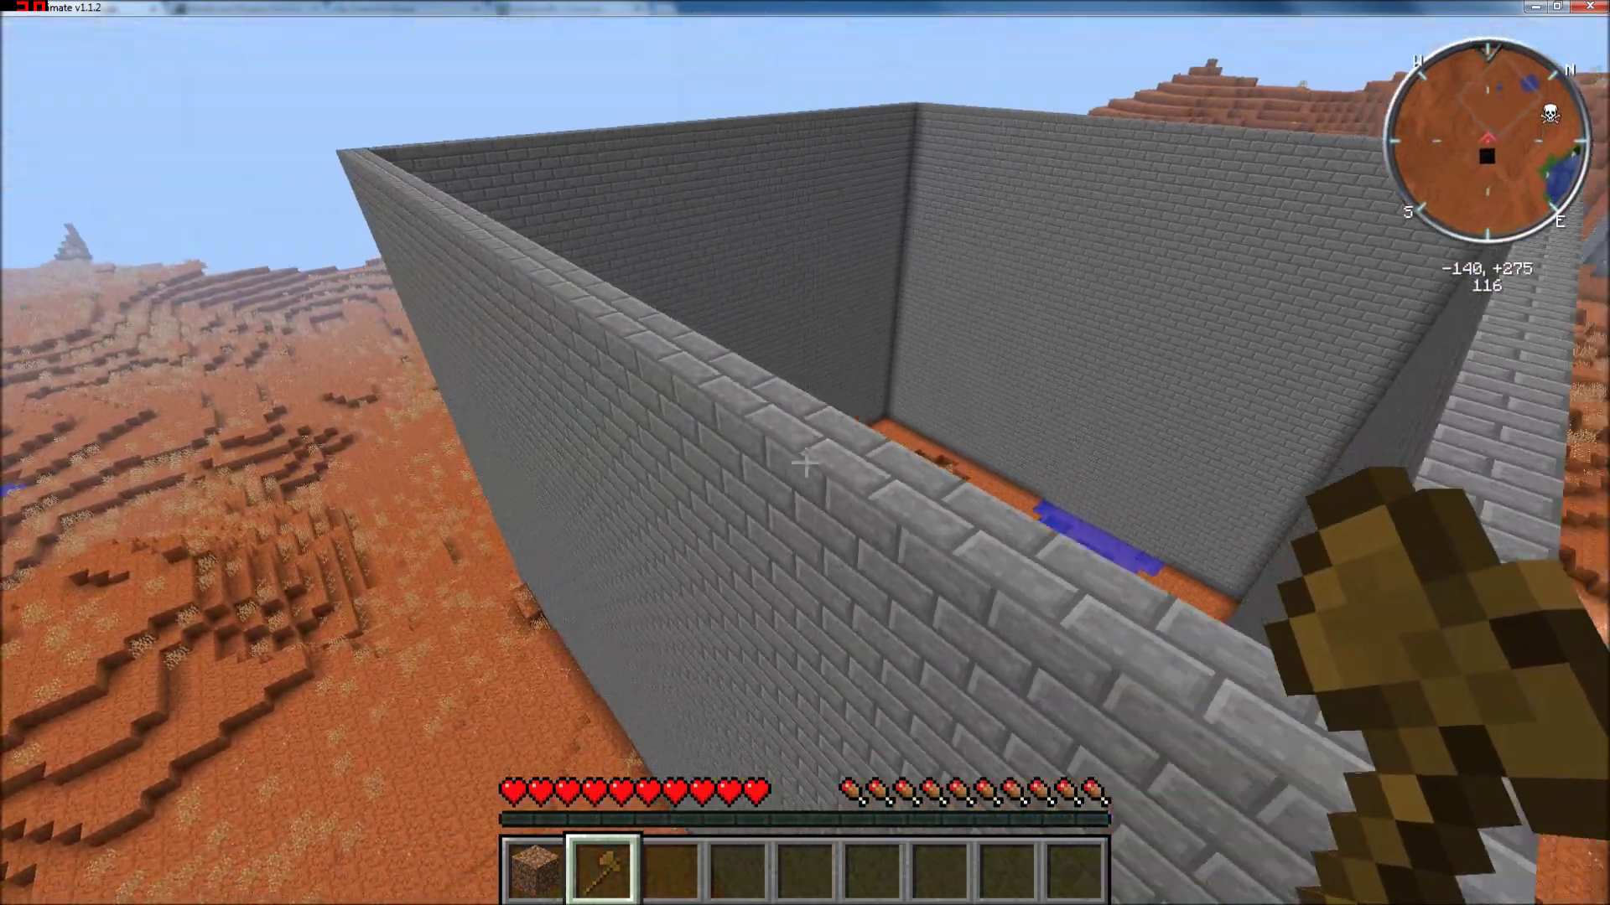
key(w)
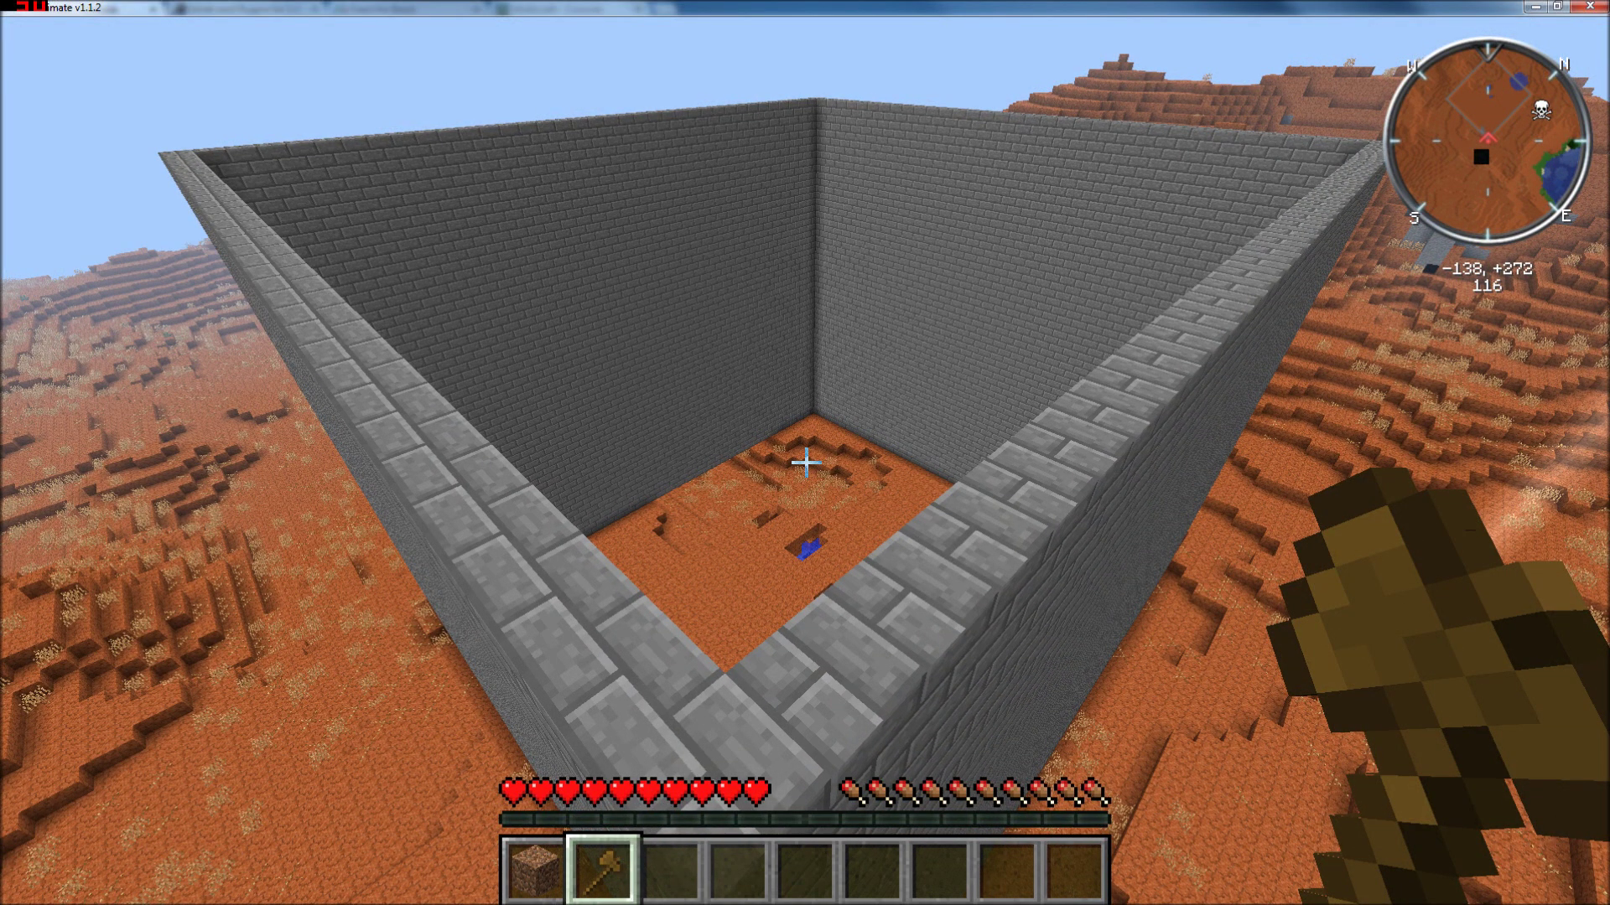
key(w)
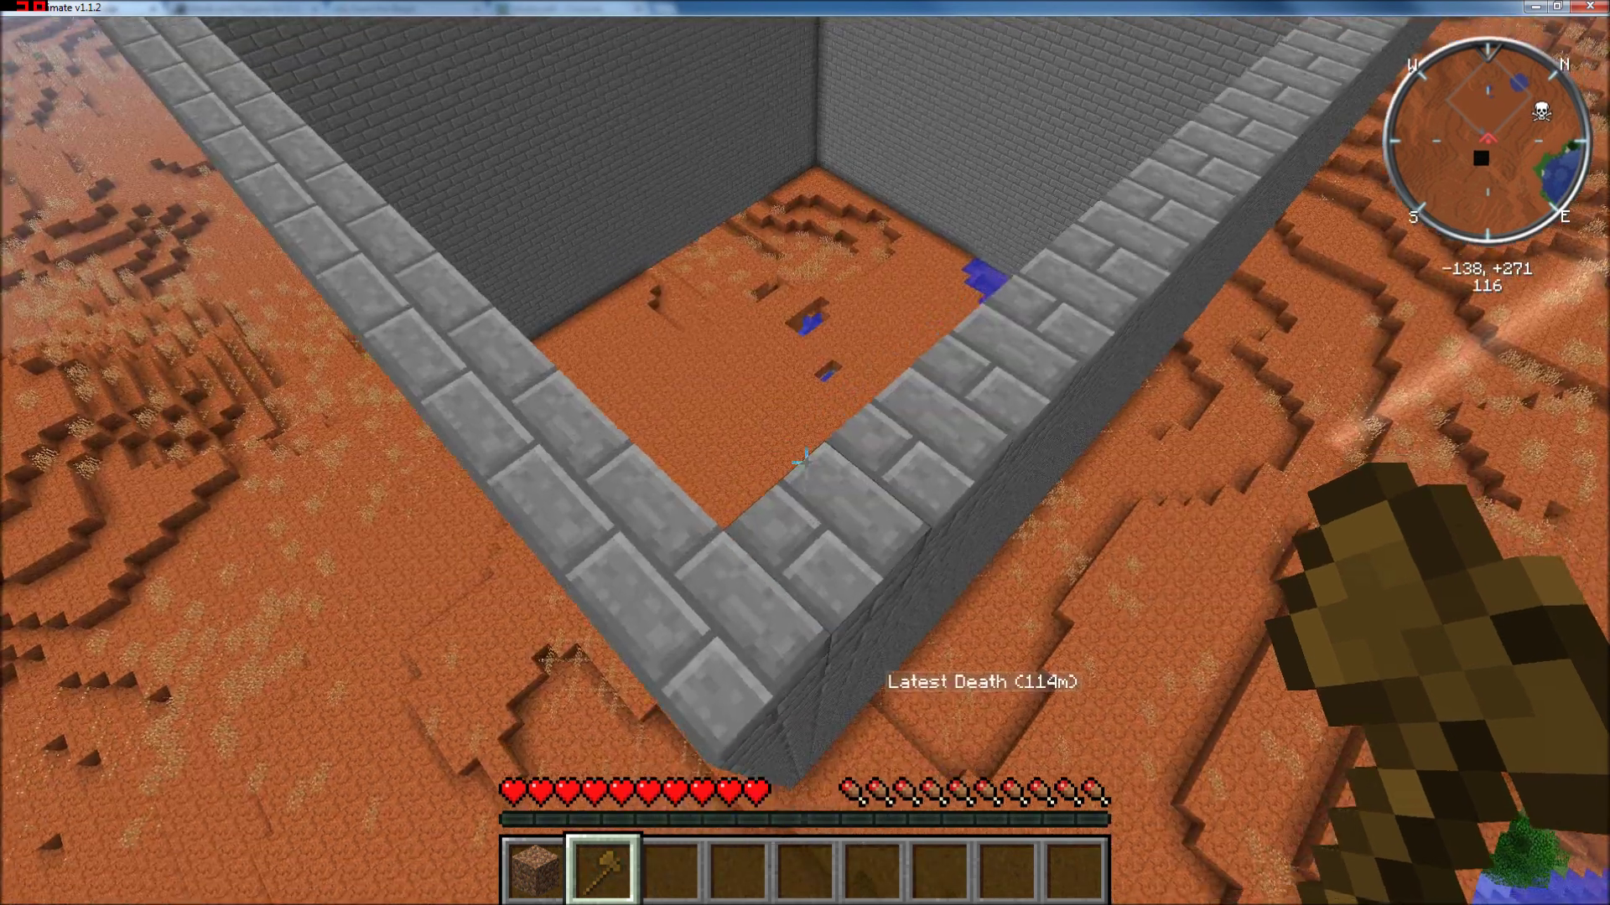
key(shift)
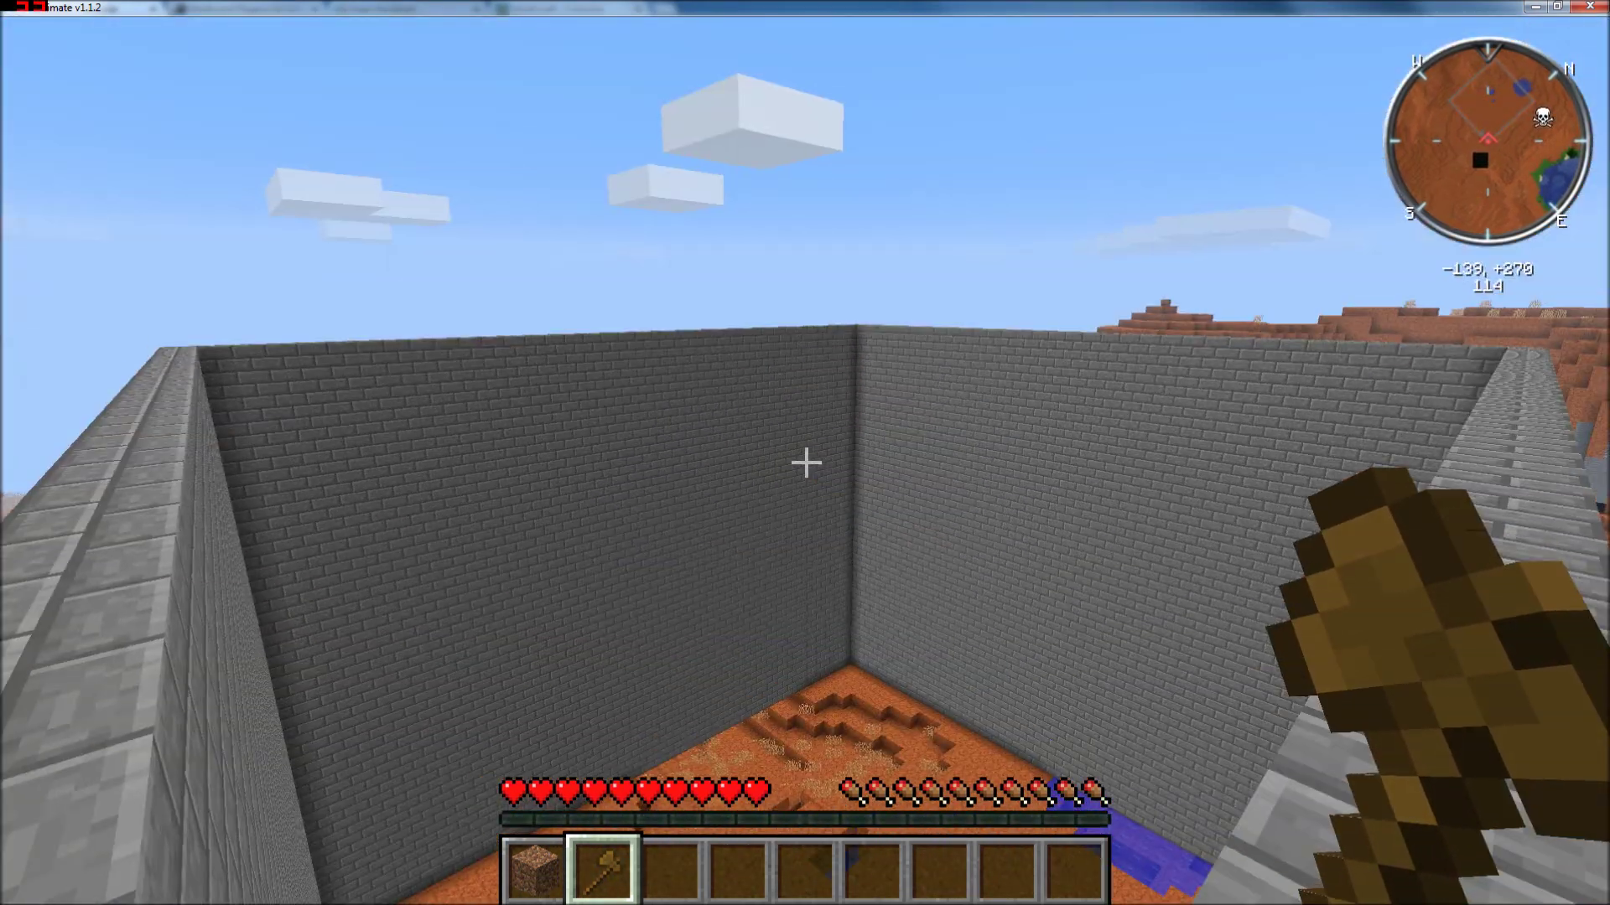
Step: Stop A Fake Server from Multicraft's View Server page, then minimize the browser and Minecraft
key(t)
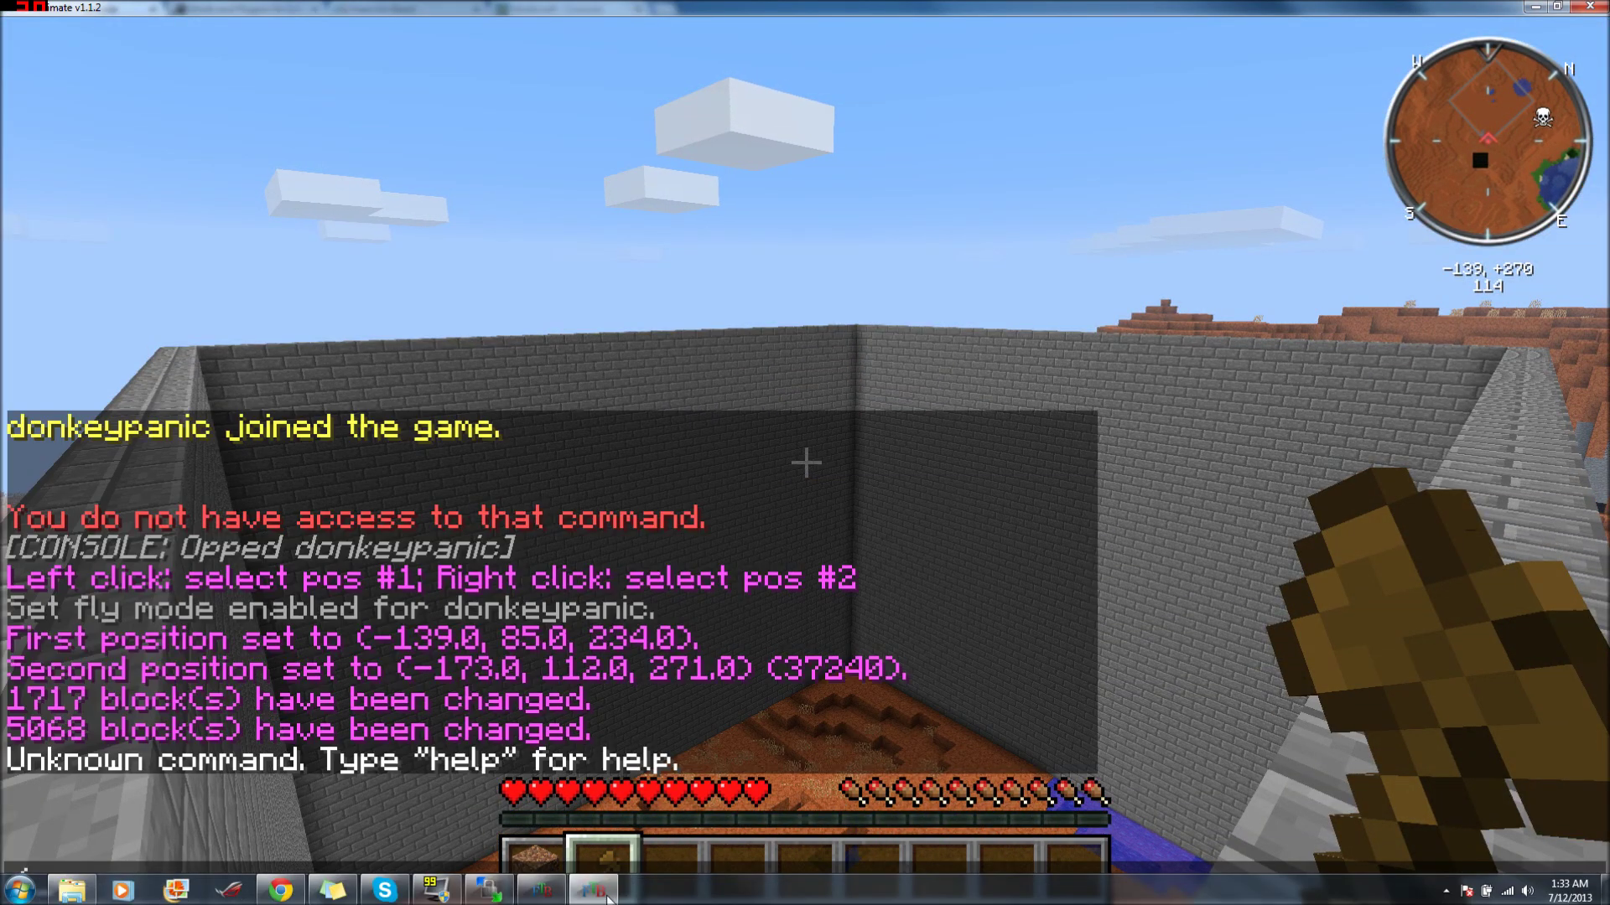
mouse_move(338, 872)
click(281, 891)
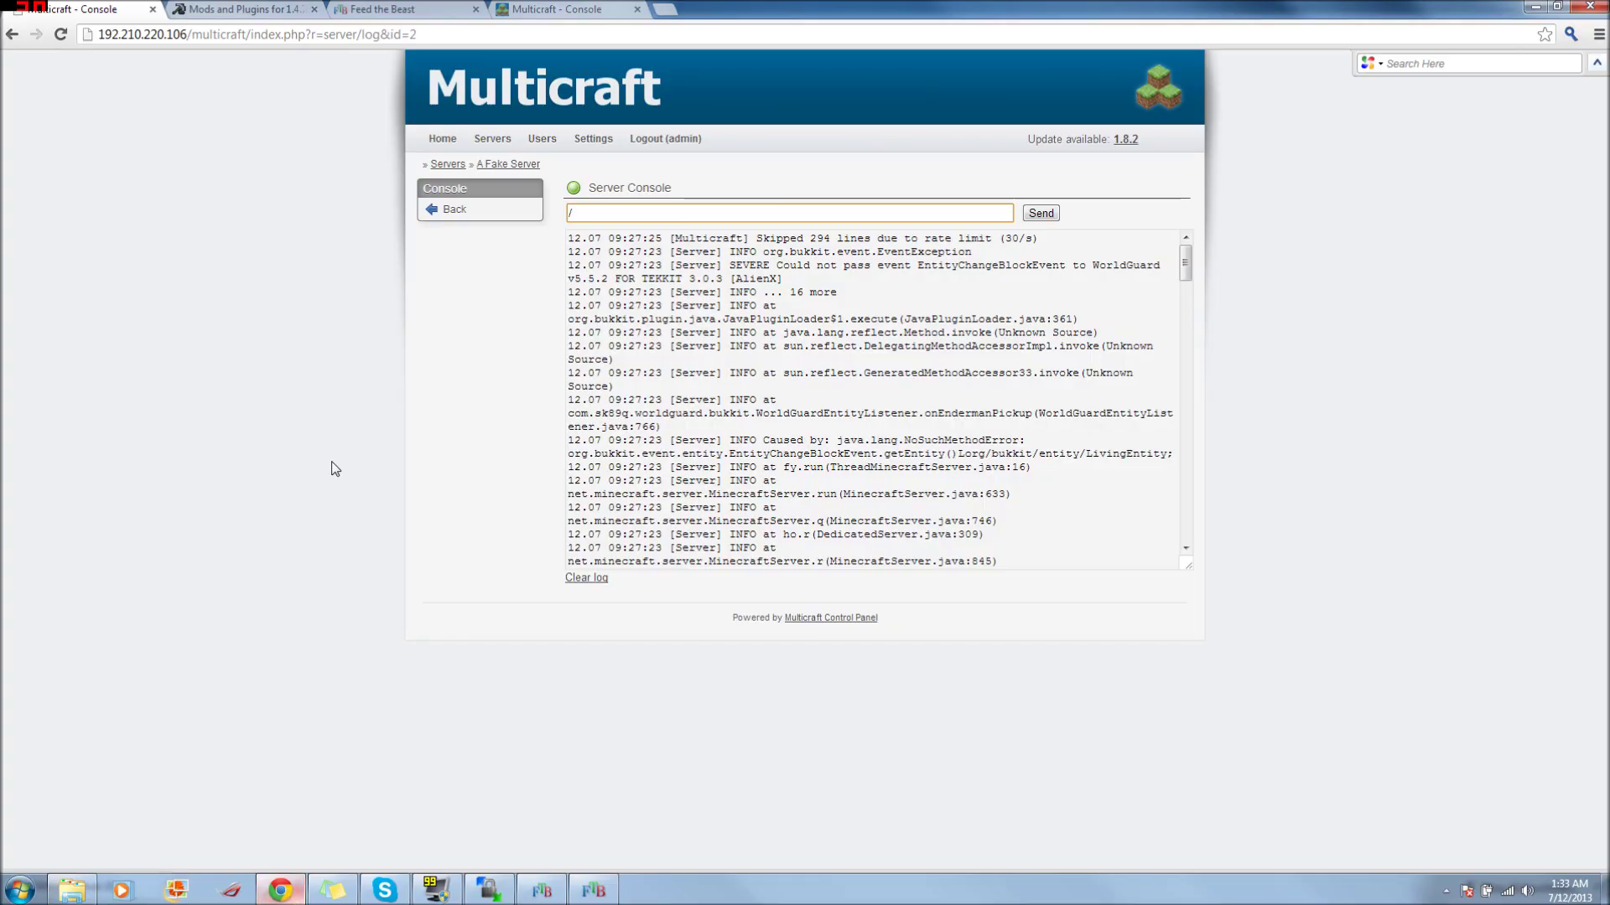
click(453, 220)
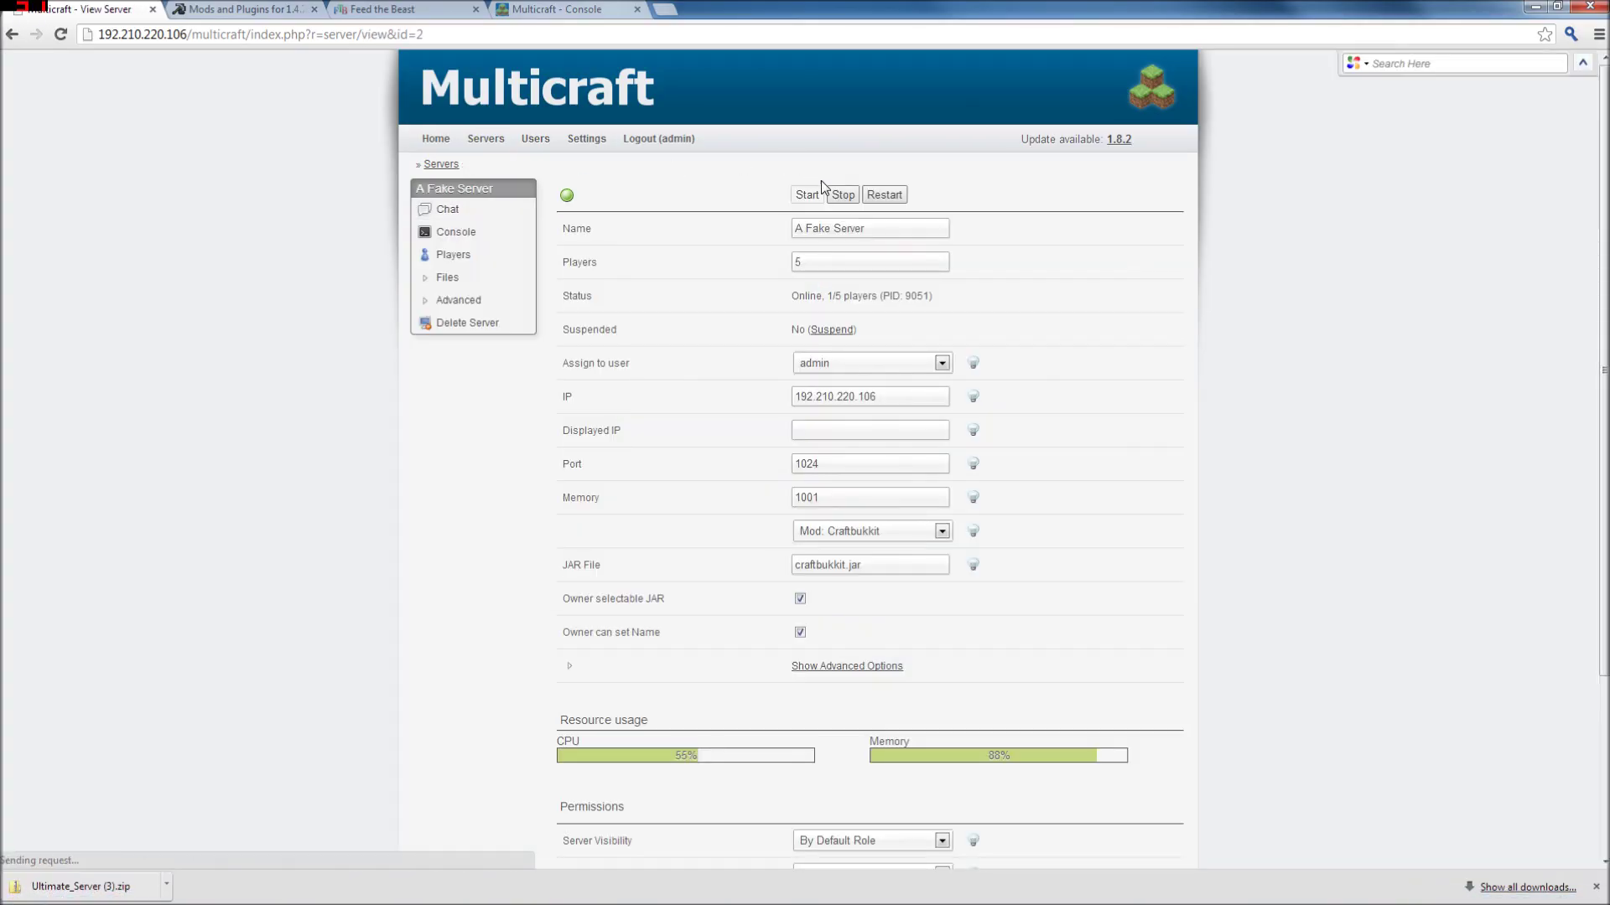
click(843, 196)
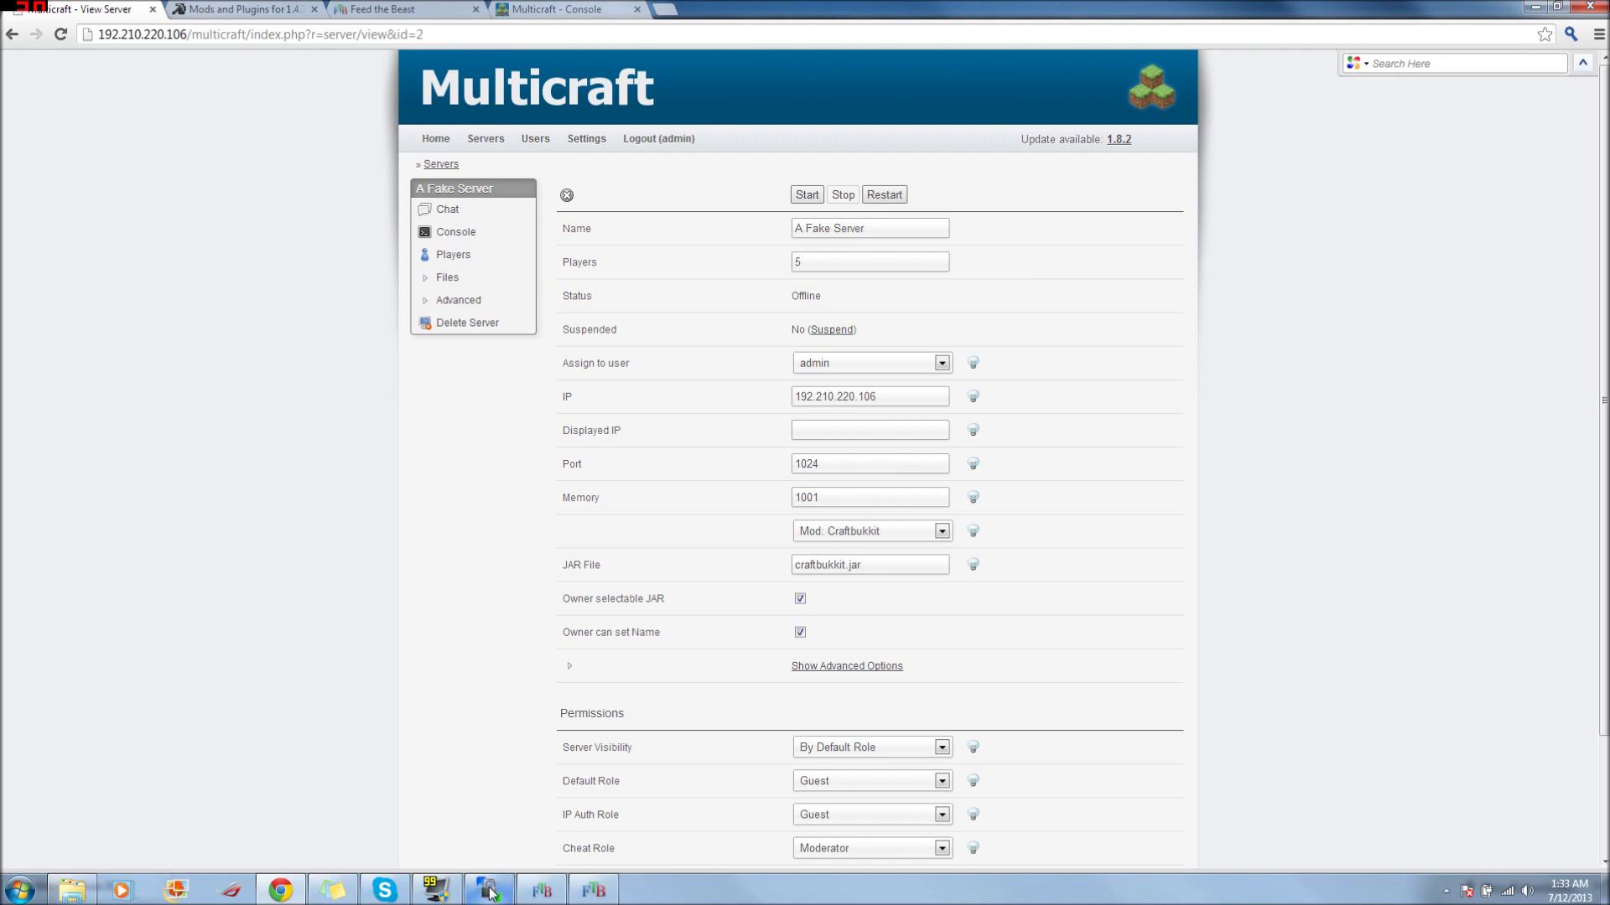
click(1534, 7)
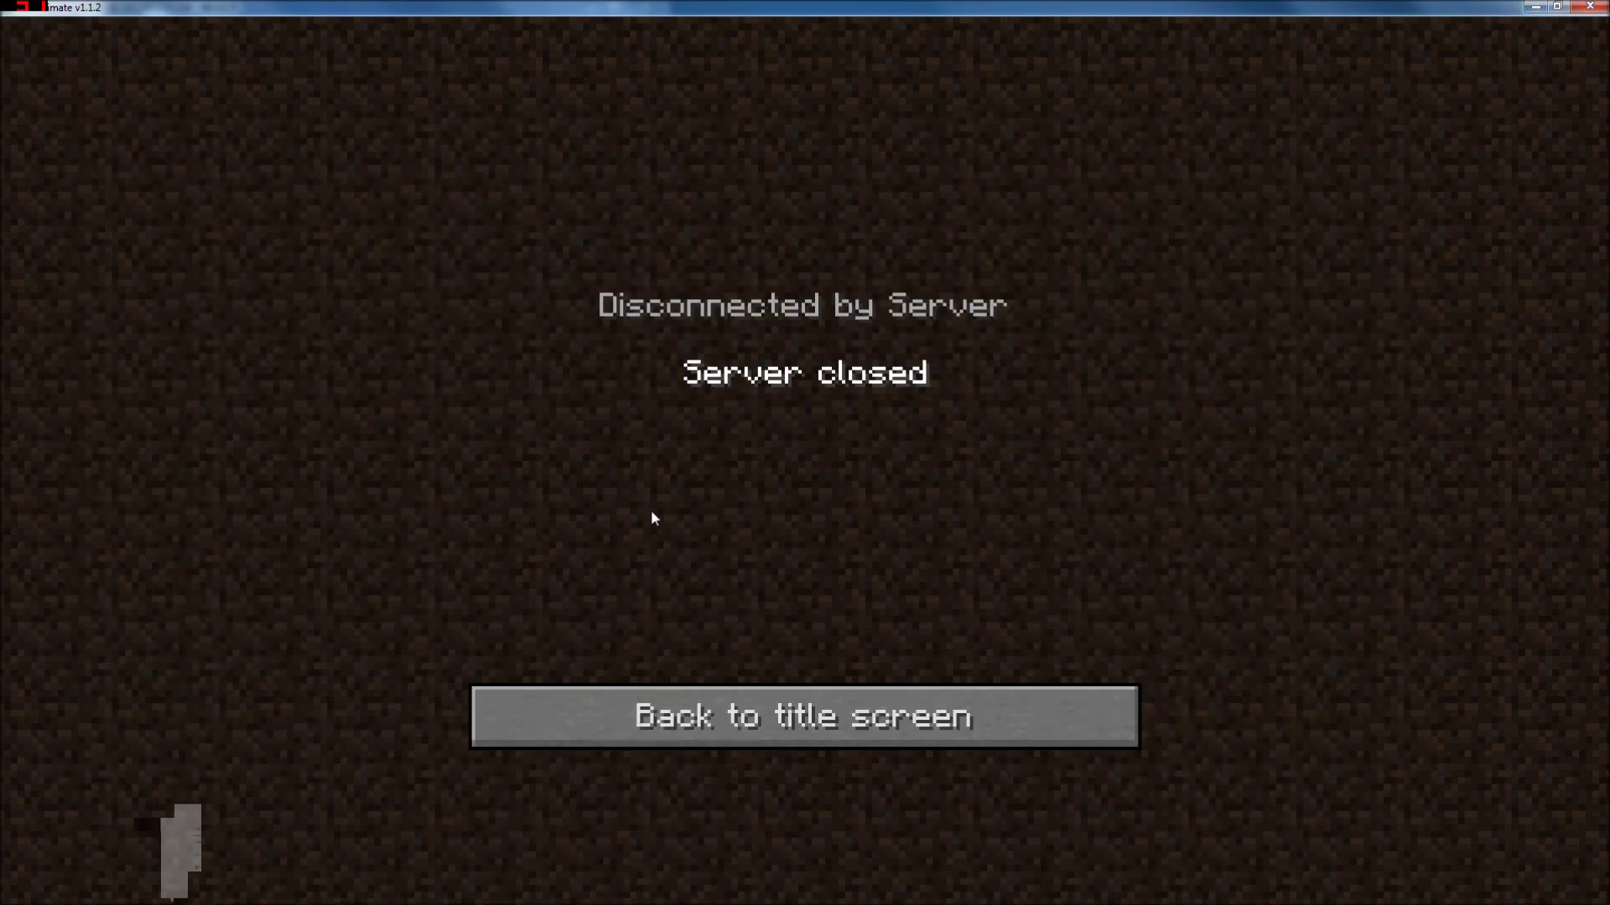
click(1533, 7)
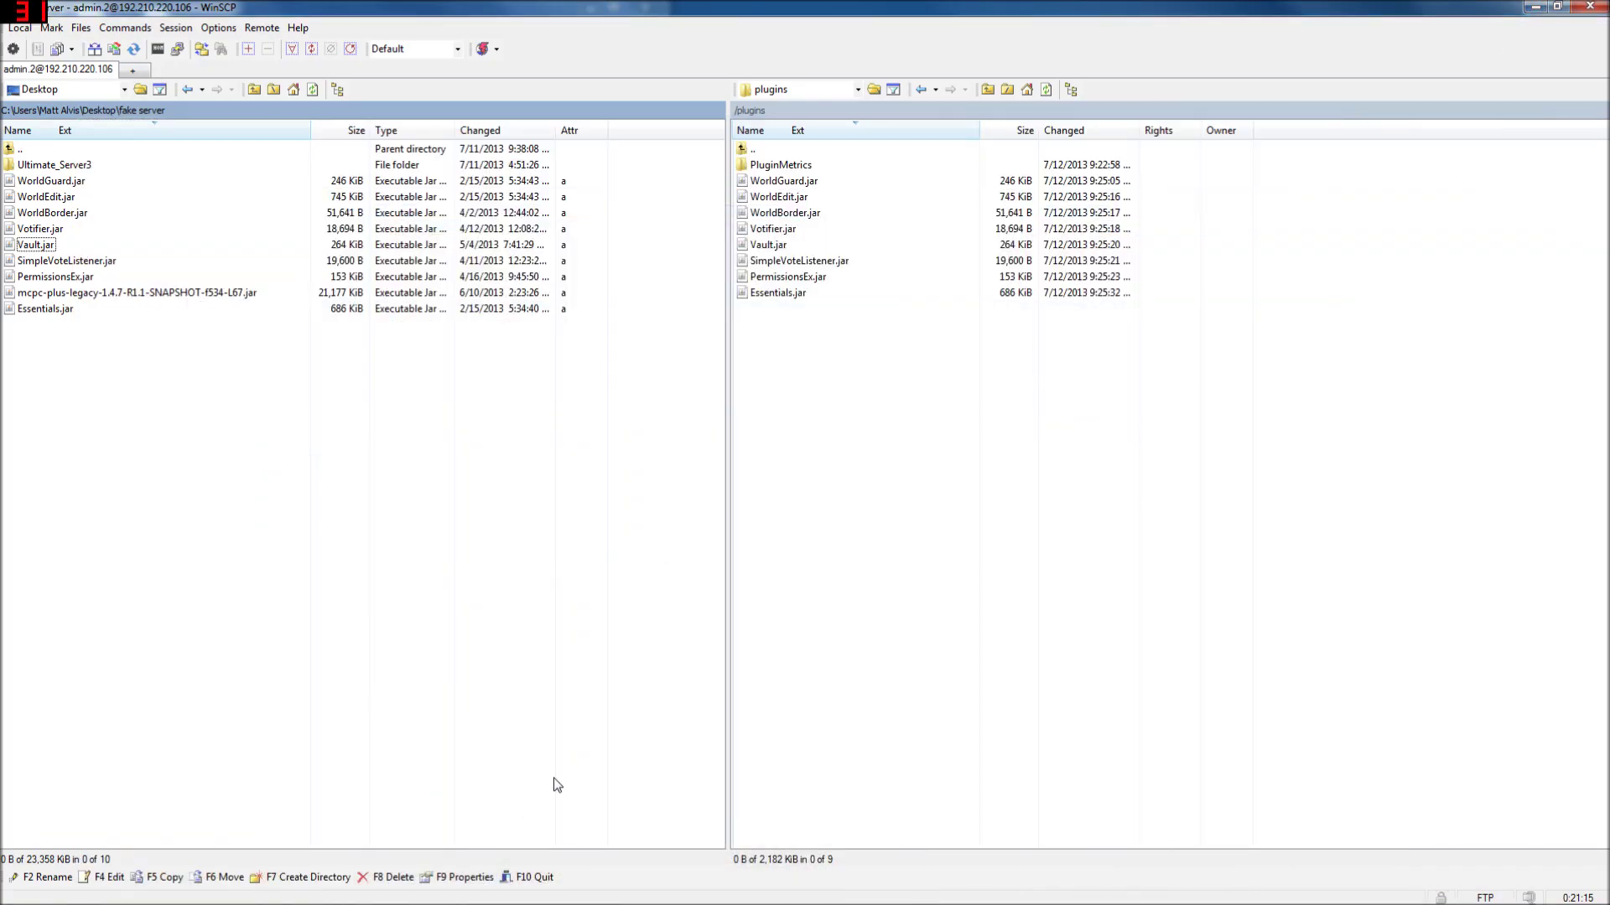
Step: Refresh the remote panel, go up to the server root and open the config folder
click(1048, 89)
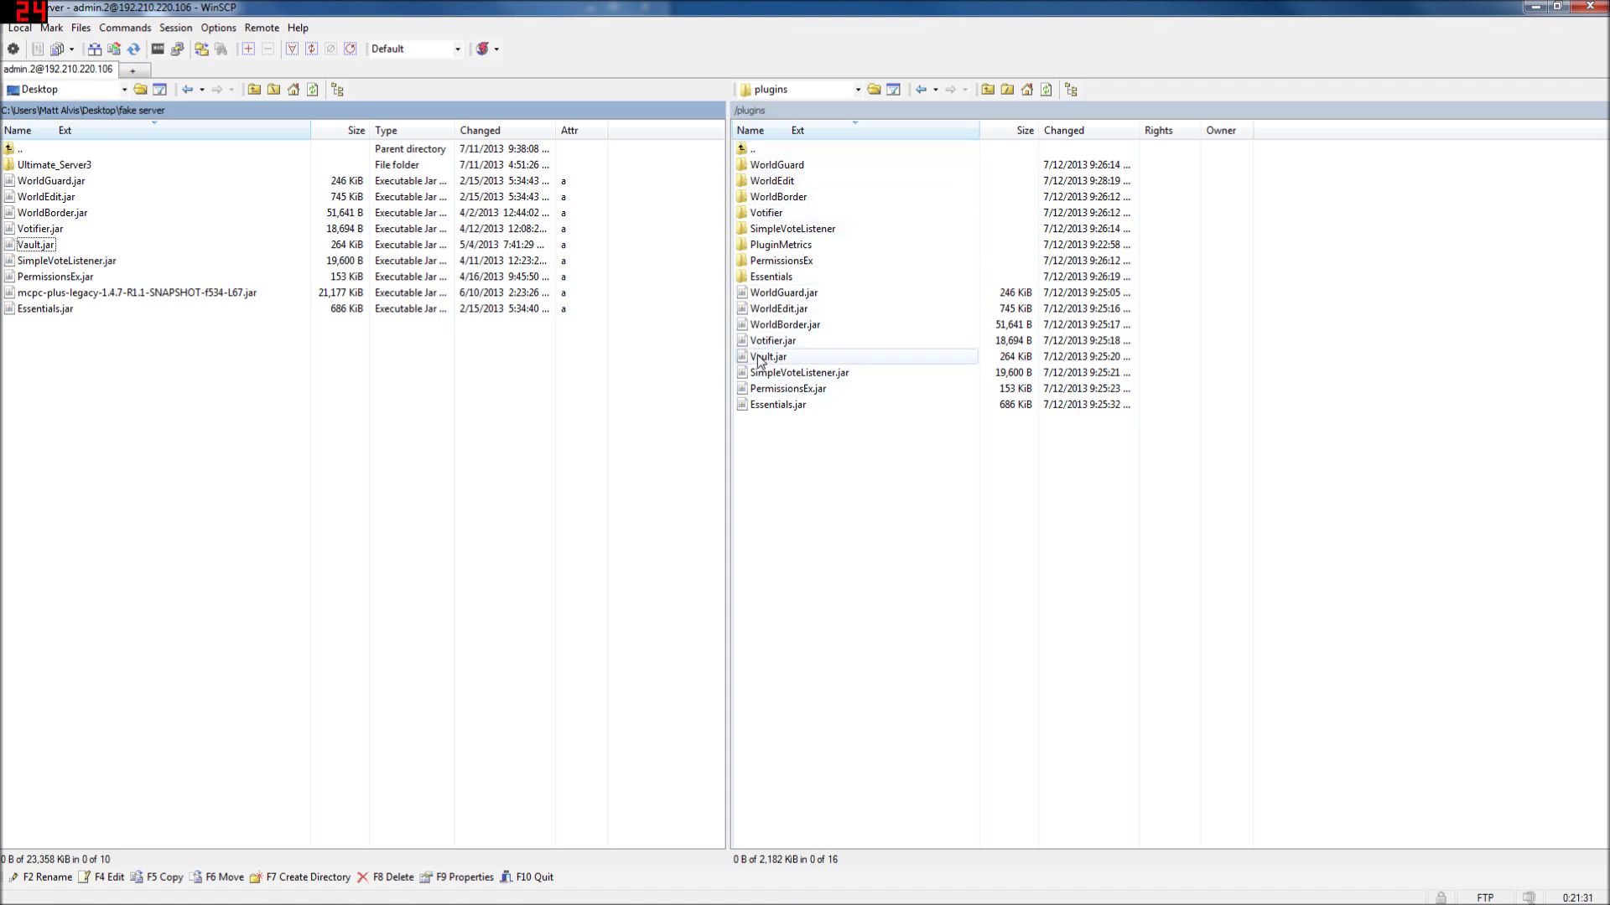
double_click(752, 150)
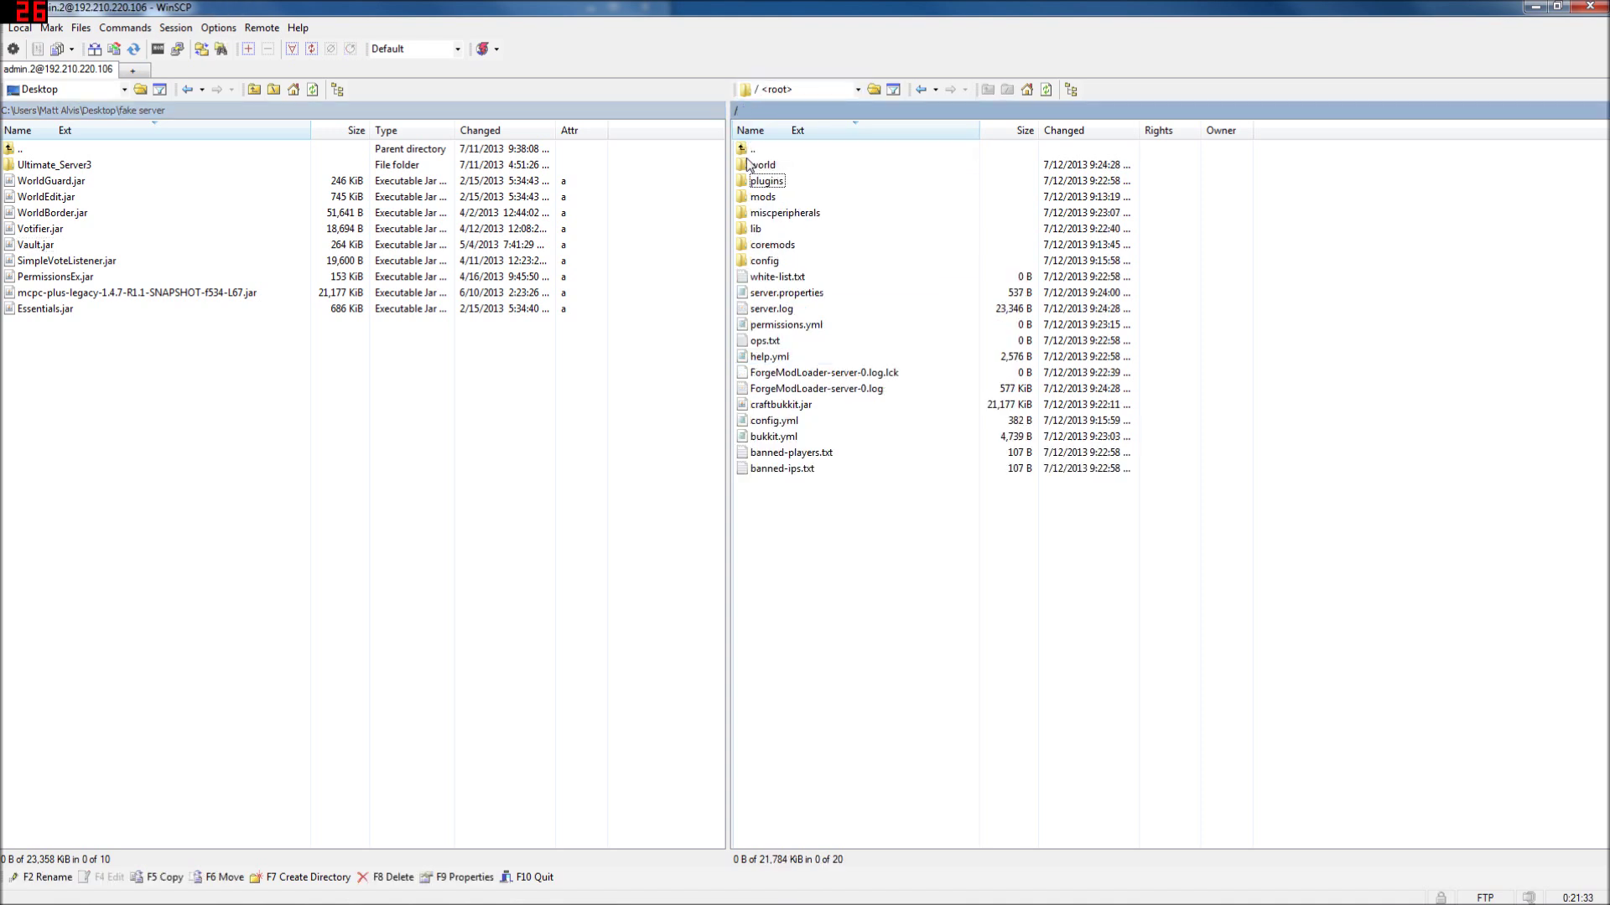
click(761, 266)
double_click(761, 267)
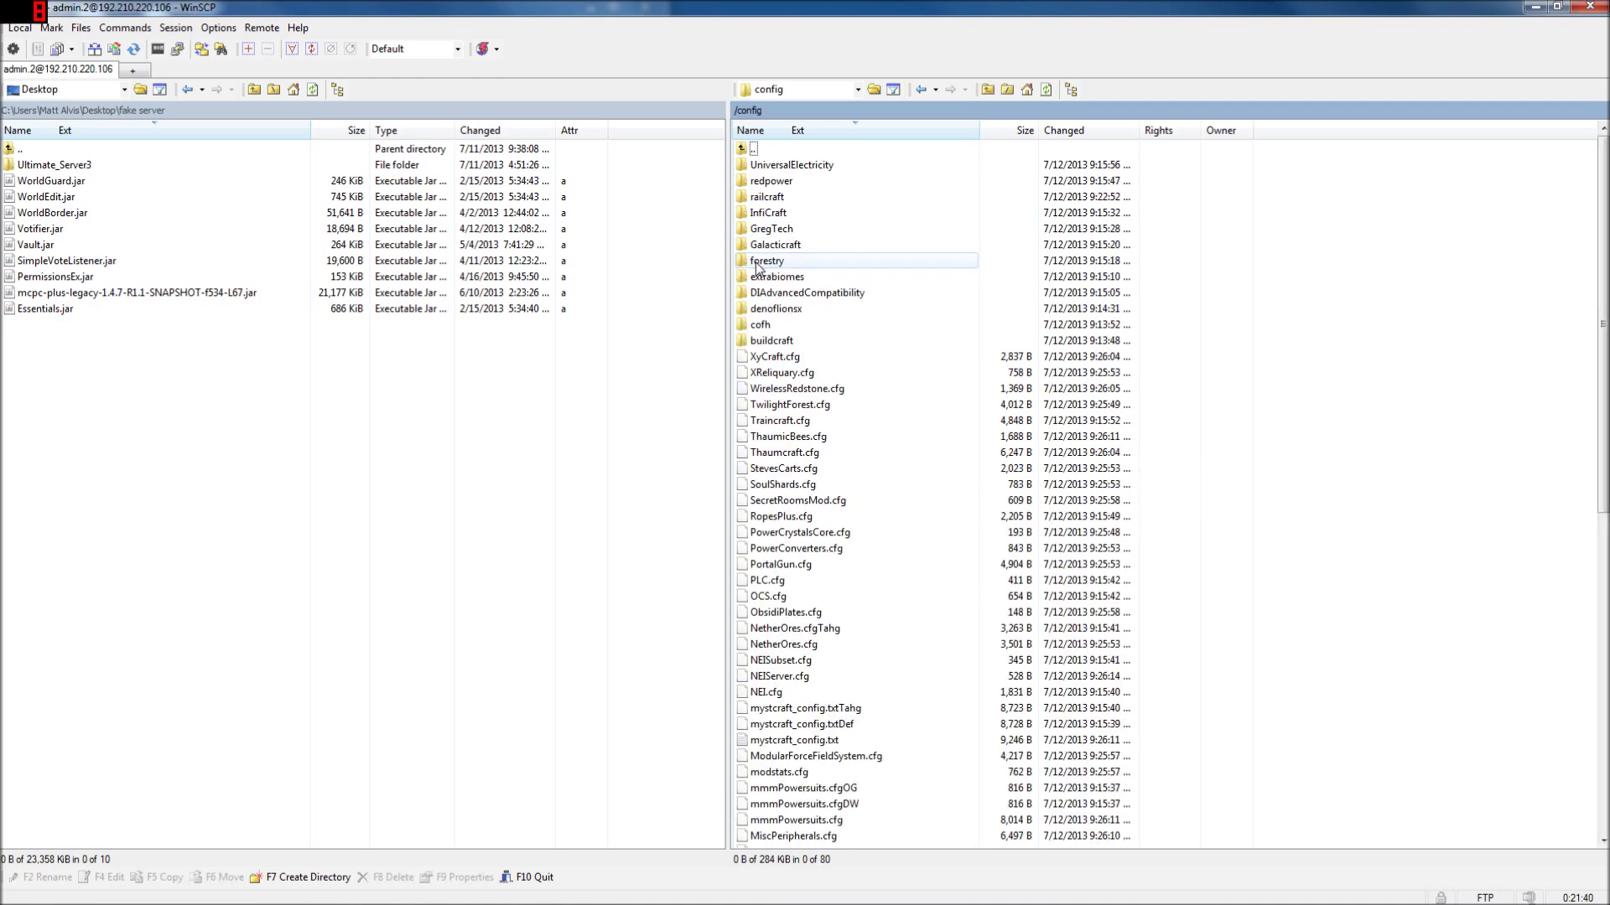
Step: Find ModularForceFieldSystem.cfg in the config folder and open it for editing
scroll(859, 243, down, 9)
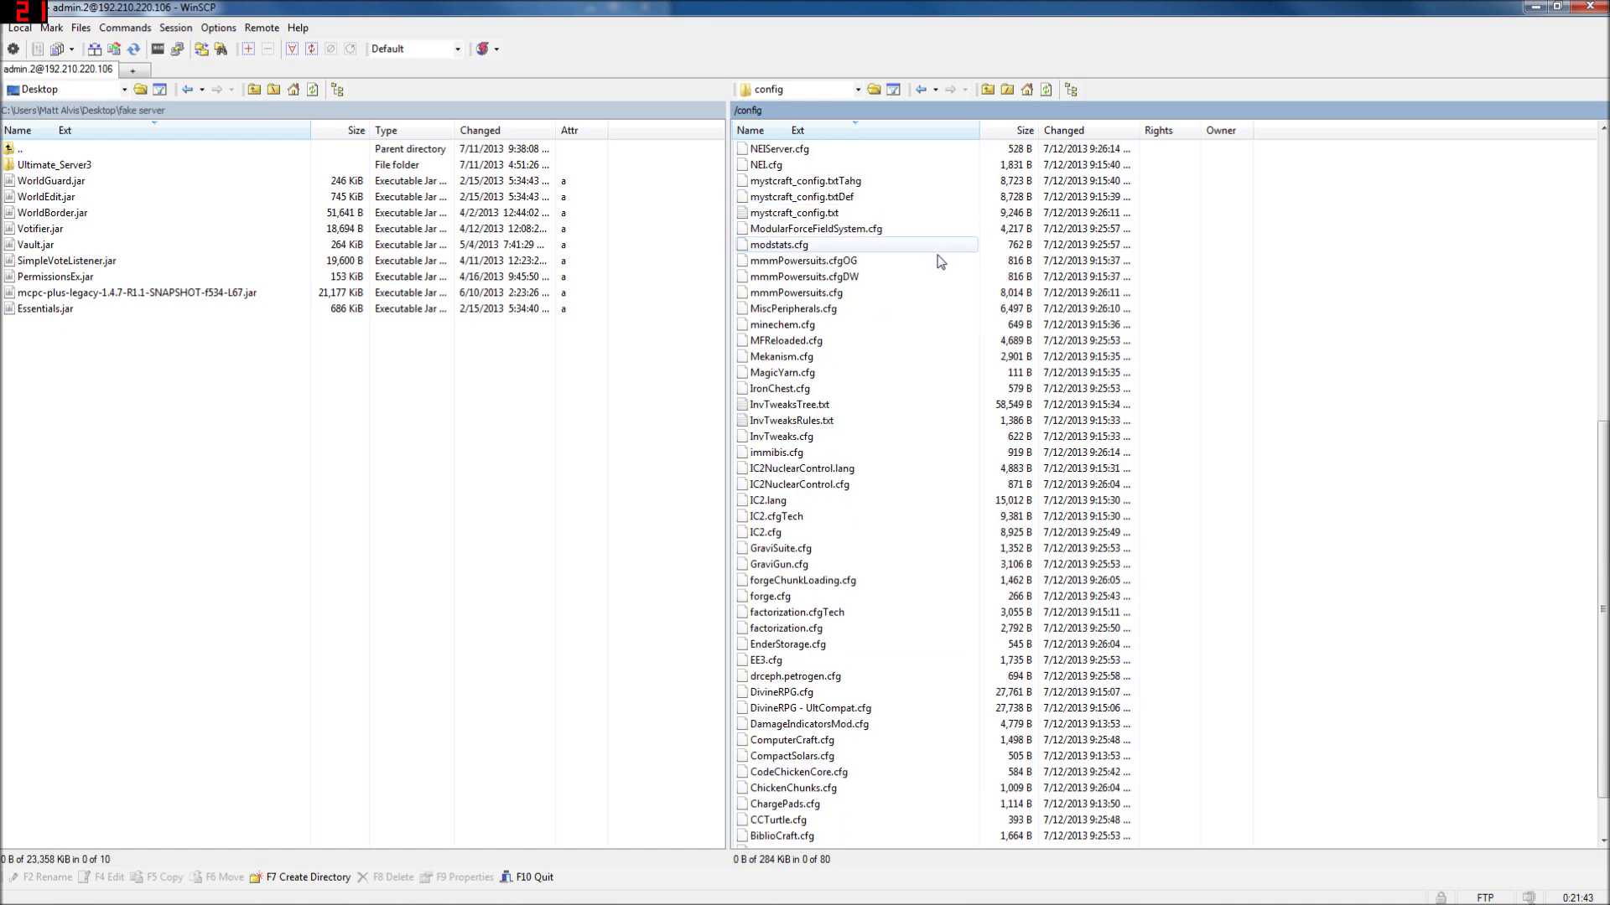
scroll(938, 260, down, 2)
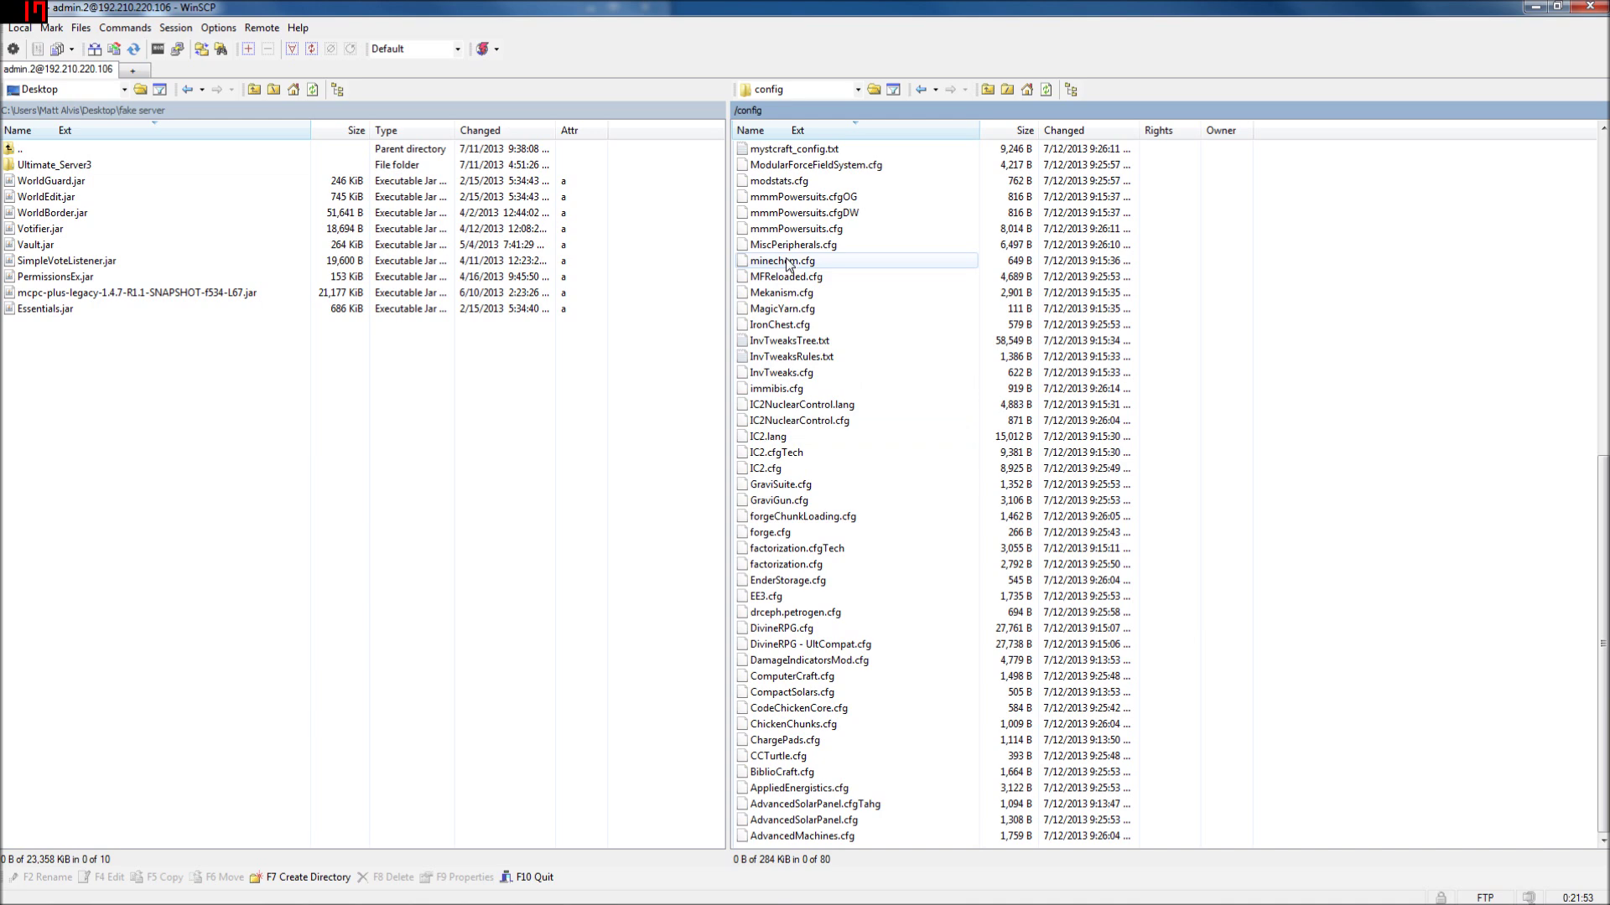
scroll(788, 265, up, 1)
click(797, 214)
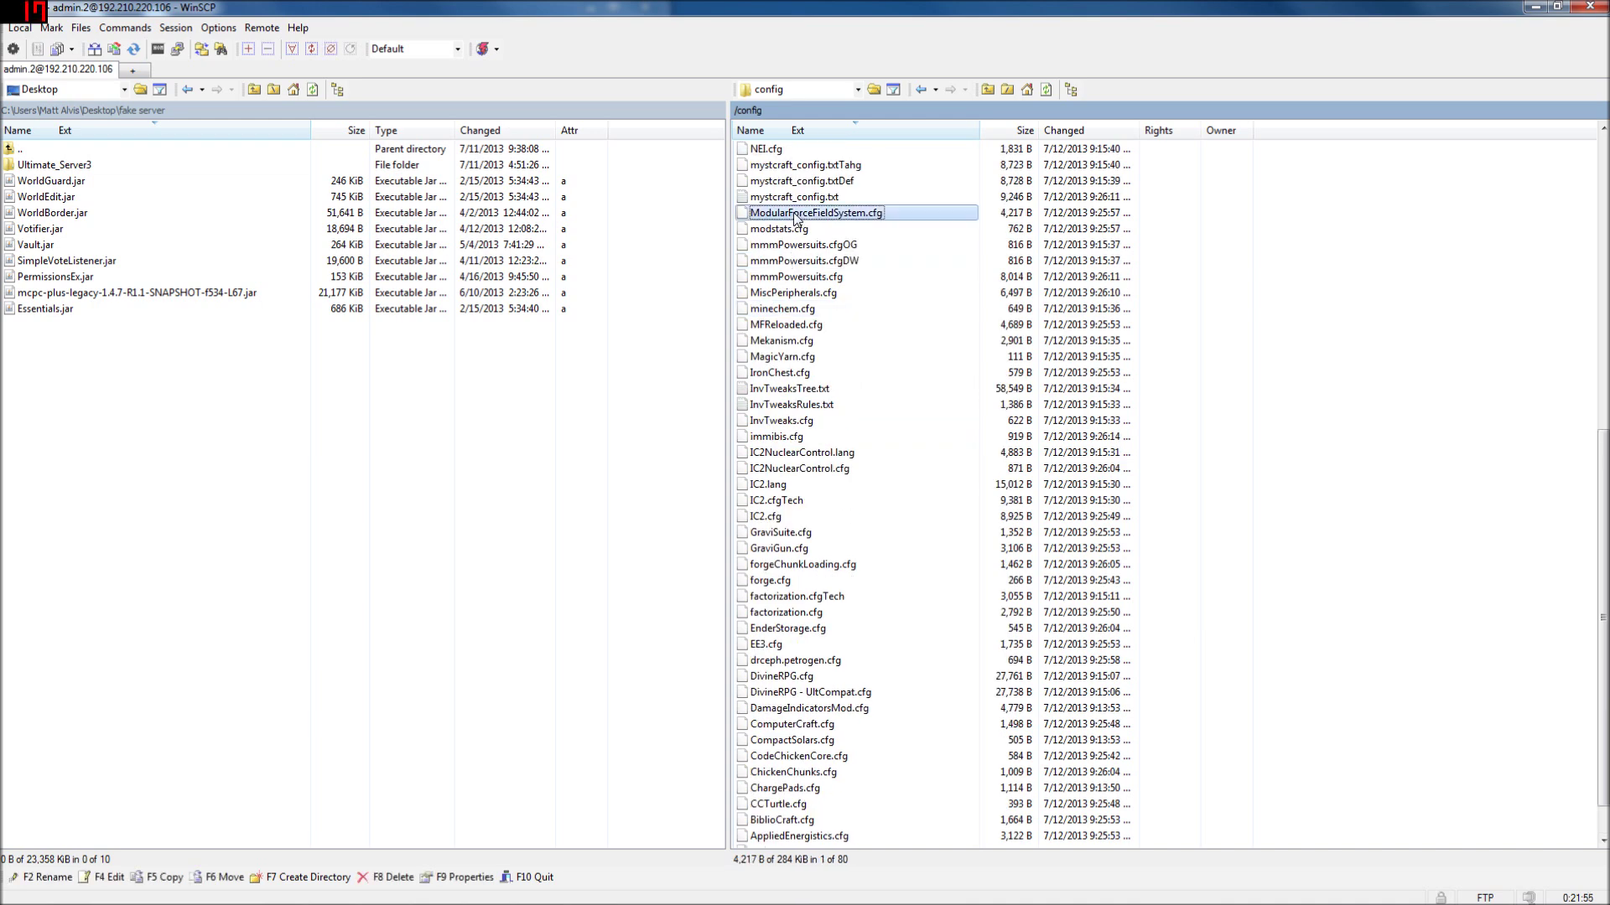
double_click(786, 220)
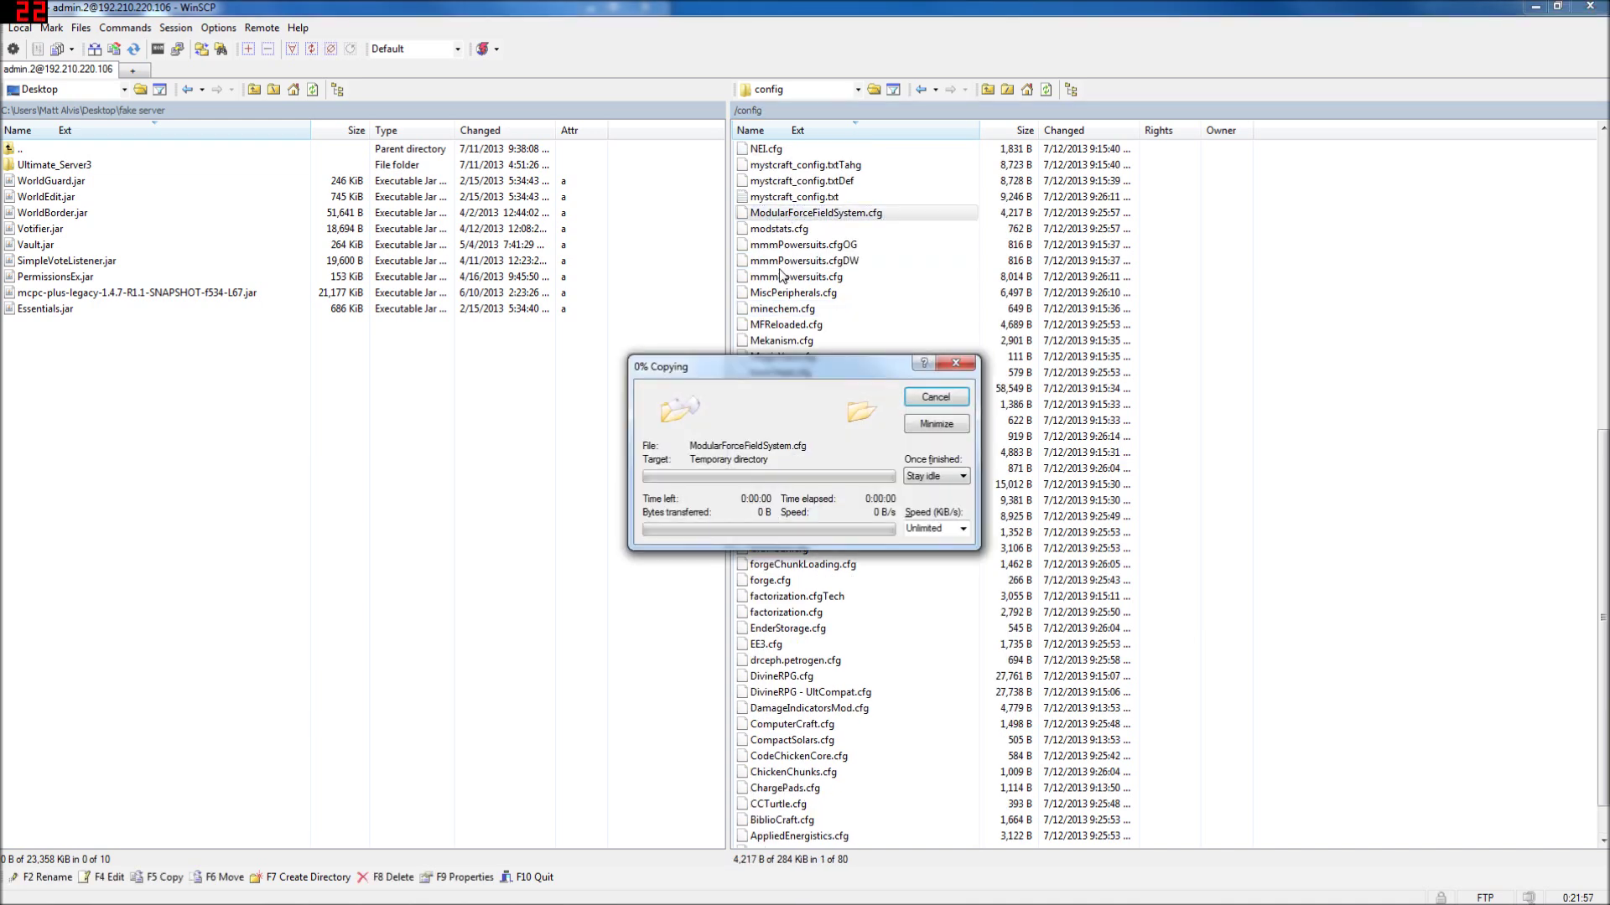
Step: Replace 'nobody' in S:ForceFieldMaster with the player's username and save ModularForceFieldSystem.cfg to the server
scroll(1005, 500, down, 5)
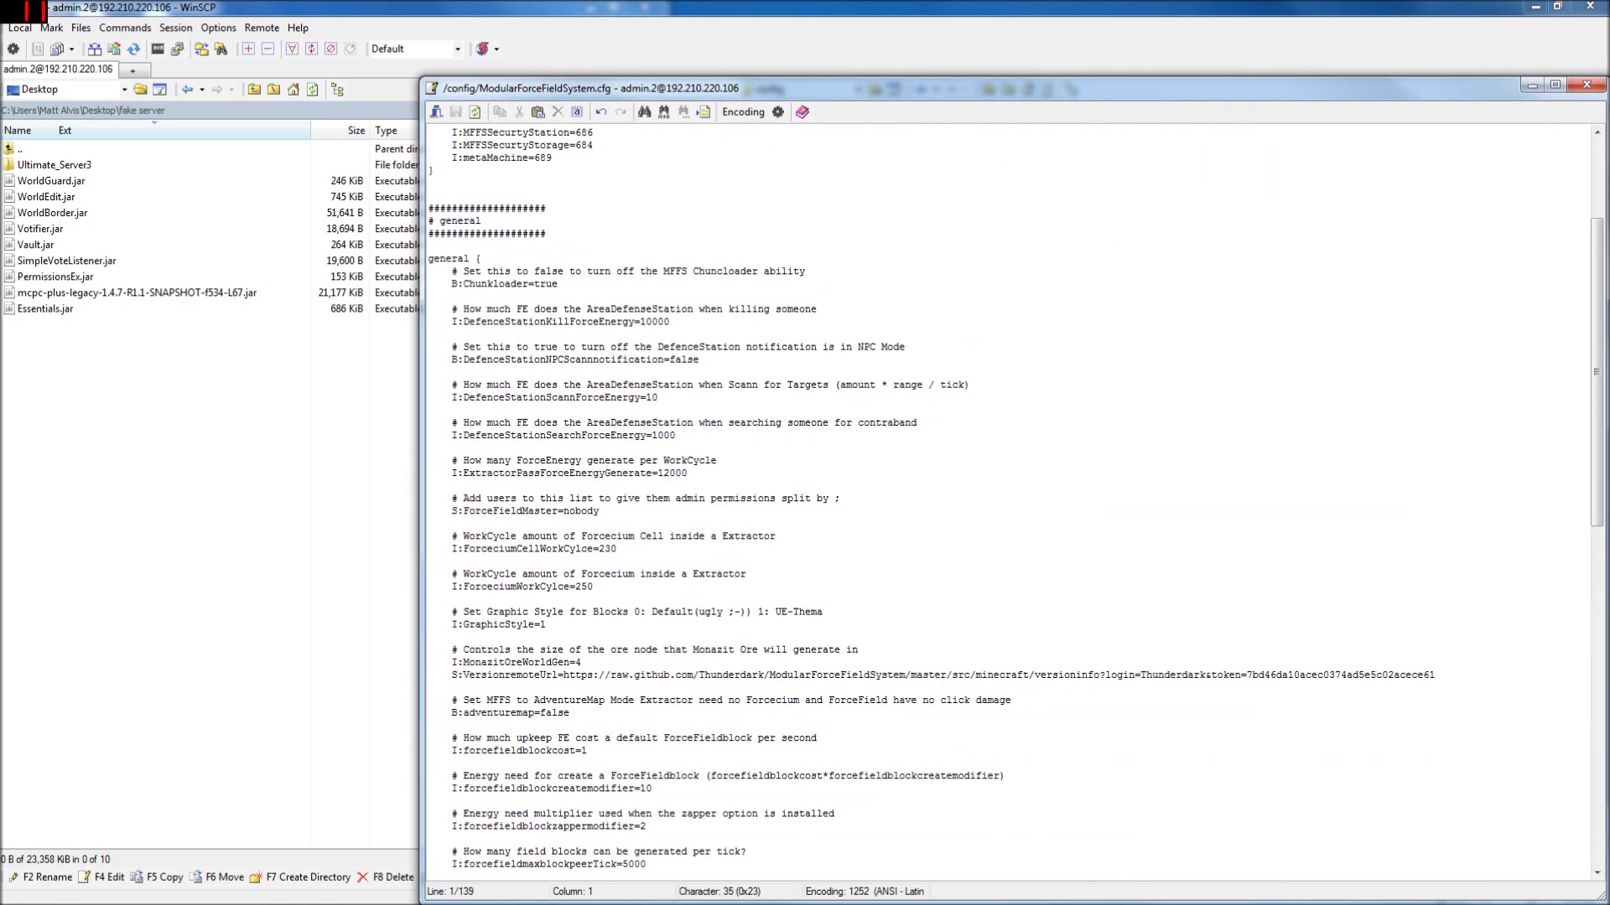
drag(446, 498, 603, 510)
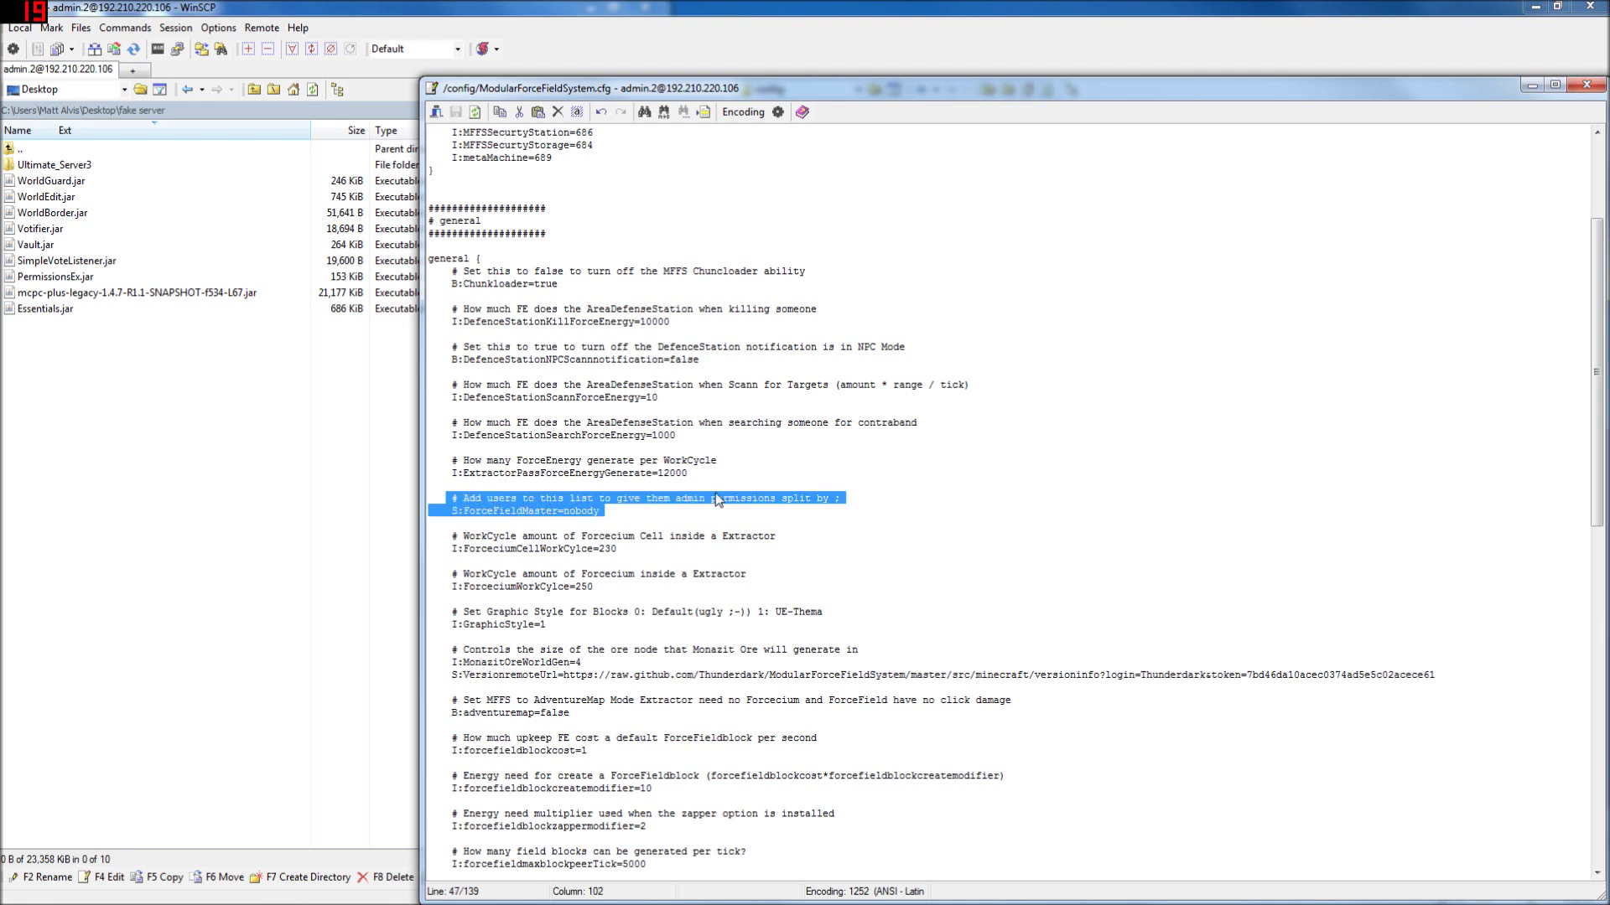
click(428, 485)
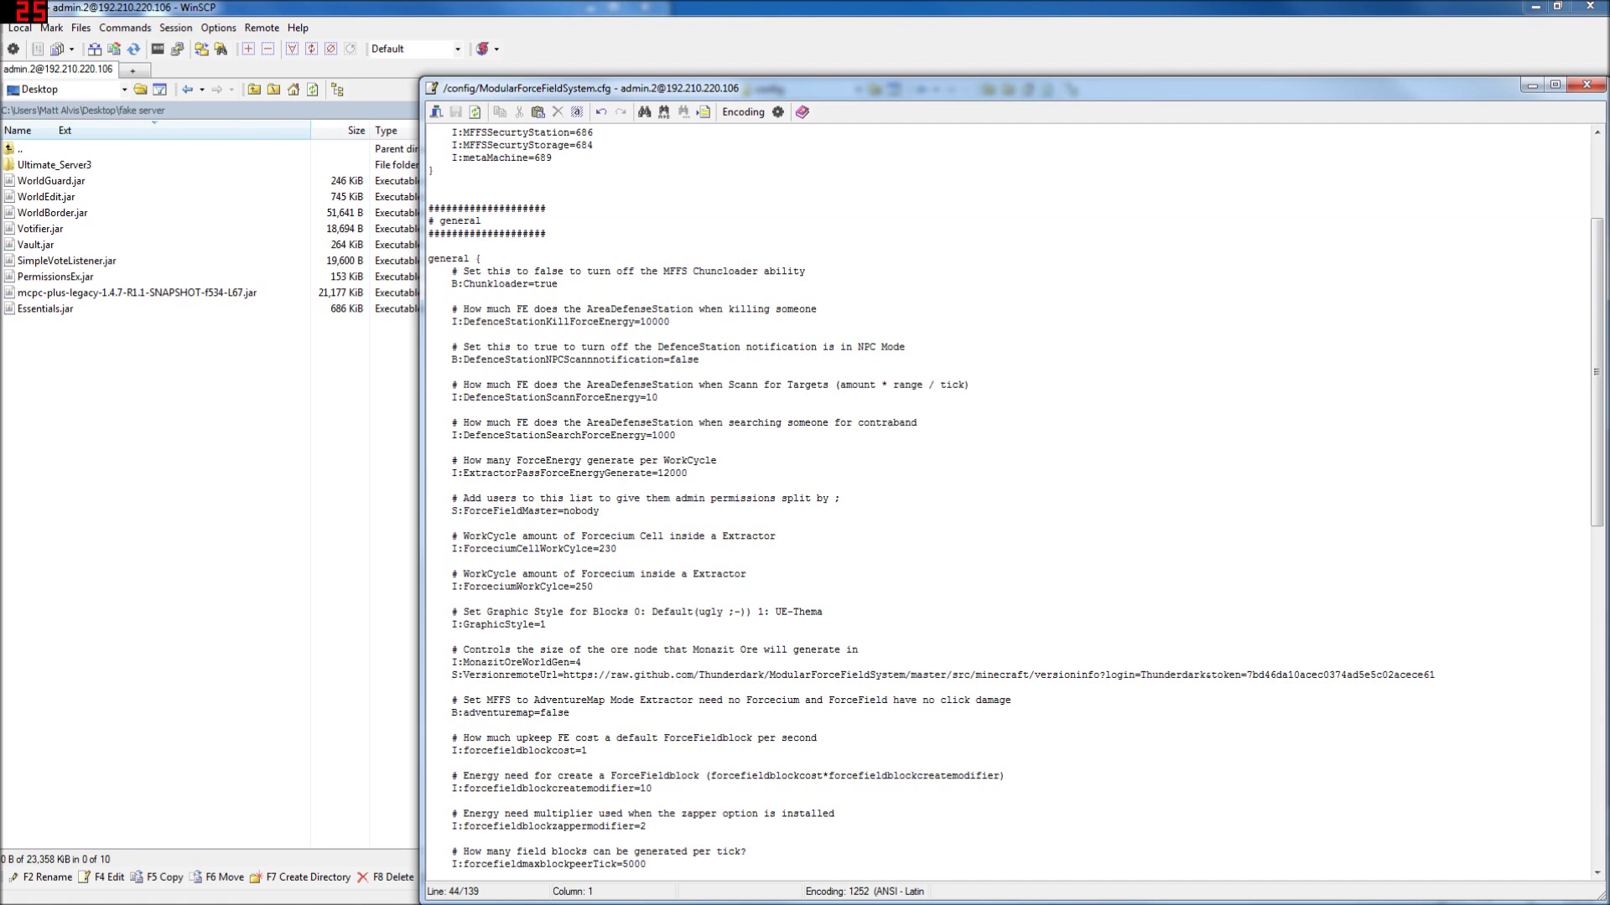
key(BackSpace)
key(BackSpace)
click(455, 114)
Step: Close the ModularForceFieldSystem.cfg editor and review PortalGun.cfg without making changes
click(1585, 85)
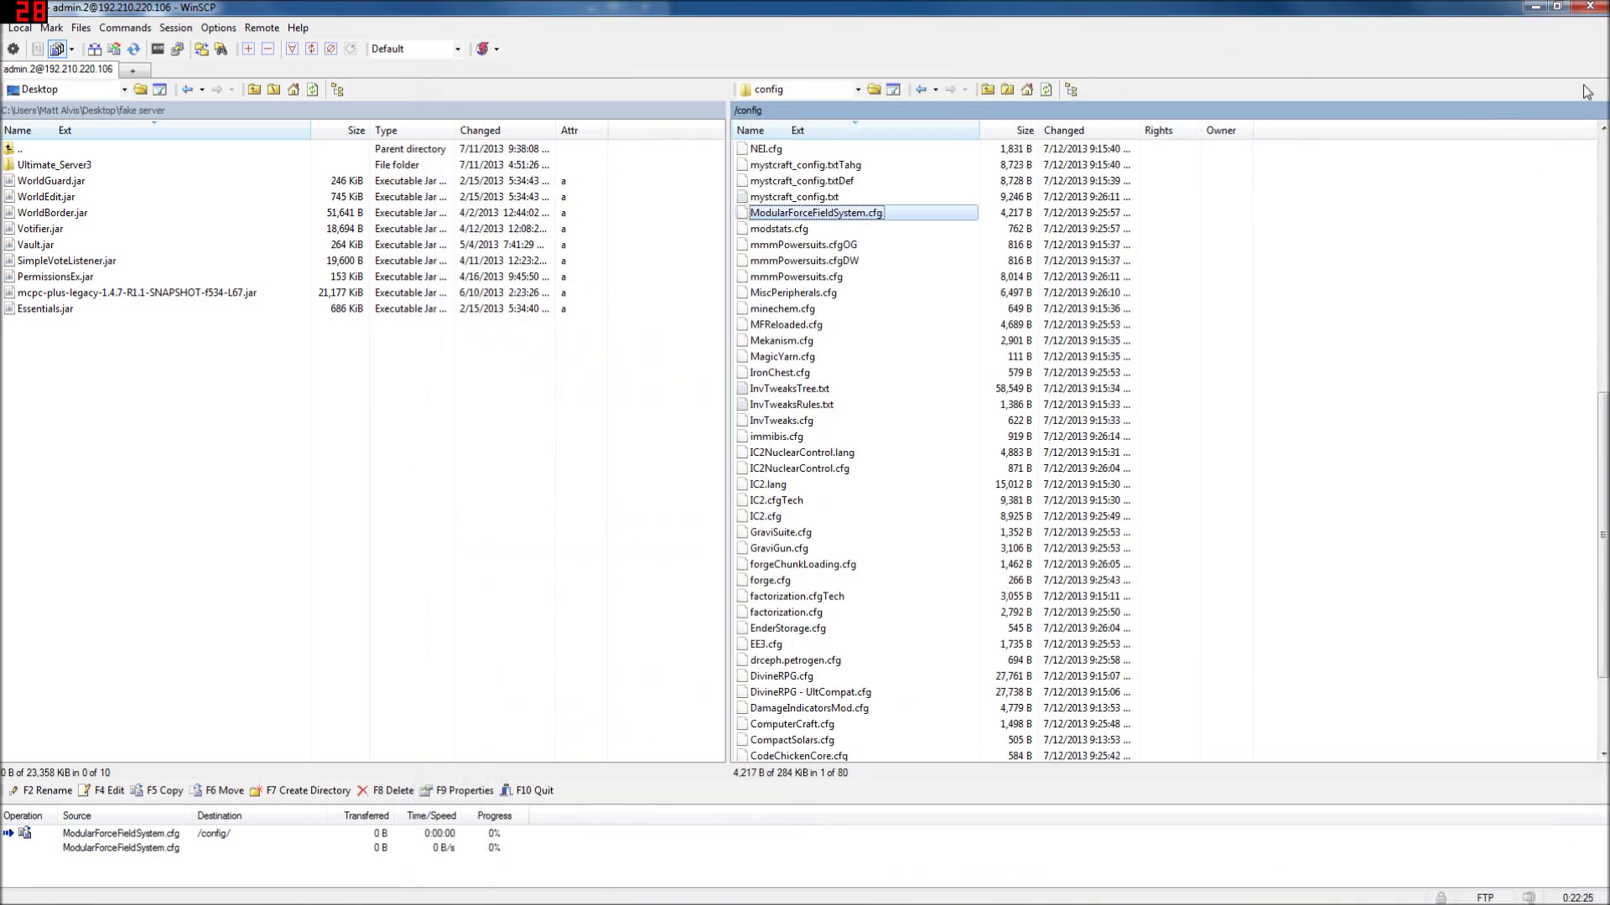
scroll(813, 467, down, 1)
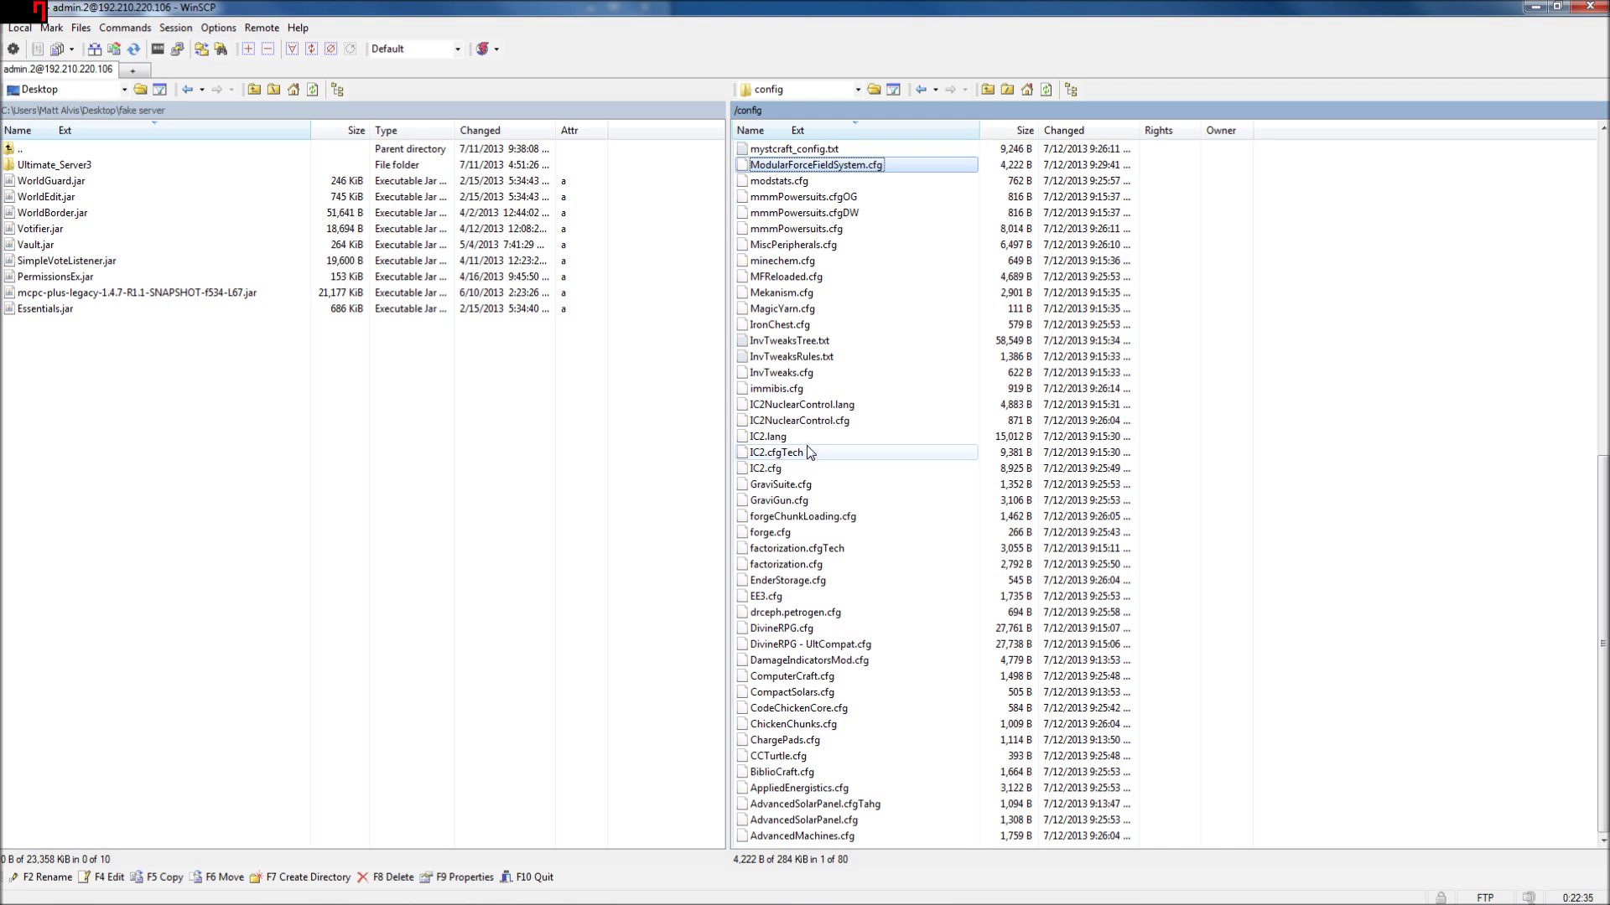
scroll(809, 453, up, 6)
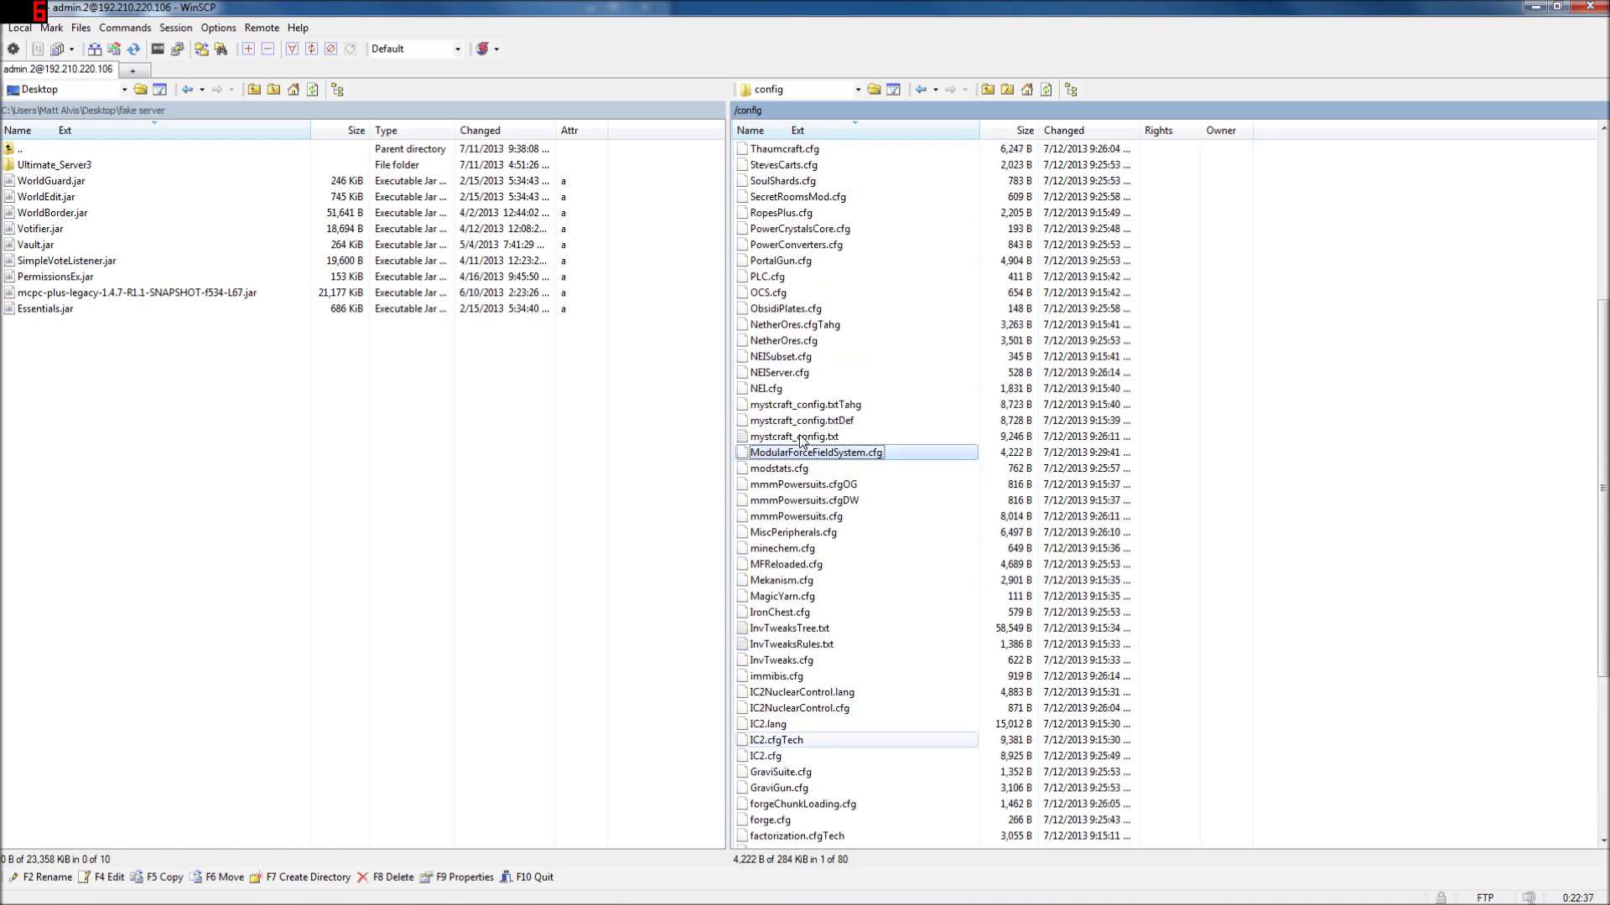
scroll(792, 226, up, 1)
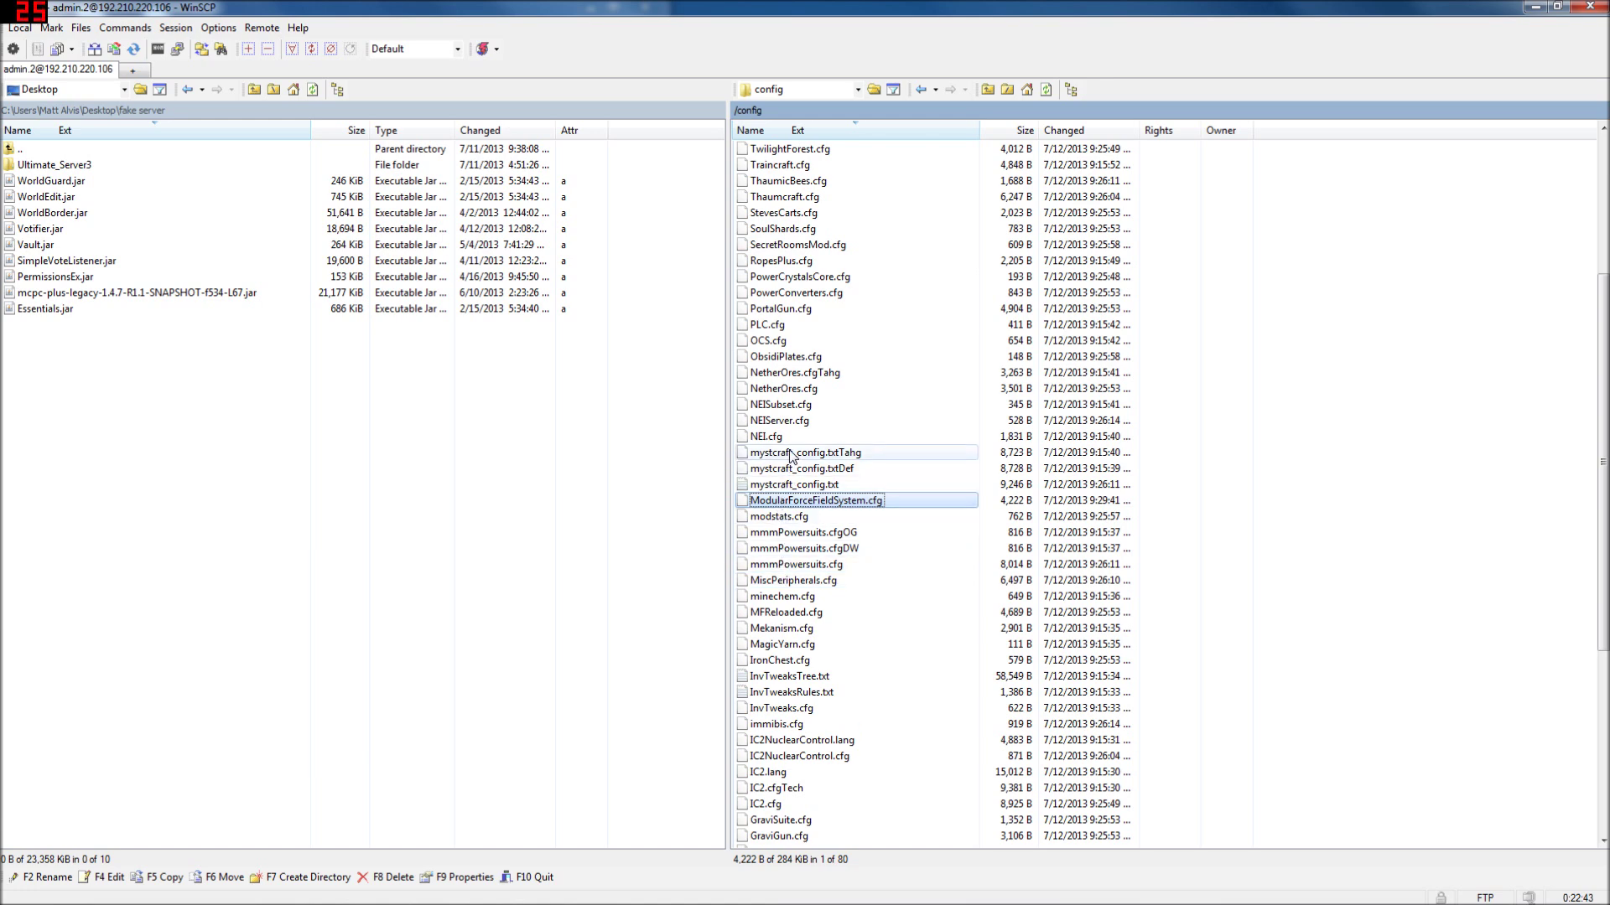
scroll(792, 457, up, 2)
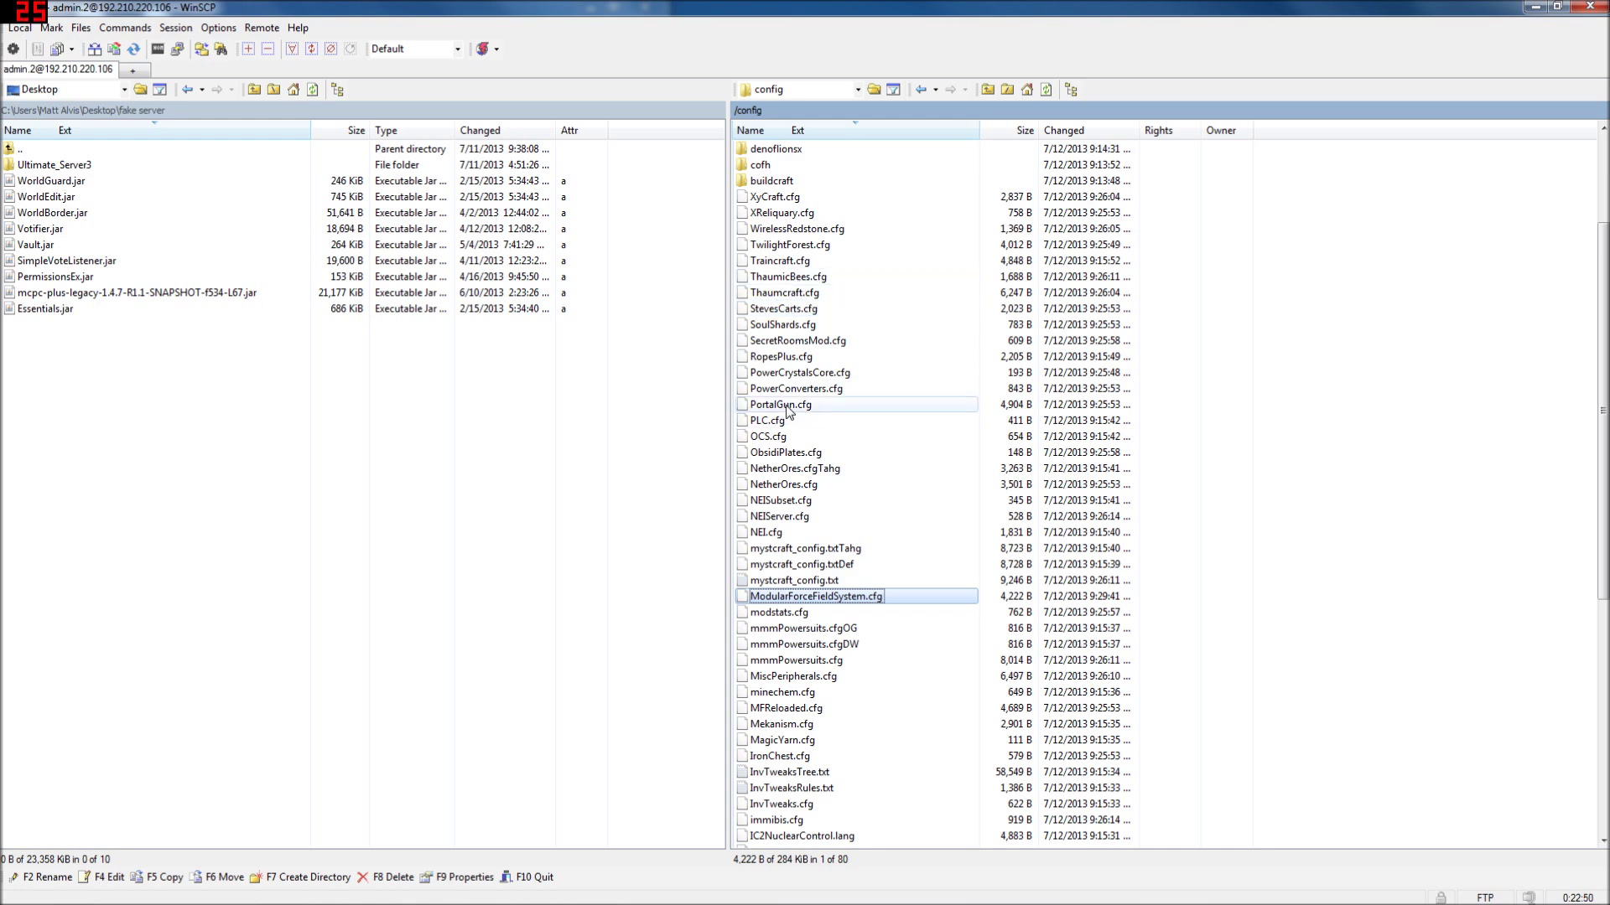
double_click(786, 405)
scroll(1006, 503, down, 2)
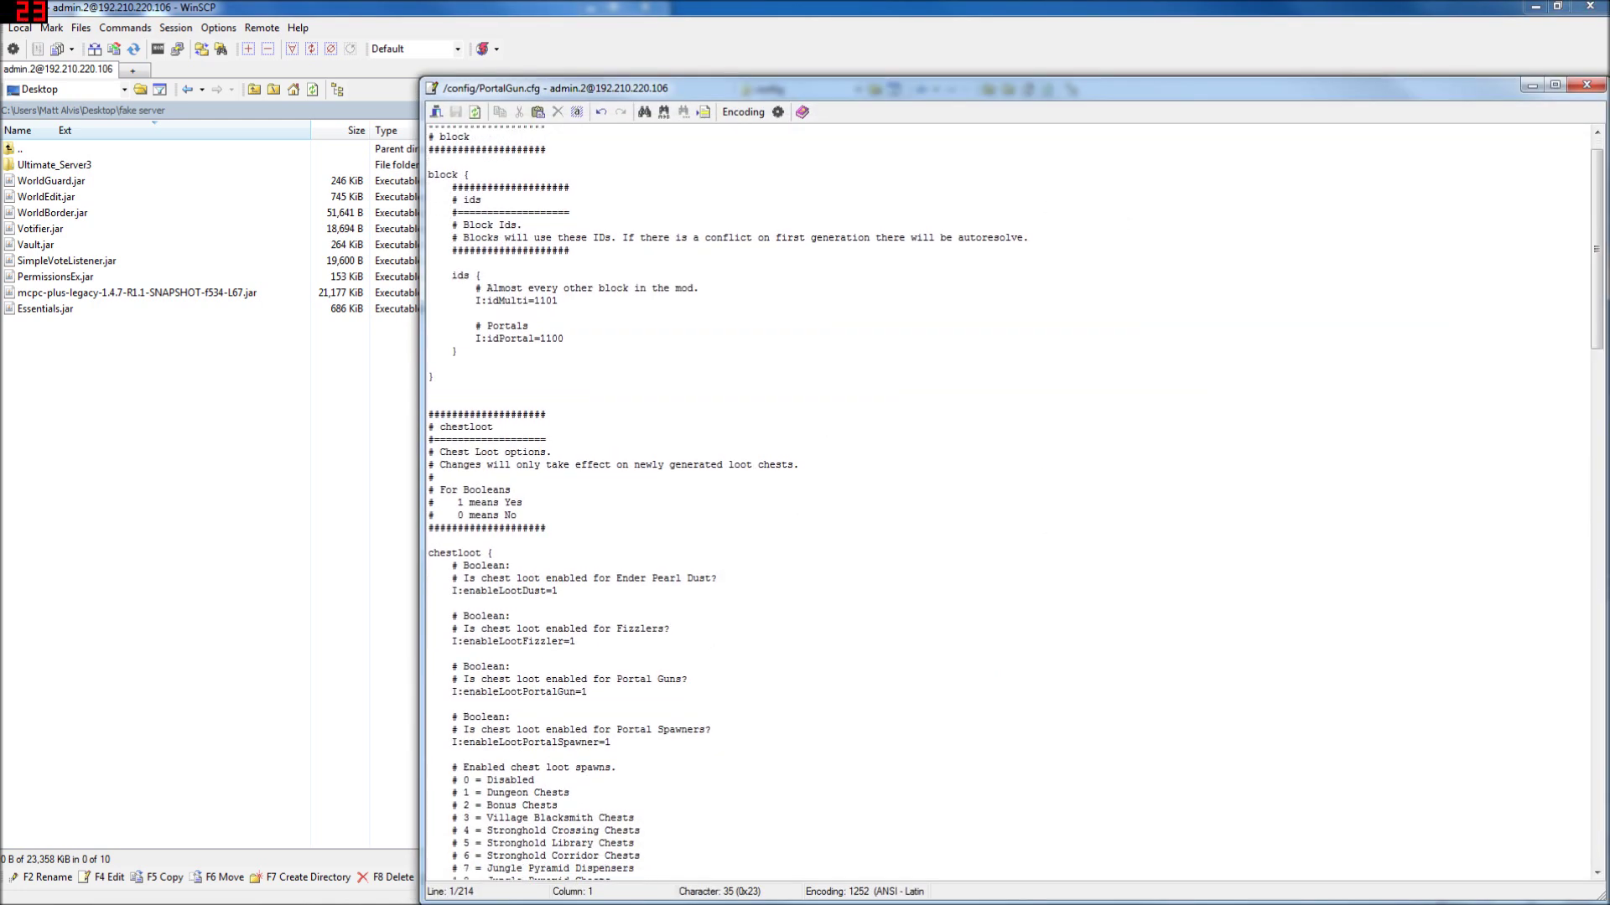
scroll(1006, 503, down, 6)
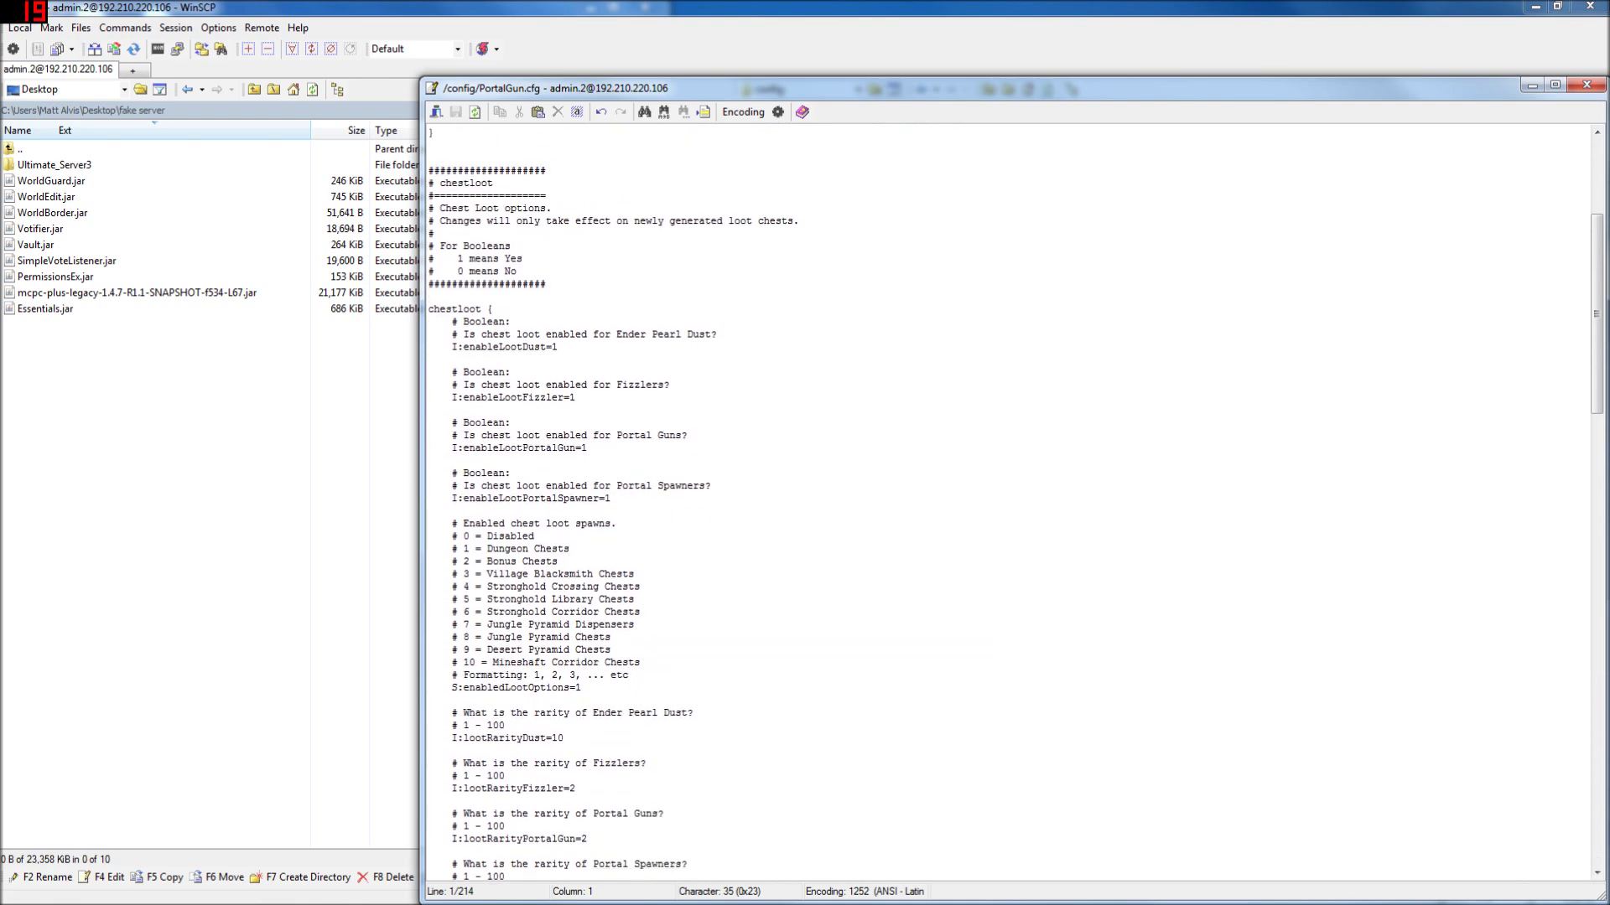
click(1586, 85)
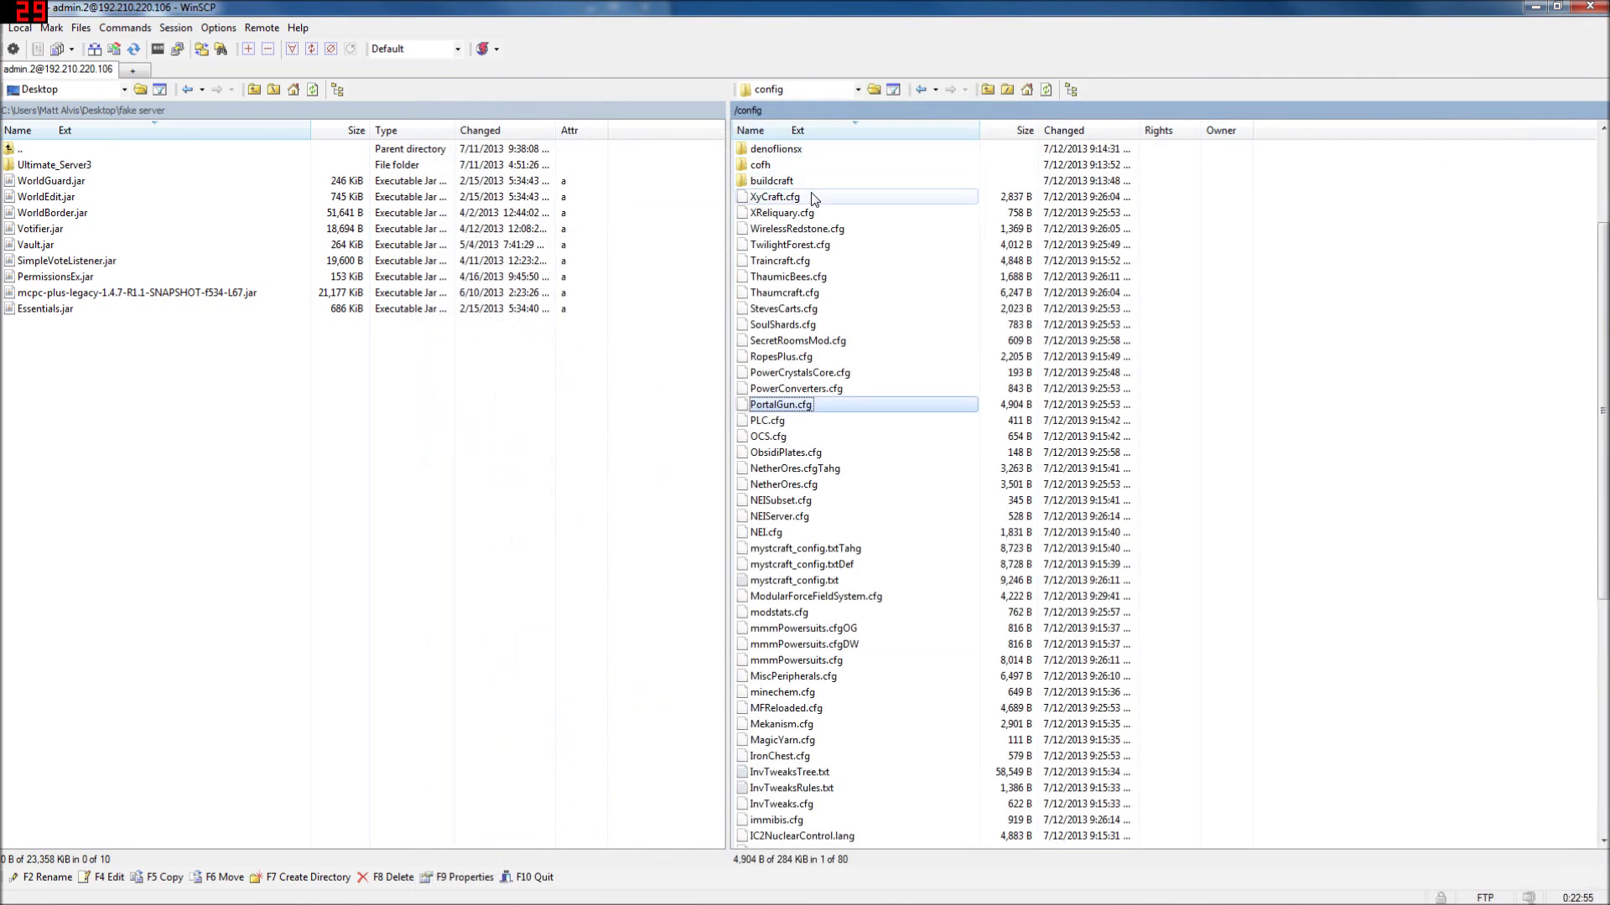
Step: Go up to the server root and open the world folder
double_click(771, 150)
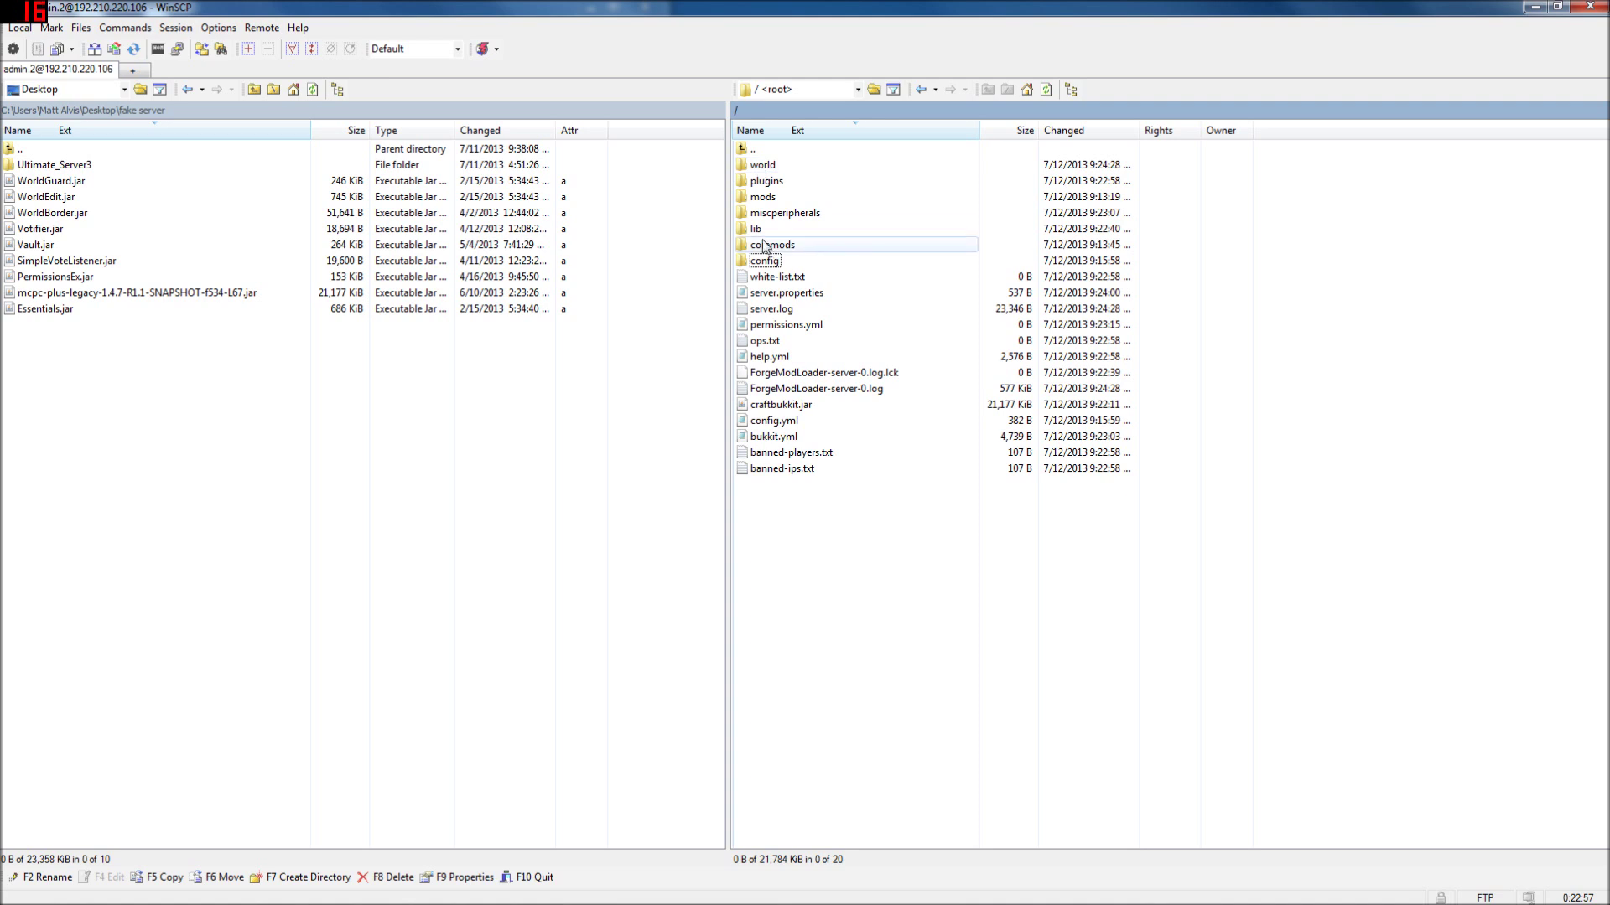
click(764, 166)
double_click(765, 167)
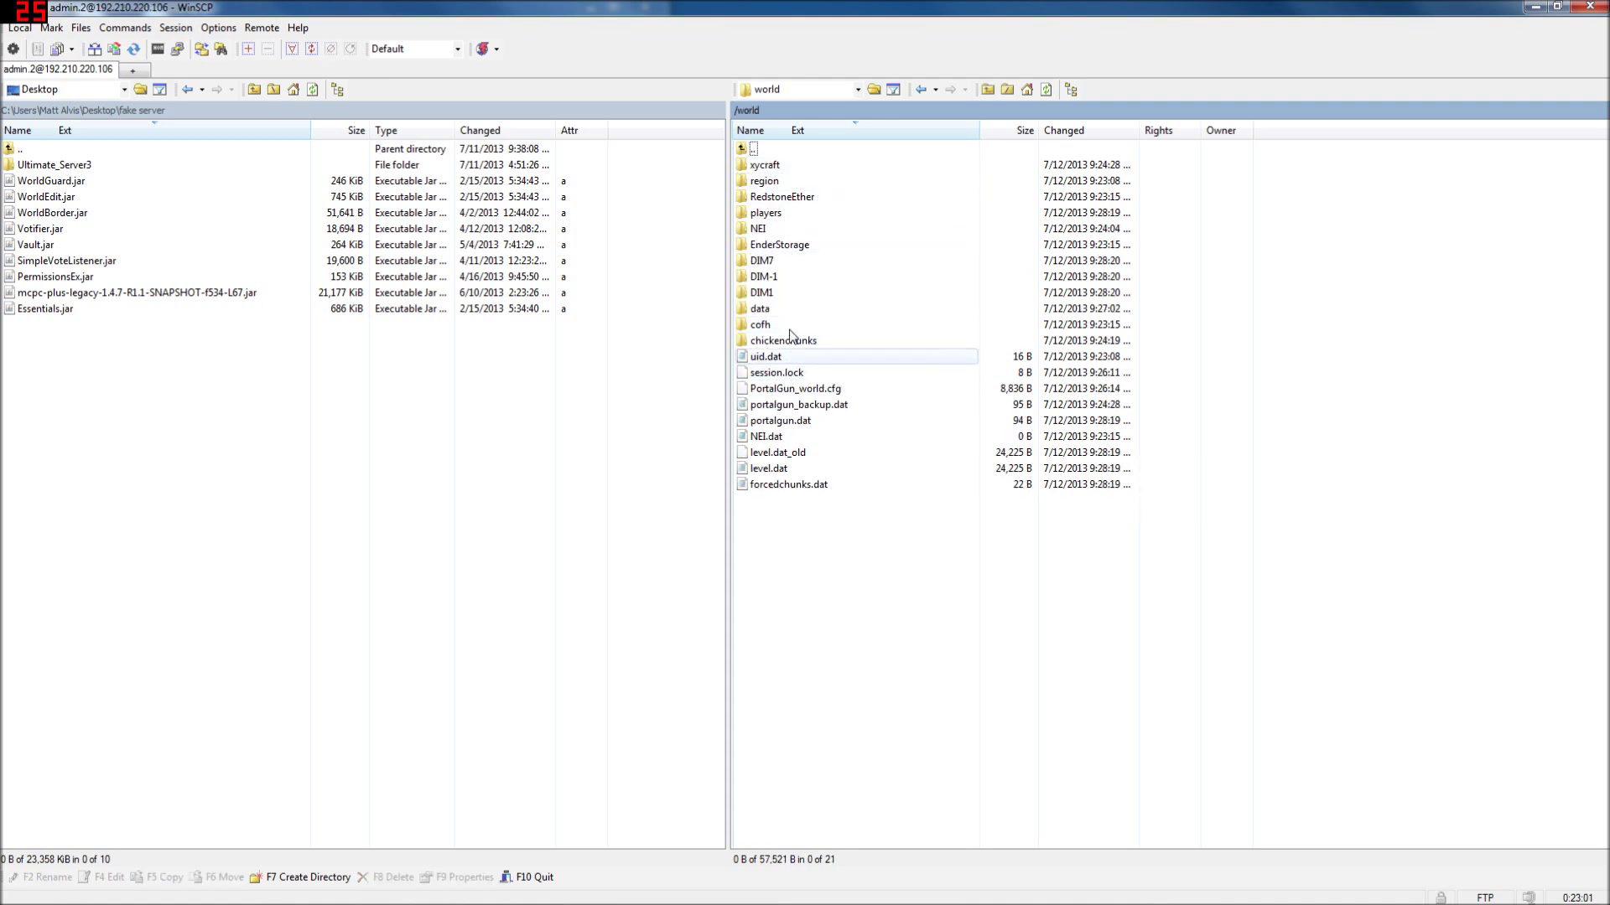
Step: Scroll through PortalGun_world.cfg and close it without changes
double_click(768, 390)
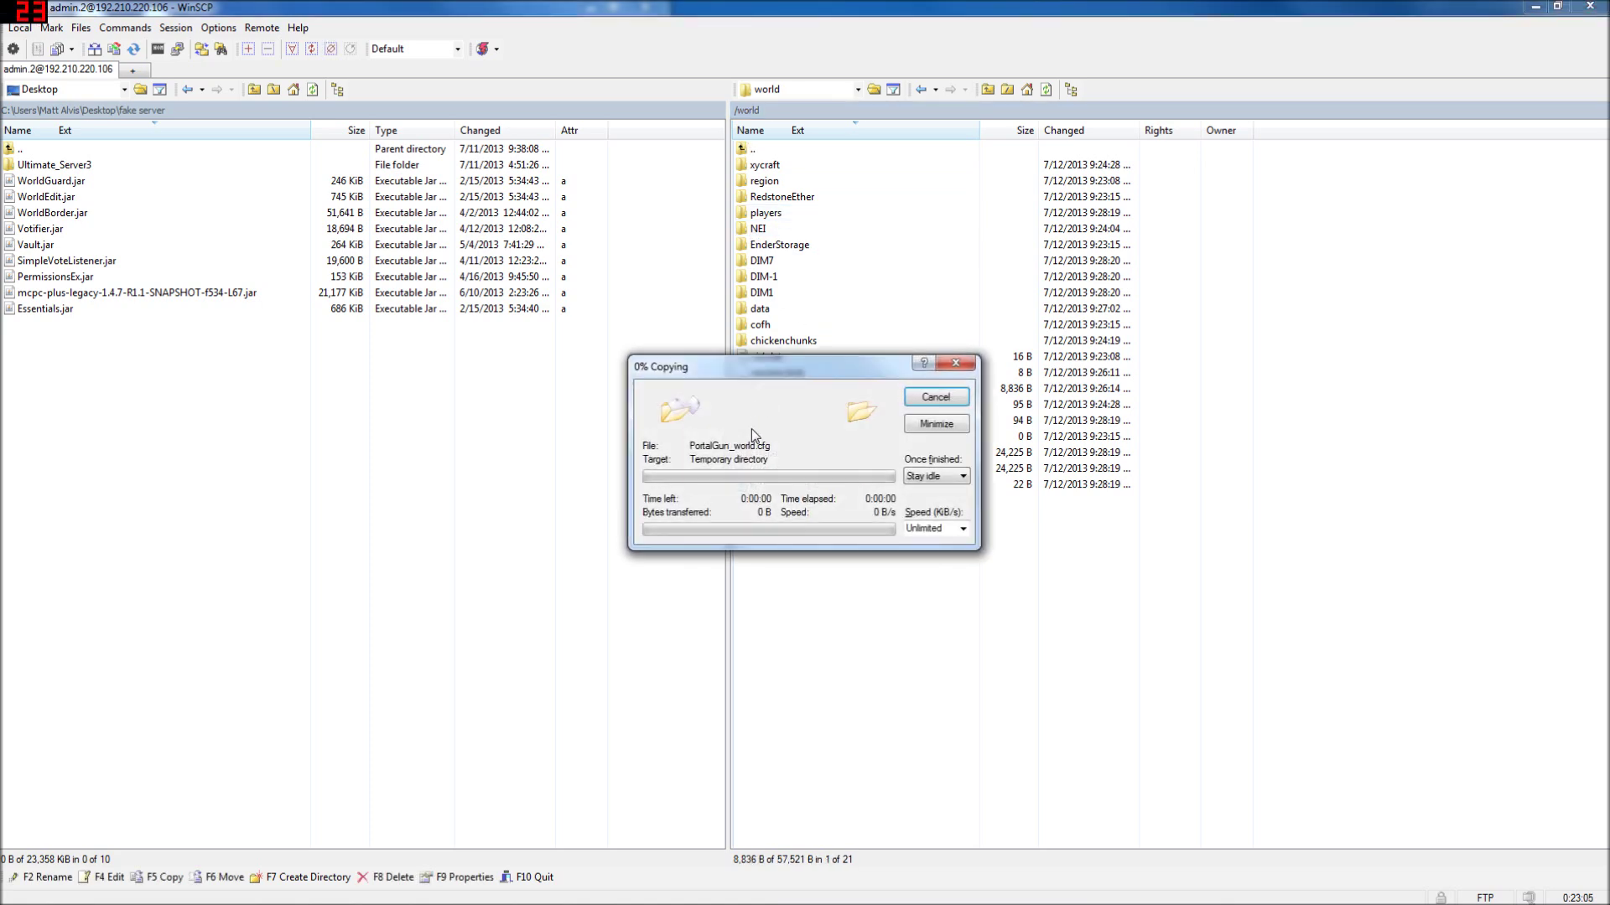
scroll(1016, 501, down, 20)
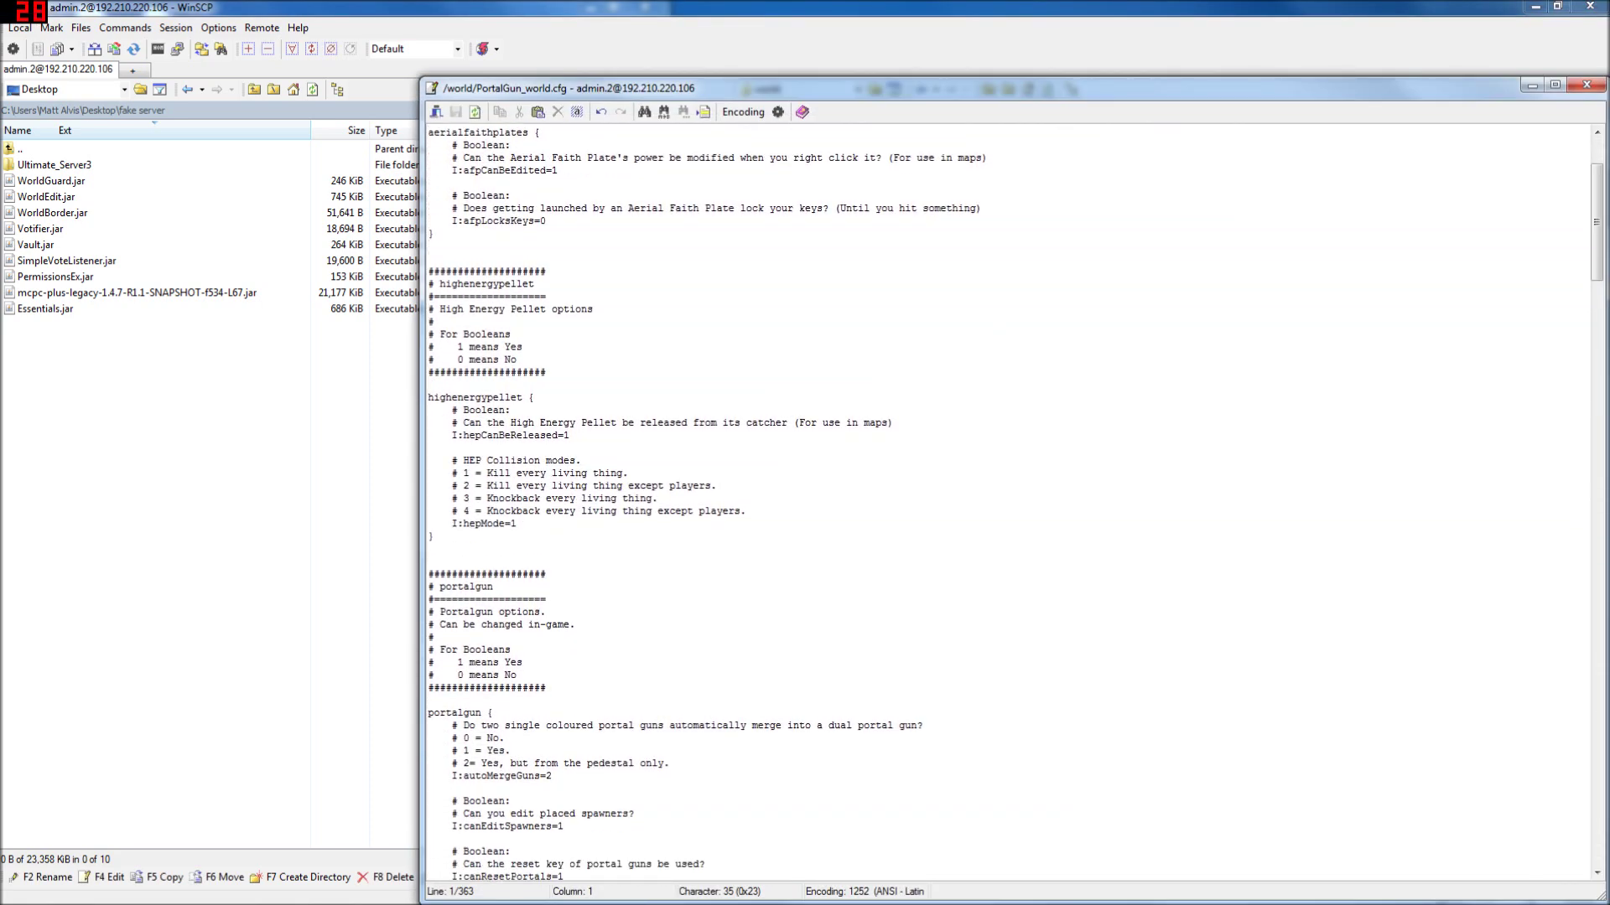
scroll(1016, 501, down, 6)
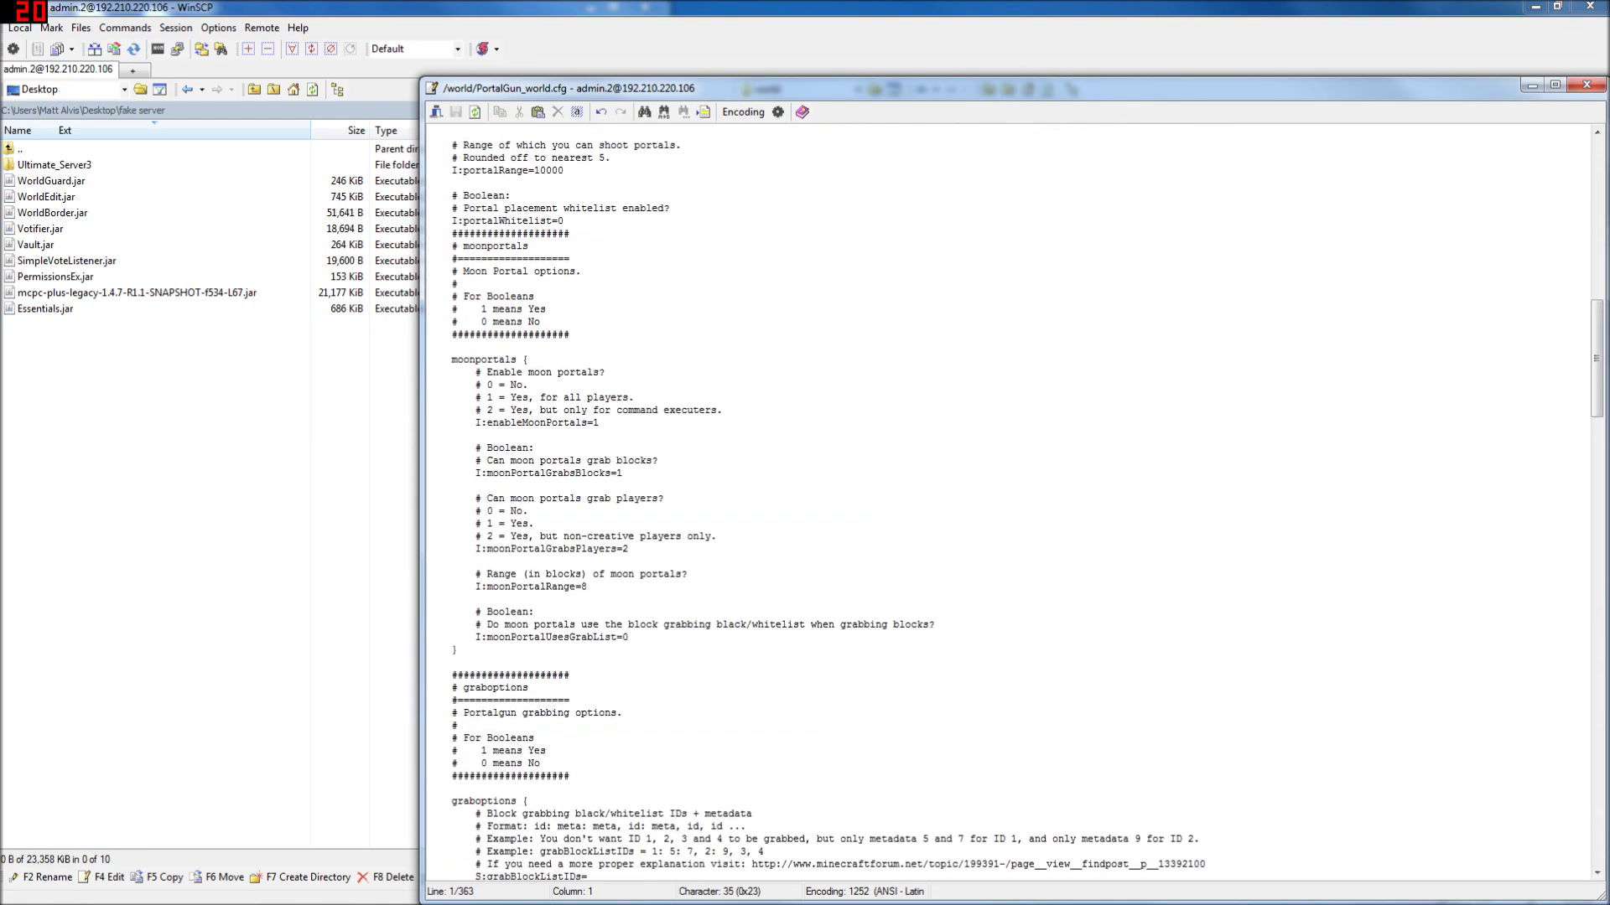
click(1586, 84)
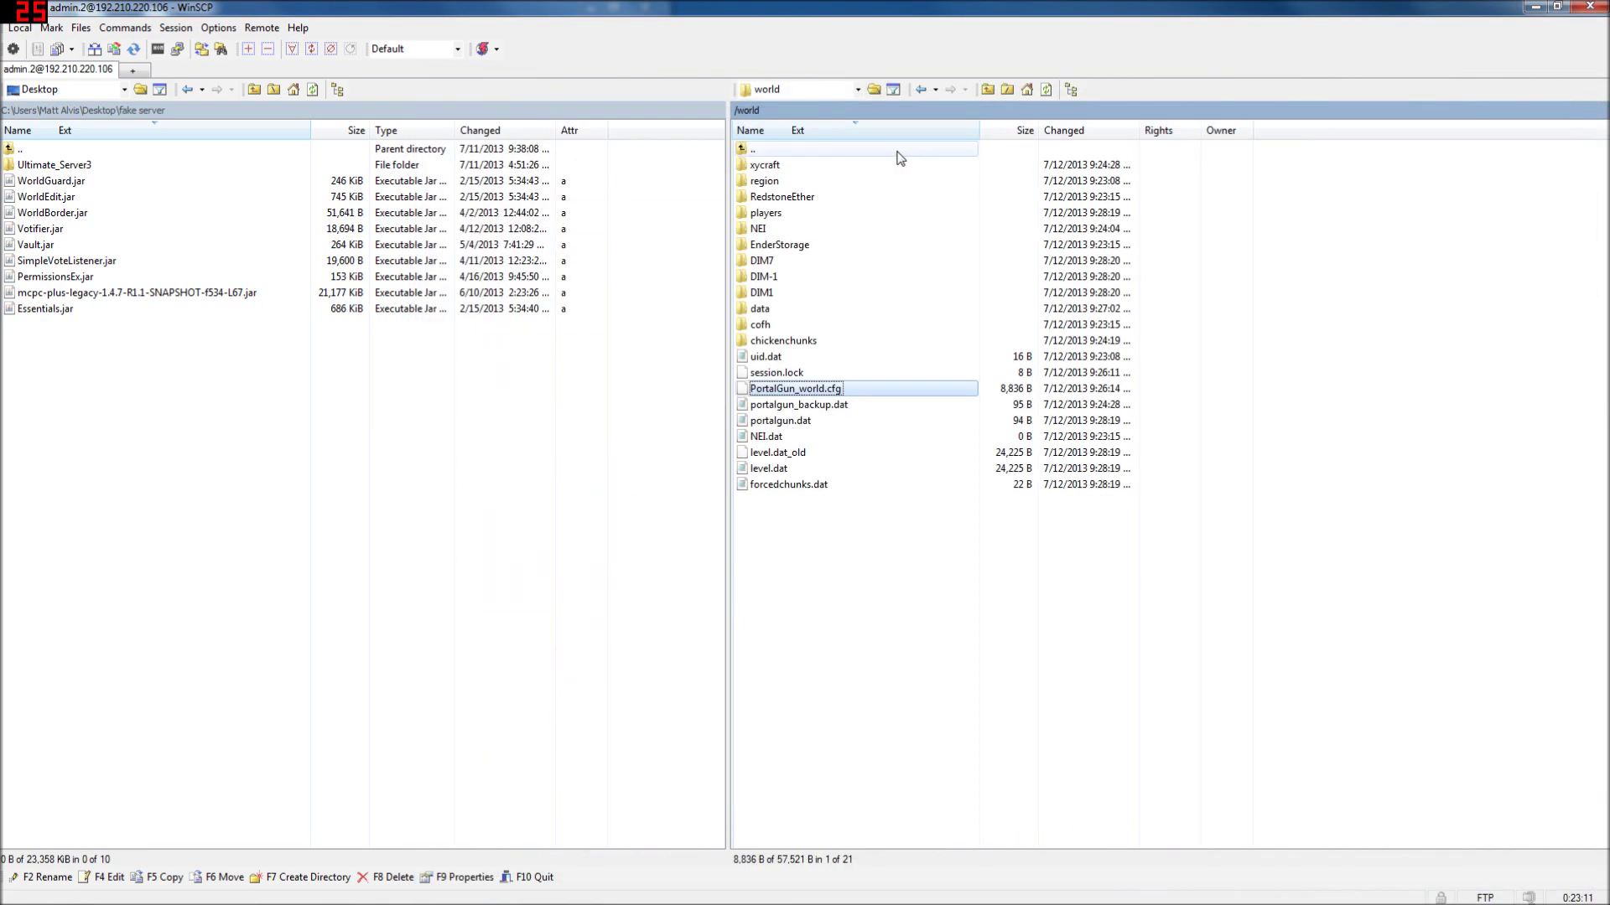
Step: Go back up to the server root and open the config folder listing
double_click(759, 149)
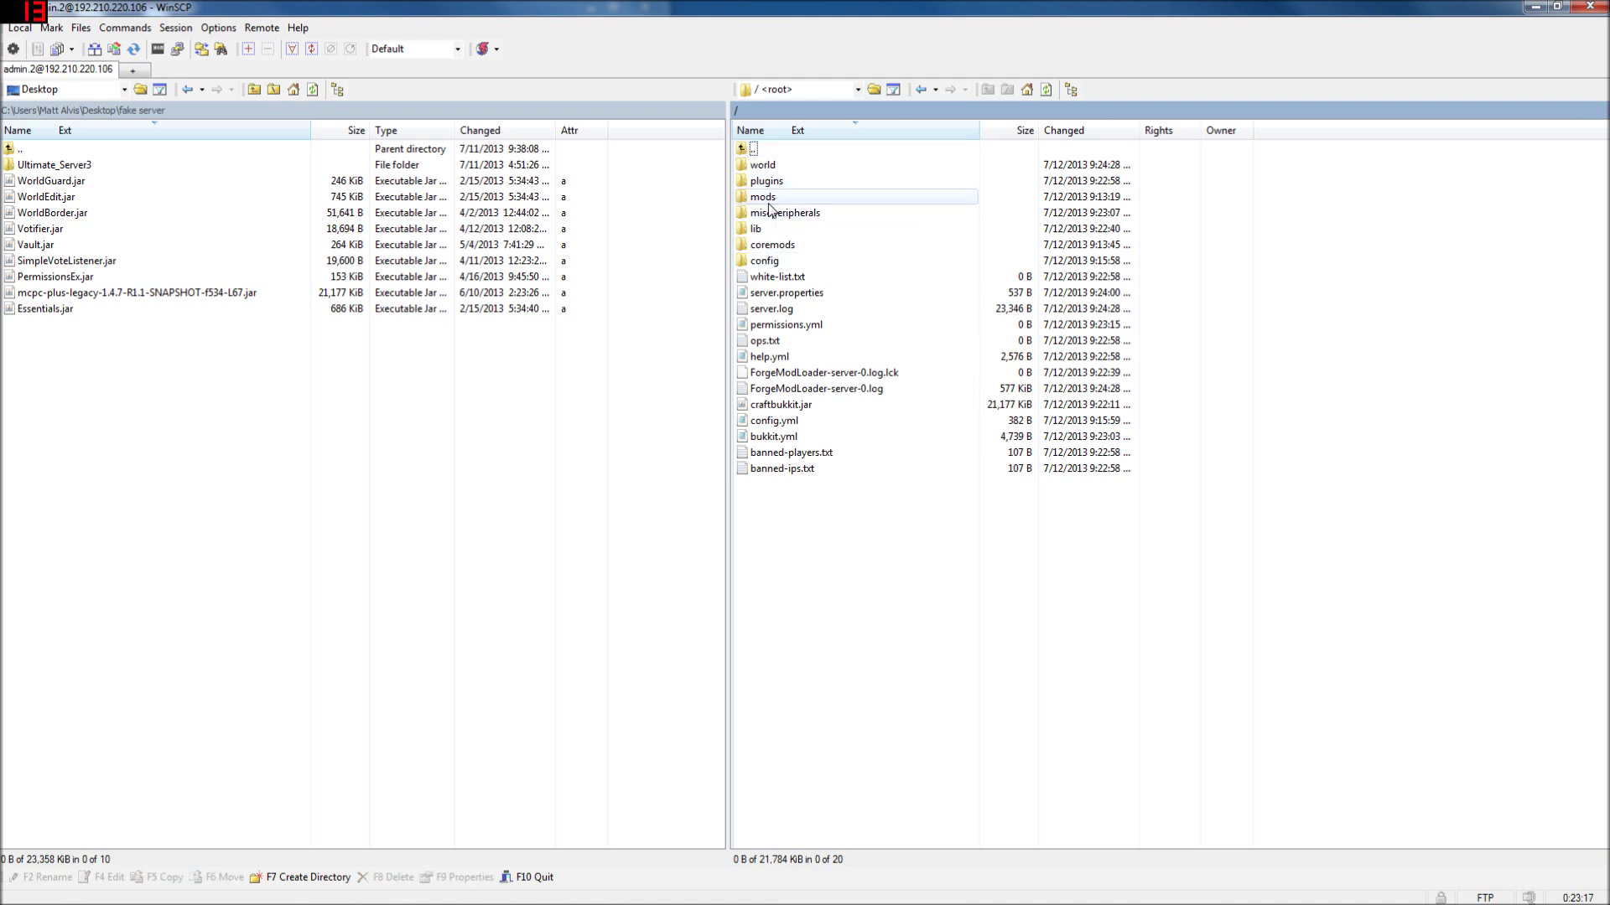
double_click(764, 260)
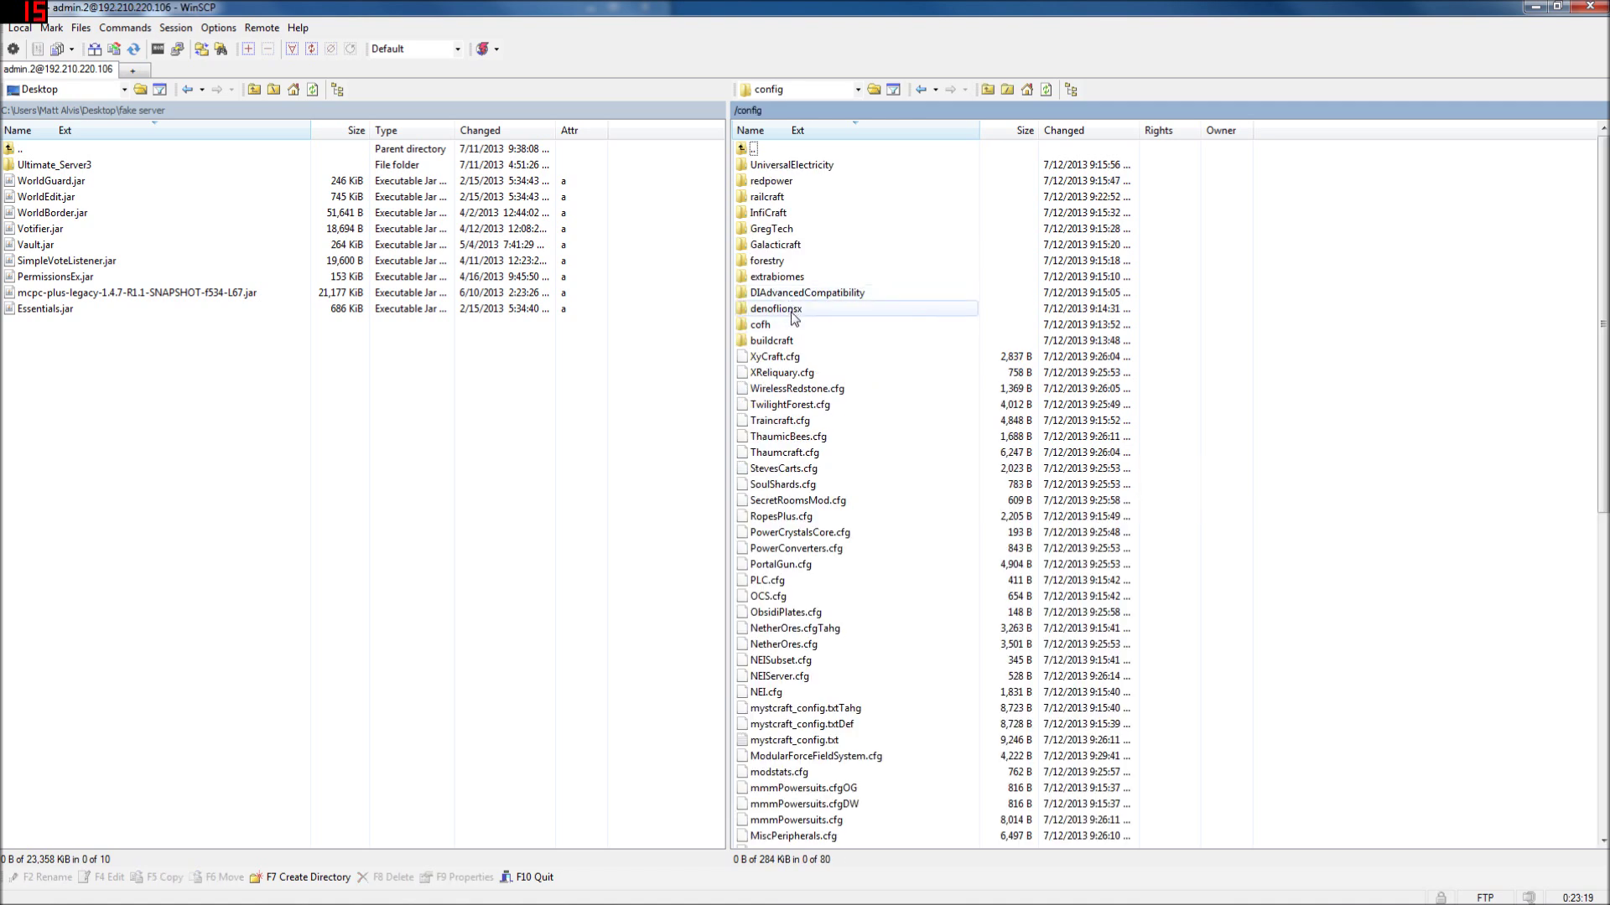
scroll(793, 317, down, 6)
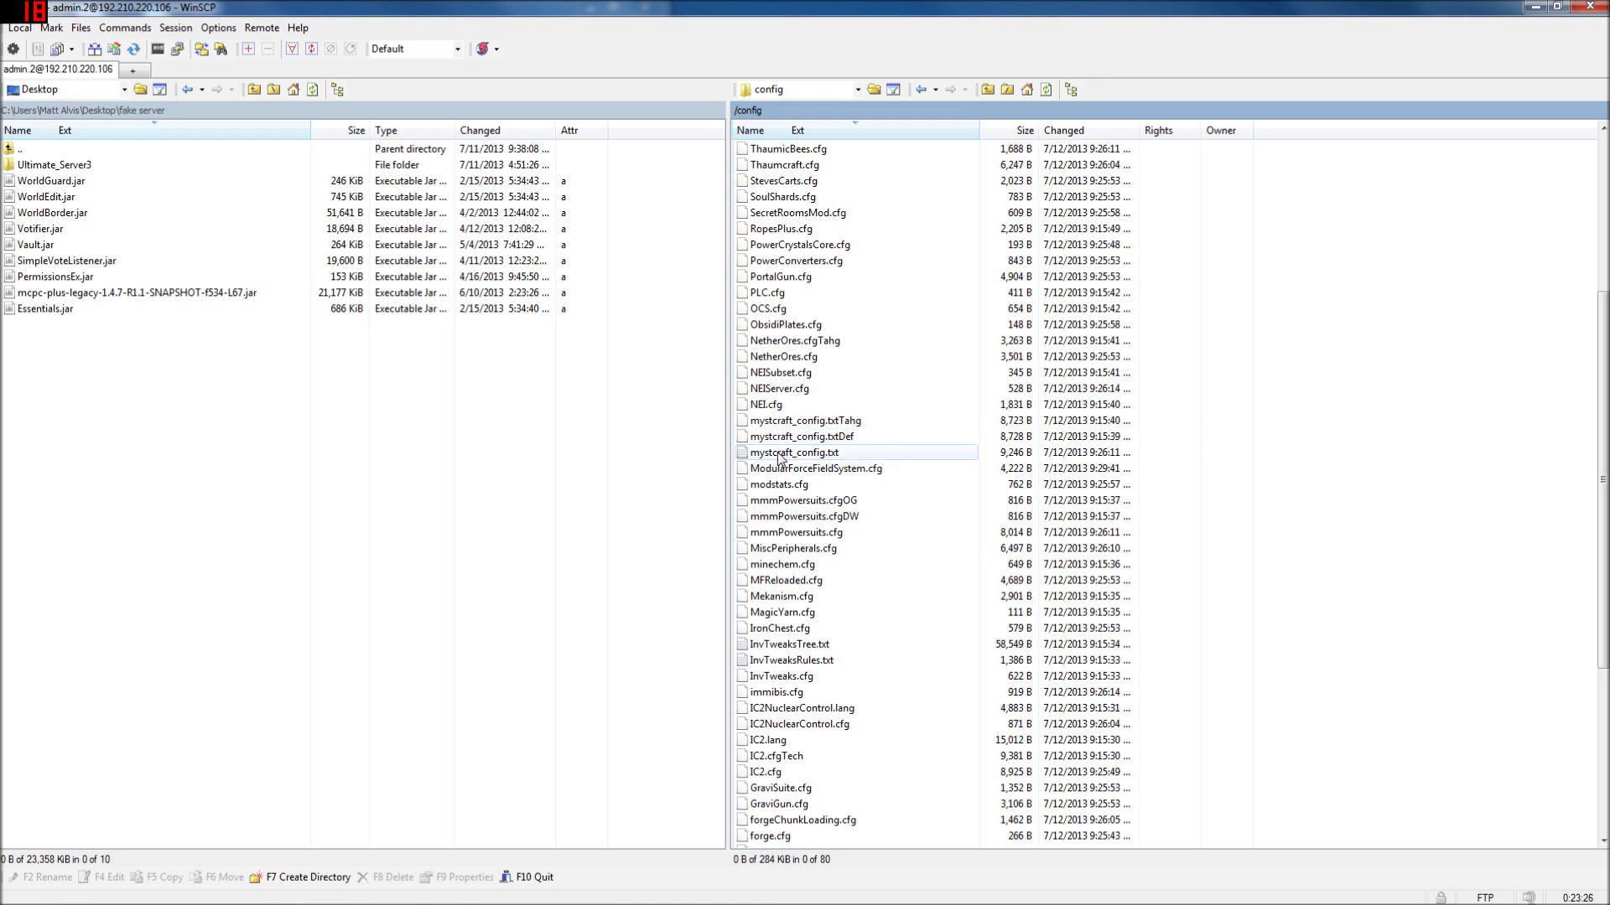
scroll(779, 457, up, 2)
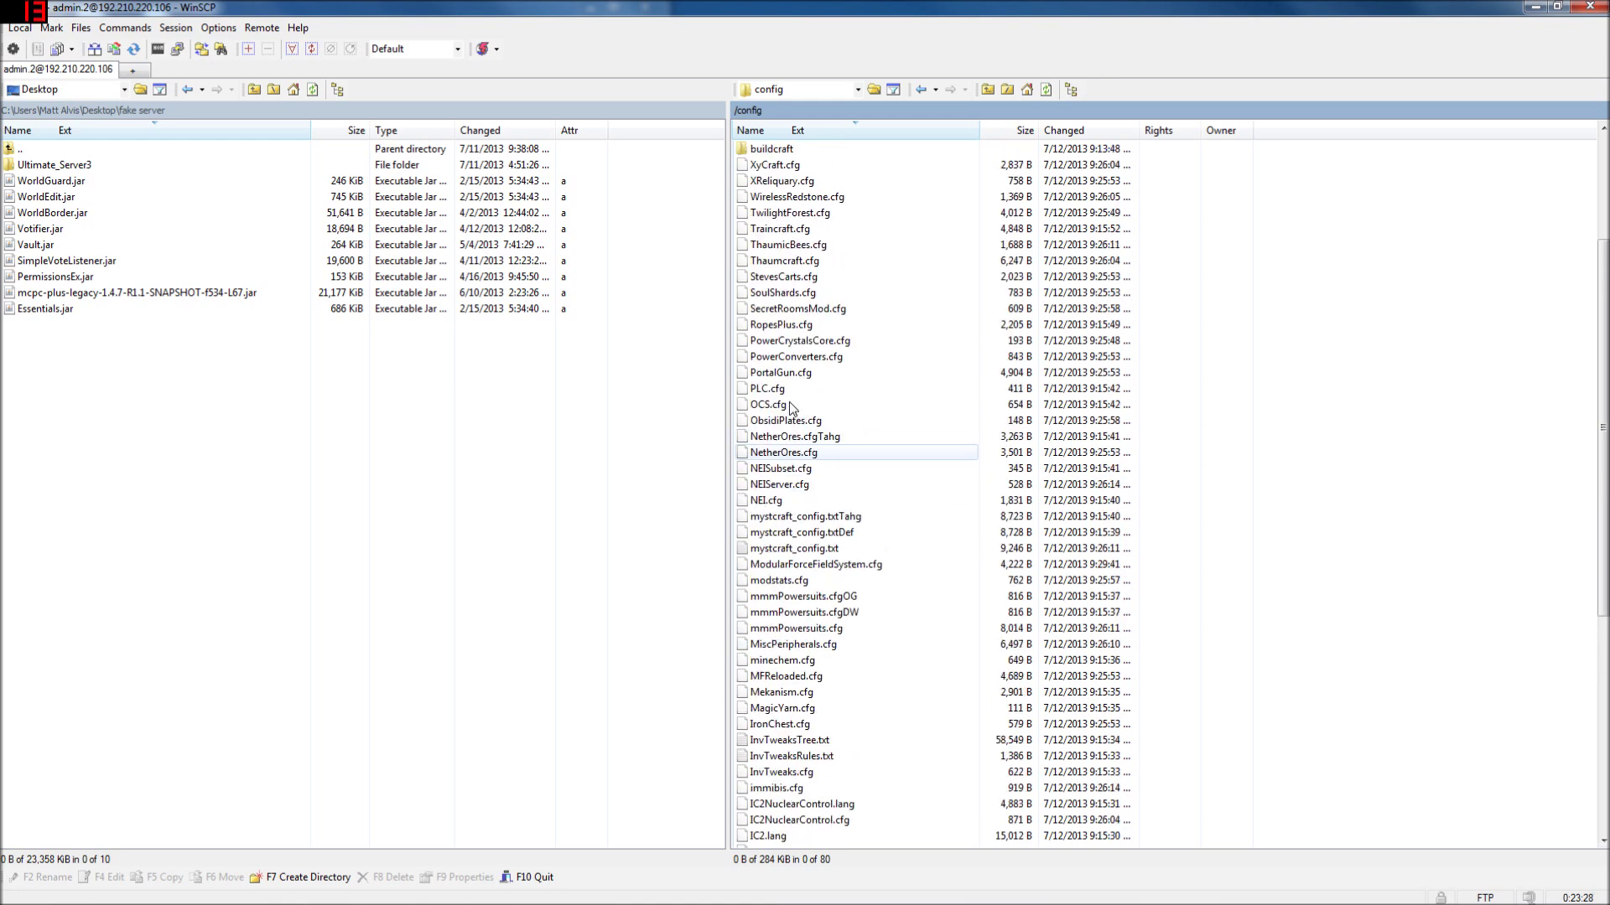
Step: Change S:portablehole_blacklist in Thaumcraft.cfg from 71 to 98, save it to the server, and close it
double_click(773, 261)
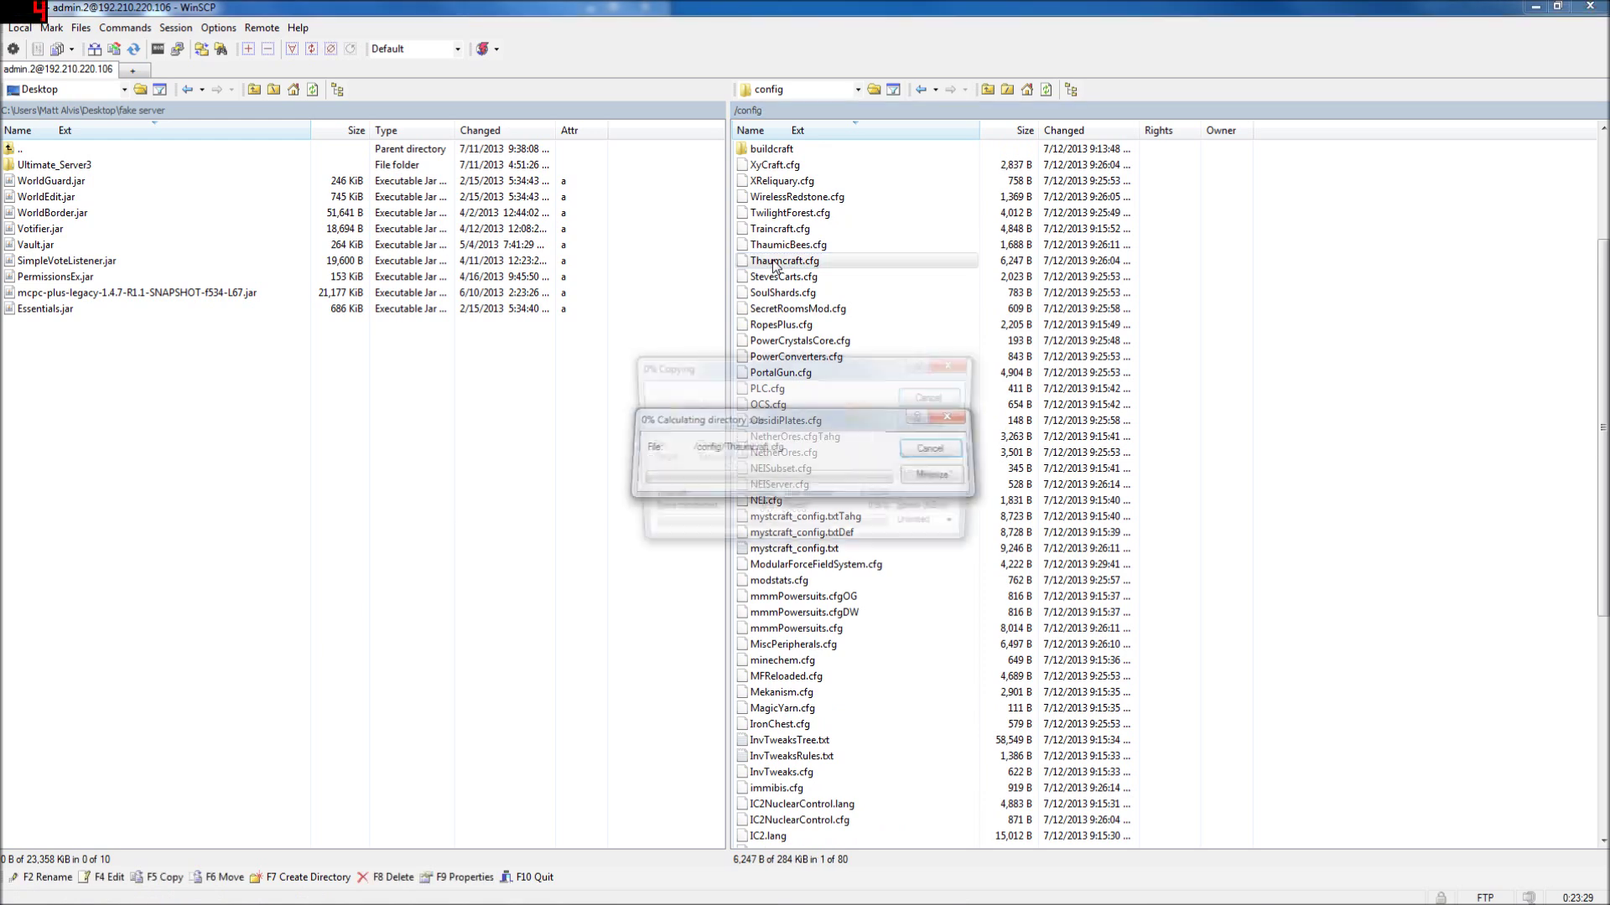
scroll(1006, 495, down, 20)
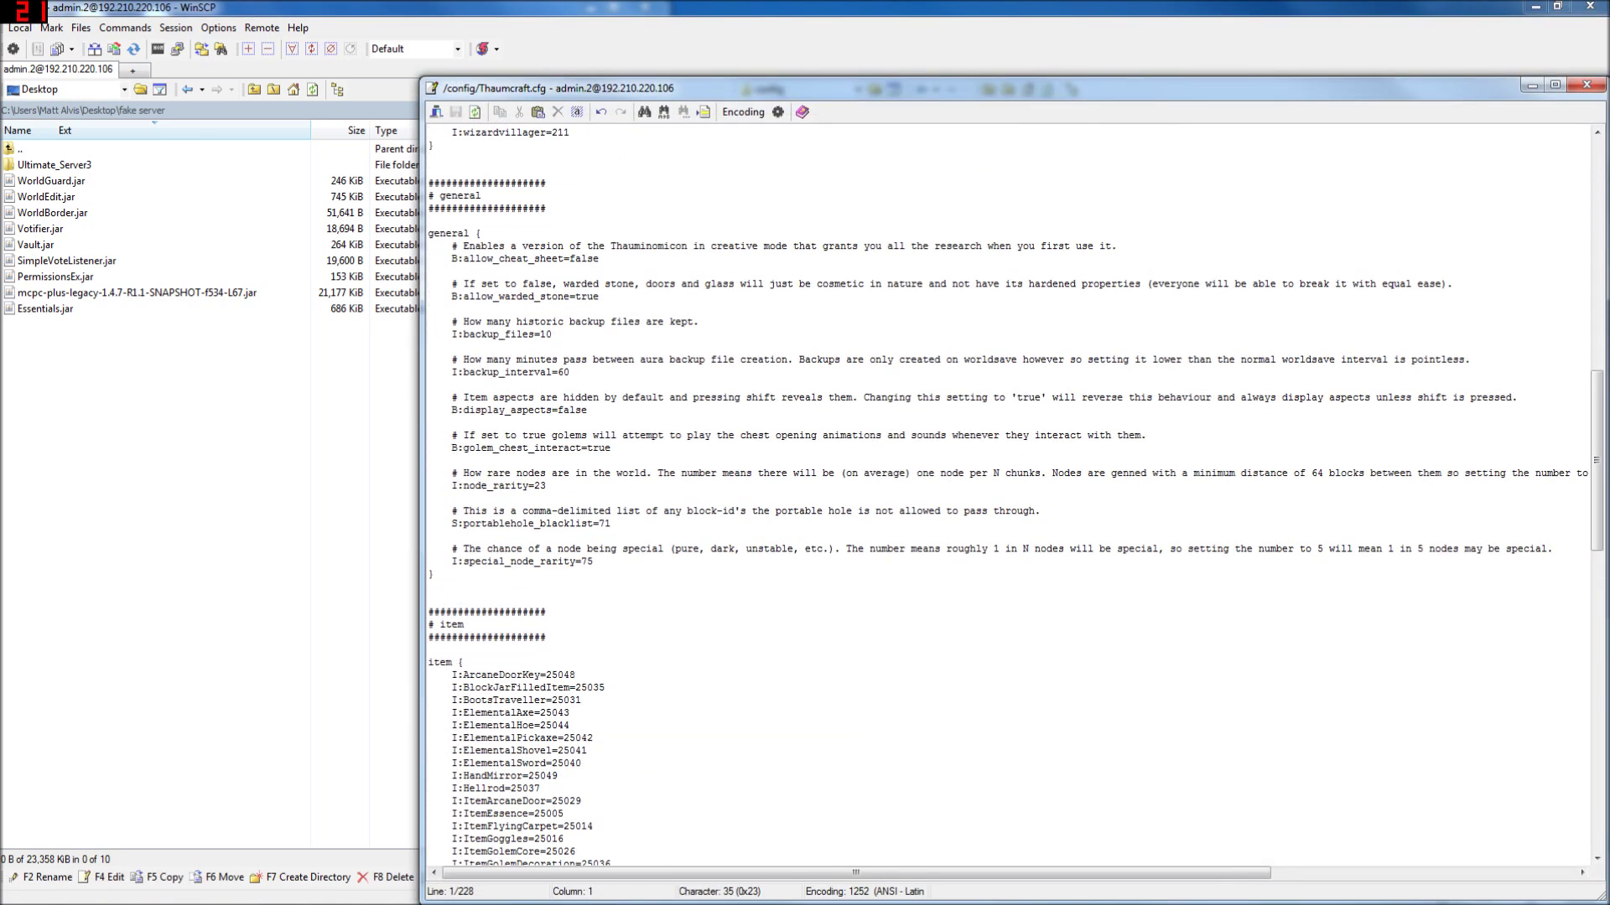
click(547, 486)
click(611, 523)
key(BackSpace)
key(BackSpace)
text(98)
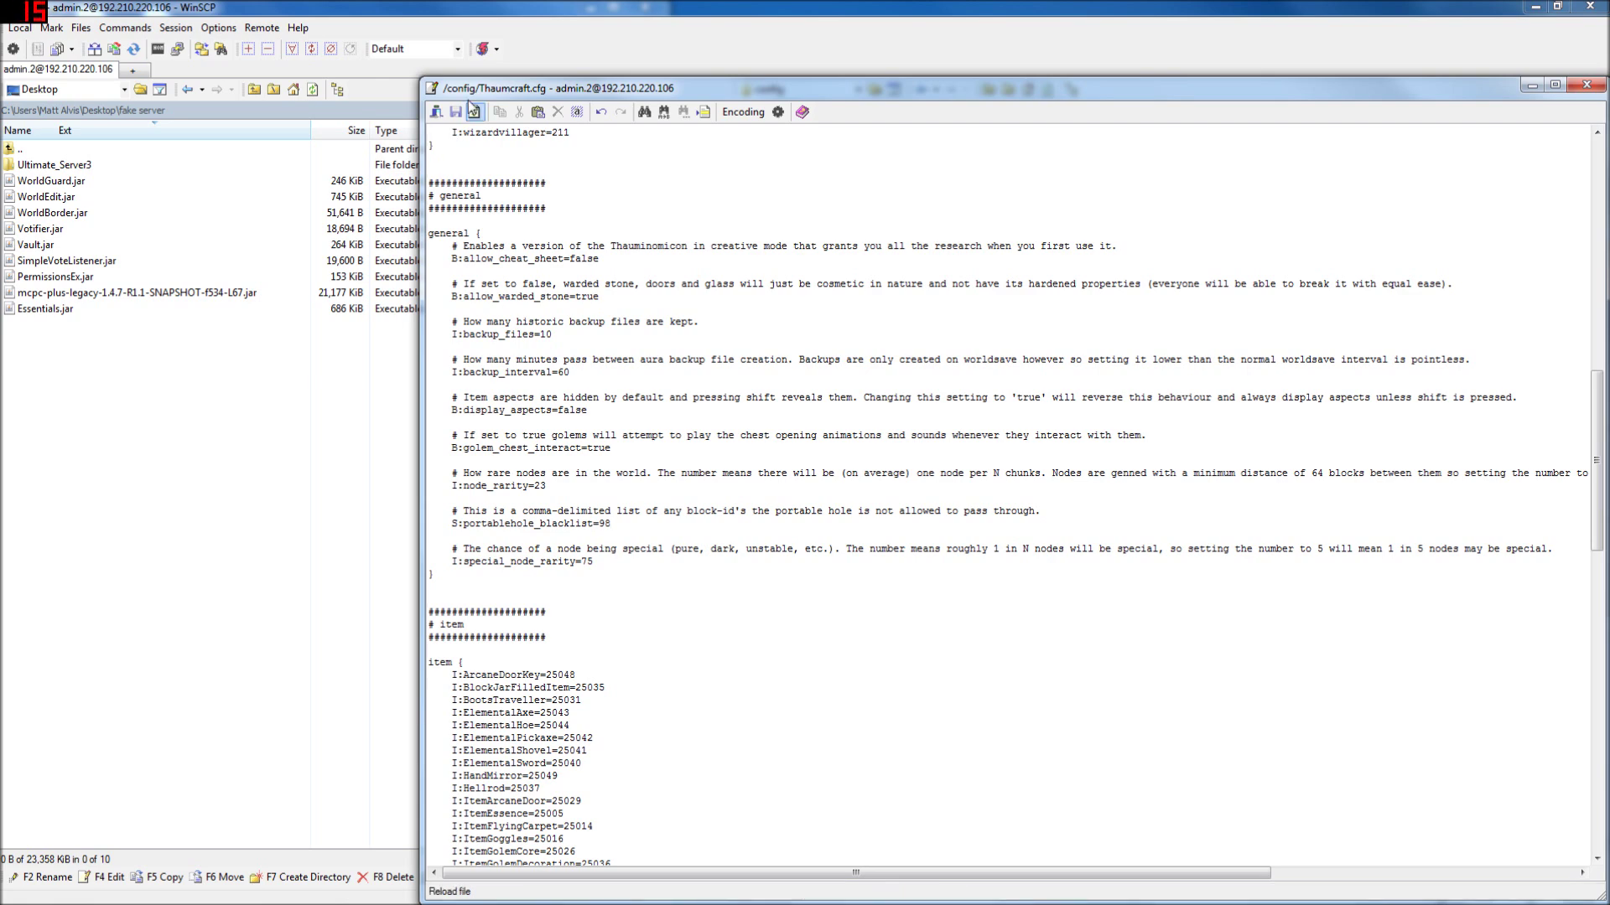
key(ctrl+s)
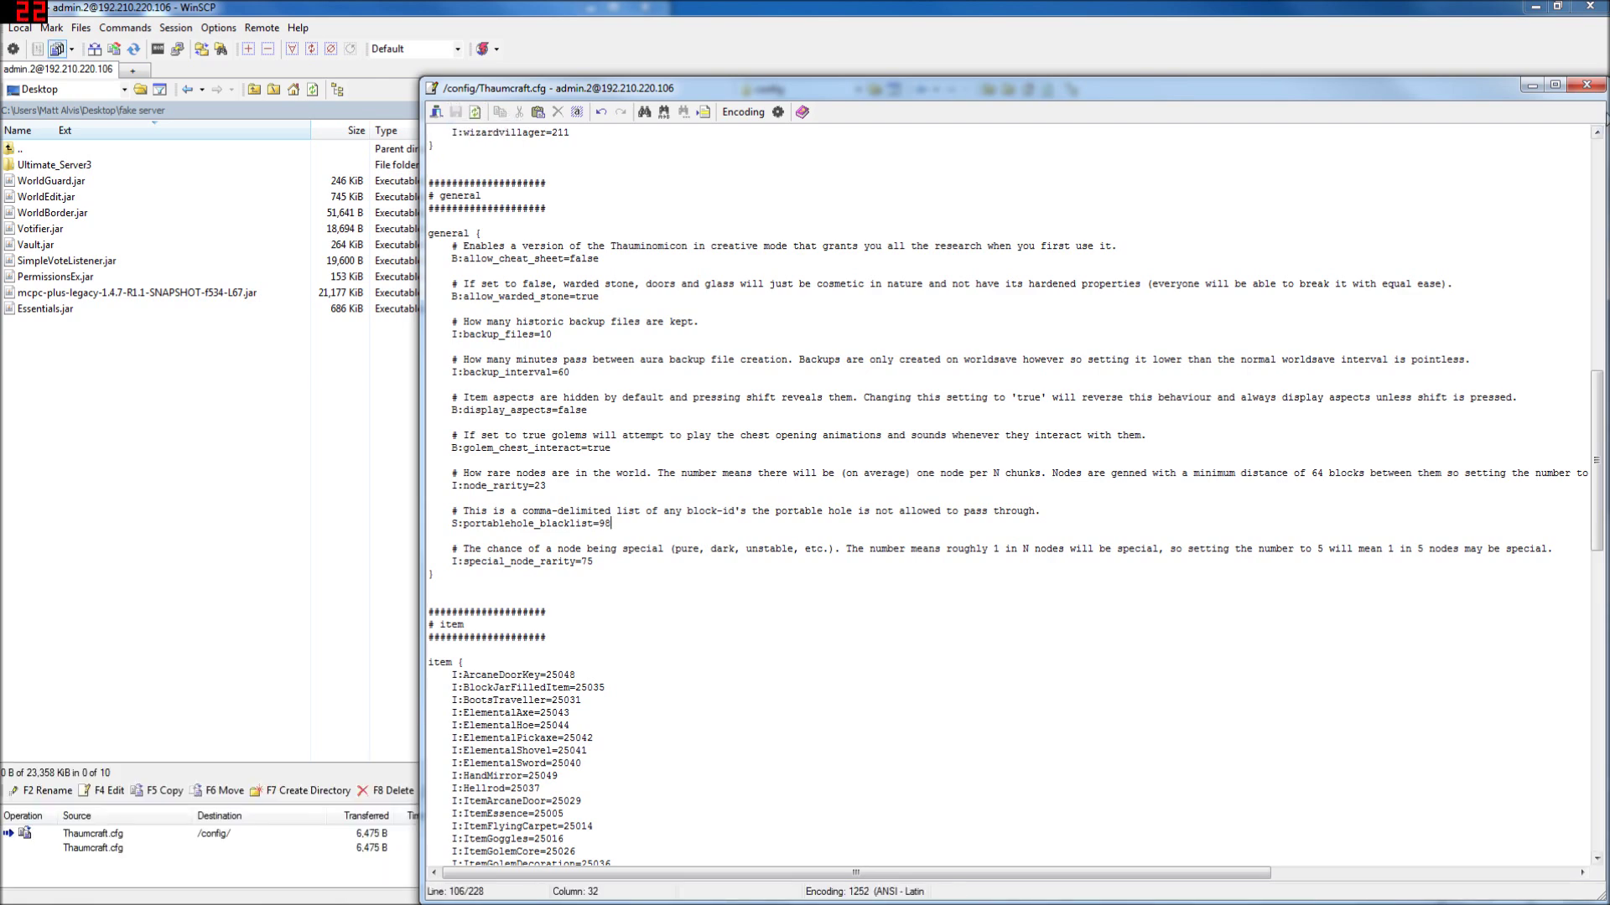
key(Escape)
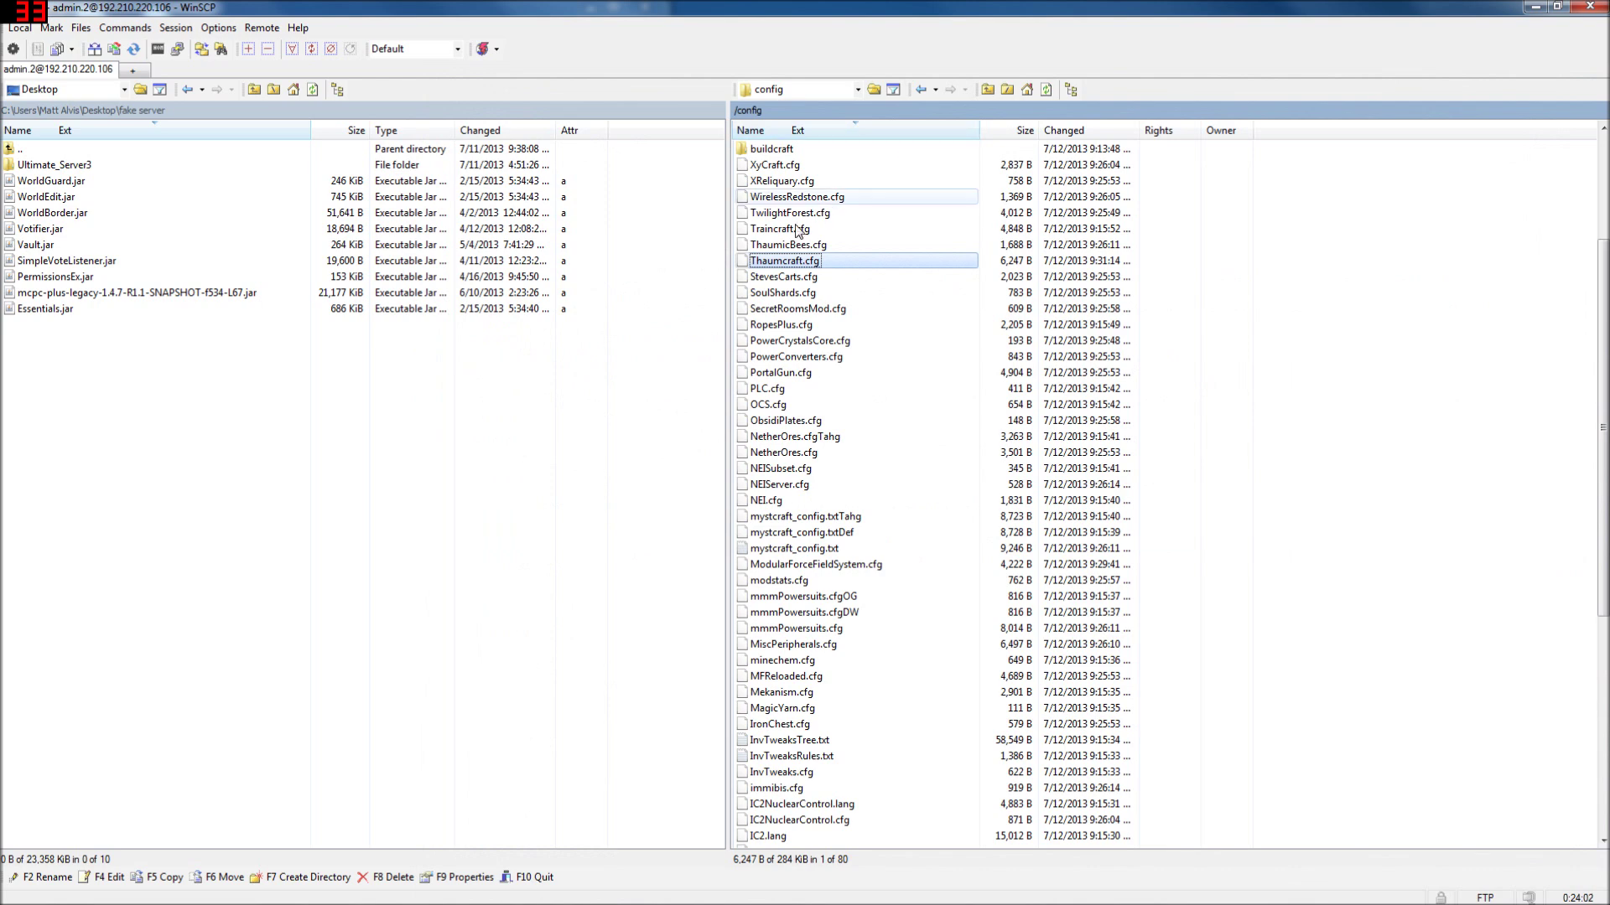
Step: Open CodeChickenCore.cfg from the config folder for review and close it unchanged
scroll(887, 403, down, 4)
scroll(892, 406, down, 4)
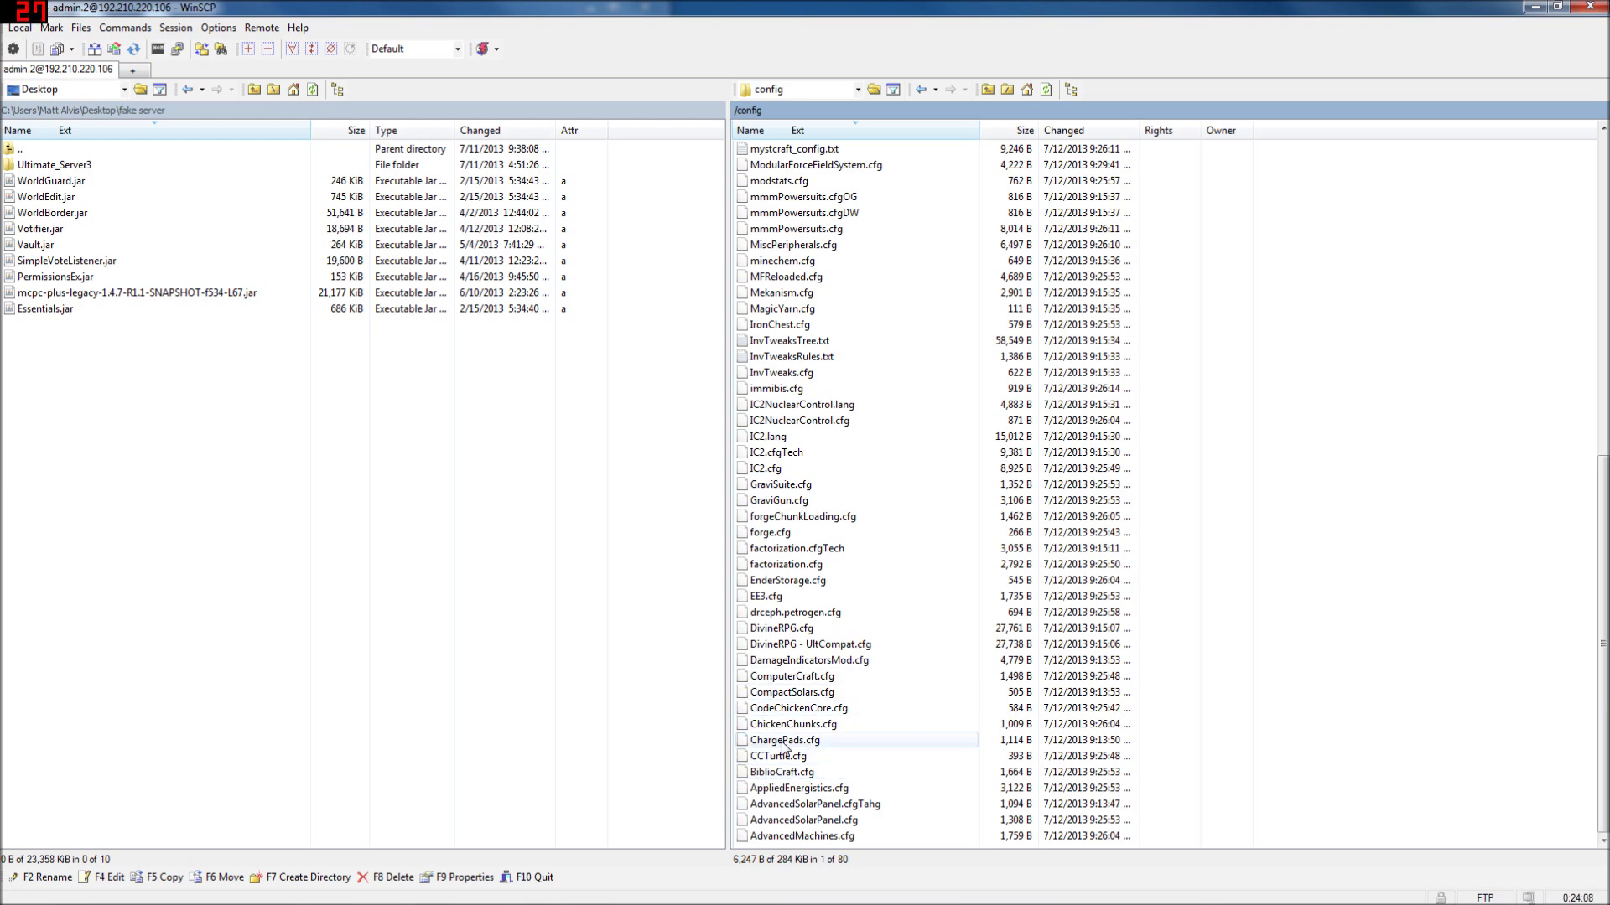
click(768, 712)
double_click(768, 712)
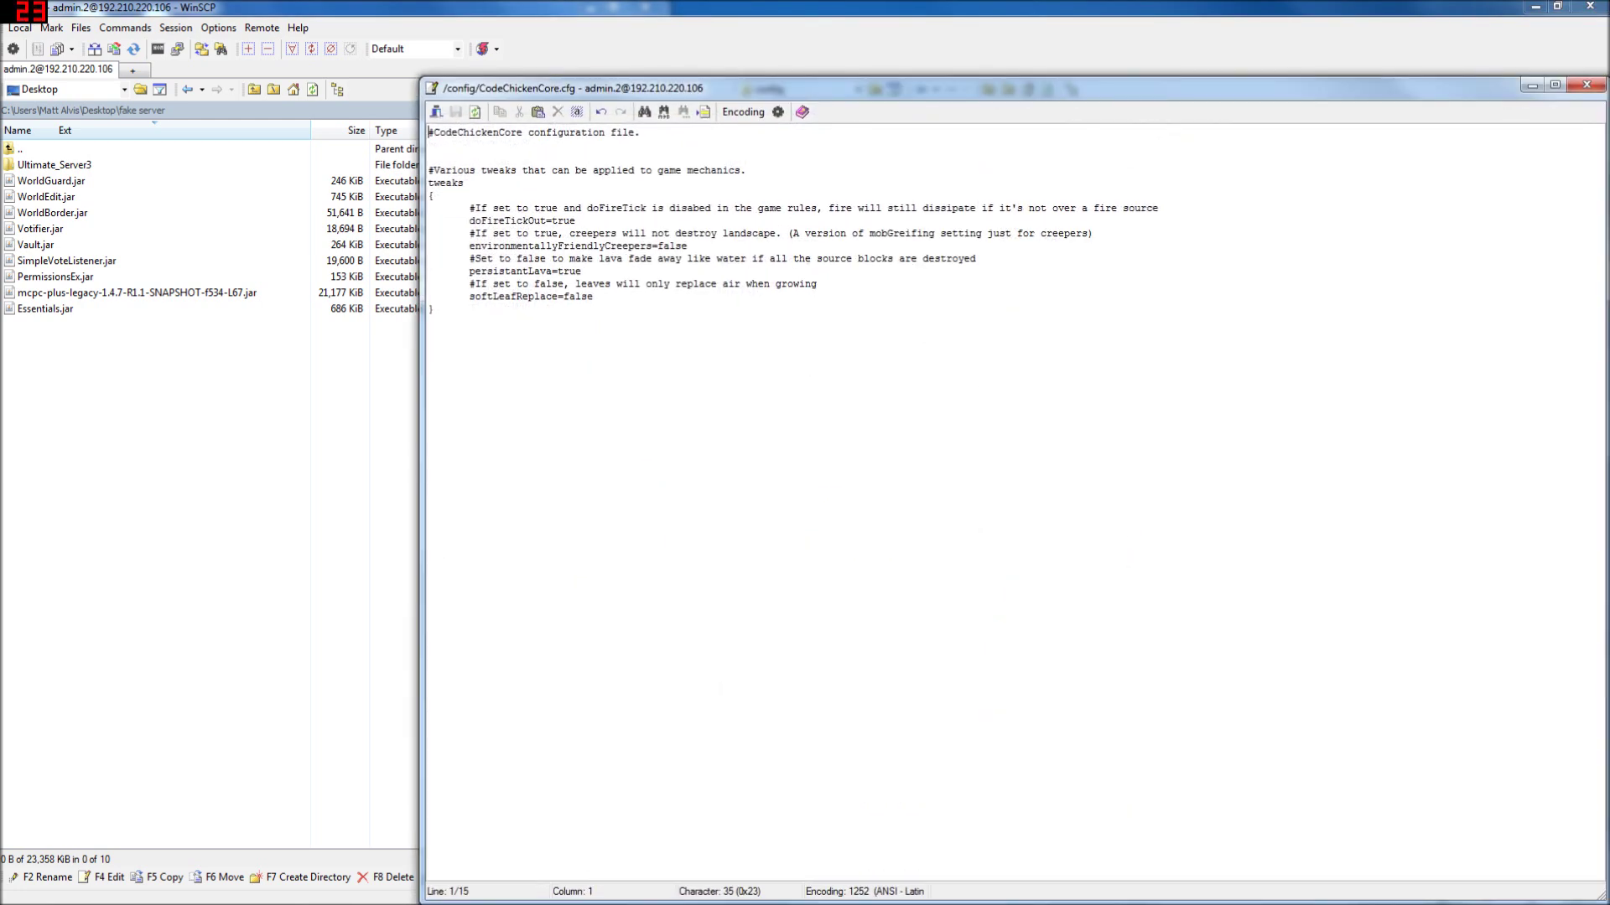
click(1586, 85)
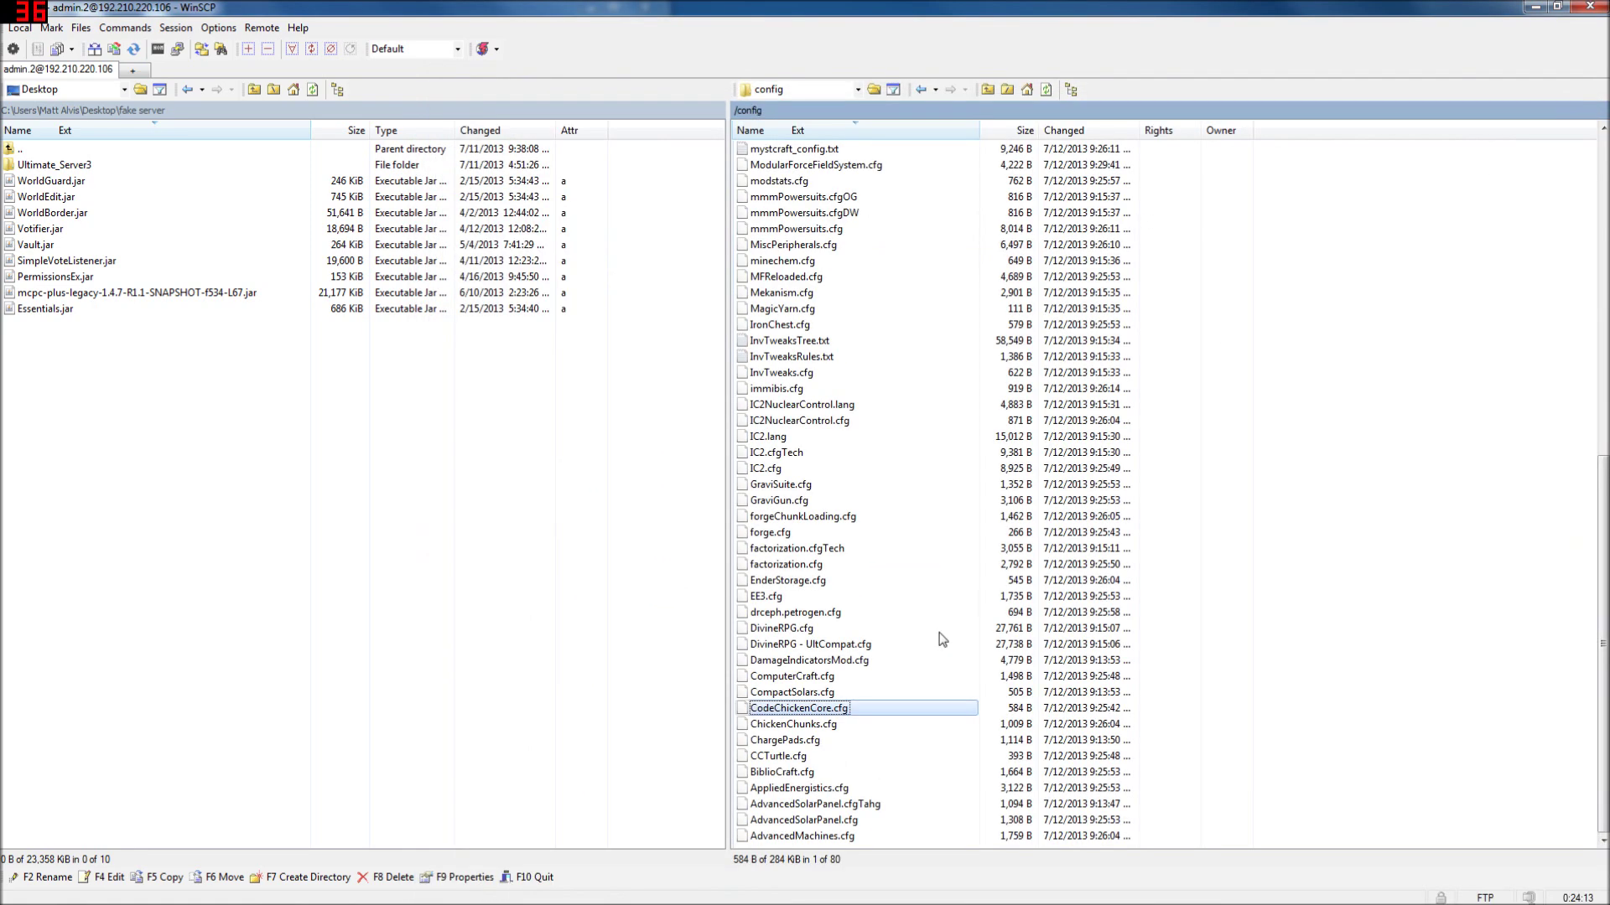
Step: Review ChickenChunks.cfg without edits, then move the file transfer window out of the way
click(759, 726)
double_click(759, 727)
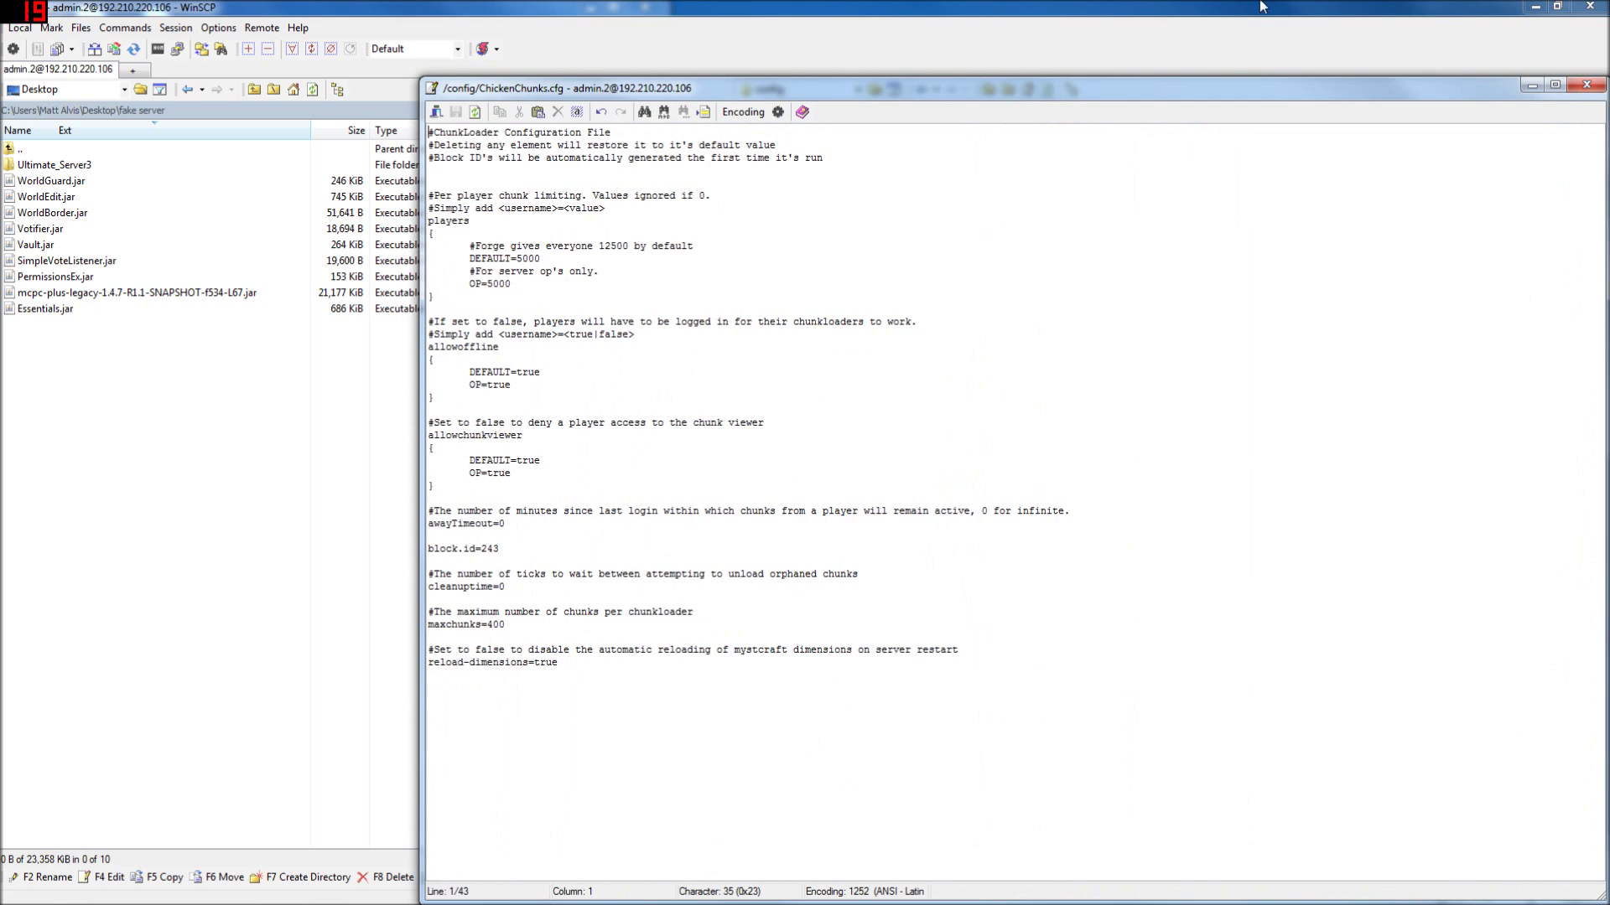
click(1586, 84)
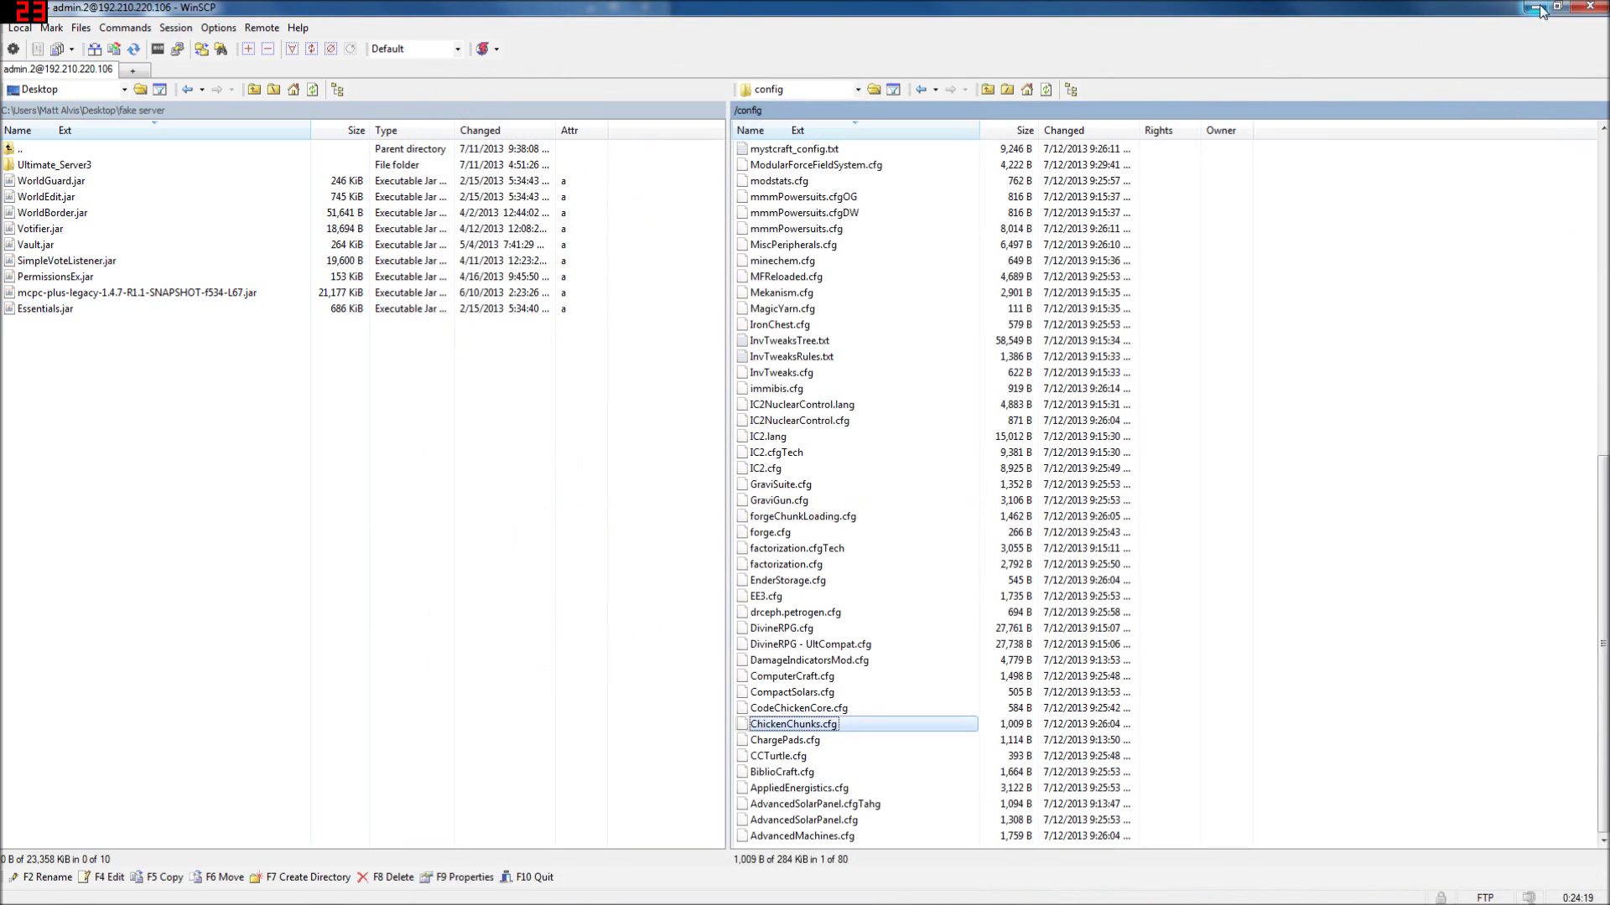
click(1539, 9)
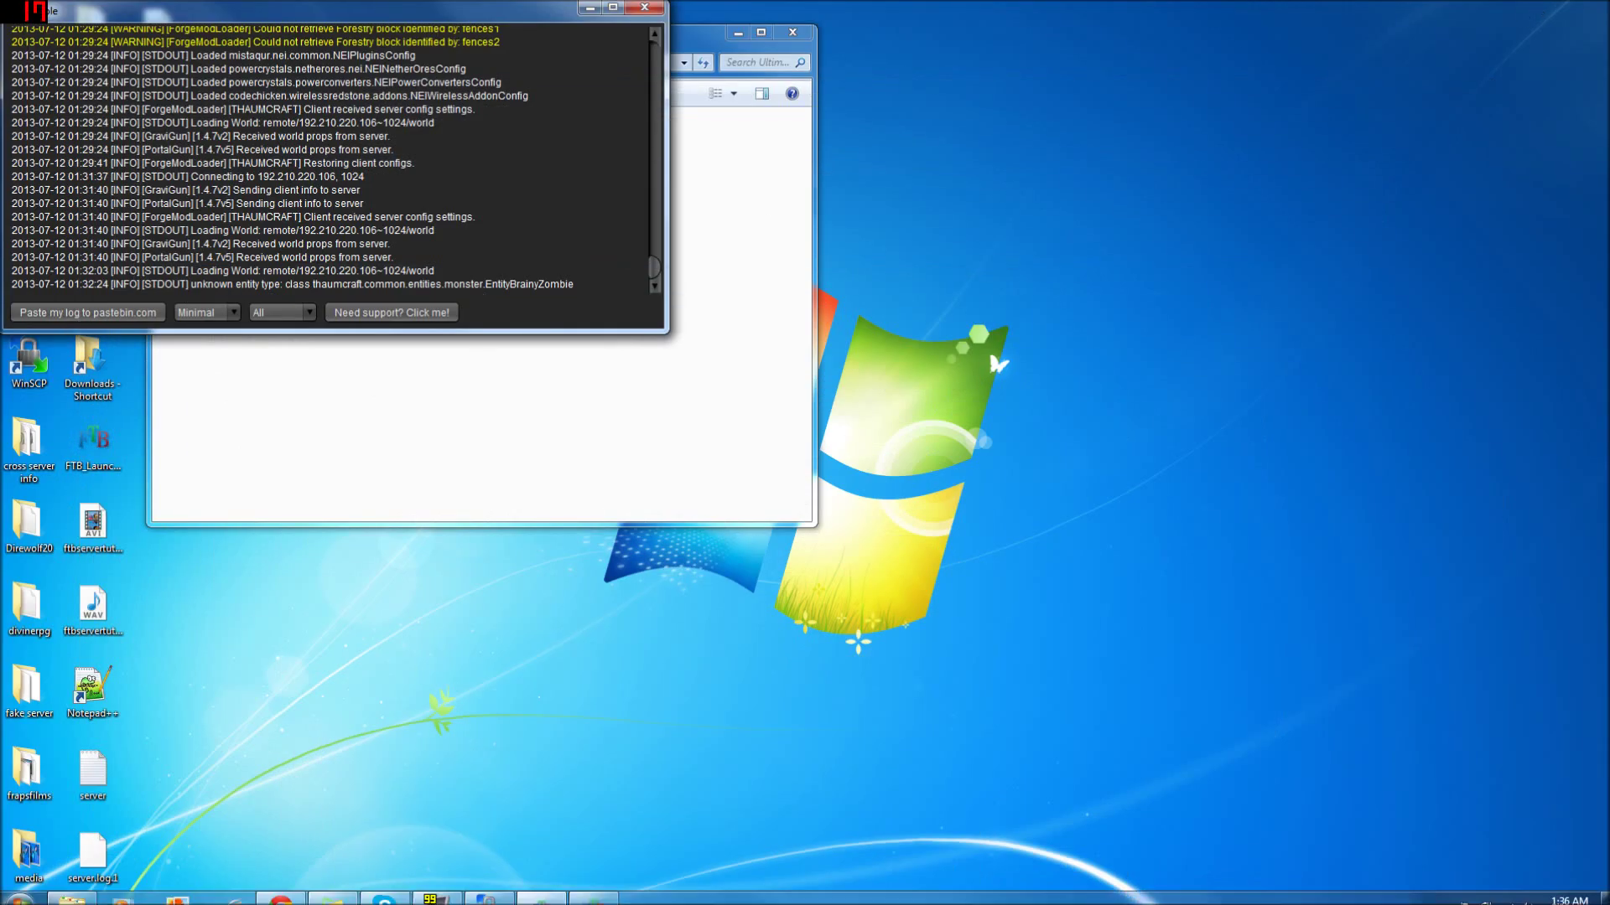
Step: Start A Fake Server from its Multicraft page and view the startup console log
click(280, 891)
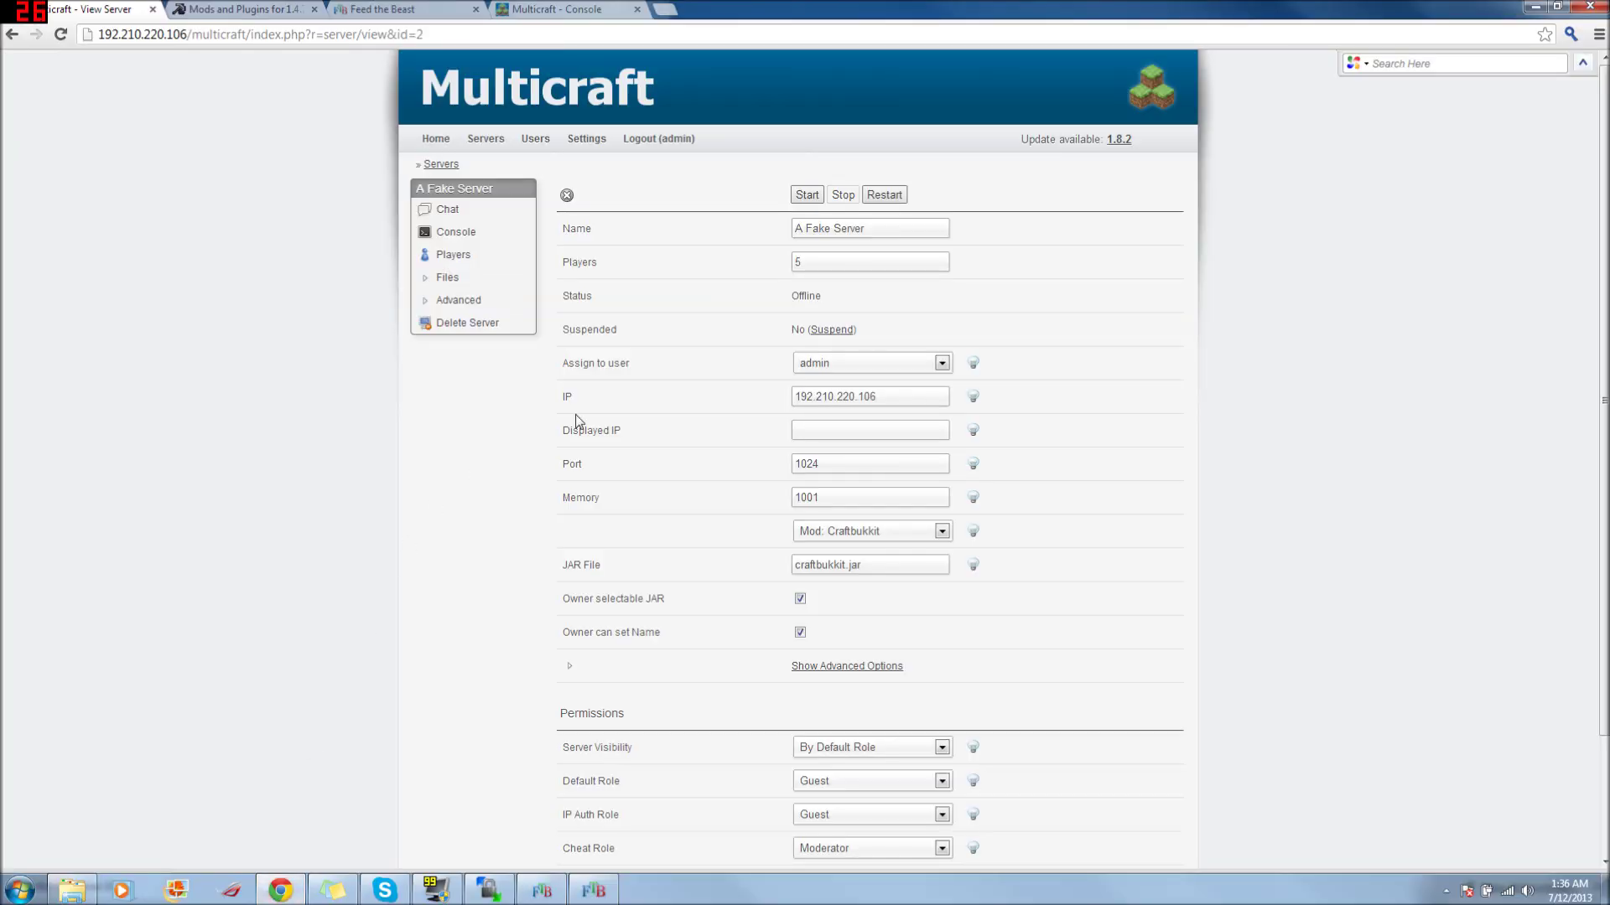
click(807, 194)
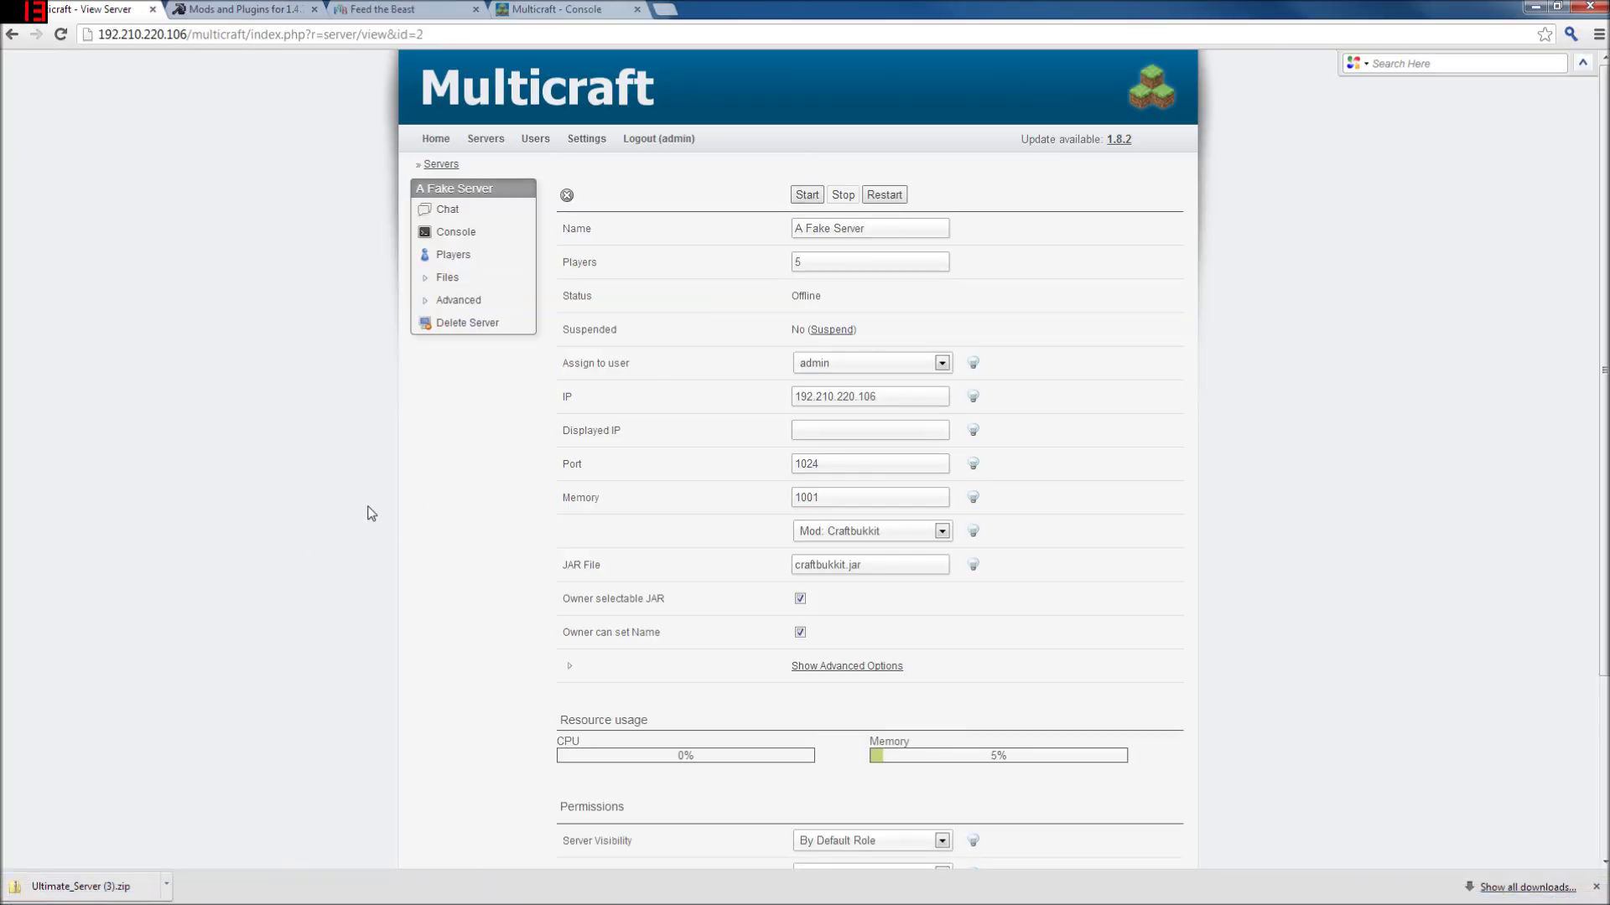
click(470, 232)
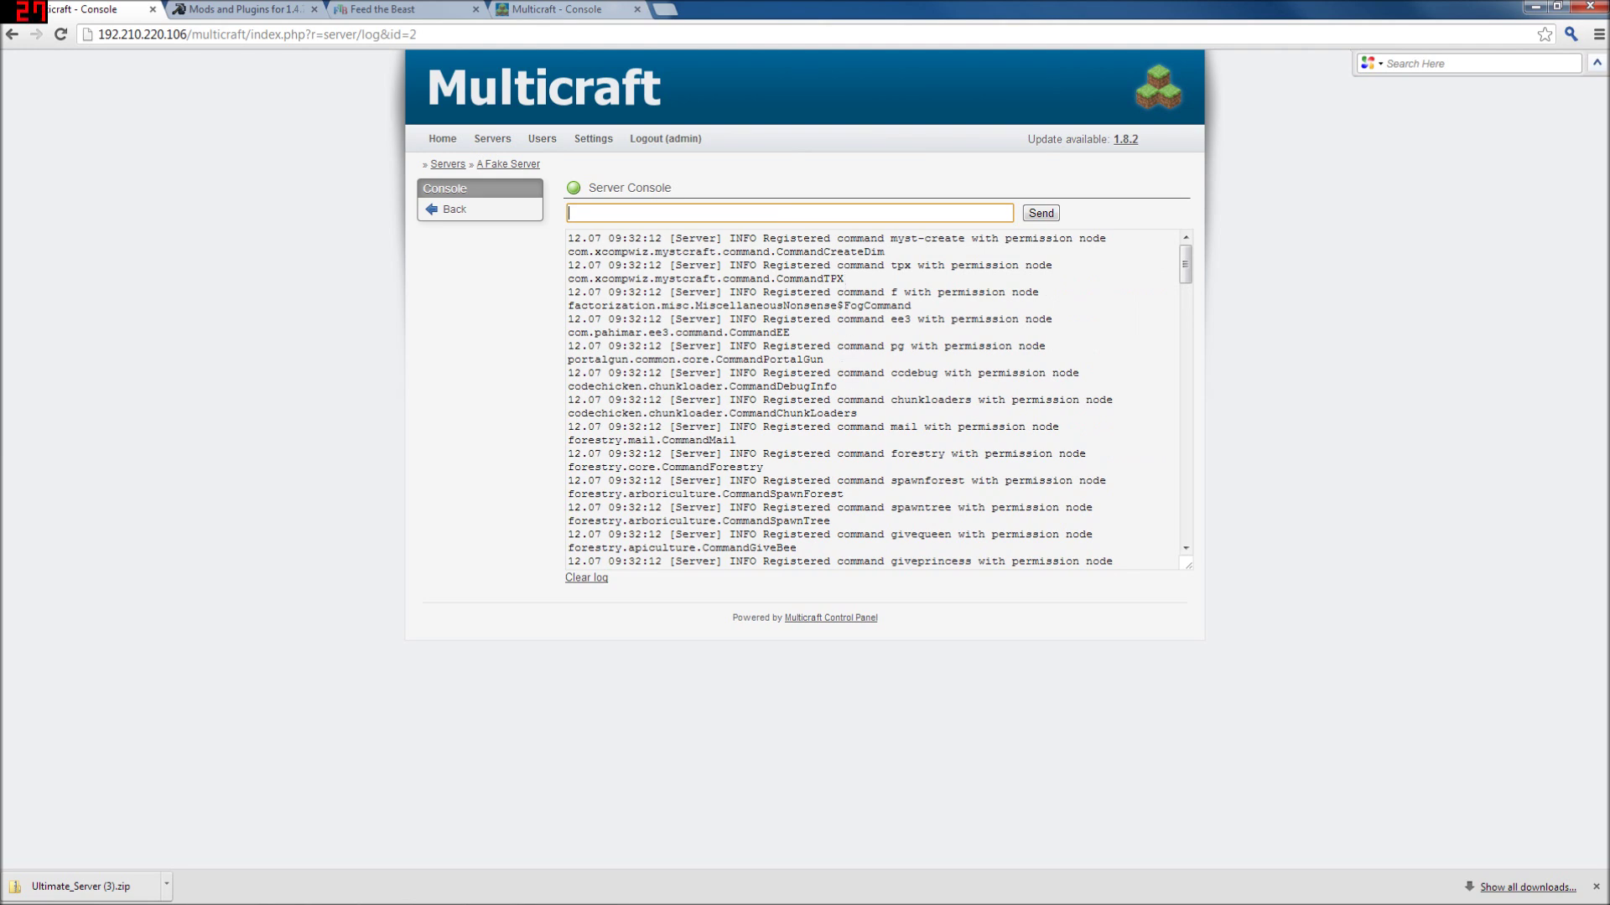
Step: Return to the title screen and rejoin A Fake Server! :D from the multiplayer list
mouse_move(594, 890)
click(662, 722)
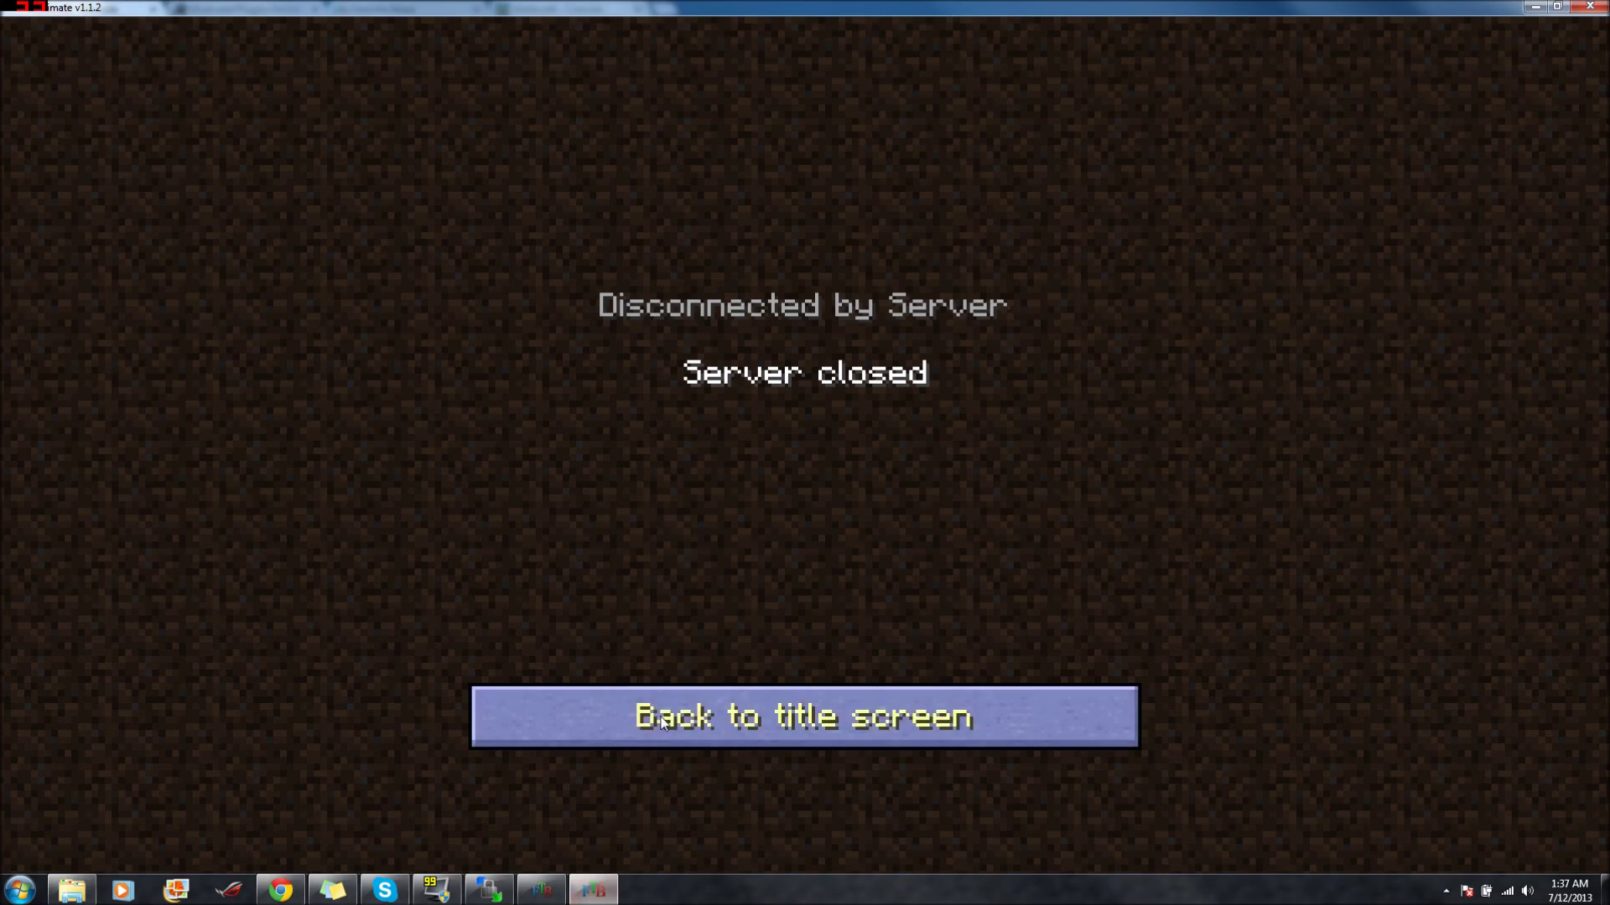
click(662, 723)
click(141, 594)
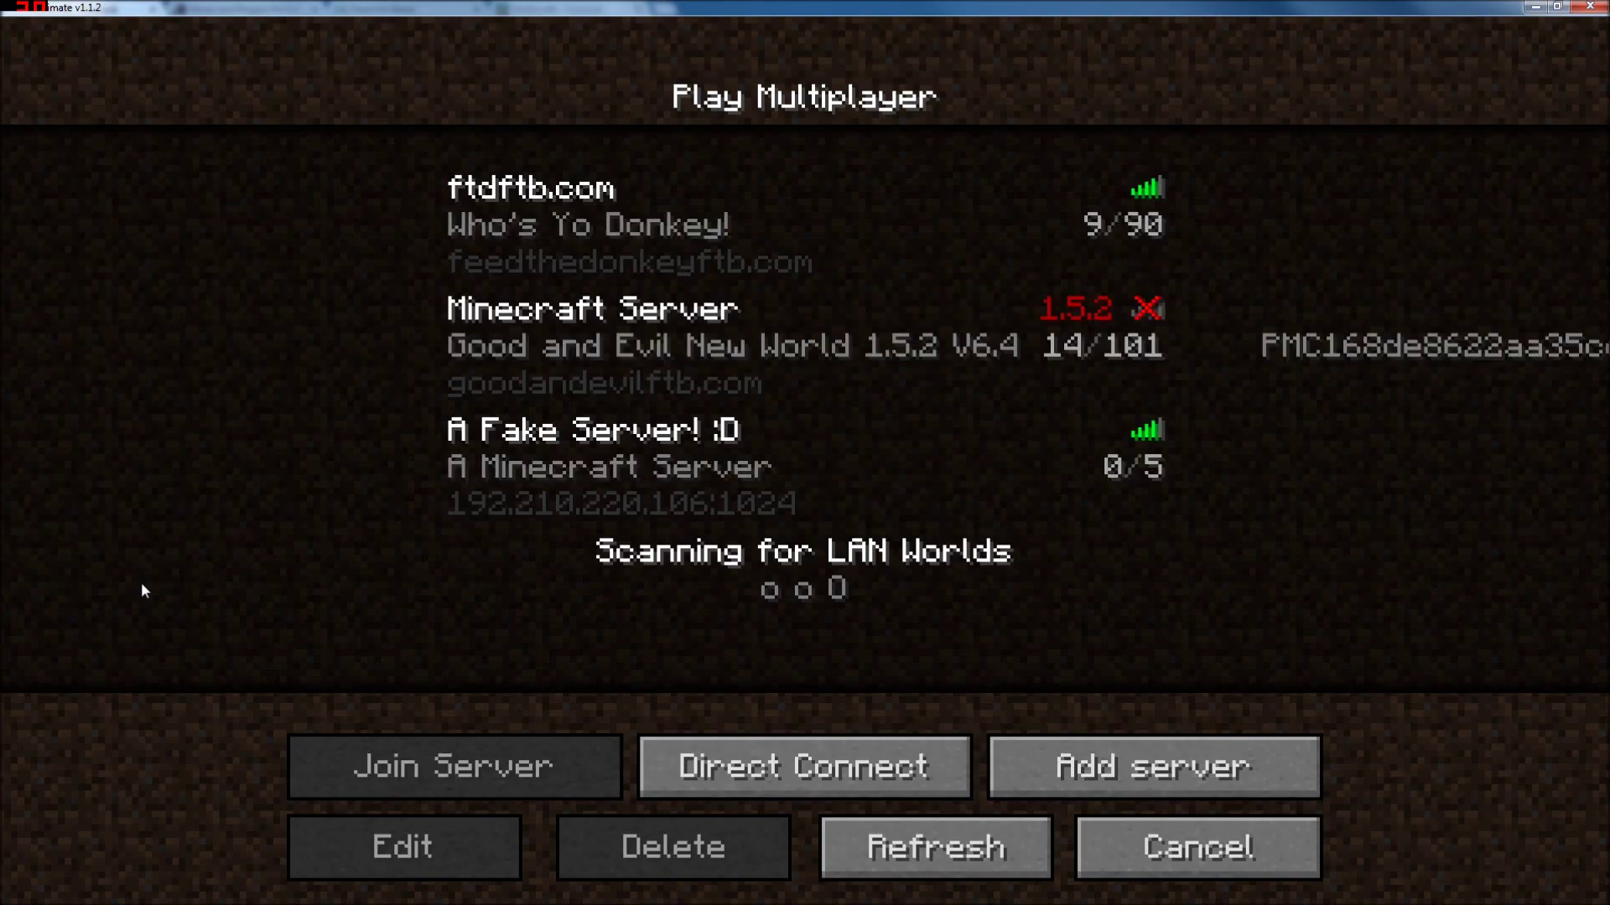
click(681, 473)
click(435, 775)
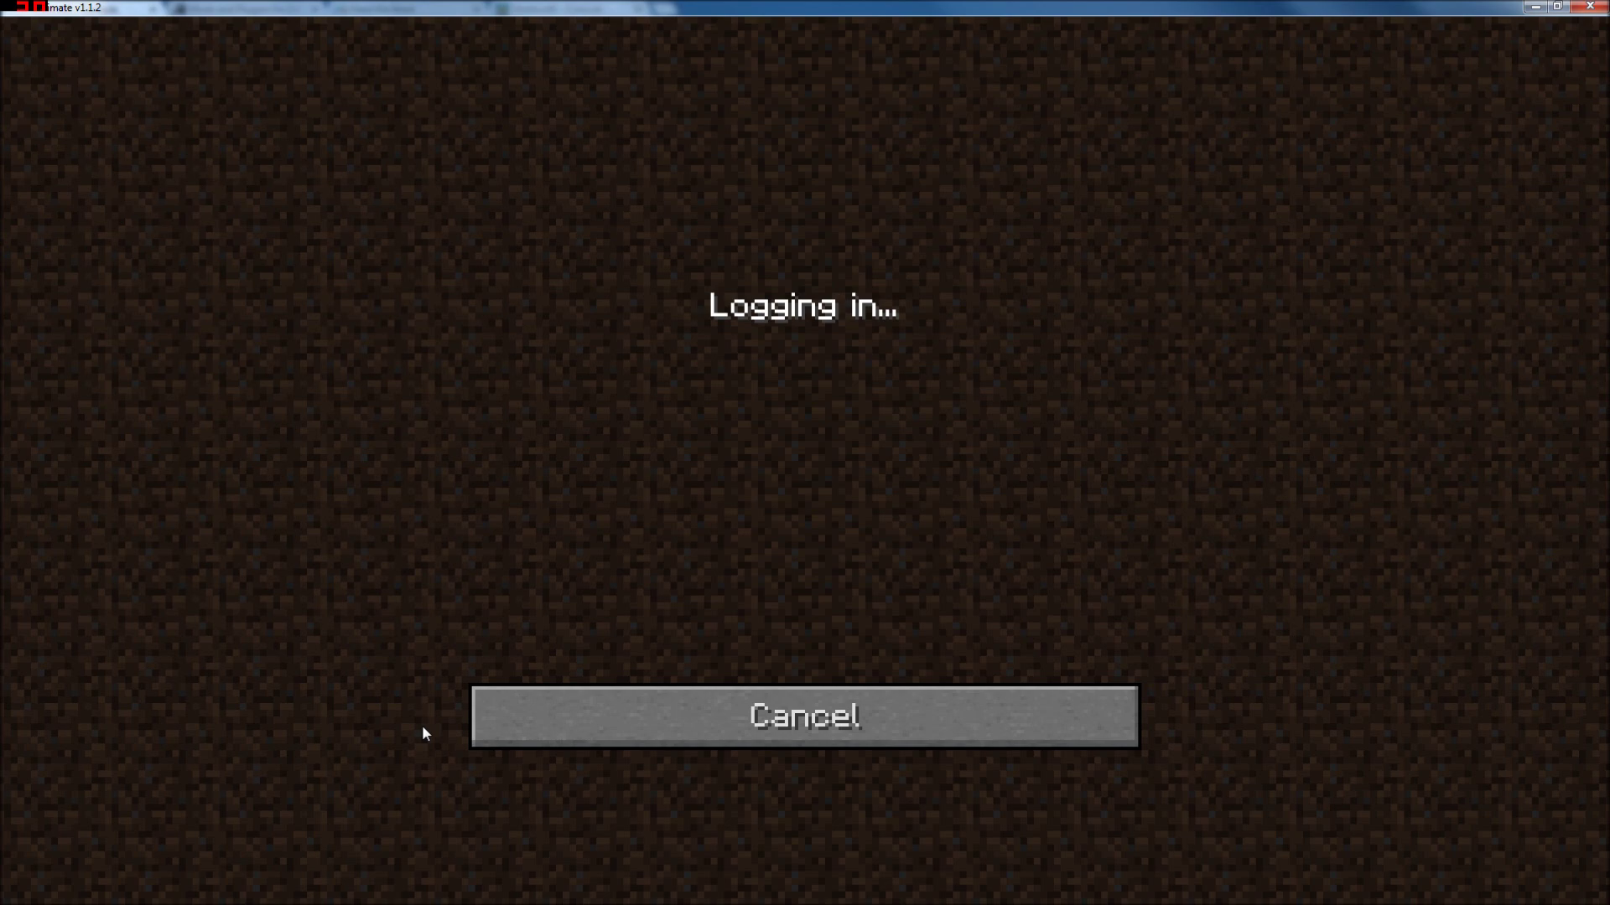
Step: Run /help, then /help wb to list WorldBorder's /wborder command
key(slash)
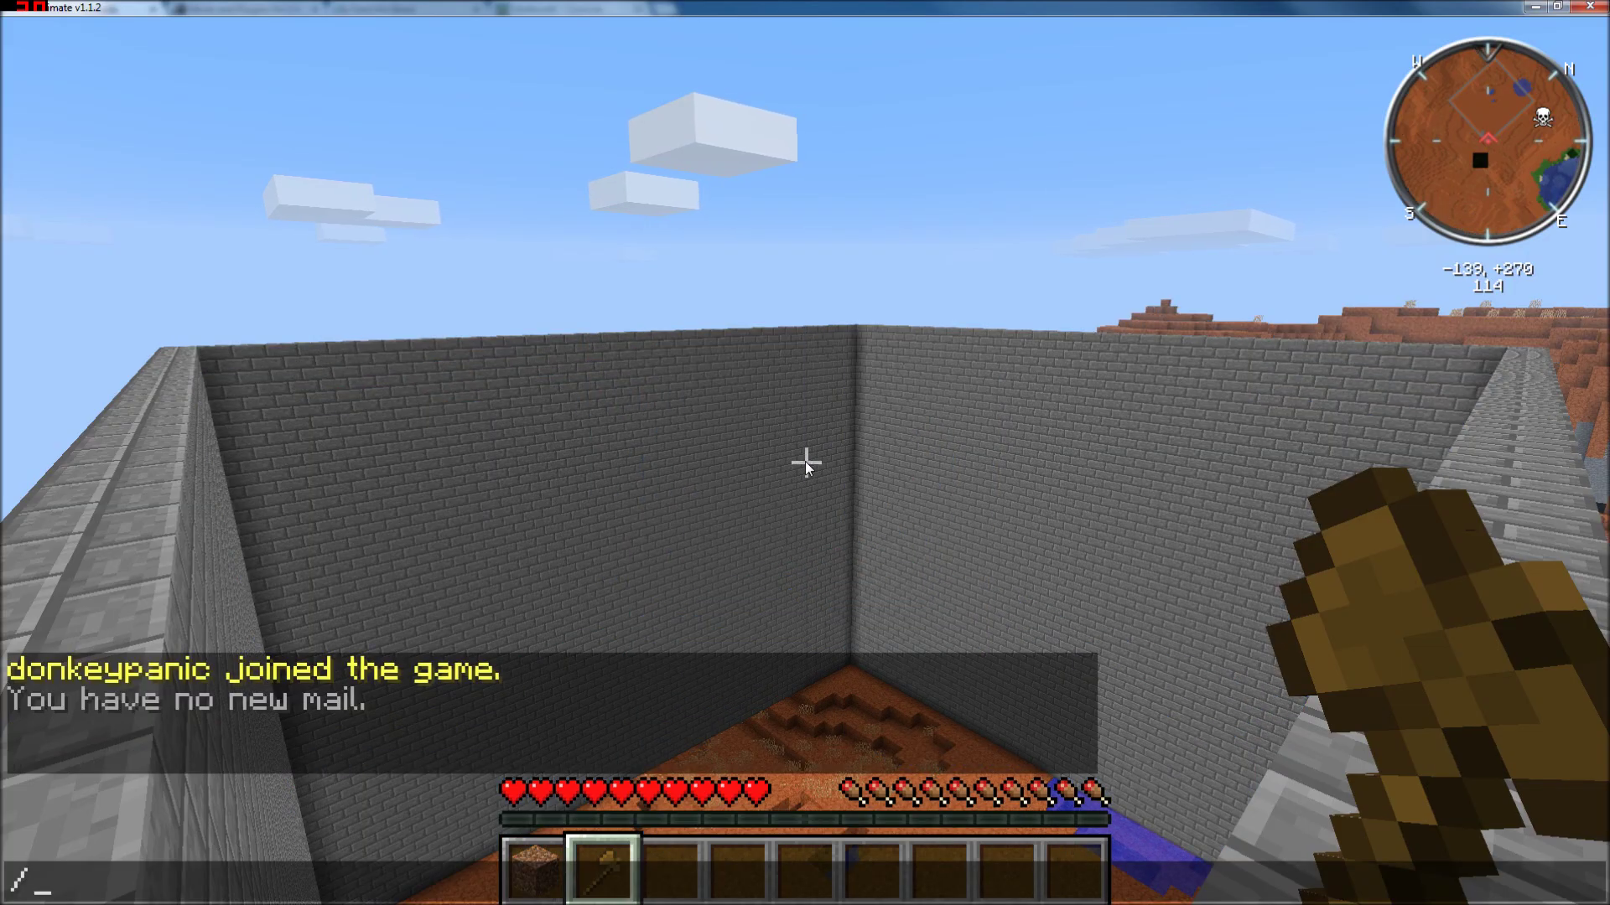
text(help)
key(Return)
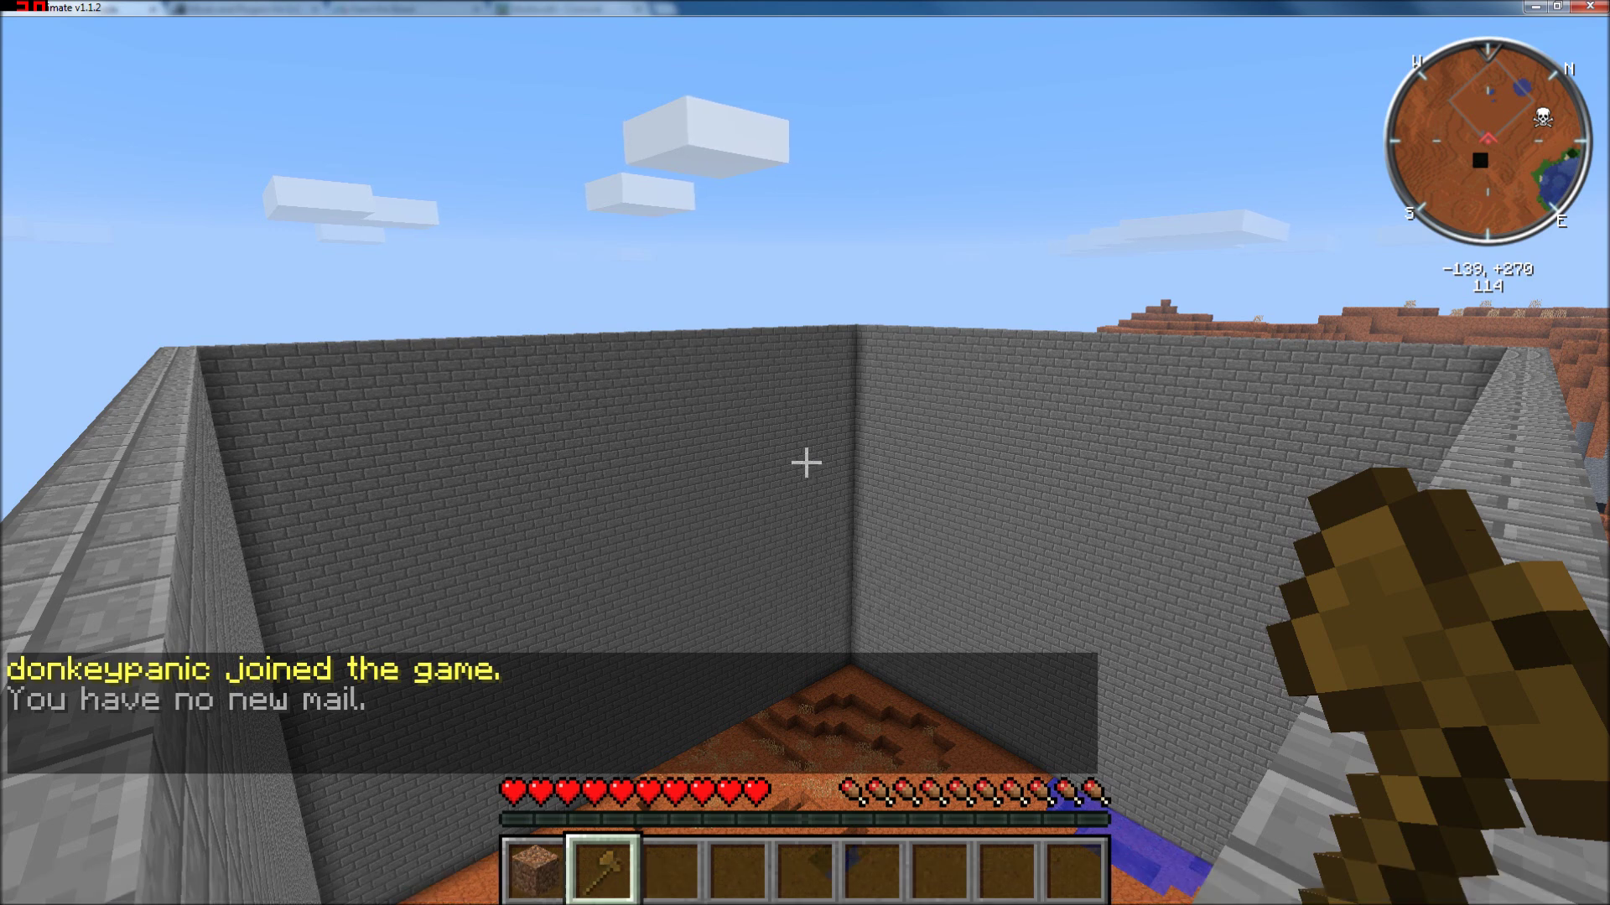
key(slash)
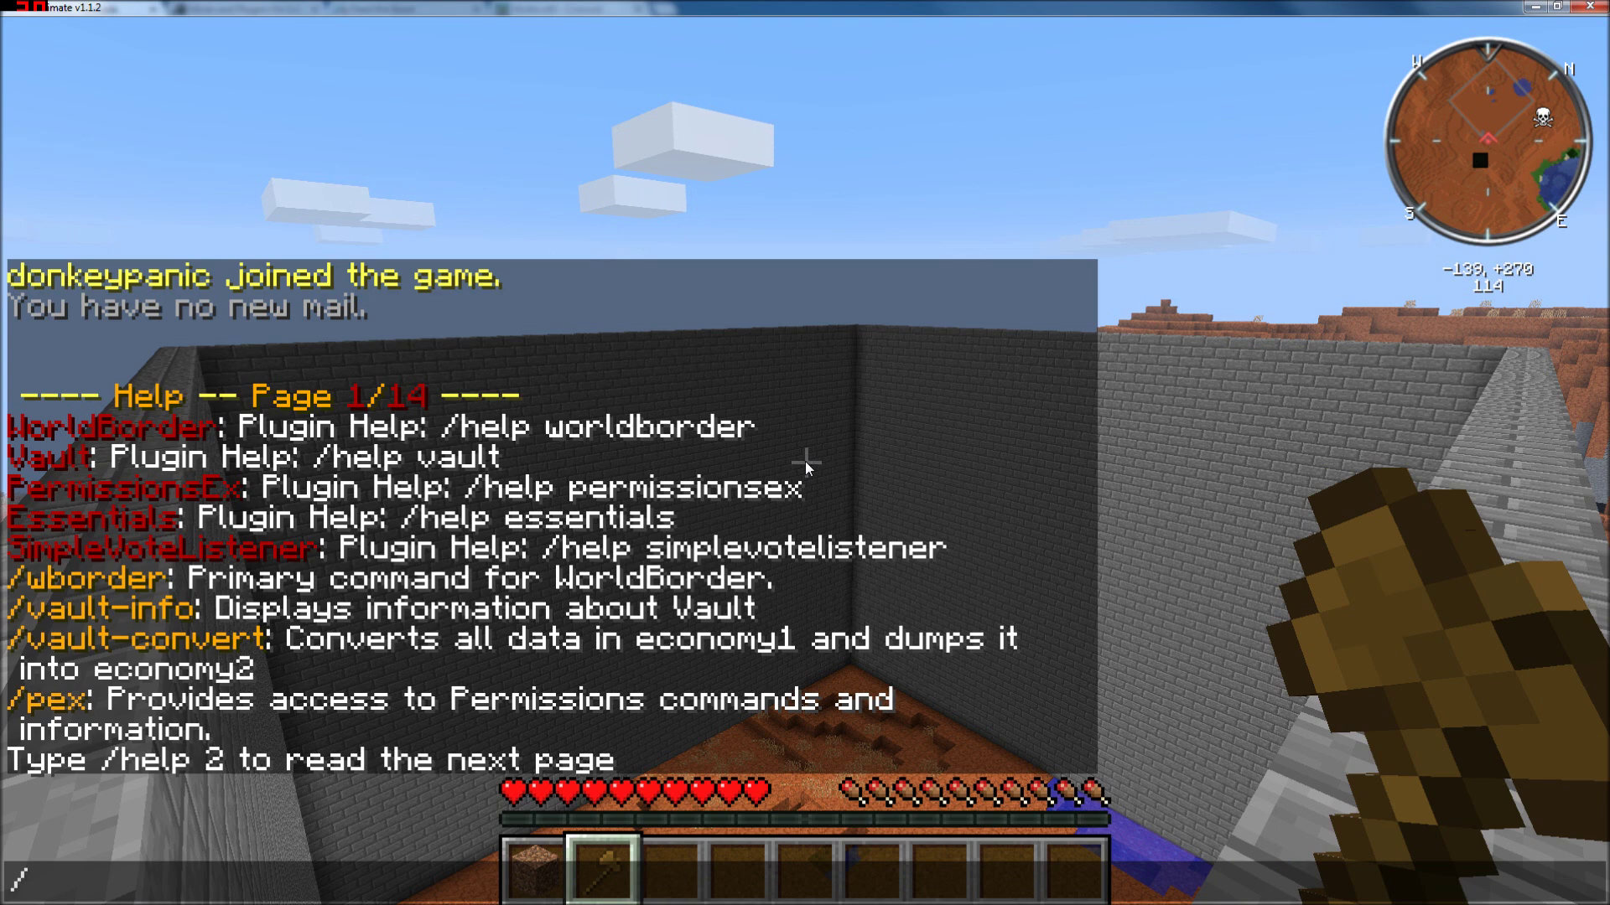
text(p)
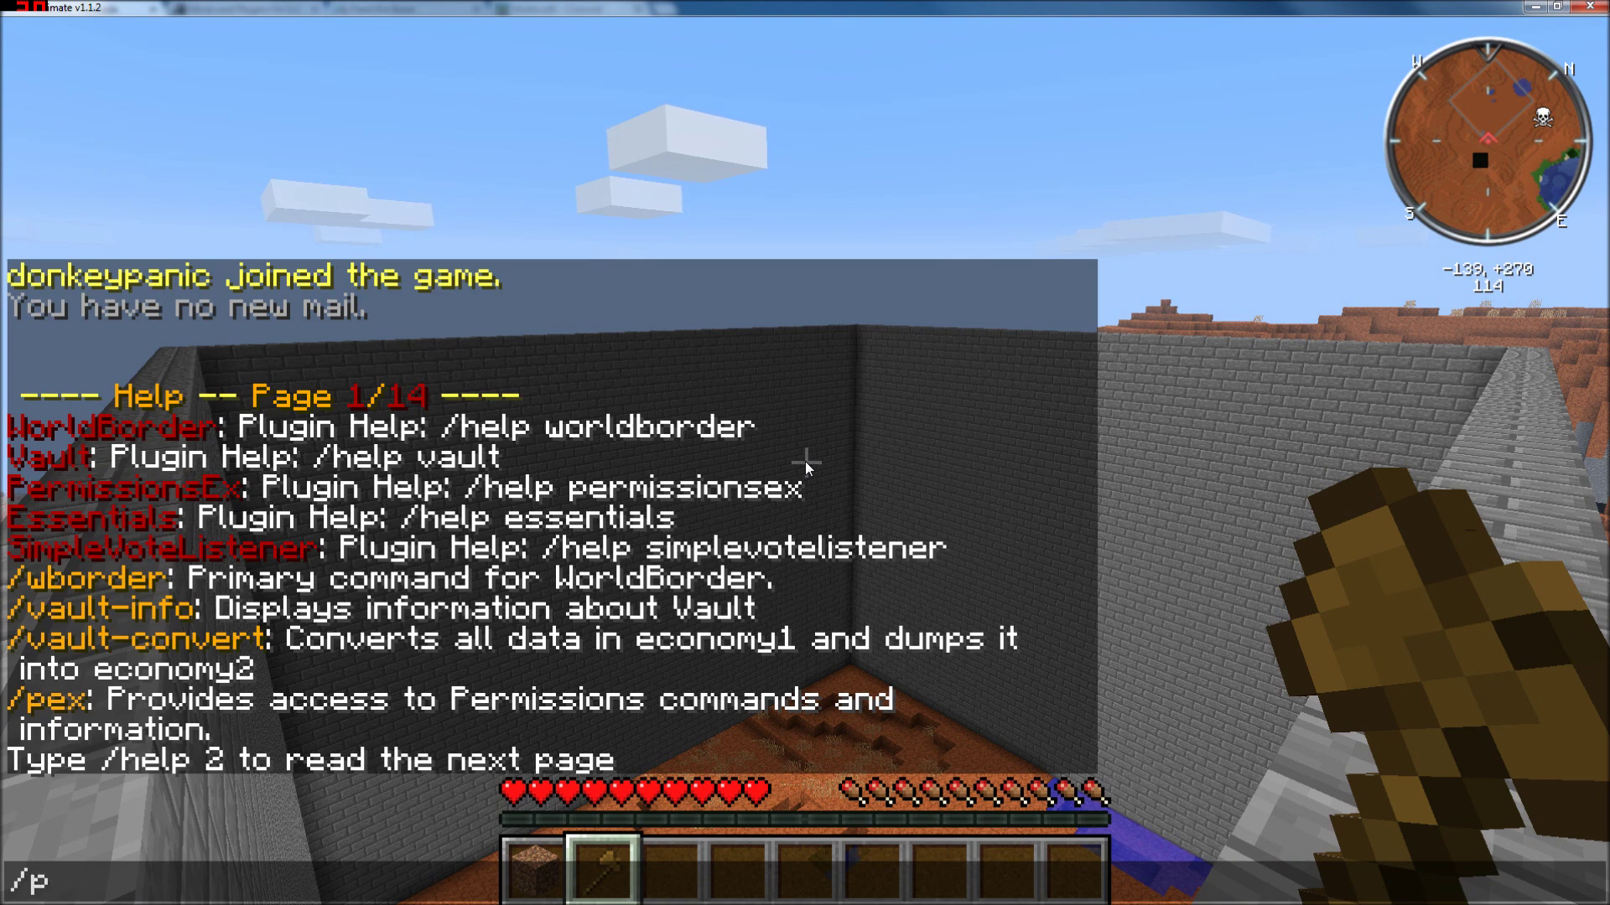
key(BackSpace)
key(BackSpace)
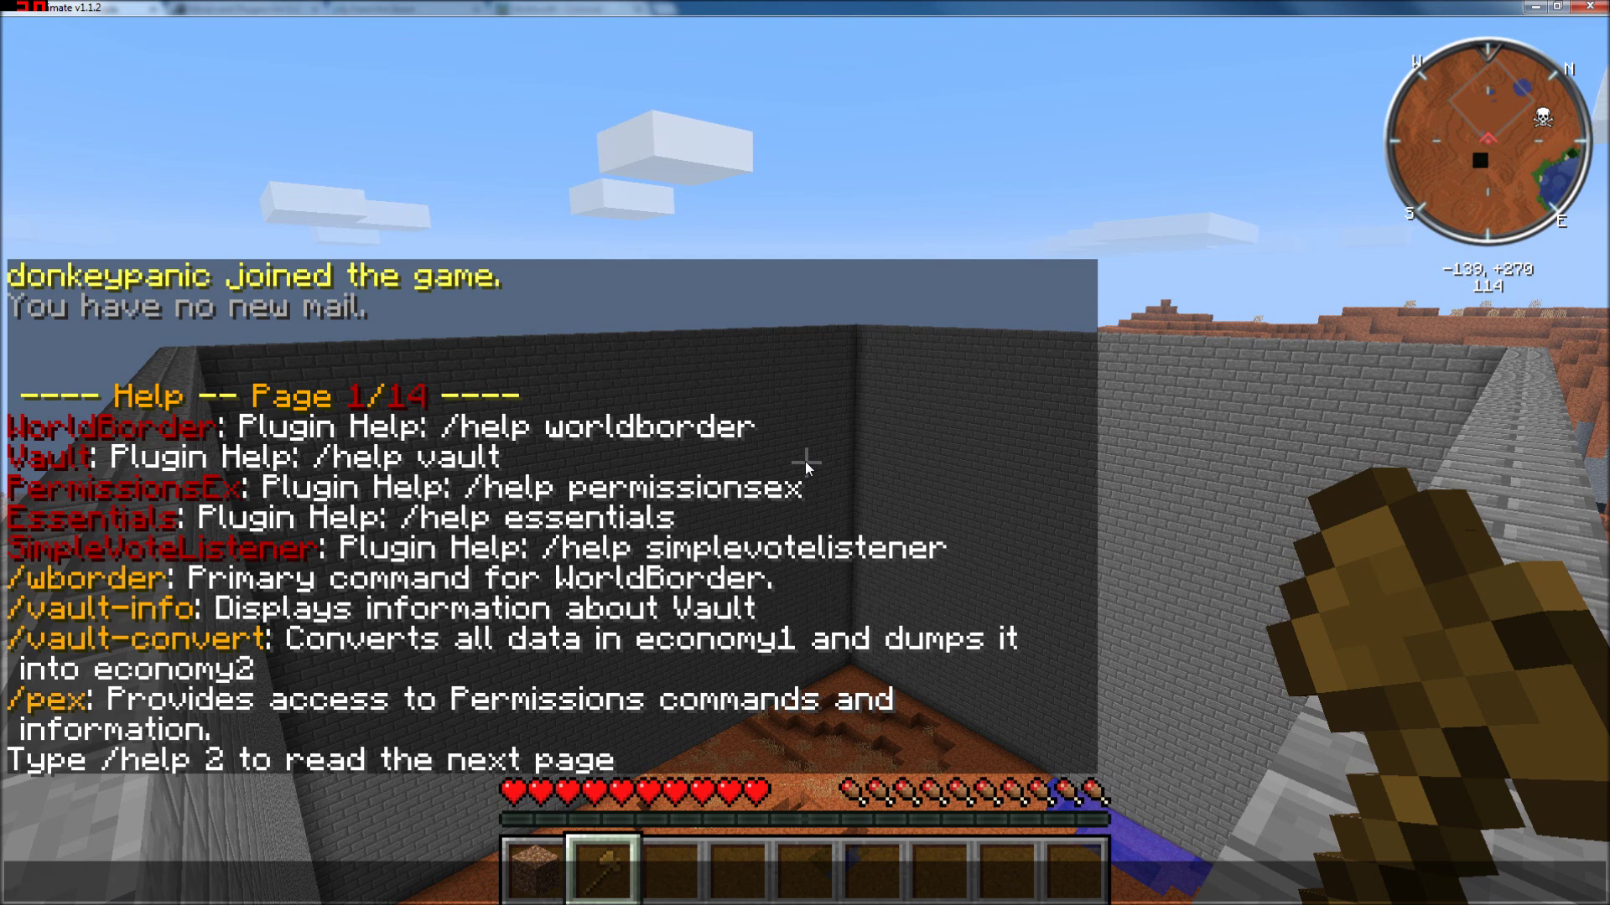
text(/)
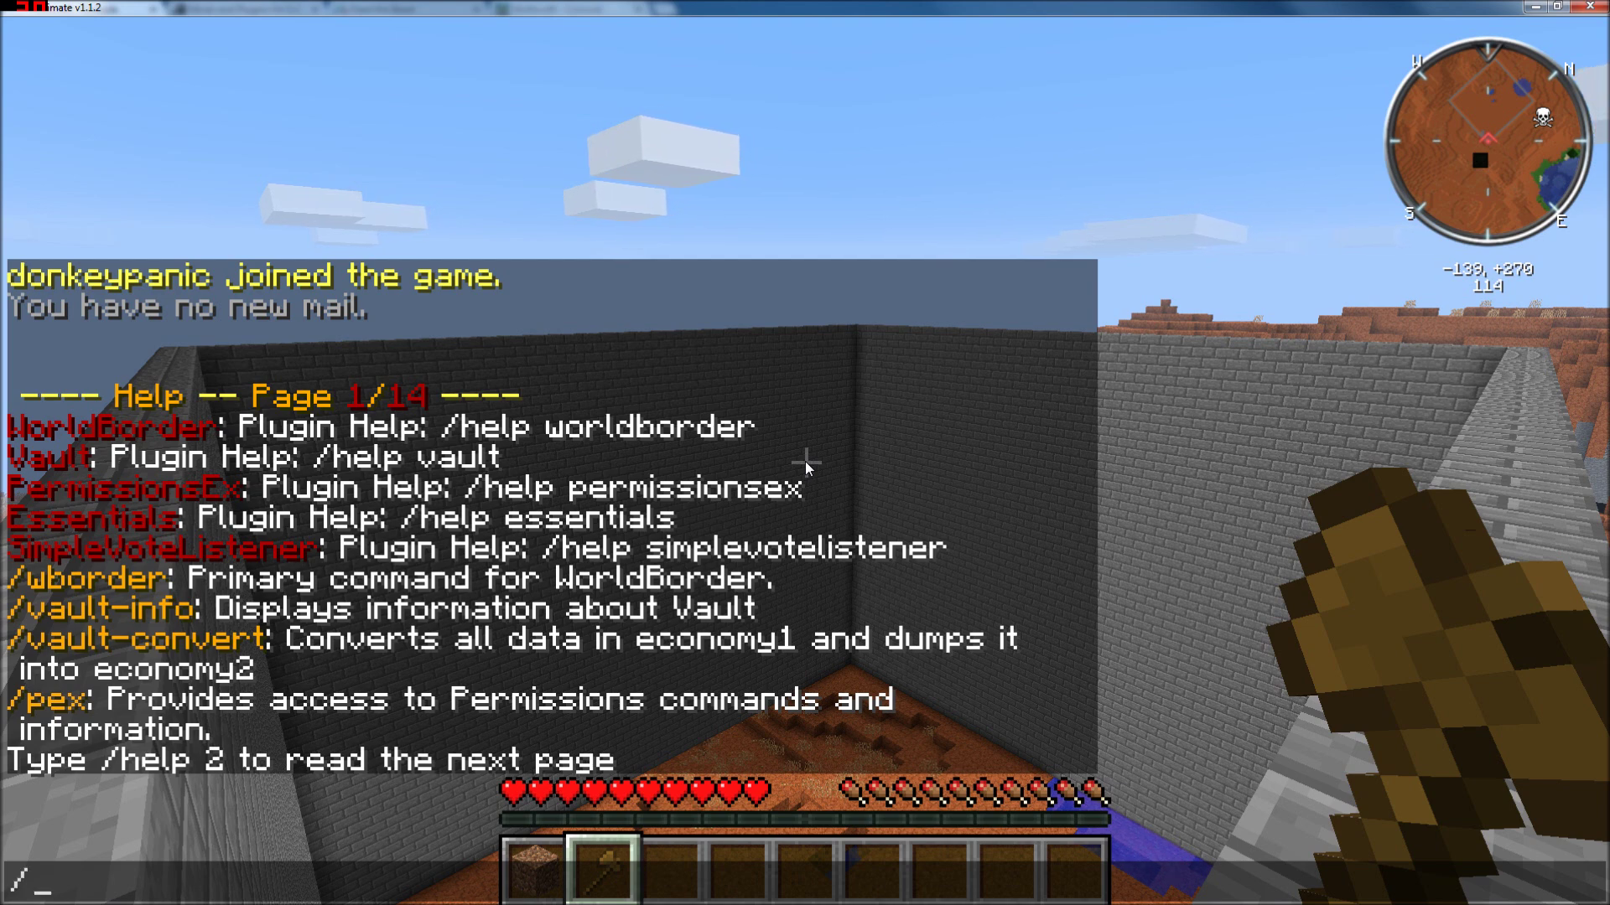
text(help)
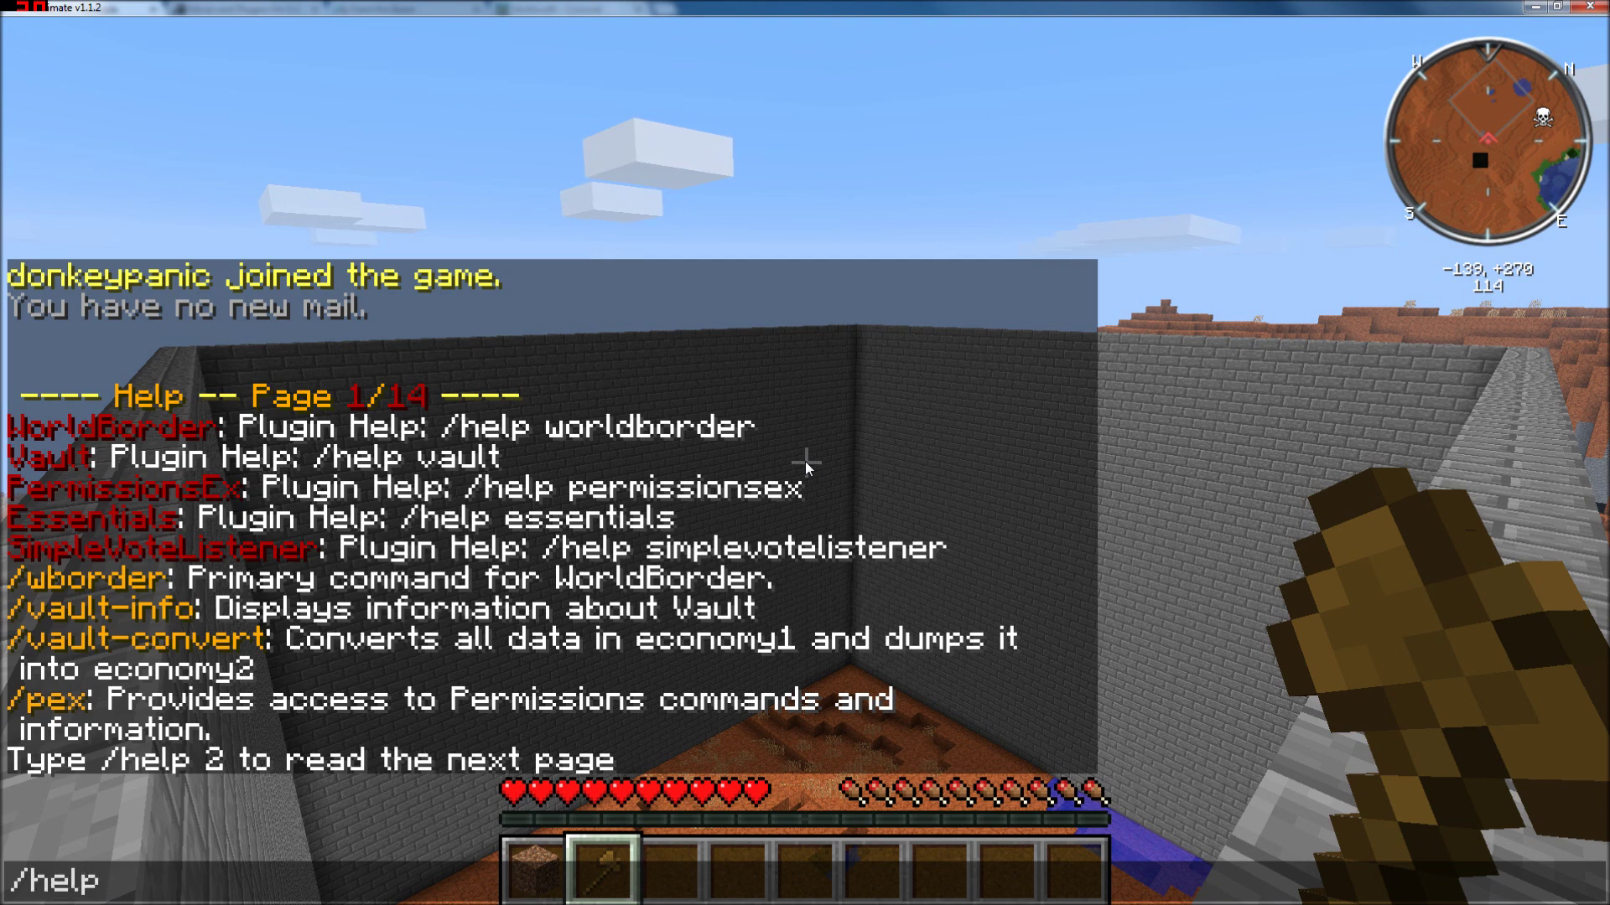
text( wb)
key(Return)
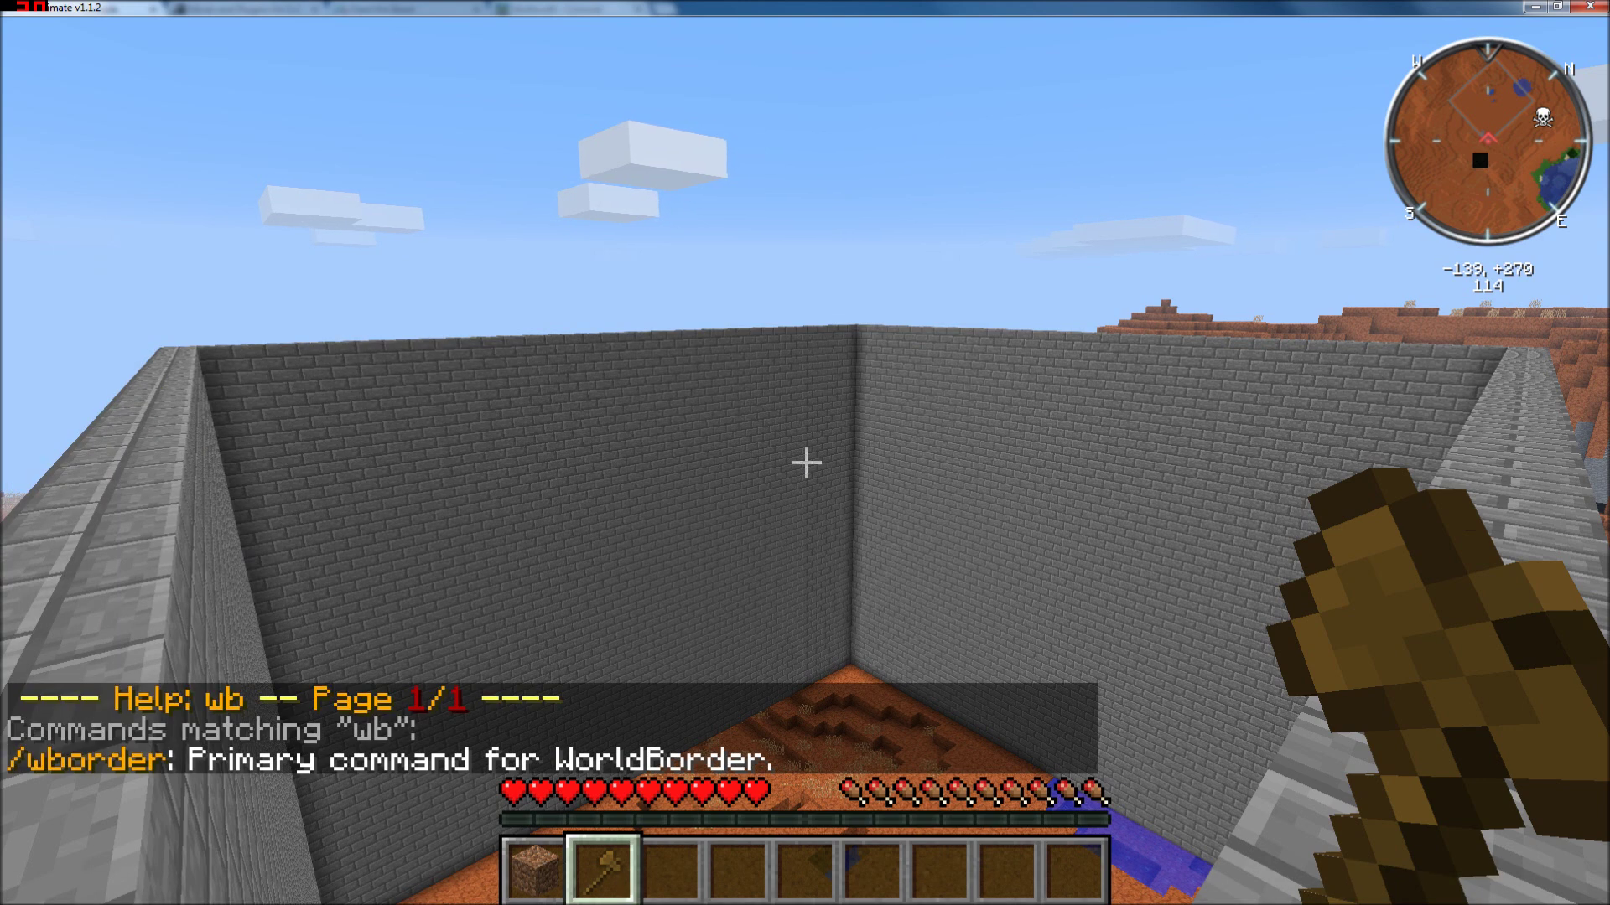
text(/)
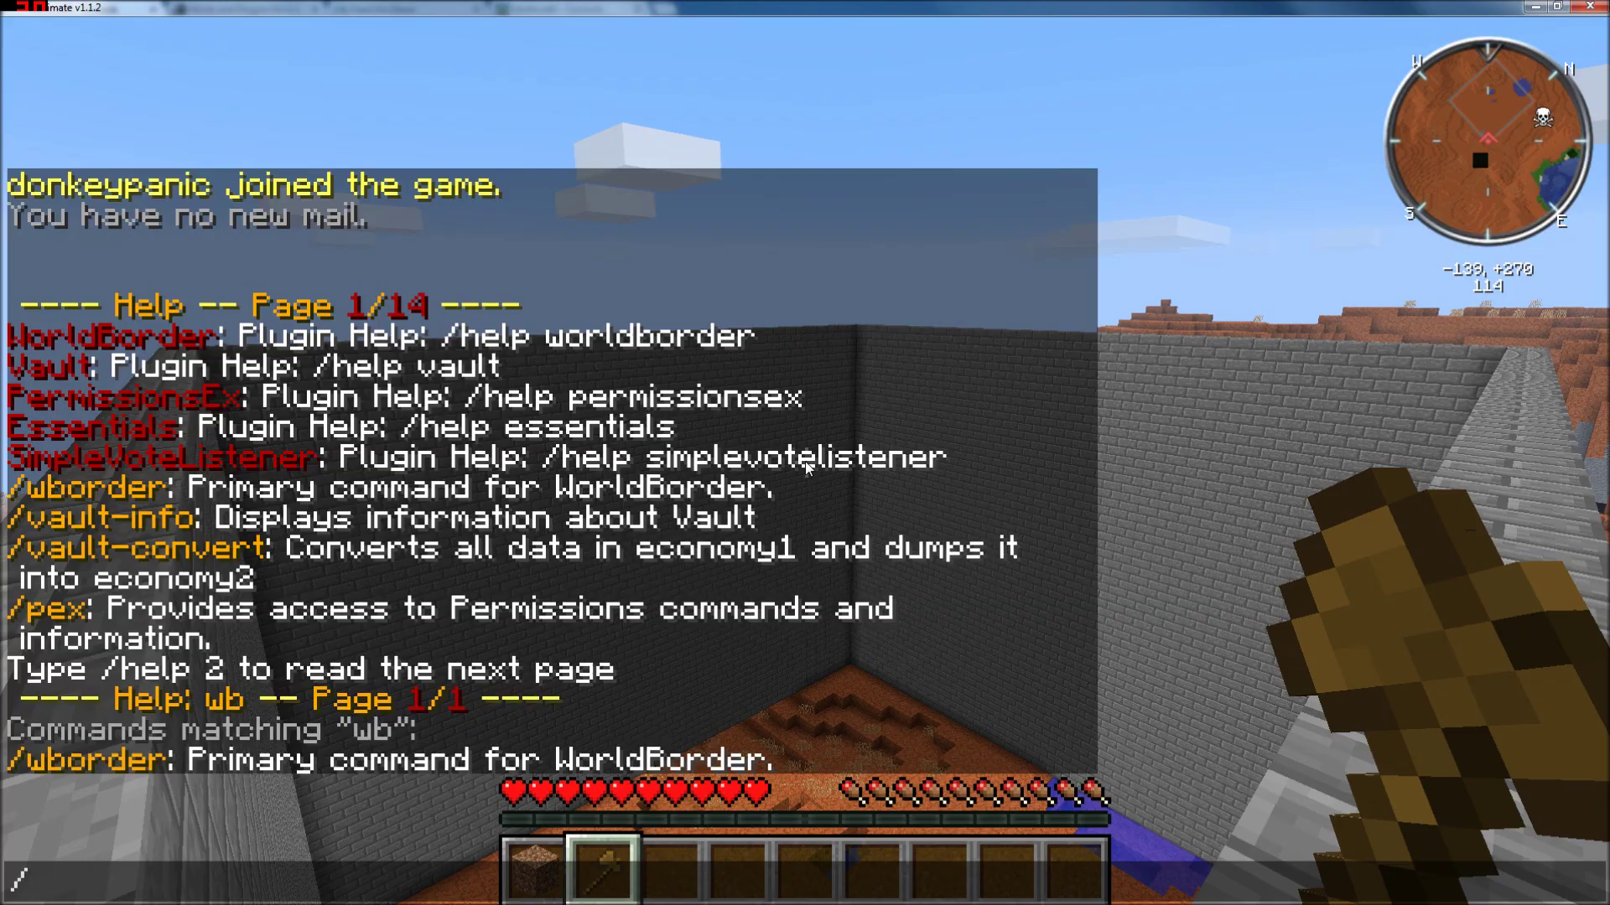
key(Escape)
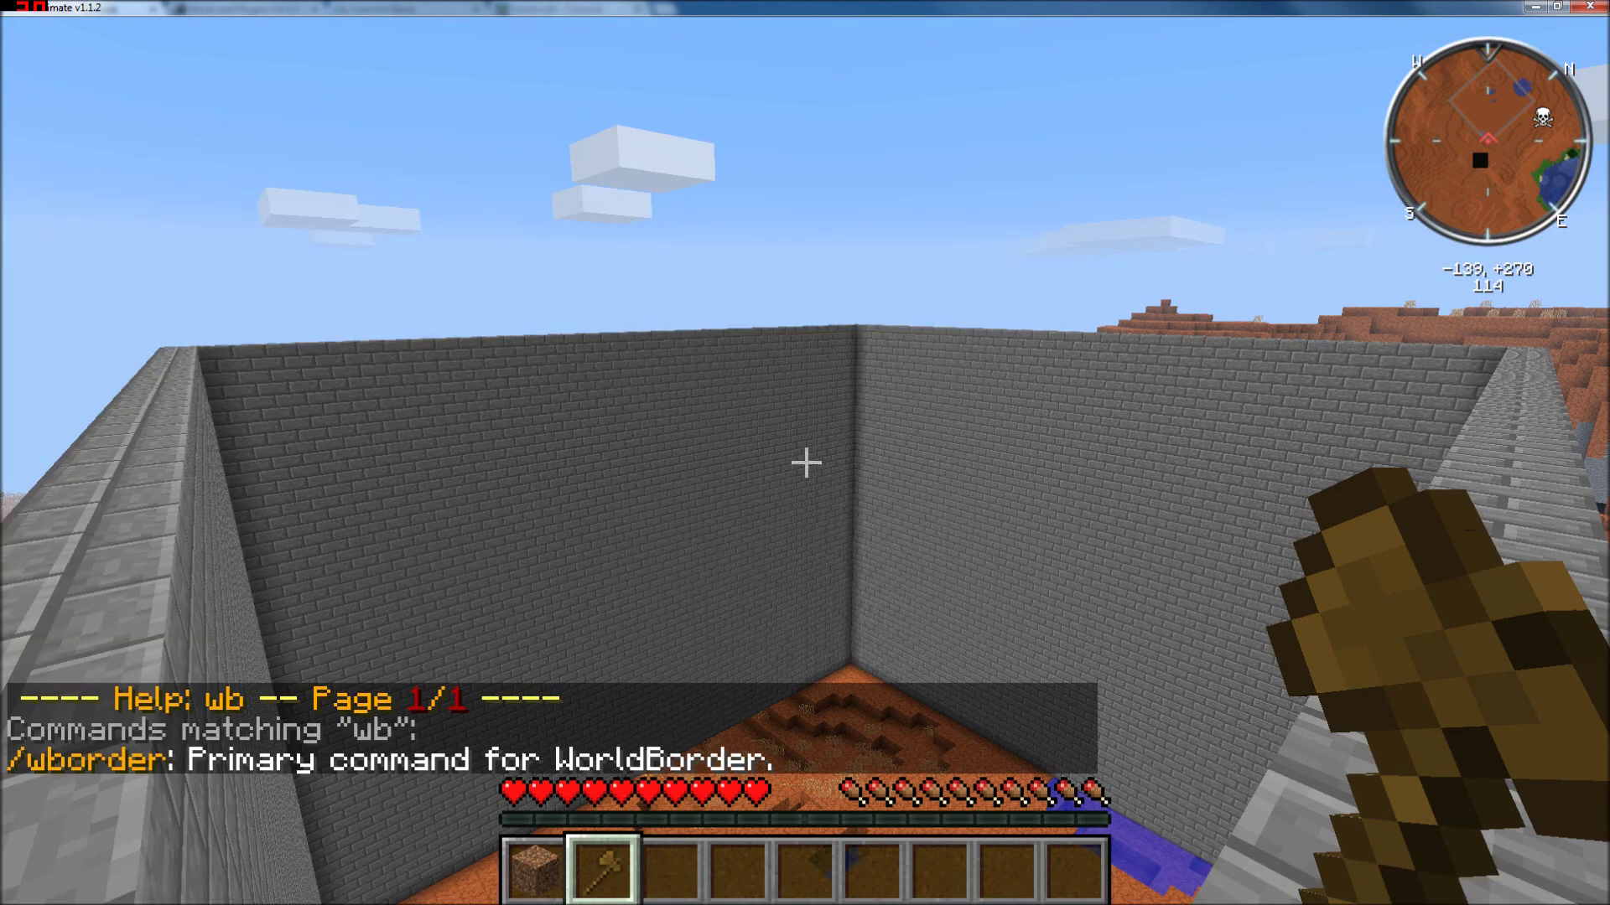
Step: Walk off the wall into the red desert and break tall grass with hotbar slot 3 for Henequen Seeds
mouse_move(806, 462)
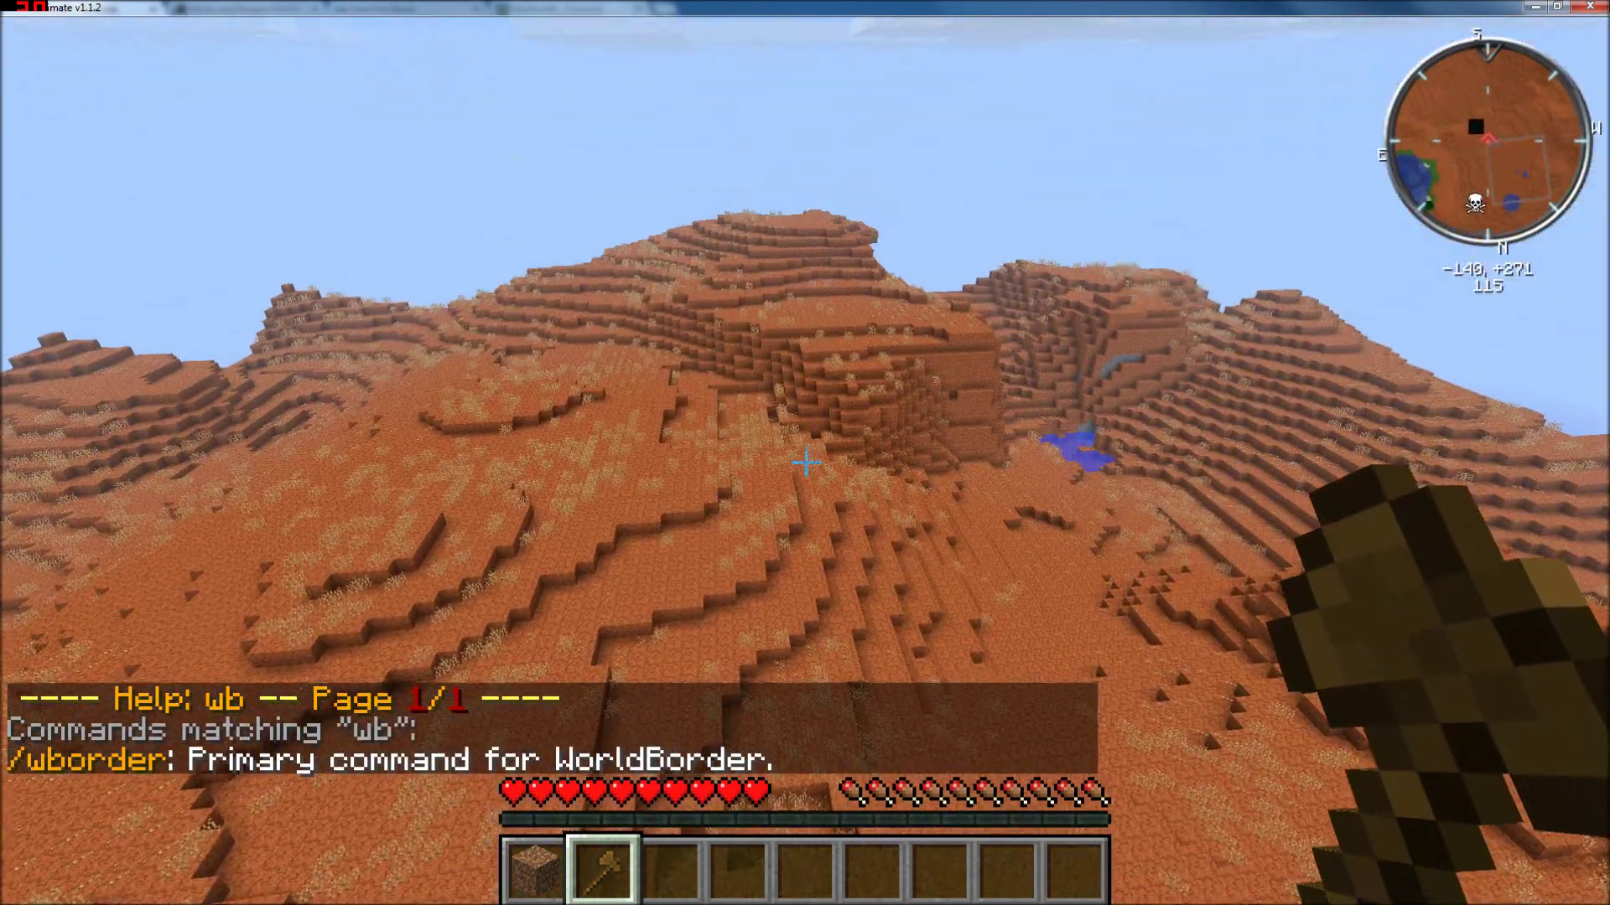
key(w)
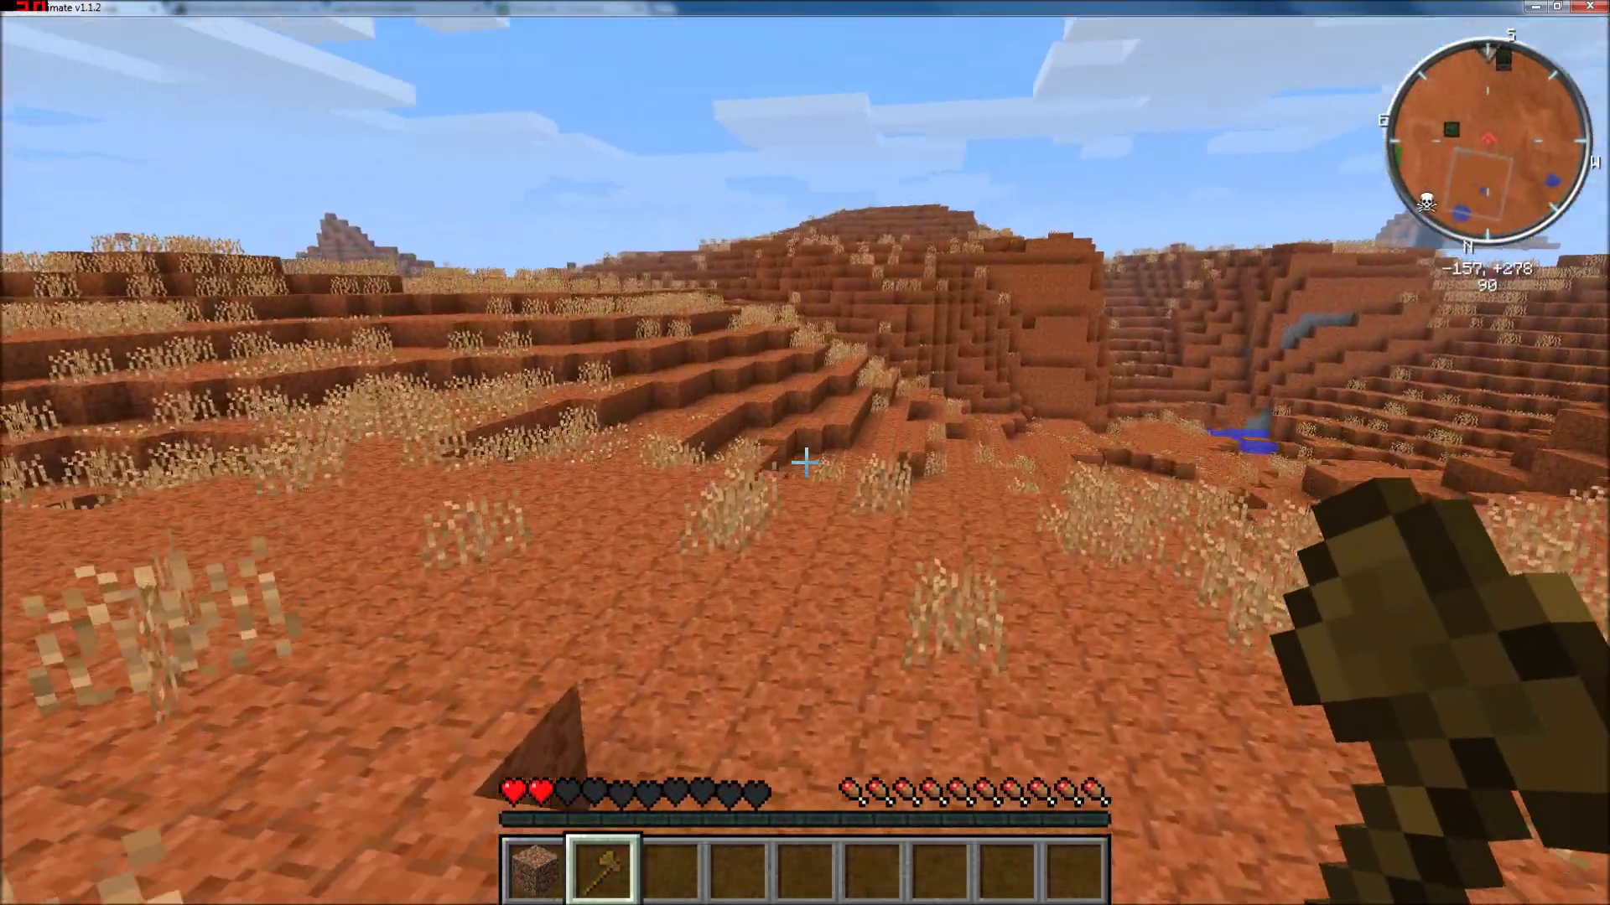
key(3)
key(w)
click(806, 461)
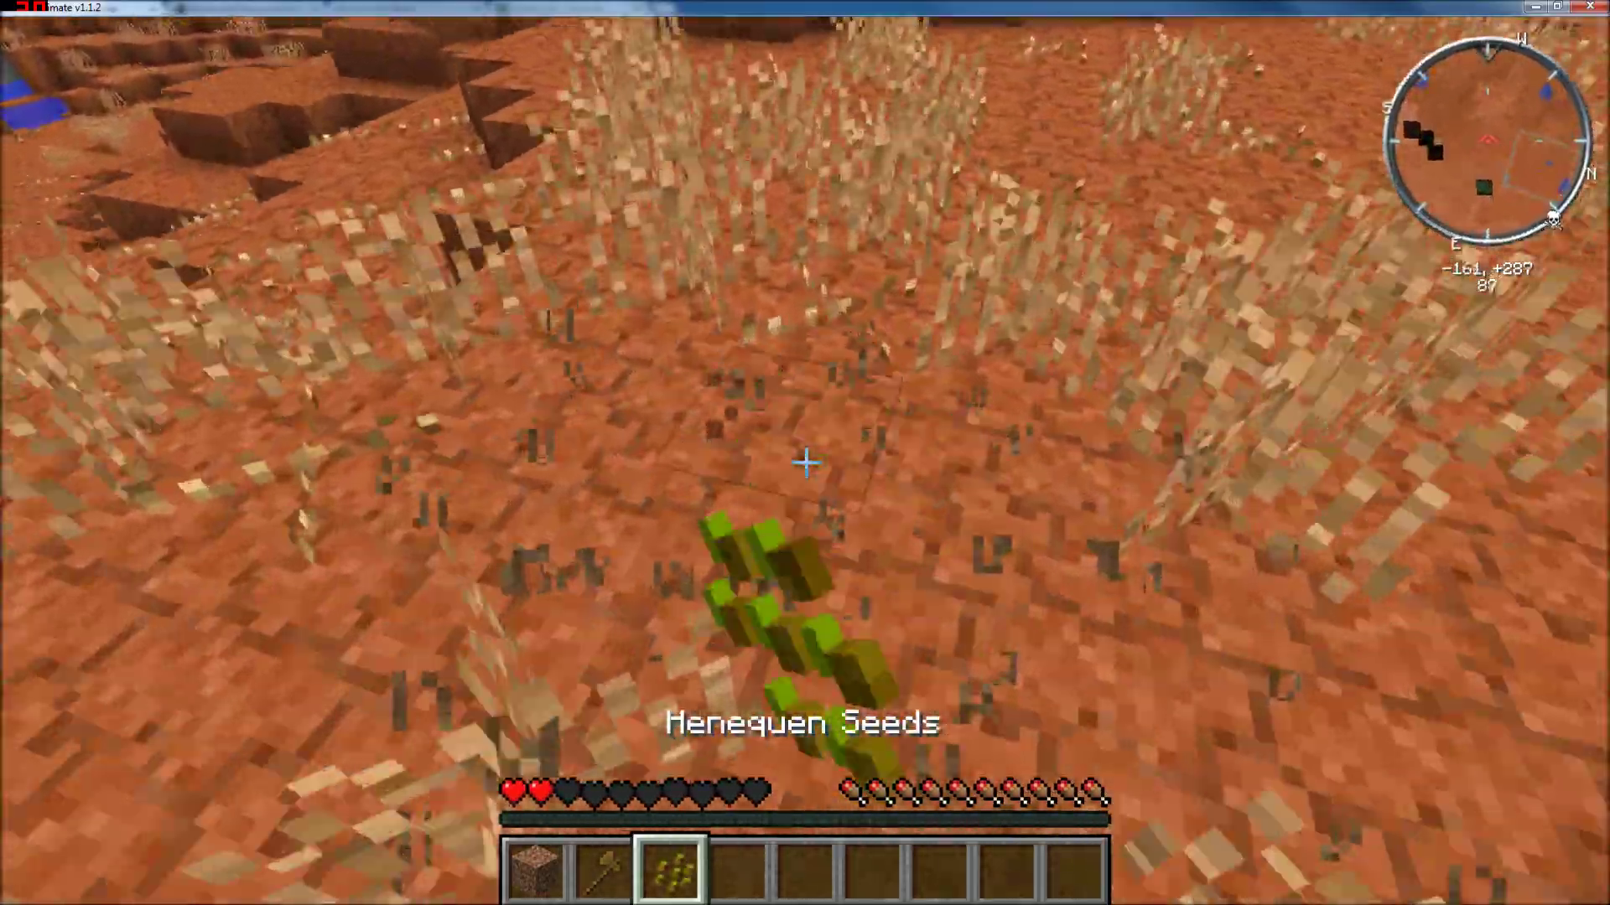
key(w)
mouse_move(805, 462)
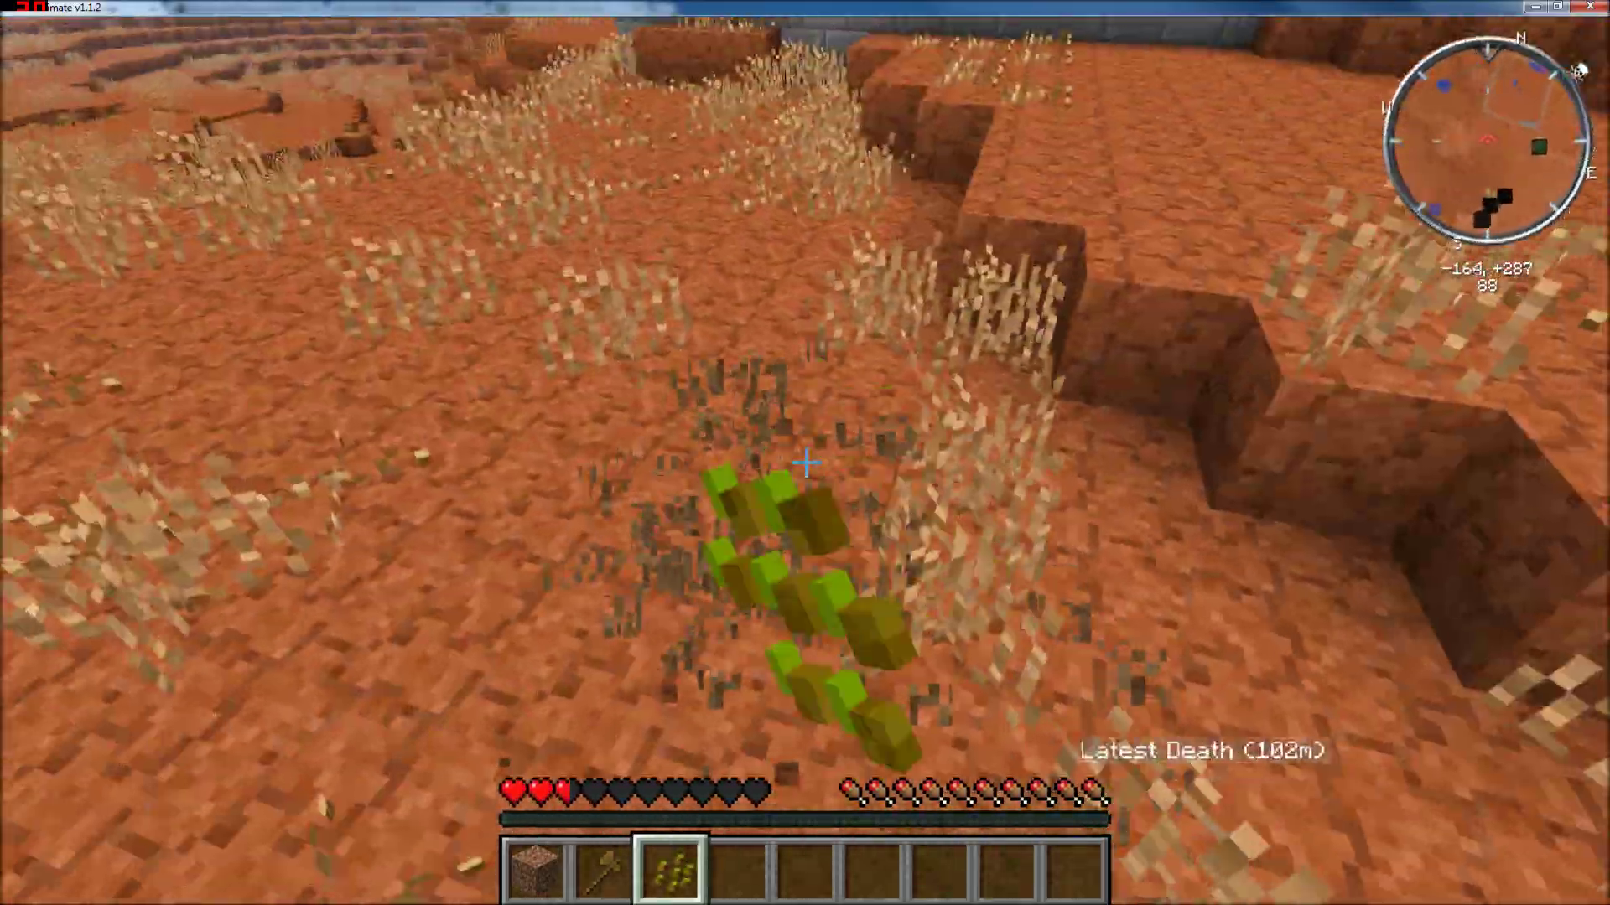